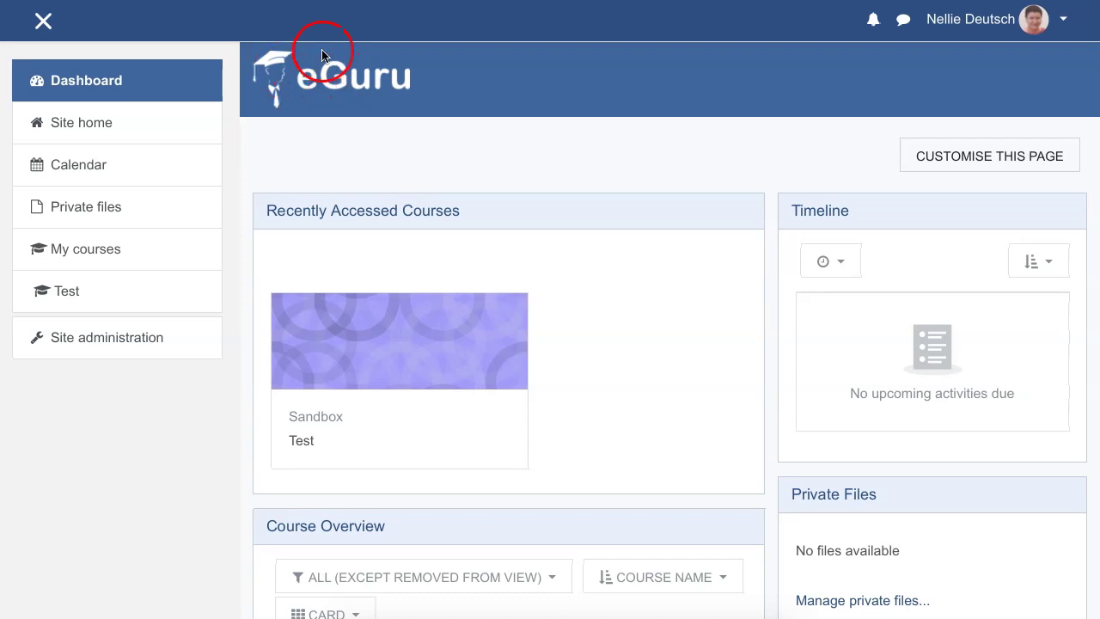
# Open Site administration from the left drawer and scroll to the Analytics and Competencies settings.
pyautogui.moveTo(498, 59); pyautogui.dragTo(437, 77)
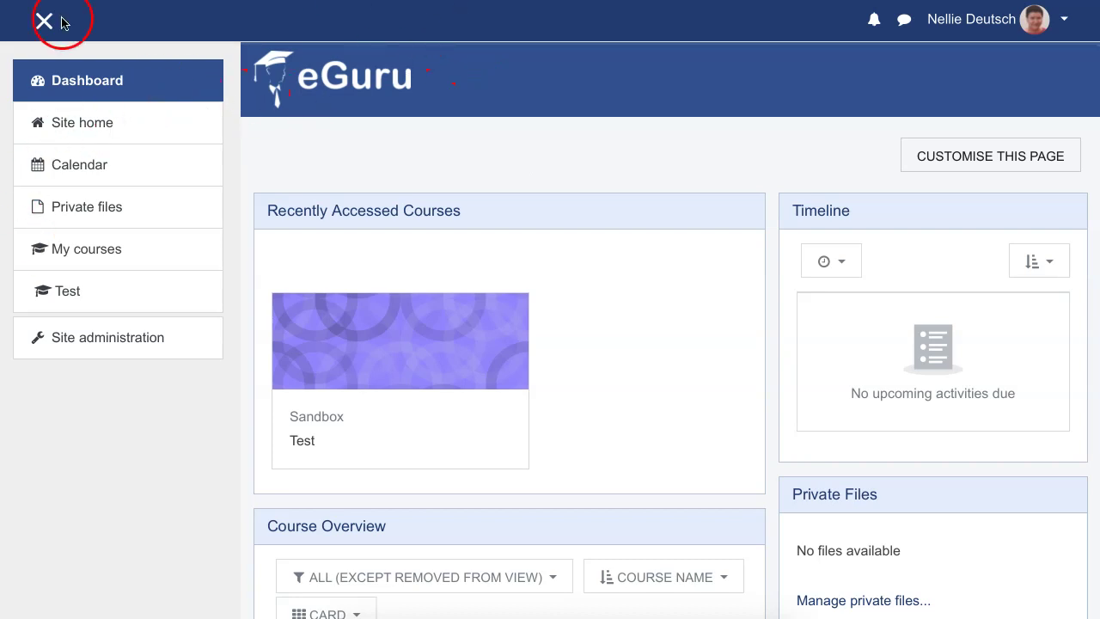
pyautogui.moveTo(192, 225); pyautogui.dragTo(127, 322)
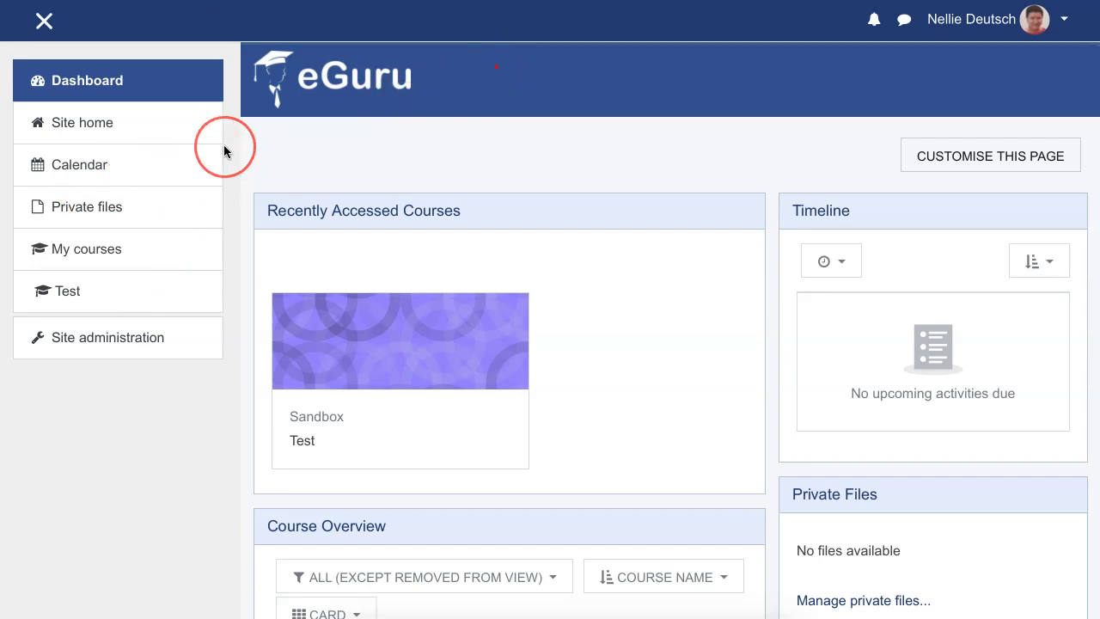
pyautogui.click(97, 340)
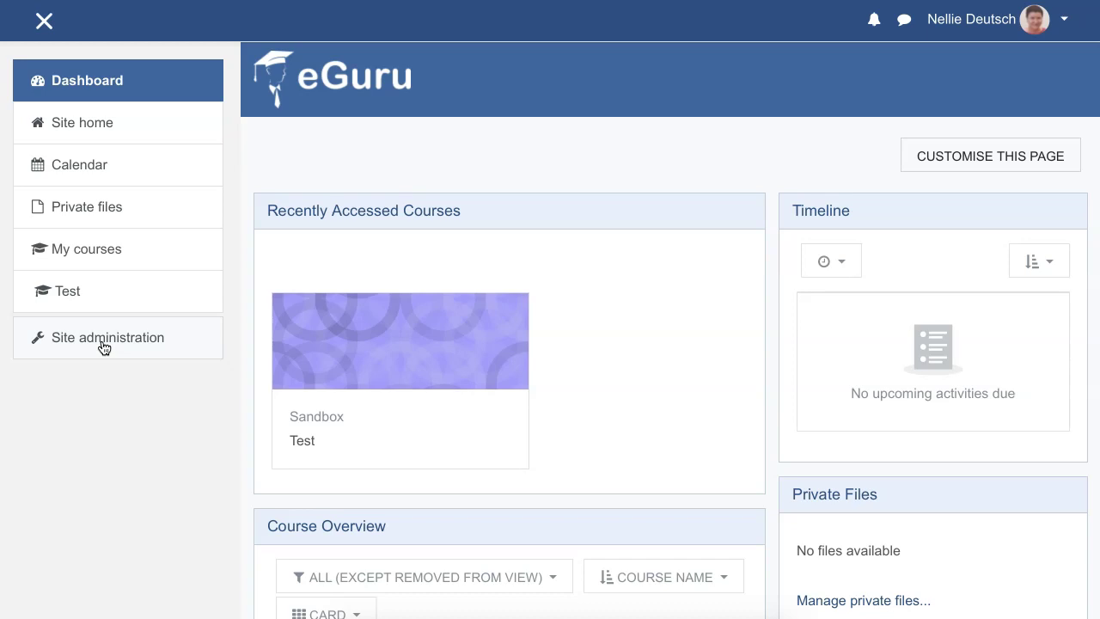
pyautogui.click(104, 340)
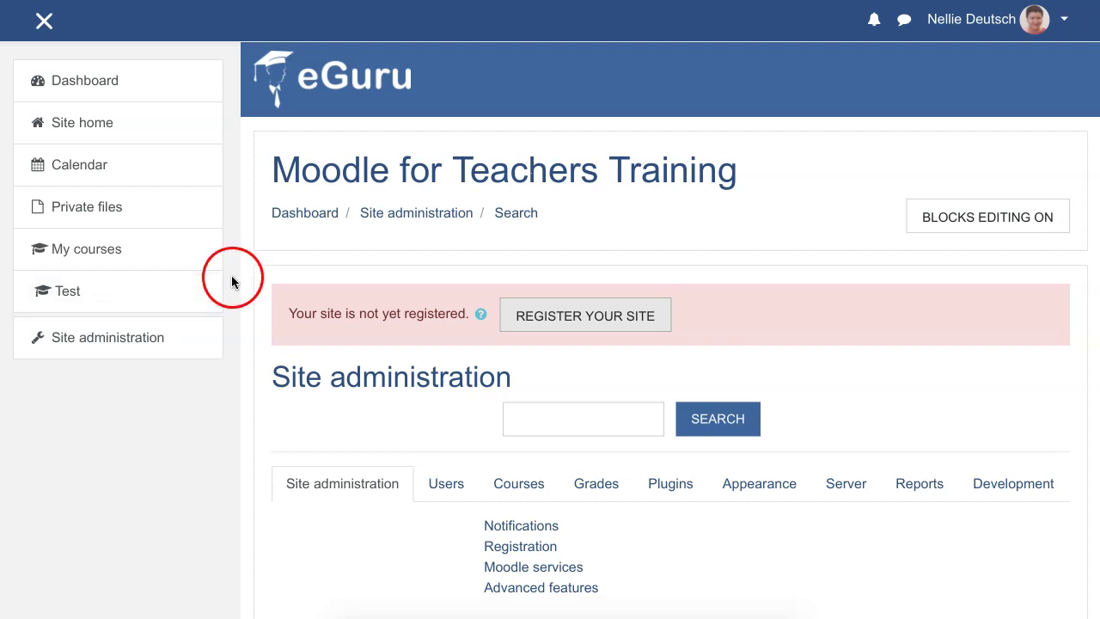
pyautogui.scroll(-3, 355, 416)
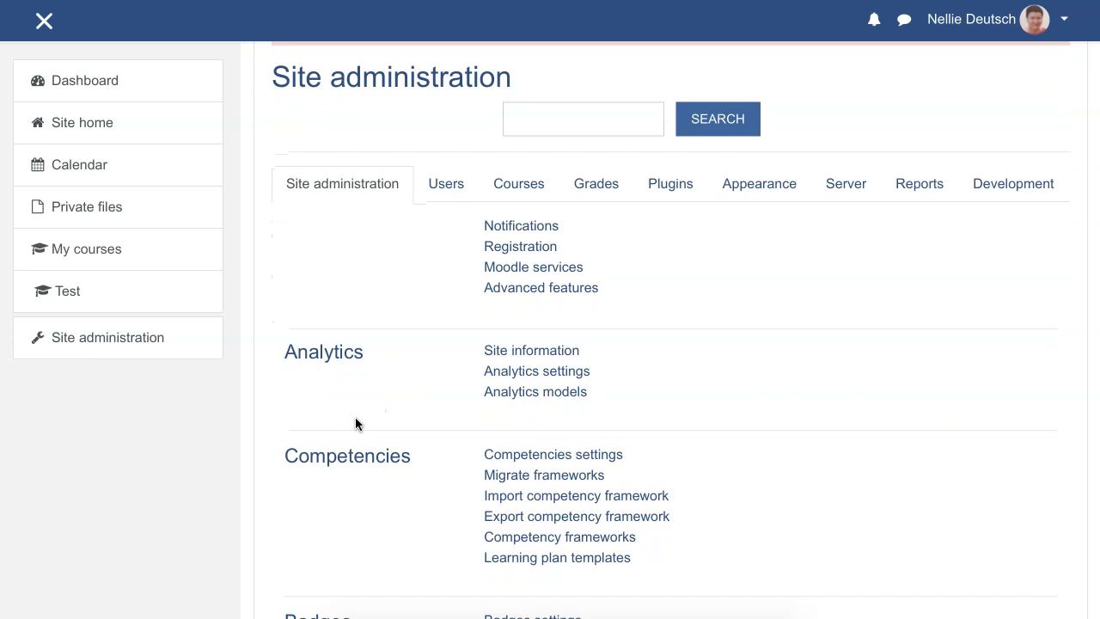
pyautogui.click(354, 64)
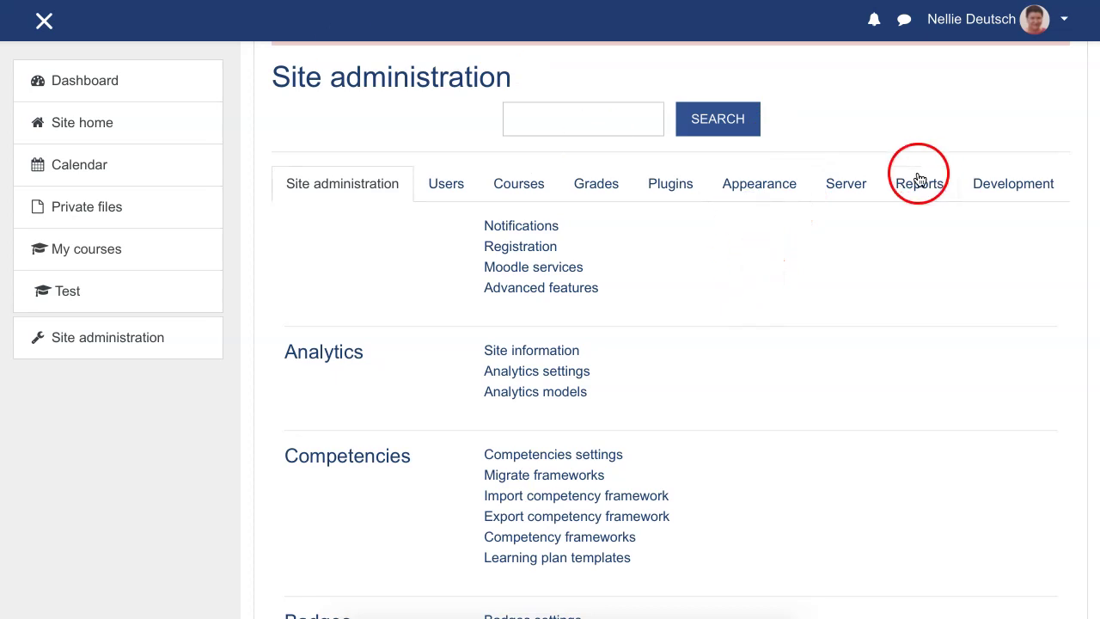
# Switch to the Appearance category and open the Eguru theme settings under Themes.
pyautogui.click(748, 183)
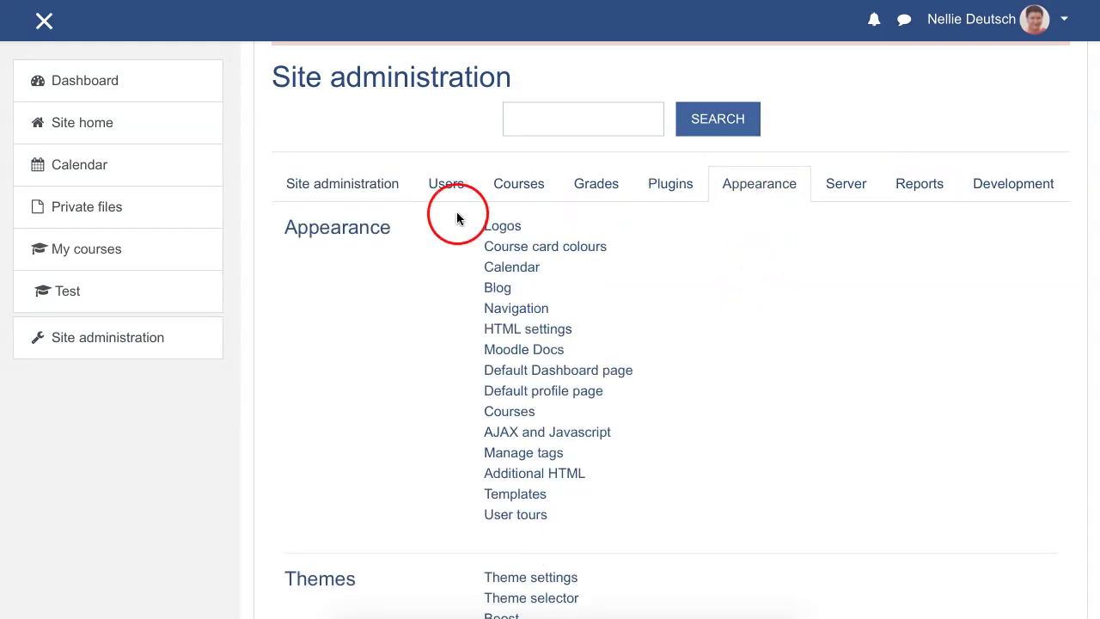
pyautogui.scroll(-3, 456, 216)
pyautogui.scroll(-3, 457, 216)
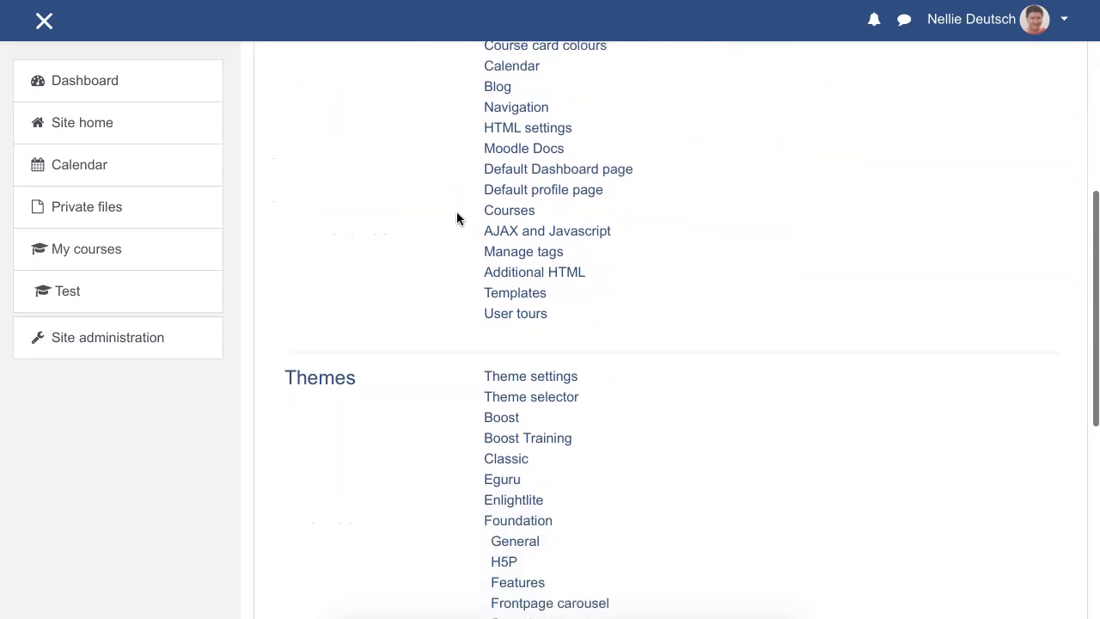
pyautogui.click(300, 54)
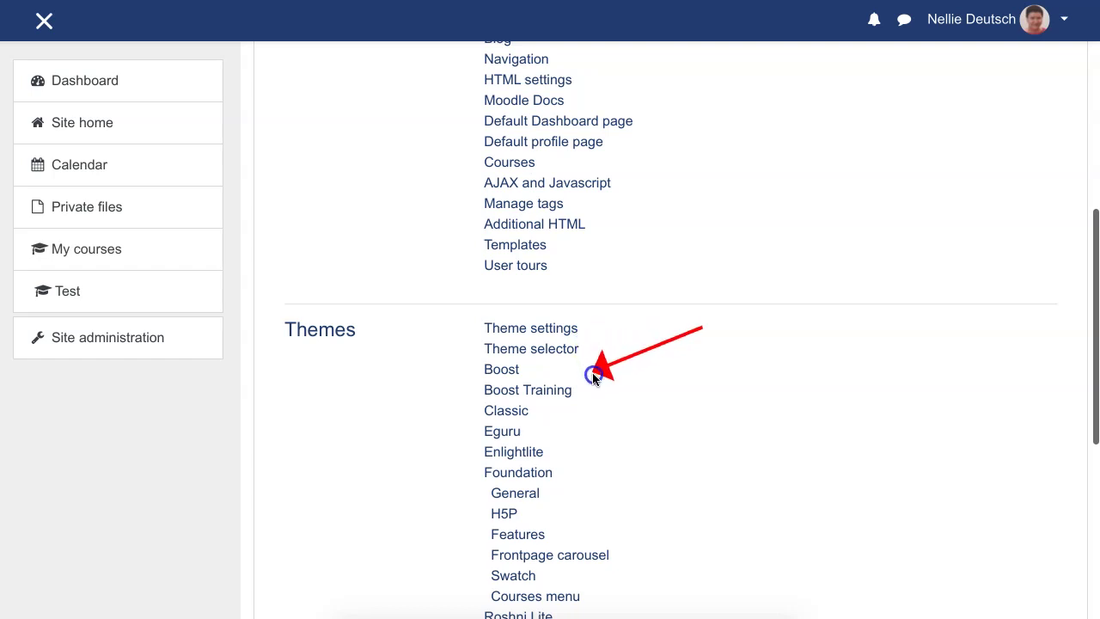
pyautogui.click(525, 433)
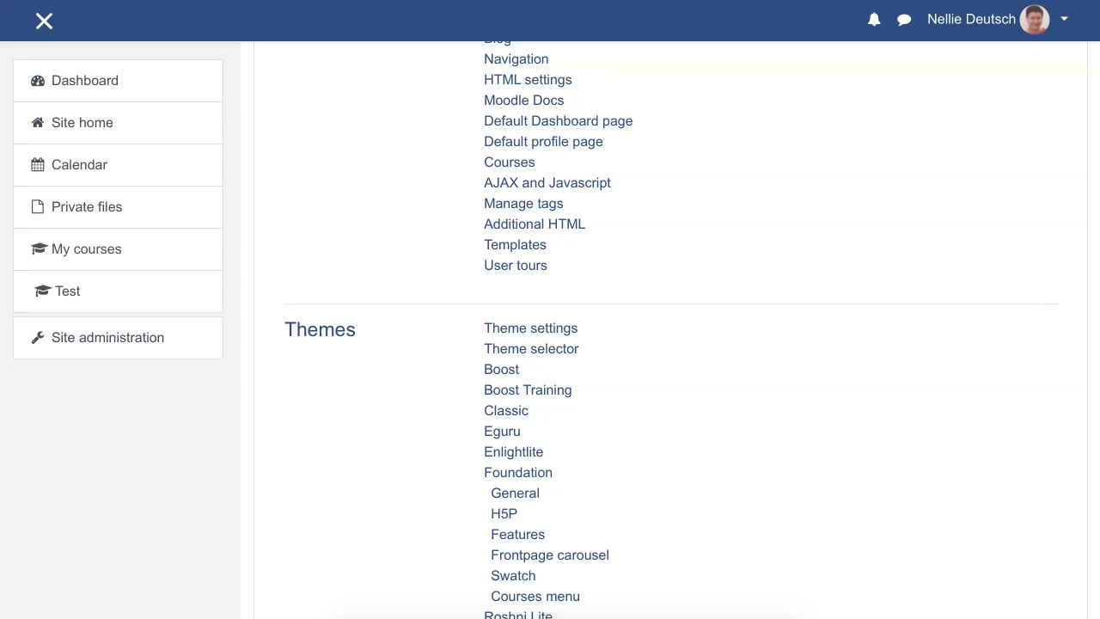
pyautogui.scroll(-3, 532, 190)
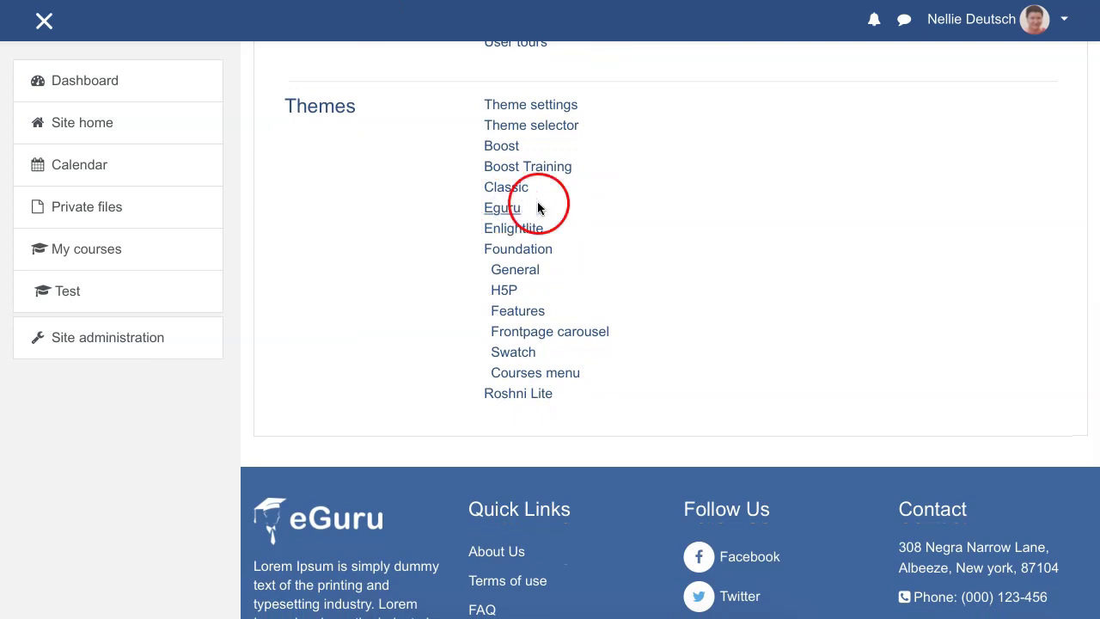
pyautogui.click(508, 208)
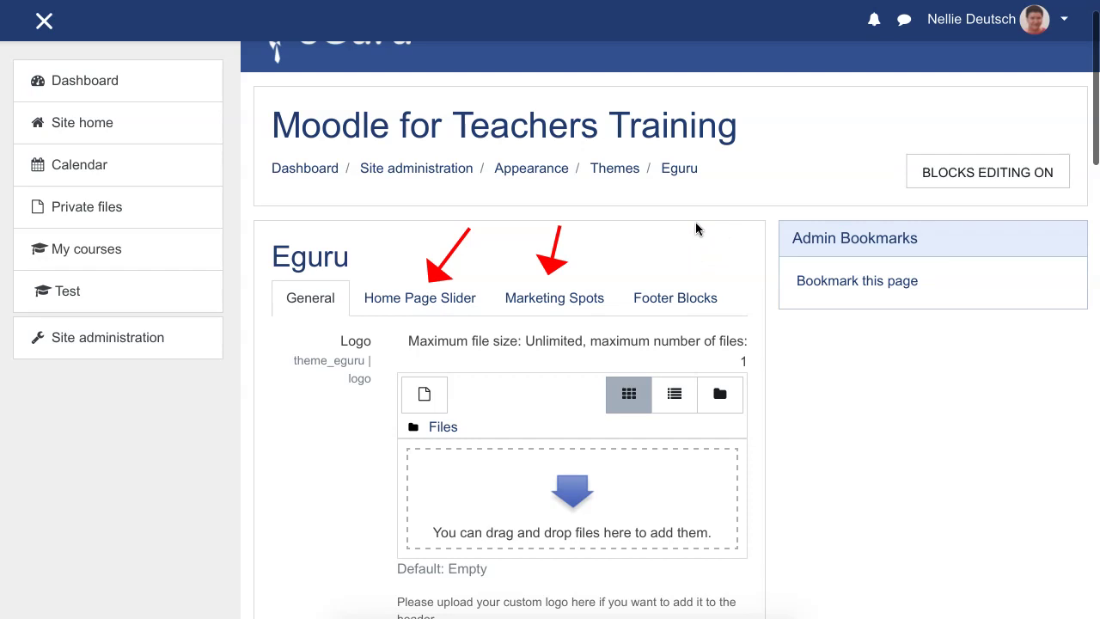
pyautogui.moveTo(697, 229); pyautogui.dragTo(671, 280)
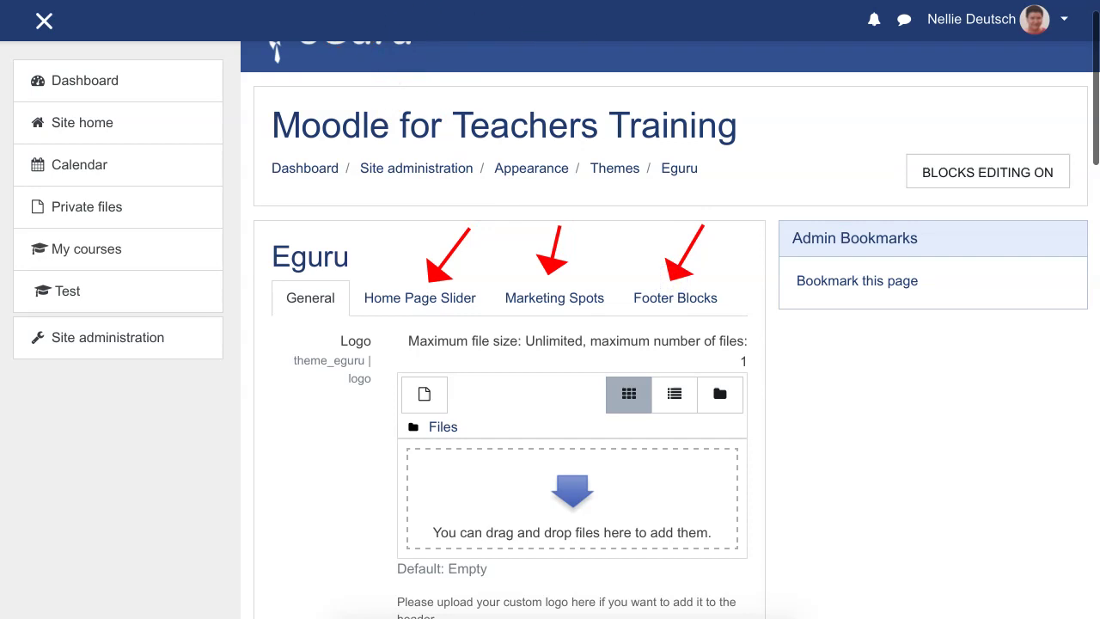
pyautogui.scroll(-1, 511, 168)
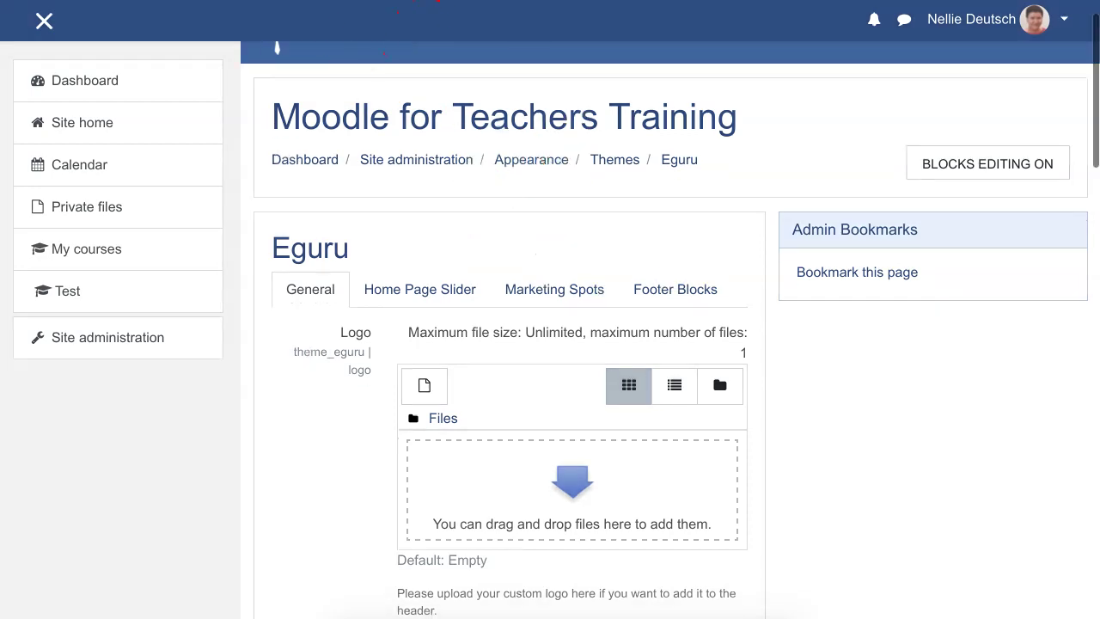
pyautogui.scroll(-4, 397, 221)
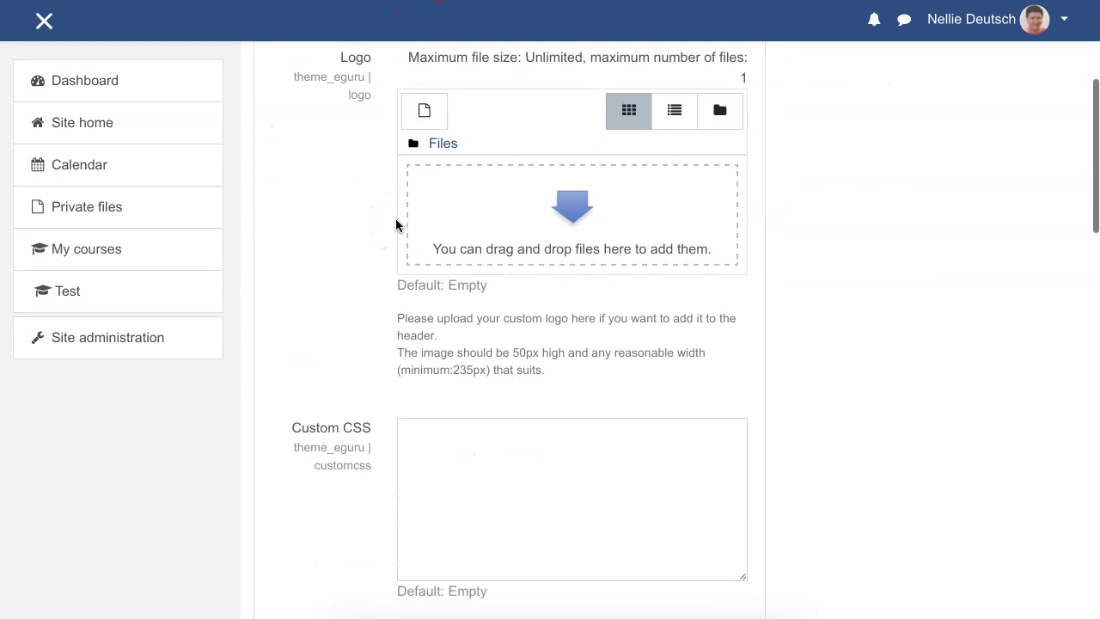
pyautogui.scroll(-7, 395, 225)
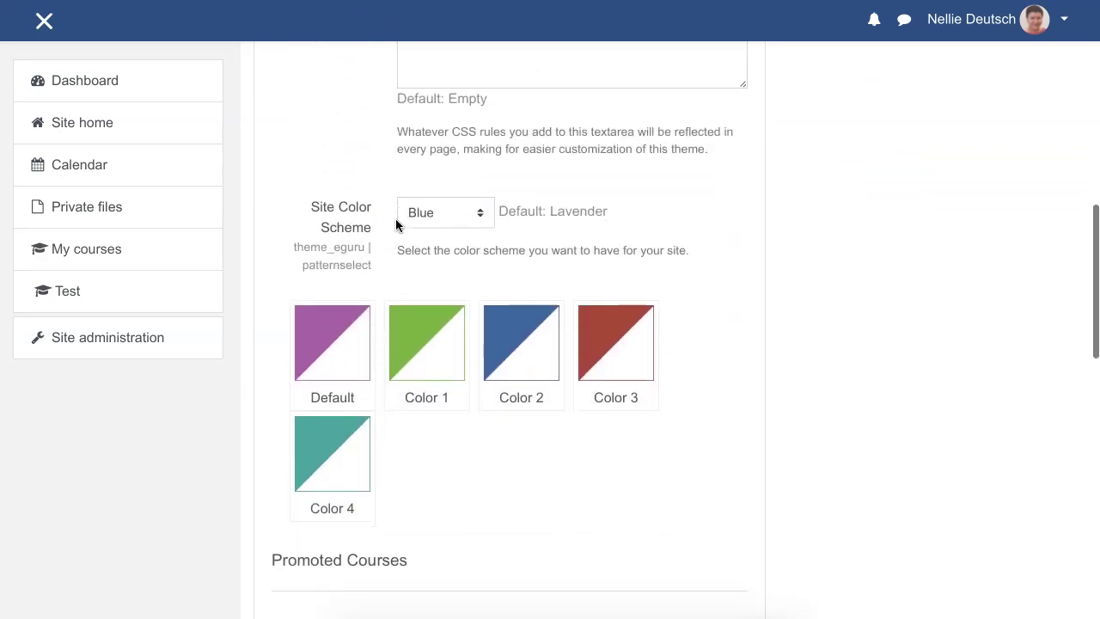
pyautogui.scroll(-4, 395, 225)
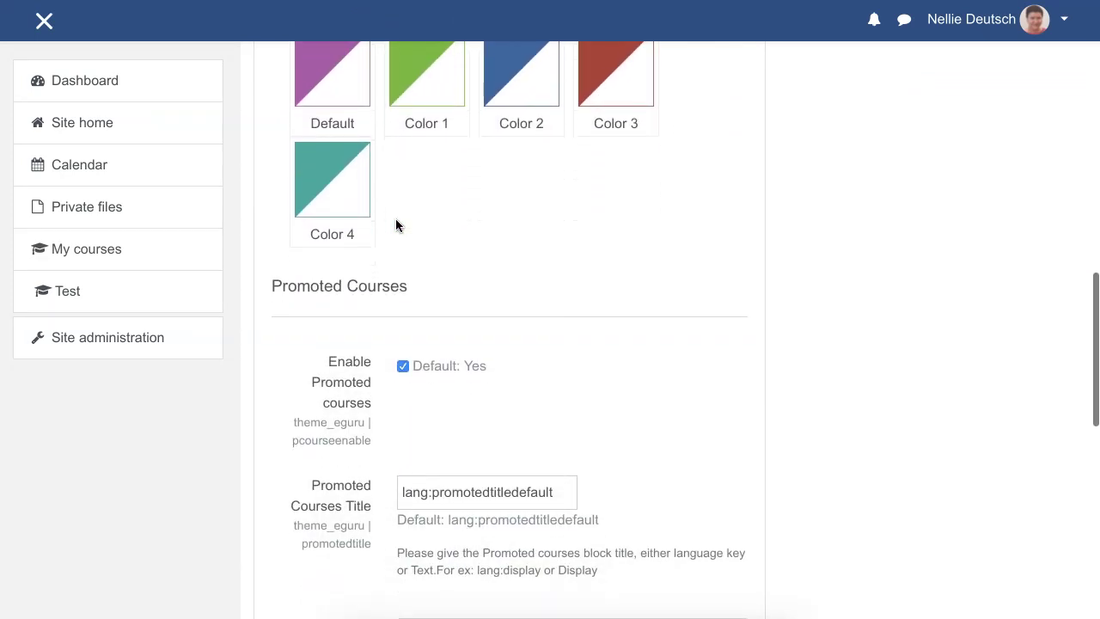
pyautogui.scroll(-4, 397, 226)
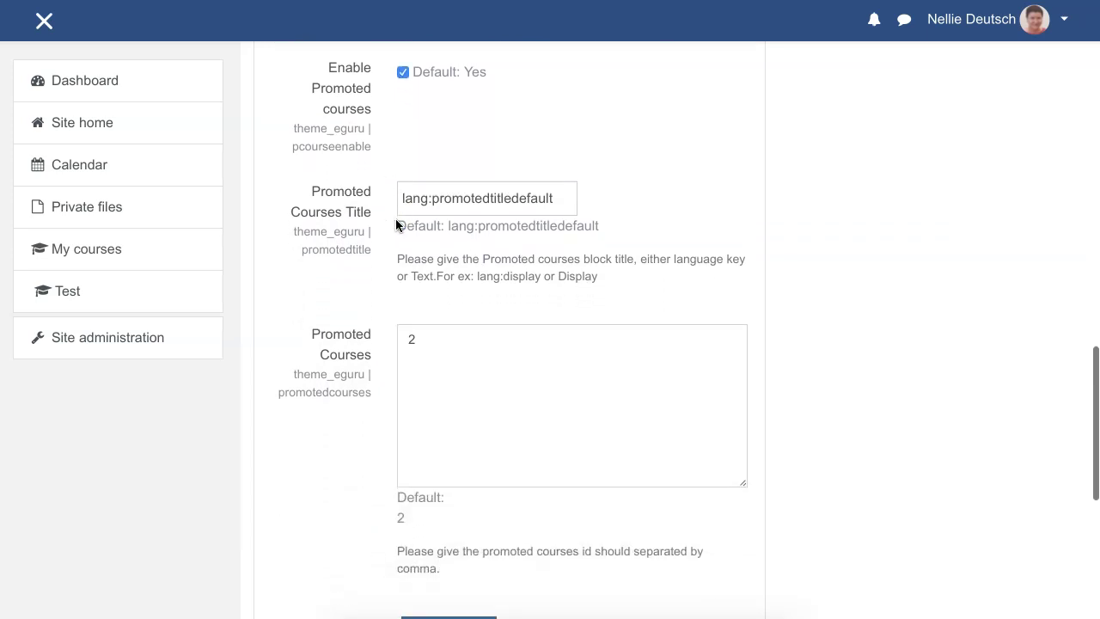
pyautogui.scroll(-2, 395, 225)
pyautogui.click(415, 218)
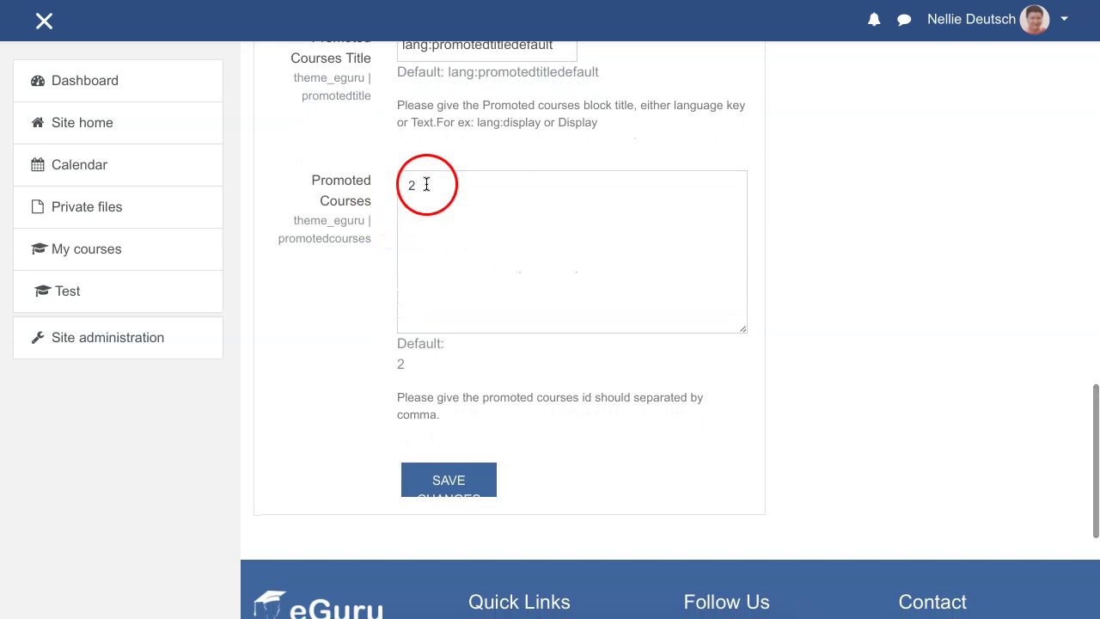
pyautogui.scroll(1, 427, 197)
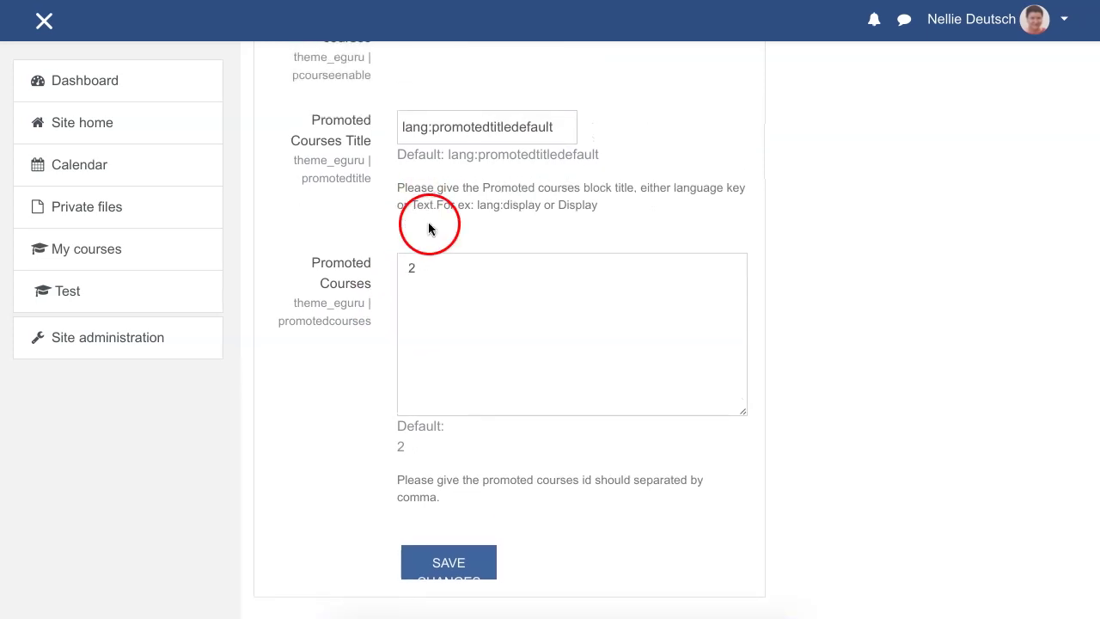
pyautogui.scroll(2, 429, 228)
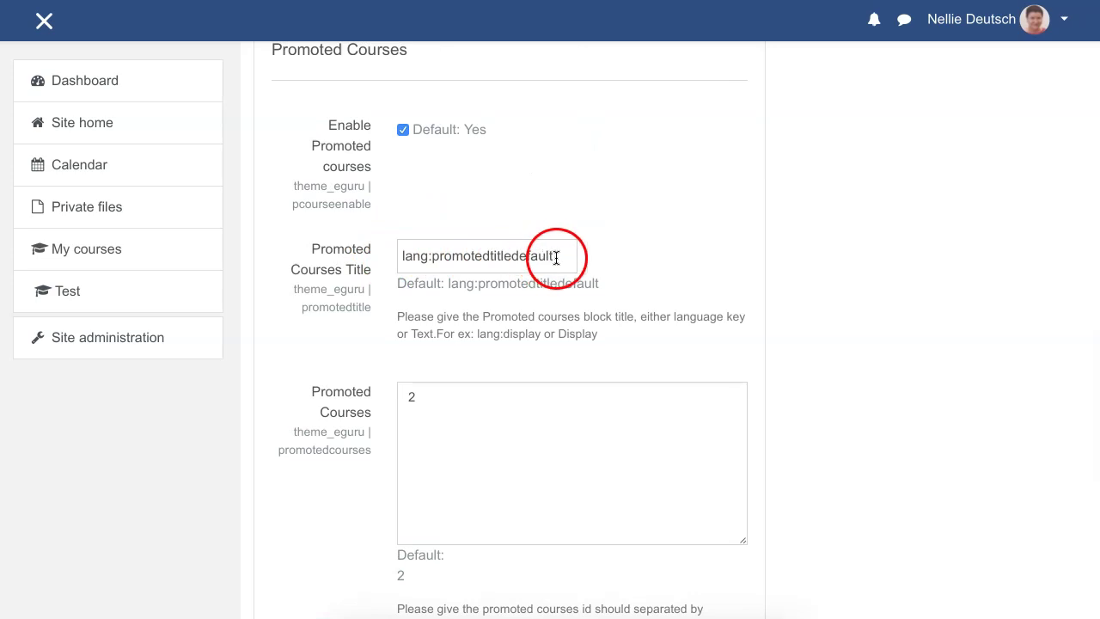
pyautogui.scroll(1, 493, 254)
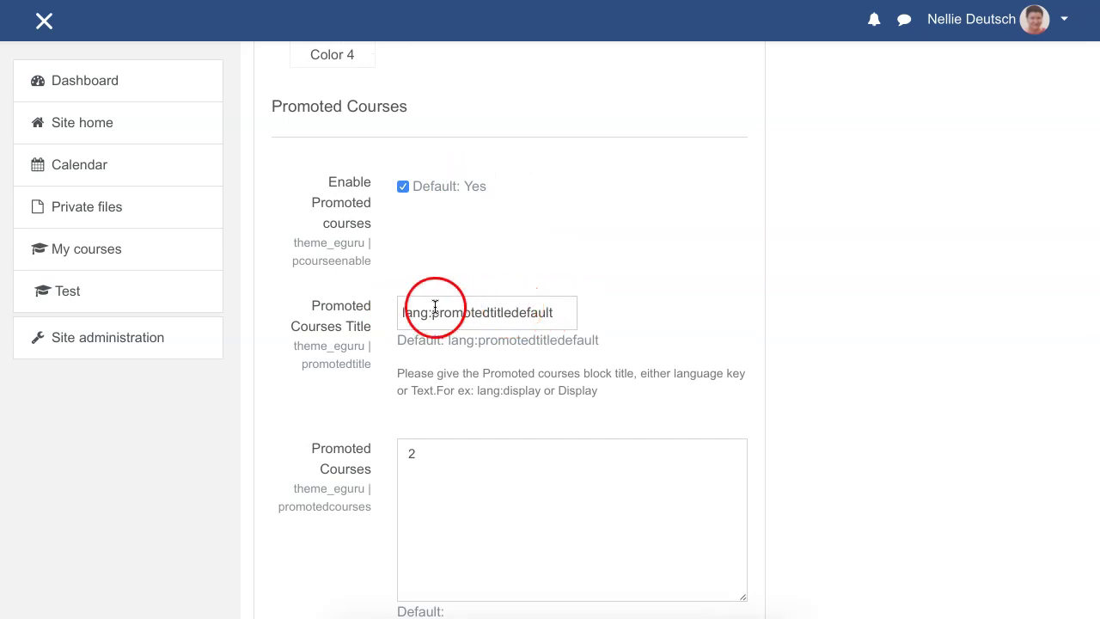
pyautogui.scroll(3, 413, 233)
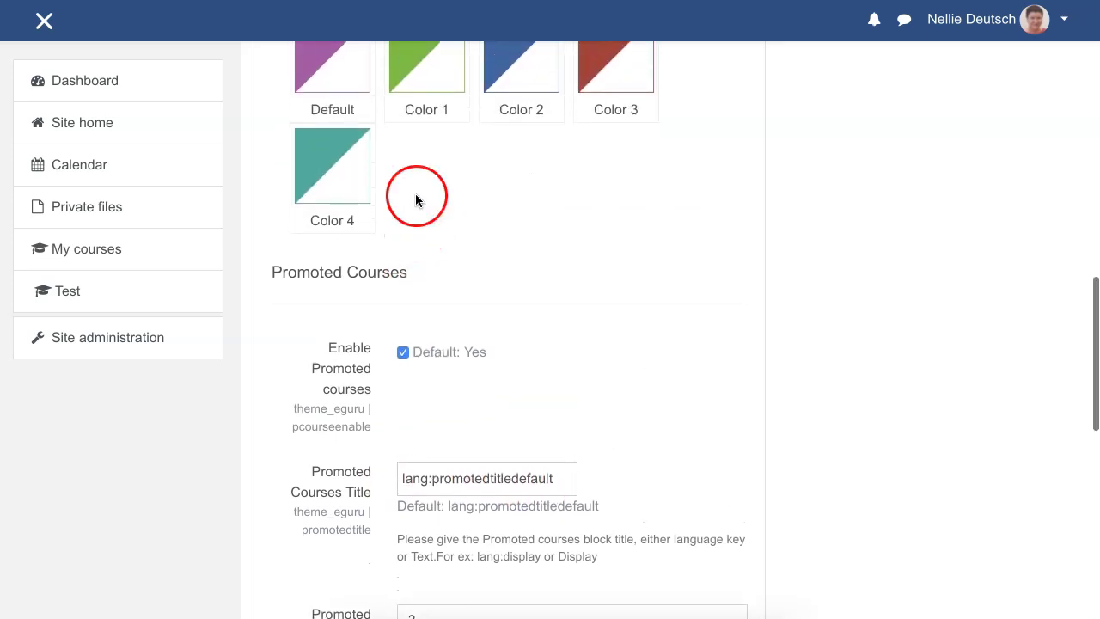
pyautogui.scroll(4, 416, 200)
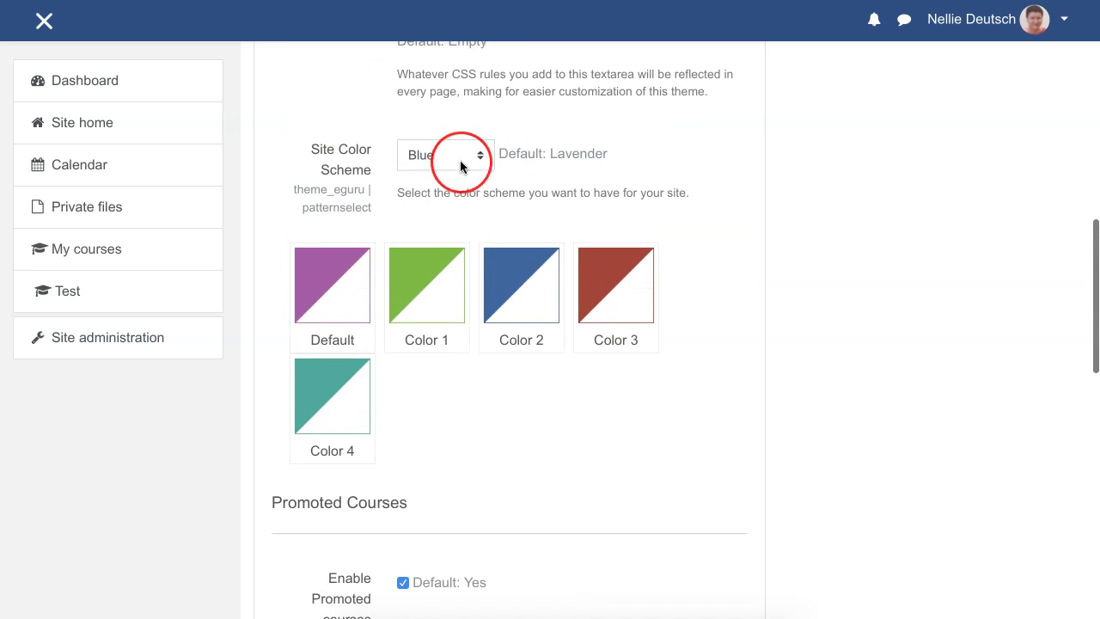
pyautogui.scroll(3, 461, 164)
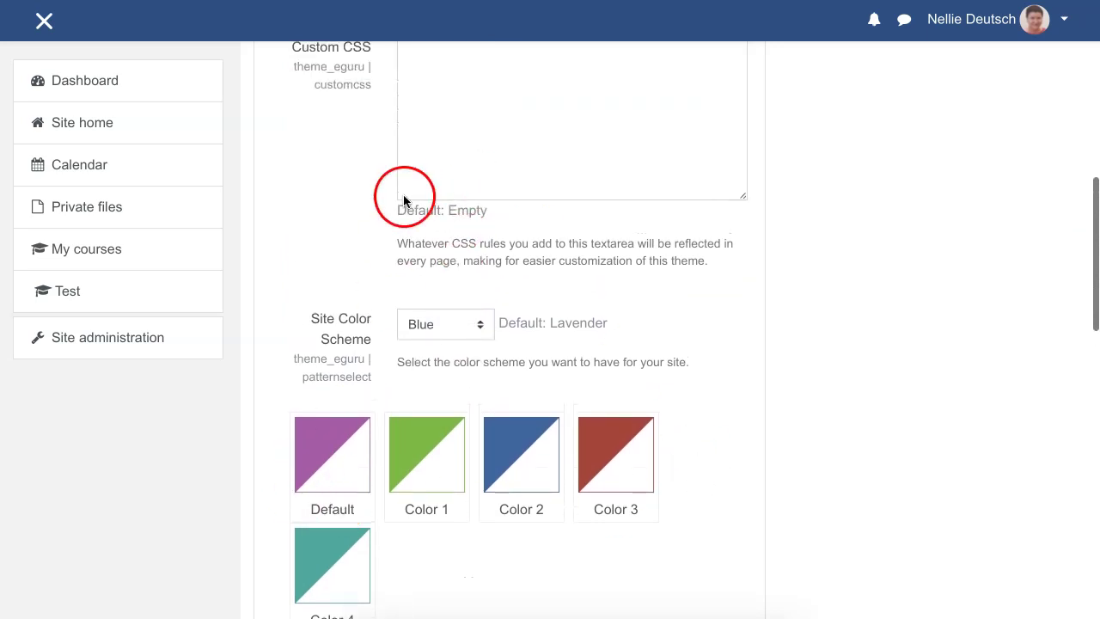
pyautogui.scroll(6, 404, 200)
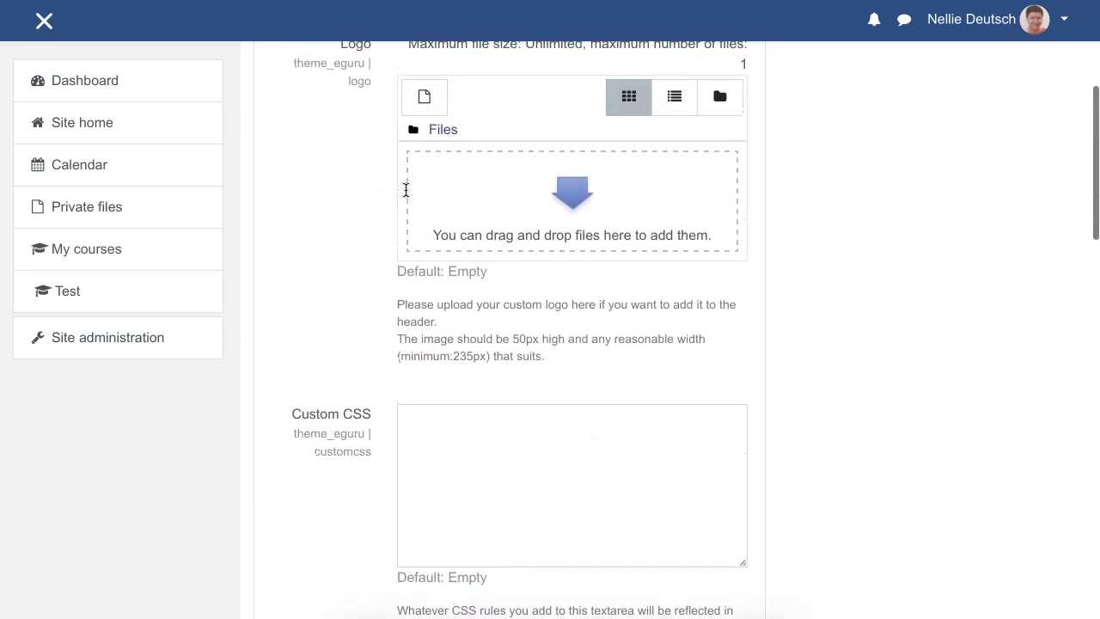
pyautogui.scroll(4, 406, 190)
pyautogui.click(429, 205)
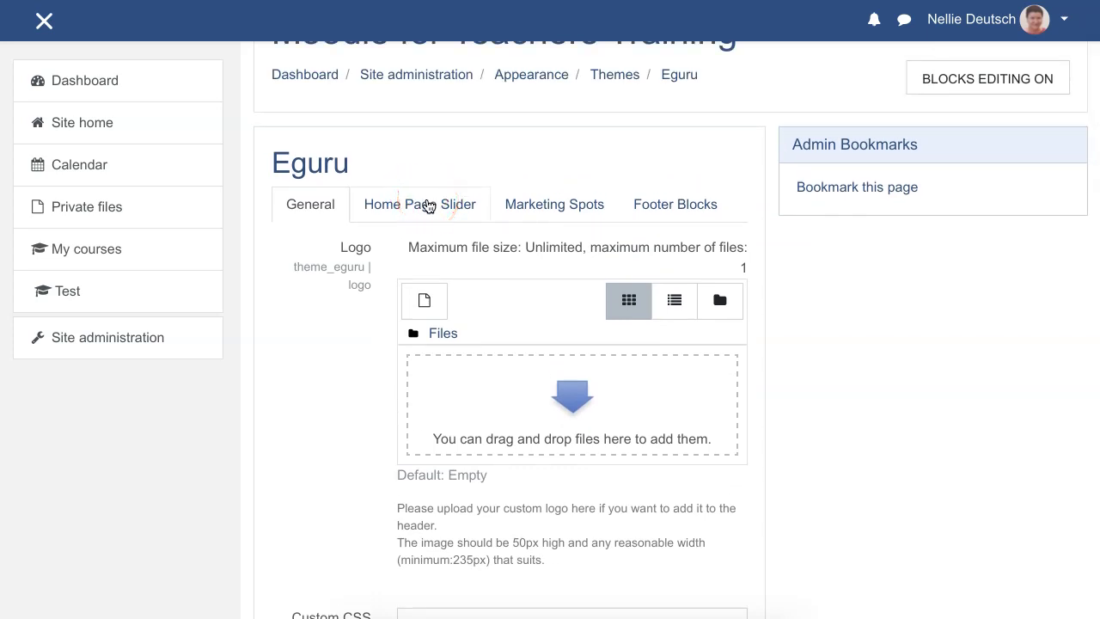
pyautogui.click(440, 204)
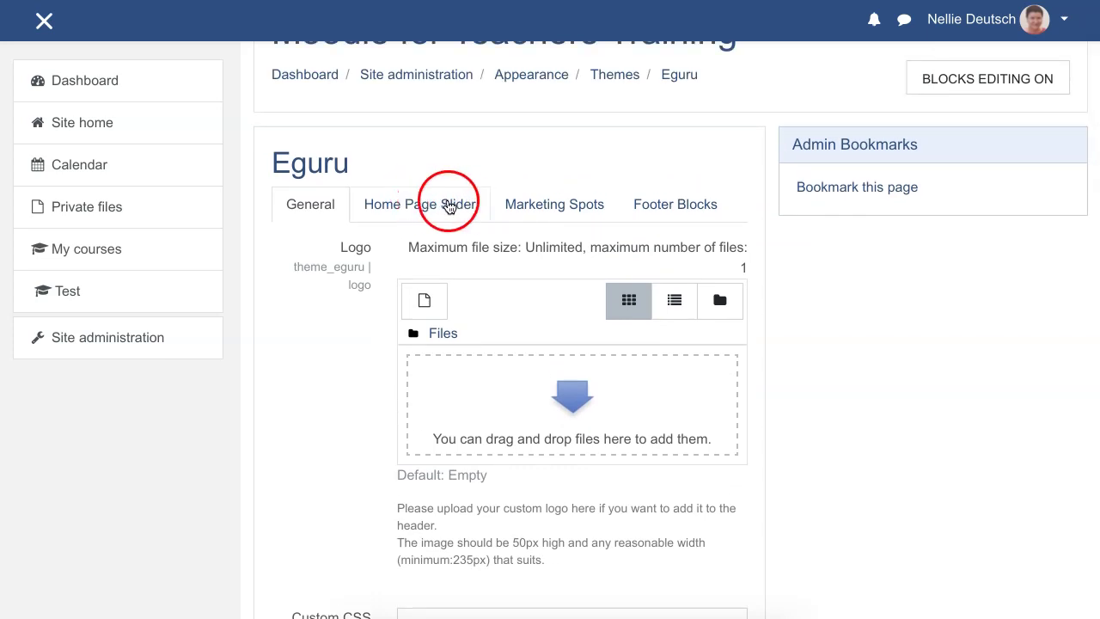
# Open the Eguru Footer Blocks tab and look through its footer fields.
pyautogui.click(658, 206)
pyautogui.click(522, 205)
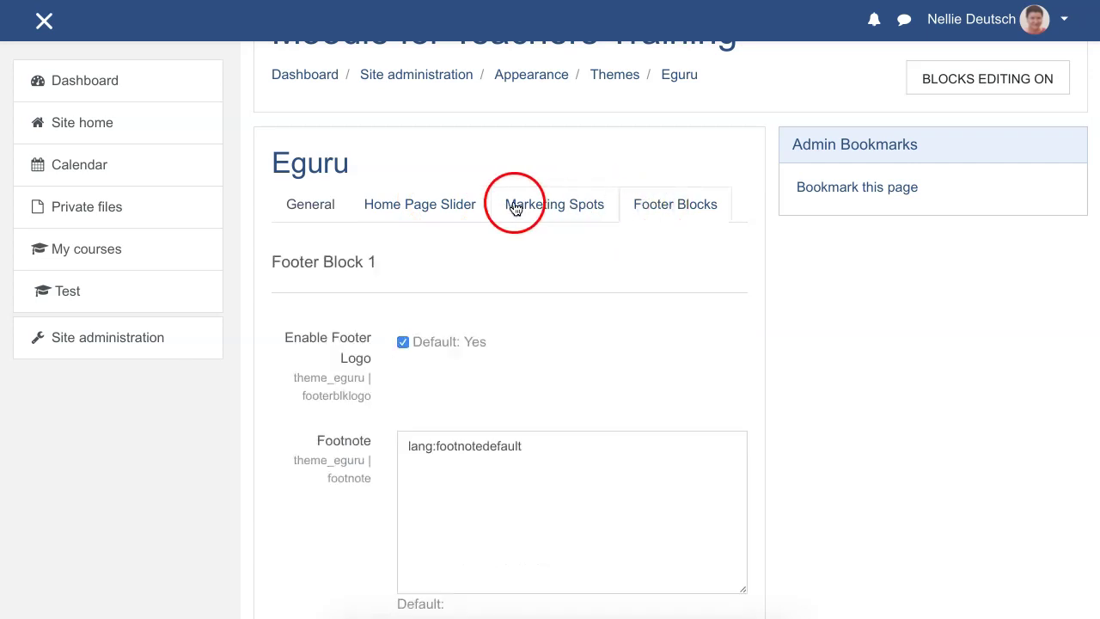
pyautogui.click(426, 207)
pyautogui.click(342, 227)
pyautogui.scroll(-5, 342, 226)
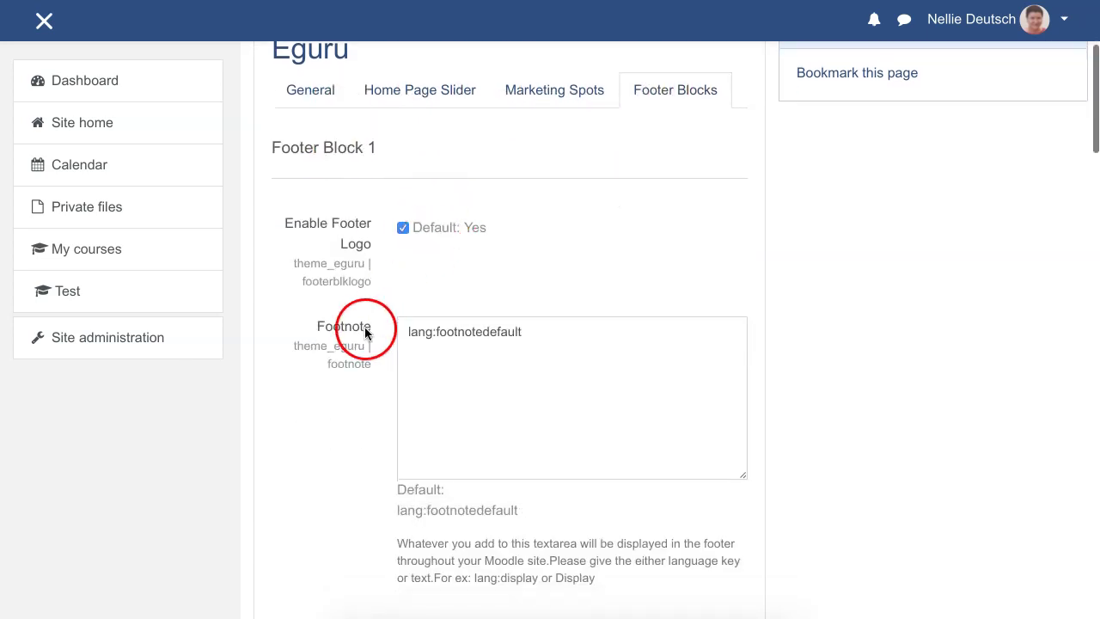
pyautogui.scroll(-3, 383, 315)
pyautogui.click(445, 292)
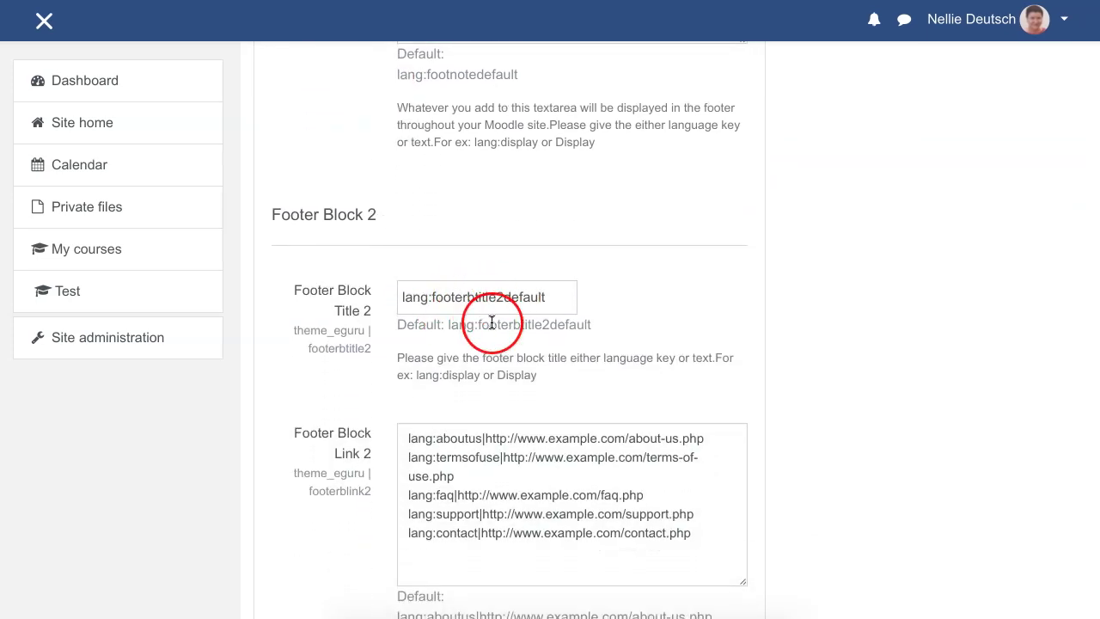
pyautogui.scroll(-1, 491, 319)
pyautogui.click(423, 346)
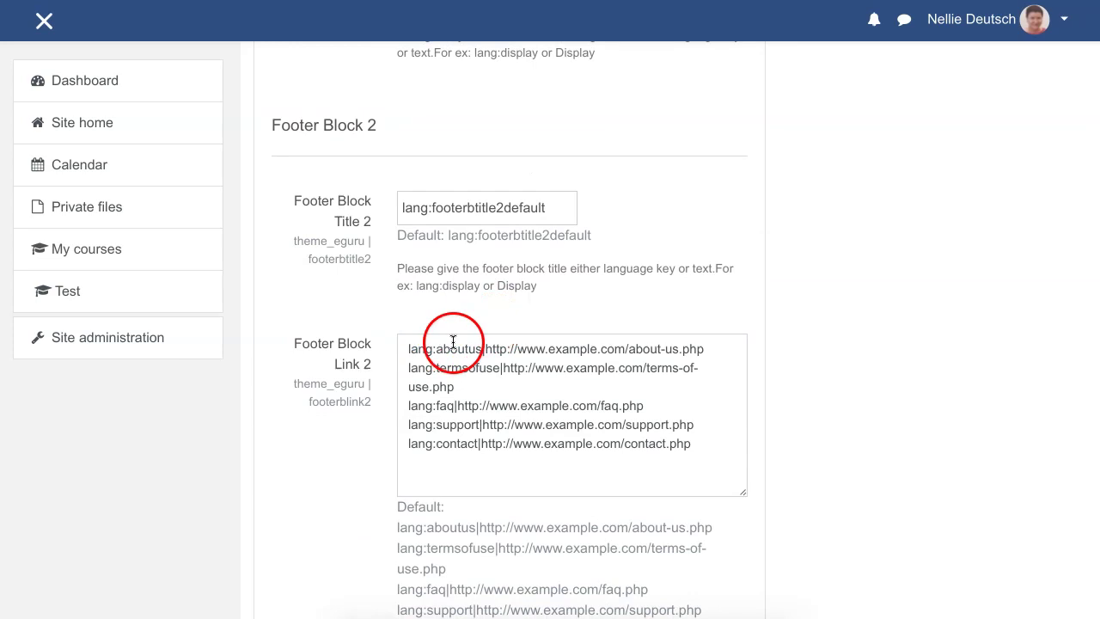
pyautogui.scroll(-1, 421, 348)
pyautogui.click(403, 337)
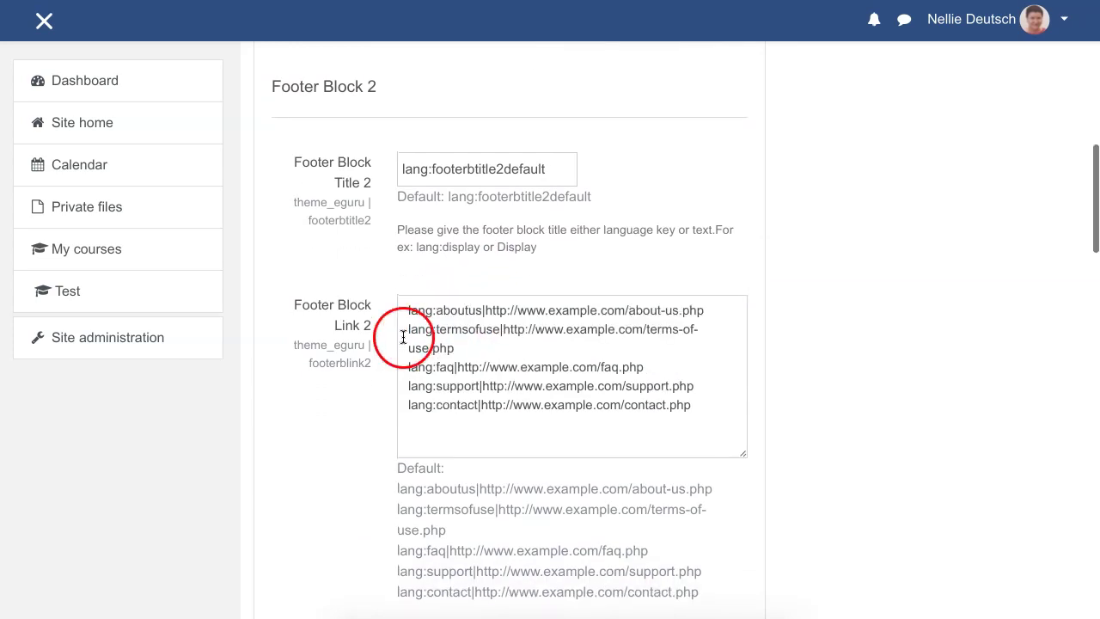
pyautogui.scroll(-5, 413, 309)
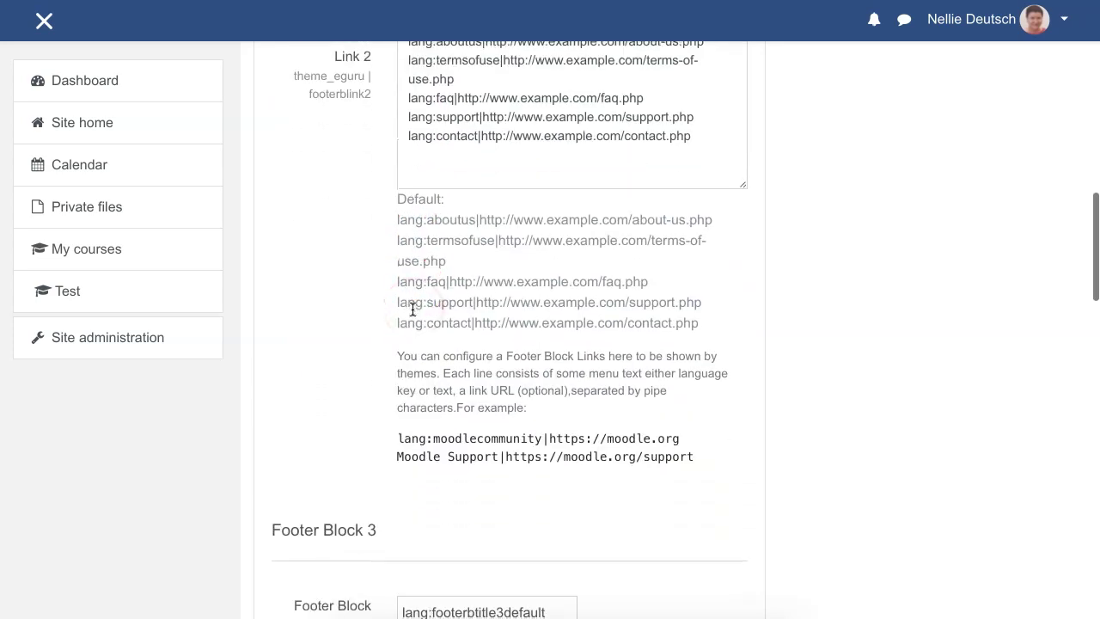
pyautogui.scroll(-11, 412, 309)
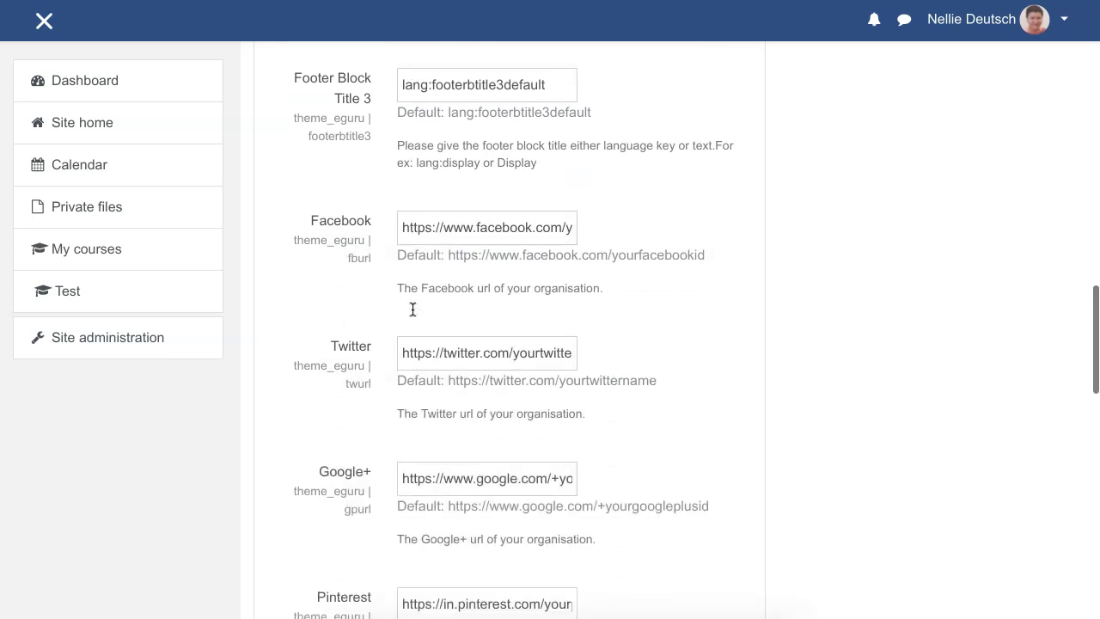
pyautogui.scroll(-8, 412, 309)
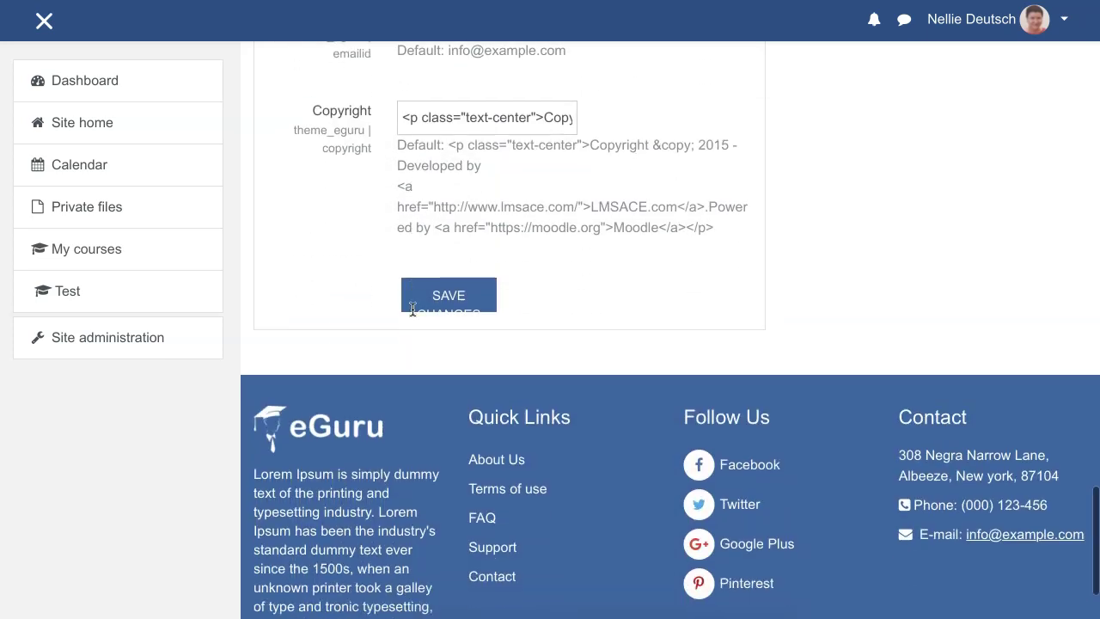
pyautogui.click(312, 355)
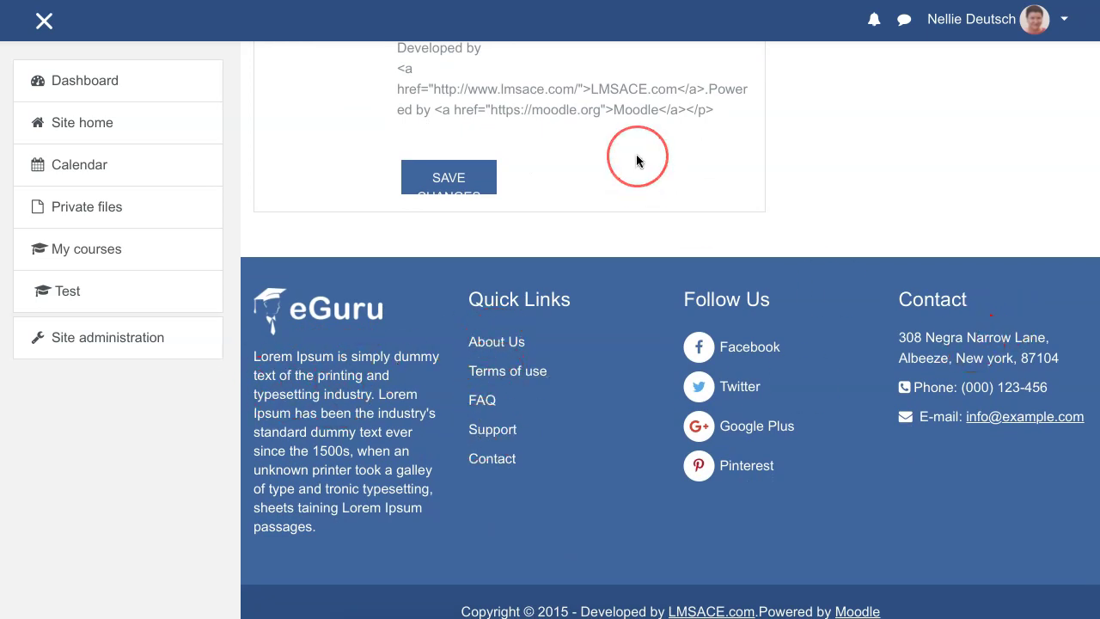
# Return to the top of the footer settings and go back to Footer Block Title 2.
pyautogui.scroll(1, 637, 161)
pyautogui.scroll(11, 636, 161)
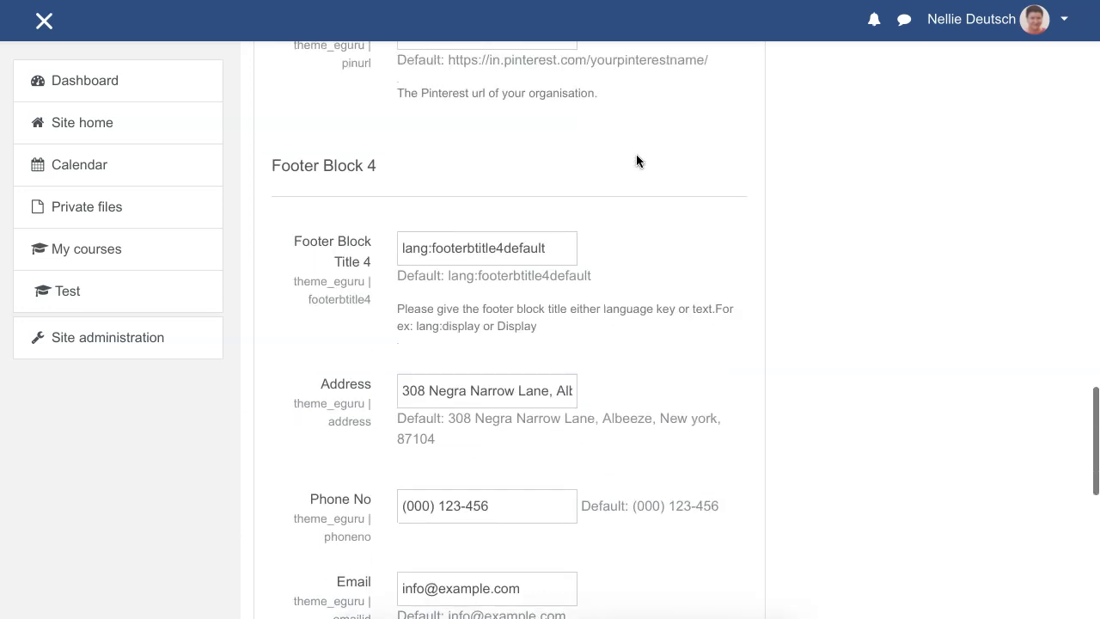
pyautogui.scroll(8, 636, 161)
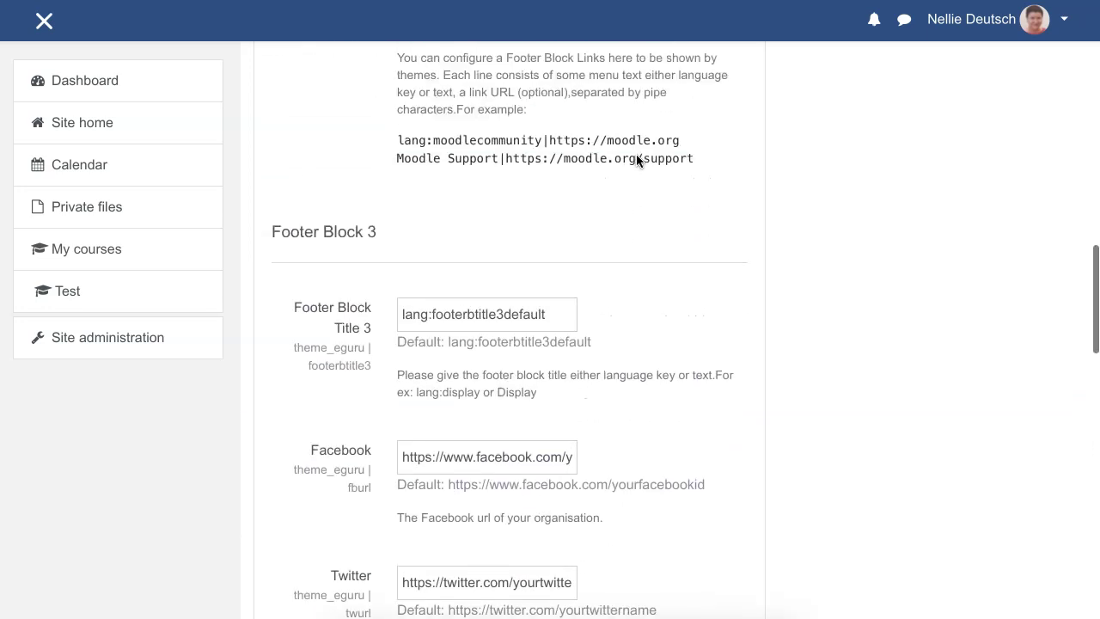
pyautogui.scroll(6, 636, 160)
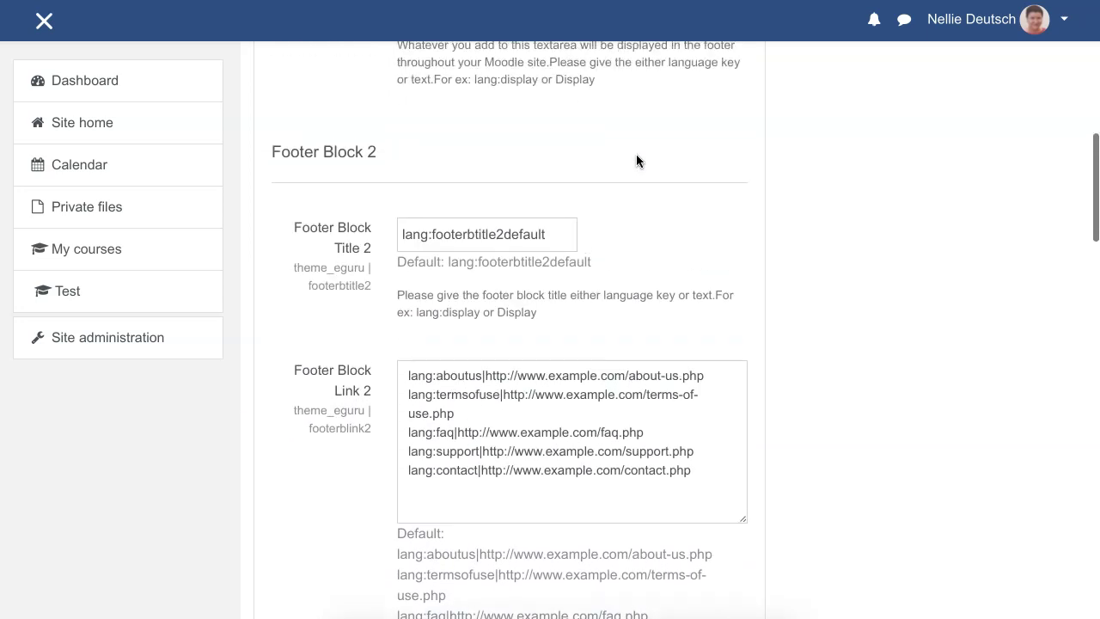
pyautogui.click(653, 71)
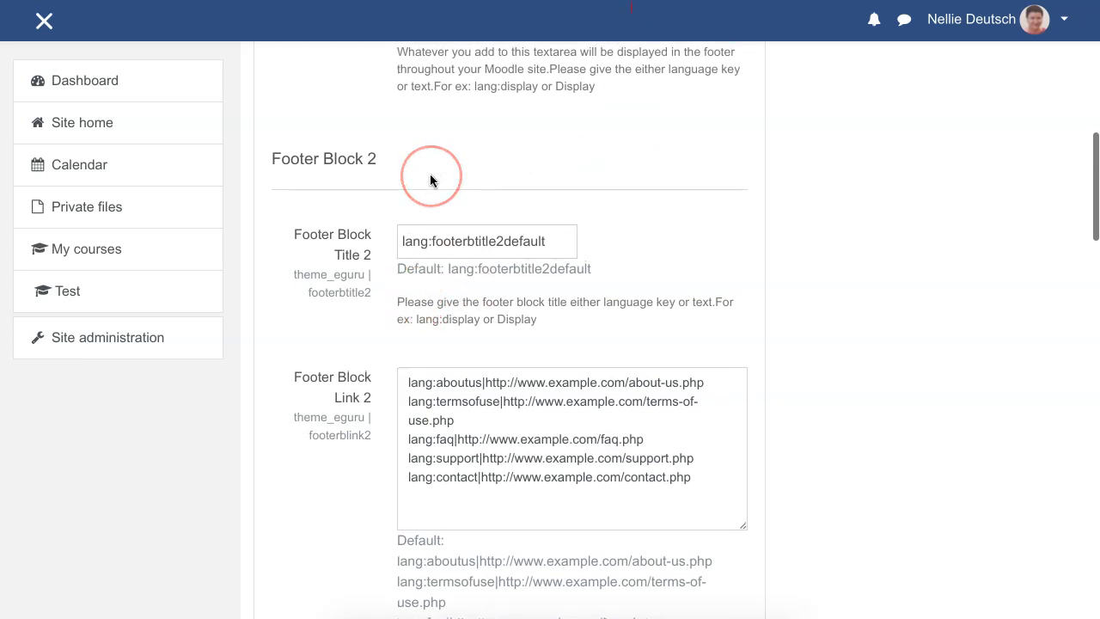
pyautogui.scroll(4, 431, 176)
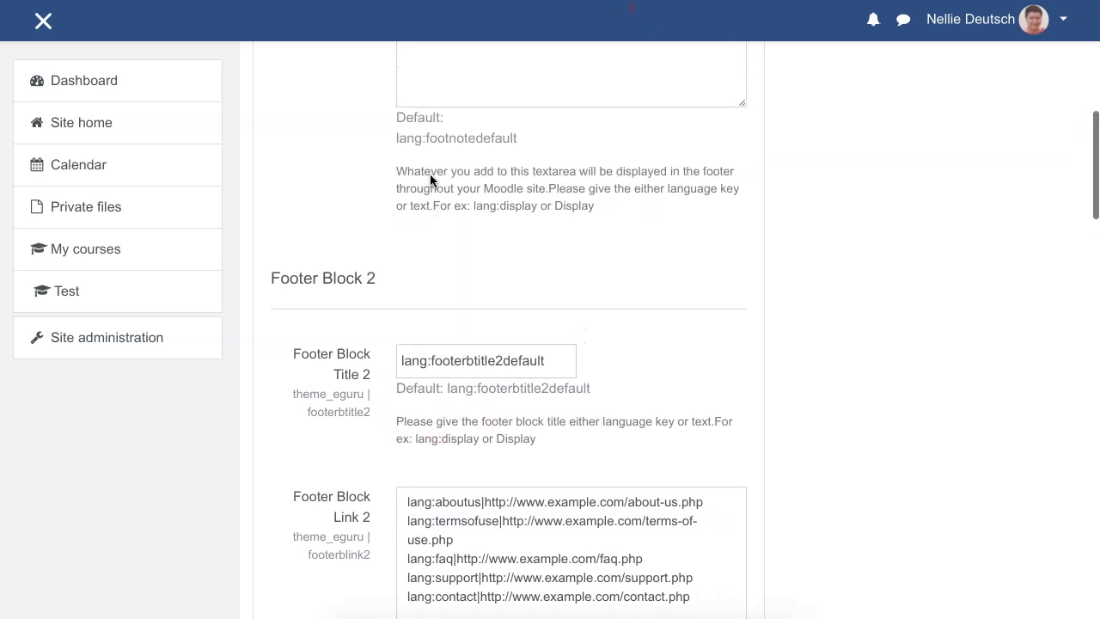
pyautogui.scroll(1, 430, 181)
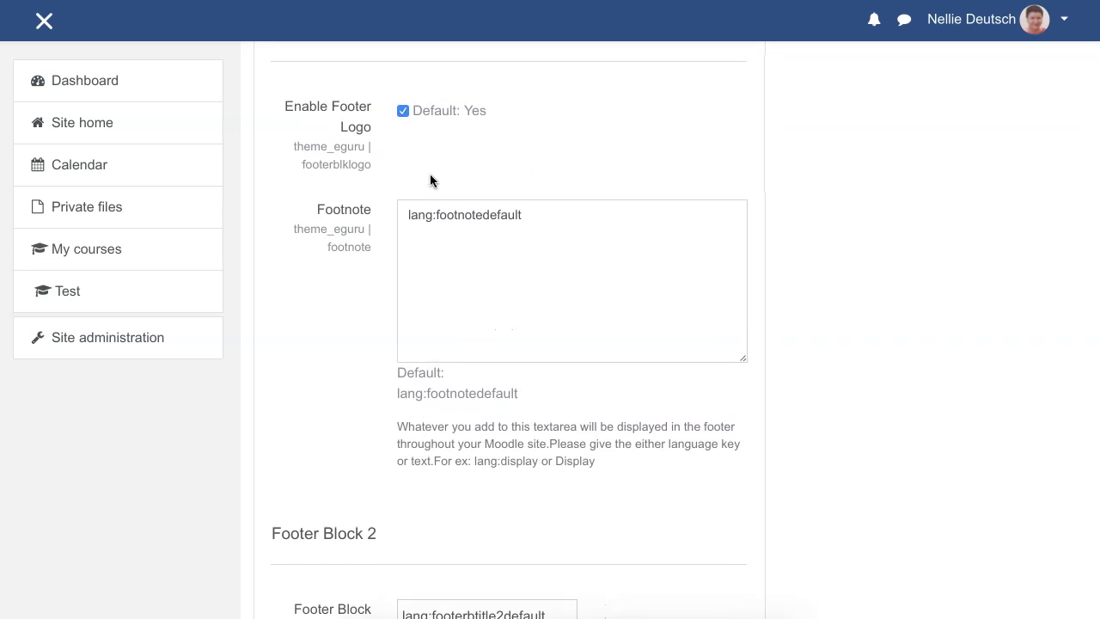
pyautogui.click(493, 214)
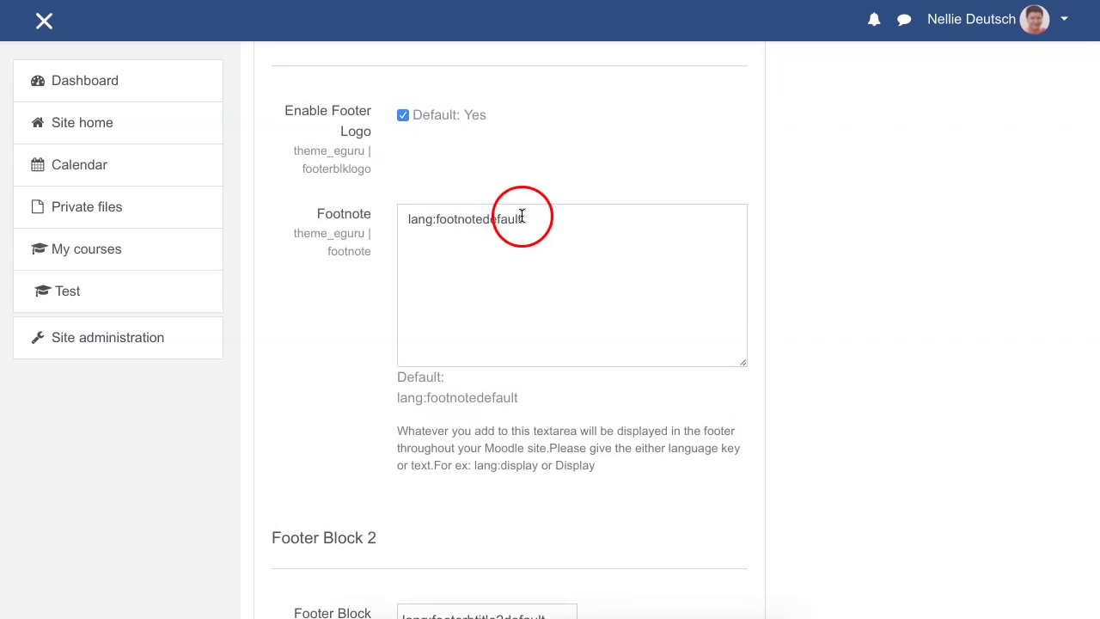
pyautogui.scroll(-4, 522, 216)
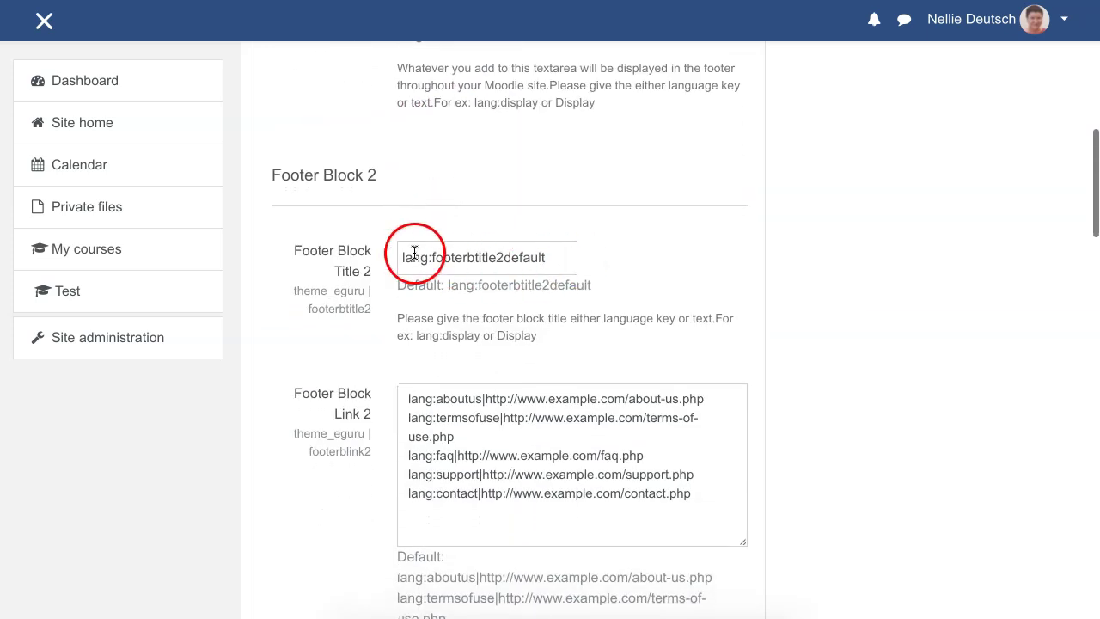
# Clear the Footer Block Title 2 and Footer Block Title 3 values.
pyautogui.moveTo(550, 258); pyautogui.dragTo(386, 254)
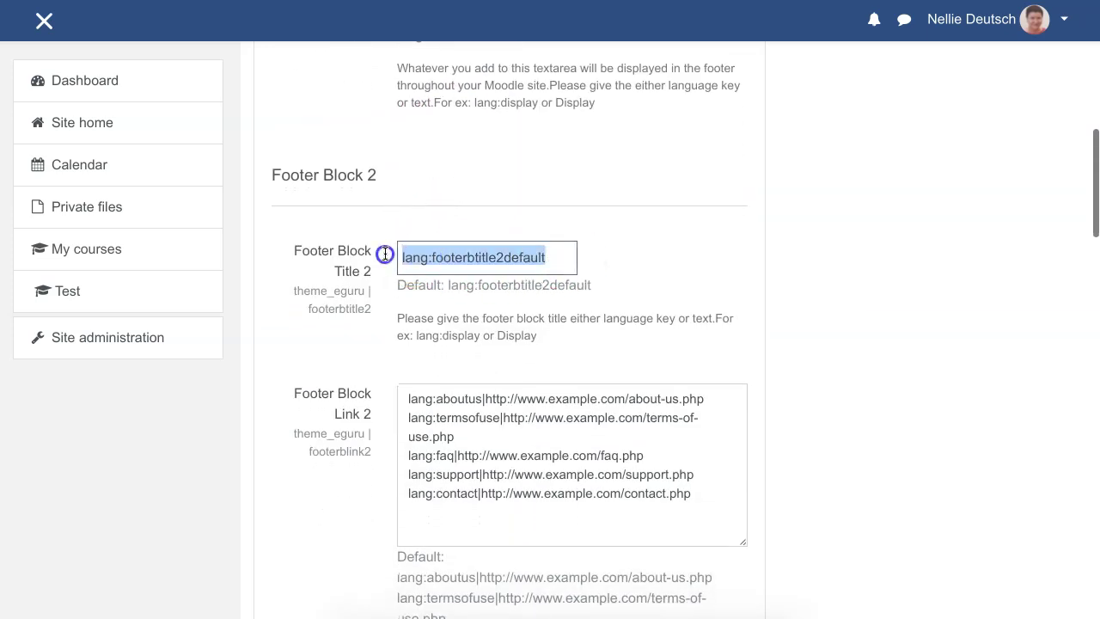
pyautogui.press('BackSpace')
pyautogui.scroll(-6, 384, 252)
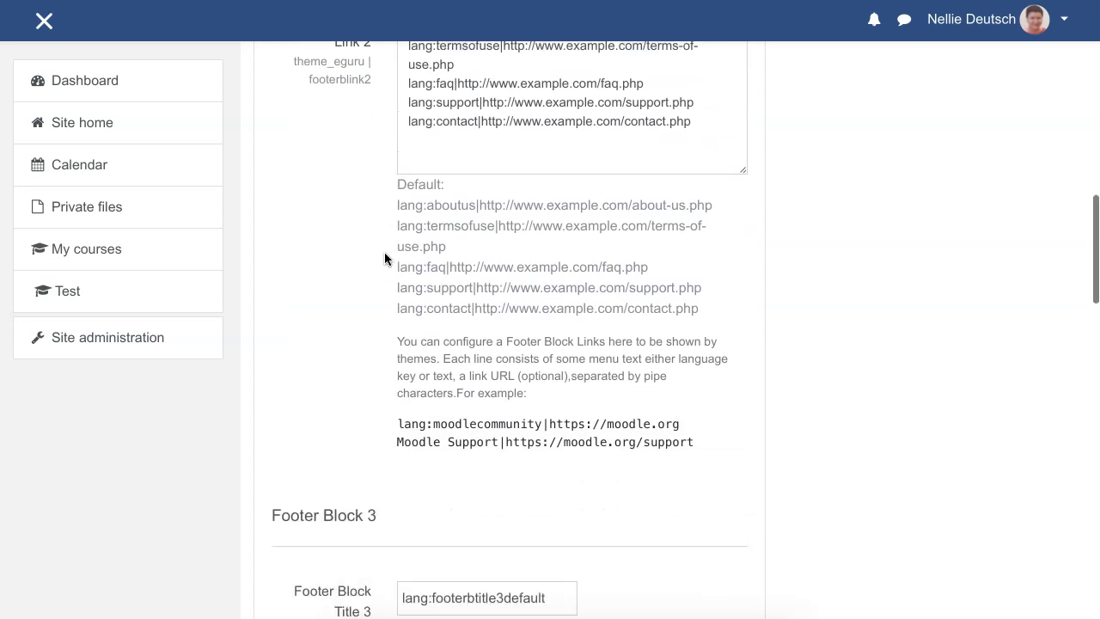
pyautogui.scroll(-2, 384, 252)
pyautogui.moveTo(565, 275); pyautogui.dragTo(427, 269)
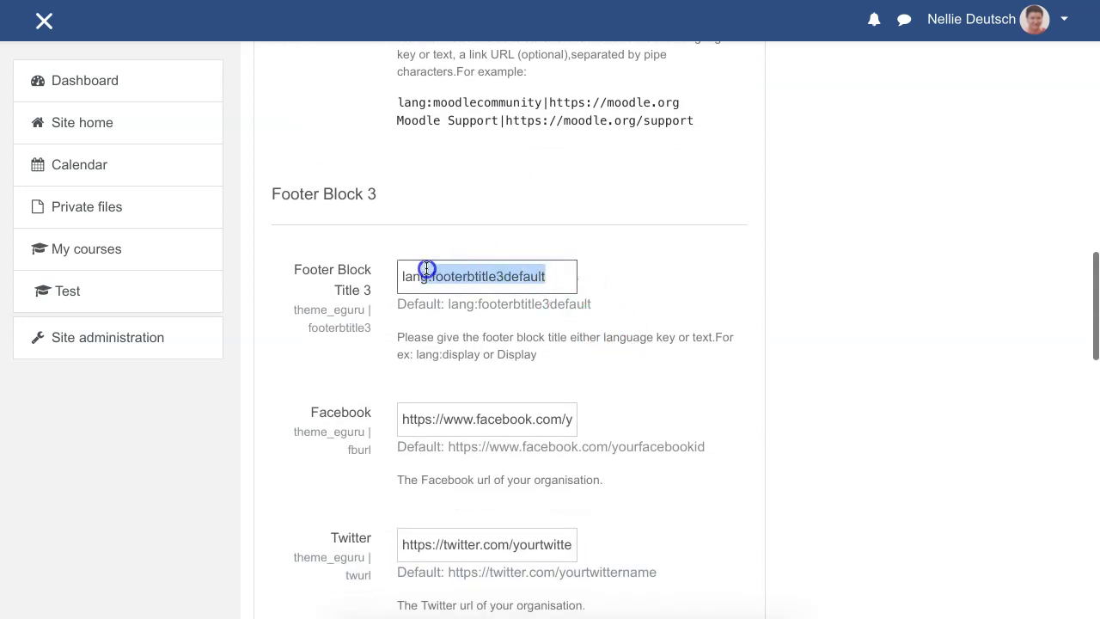
pyautogui.press('BackSpace')
# Empty the Twitter, Google+ and Pinterest URL fields.
pyautogui.scroll(-2, 400, 270)
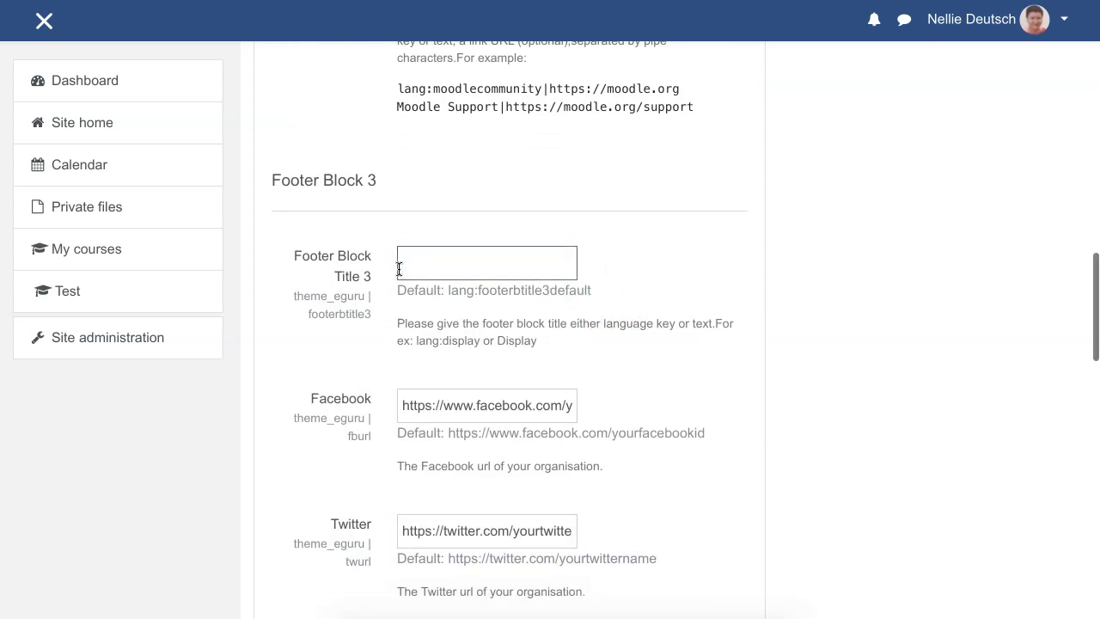
pyautogui.scroll(-1, 408, 359)
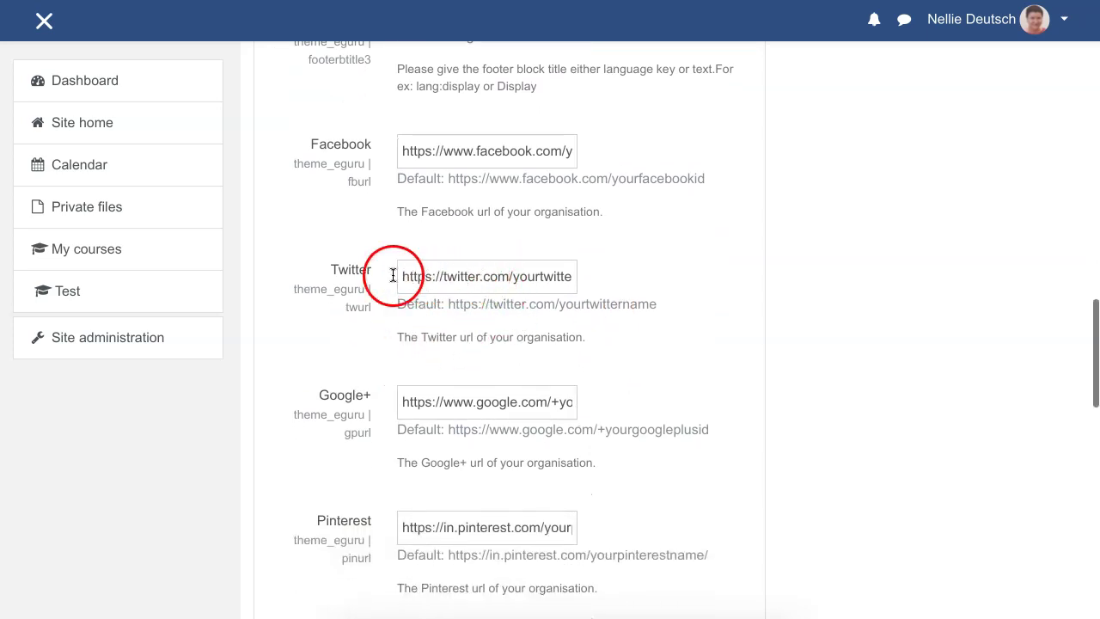
pyautogui.moveTo(404, 275); pyautogui.dragTo(591, 288)
pyautogui.press('BackSpace')
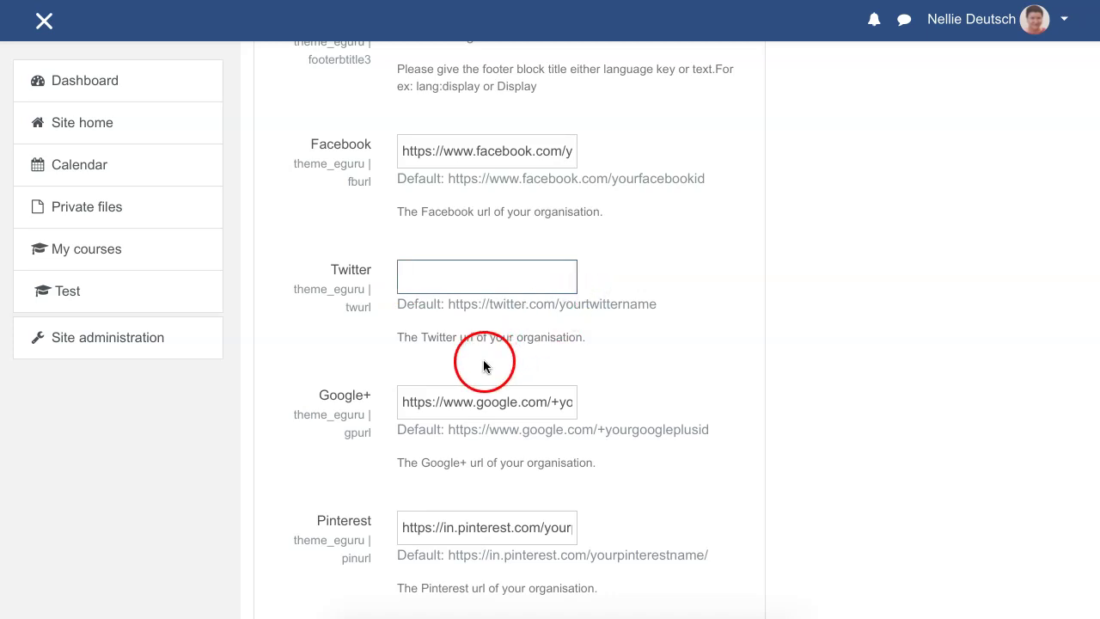
pyautogui.moveTo(400, 398); pyautogui.dragTo(632, 397)
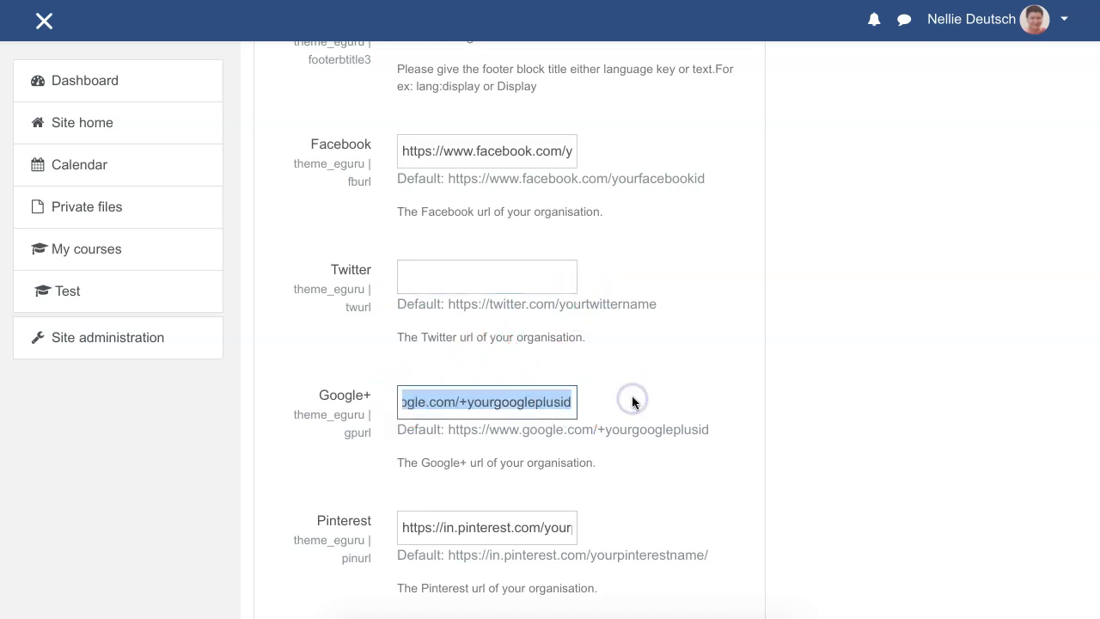
pyautogui.press('BackSpace')
pyautogui.scroll(-4, 458, 327)
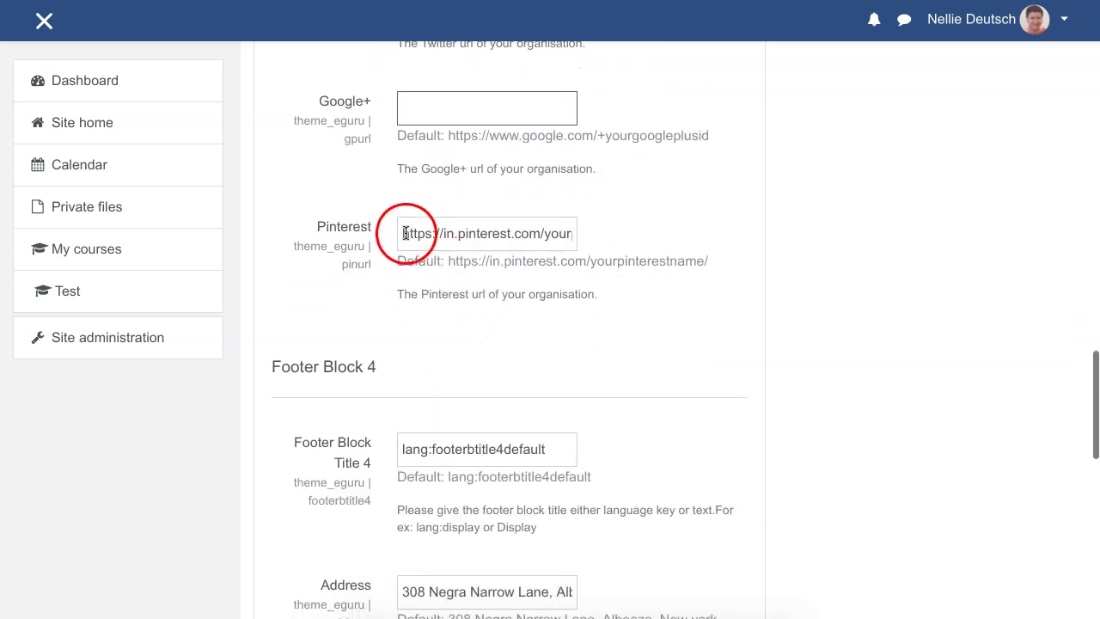
pyautogui.moveTo(405, 233); pyautogui.dragTo(624, 233)
pyautogui.press('BackSpace')
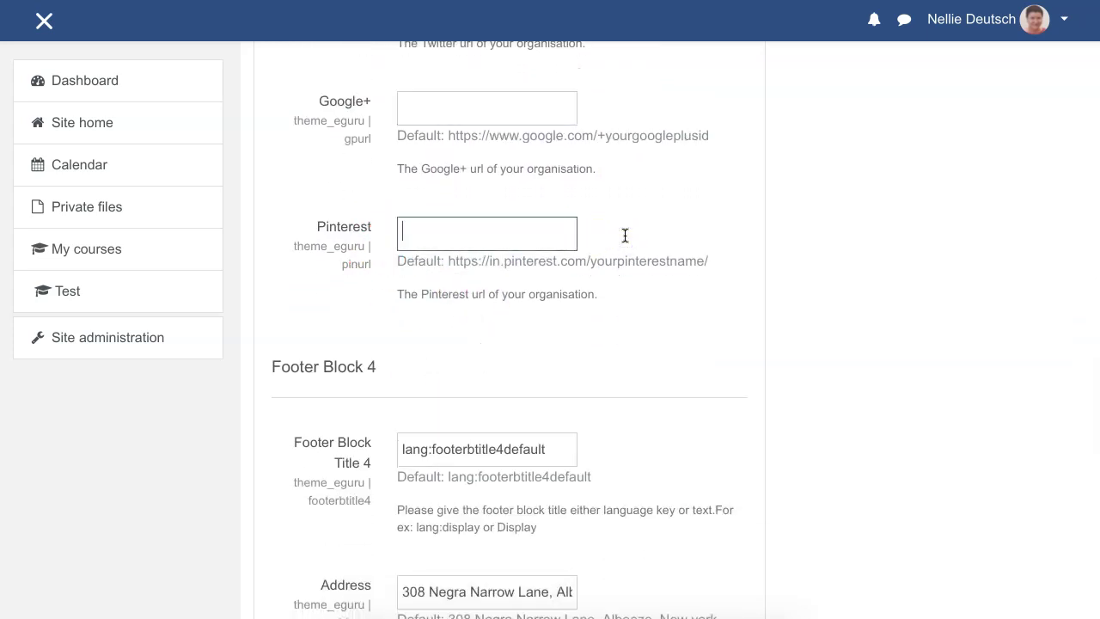
# Clear the Footer Block Title 4 value.
pyautogui.scroll(-3, 540, 254)
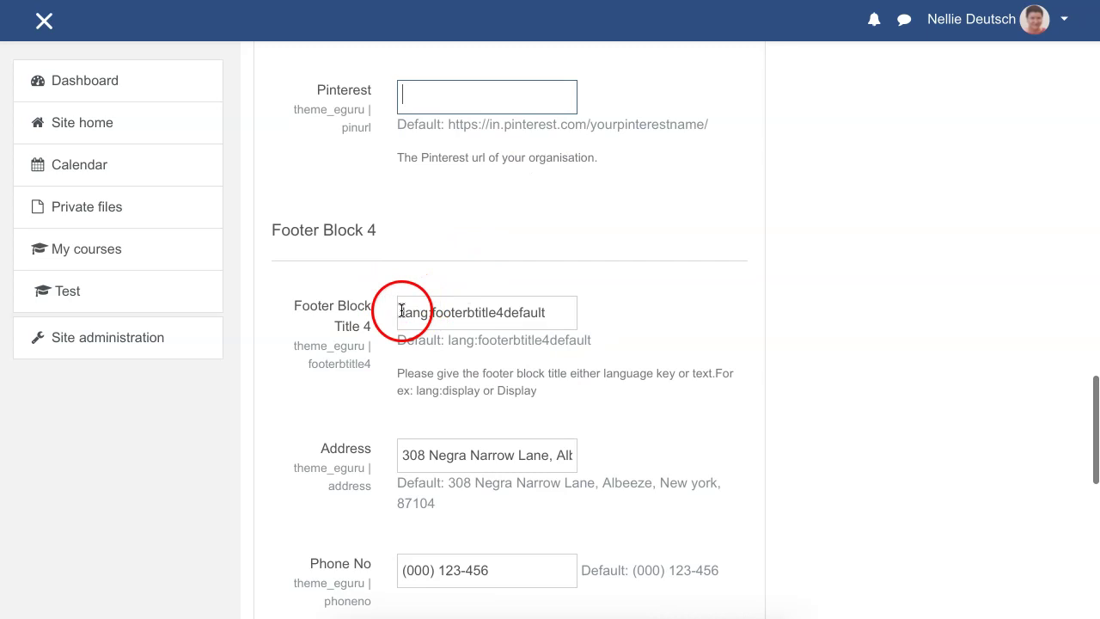
pyautogui.moveTo(405, 312); pyautogui.dragTo(576, 320)
pyautogui.press('BackSpace')
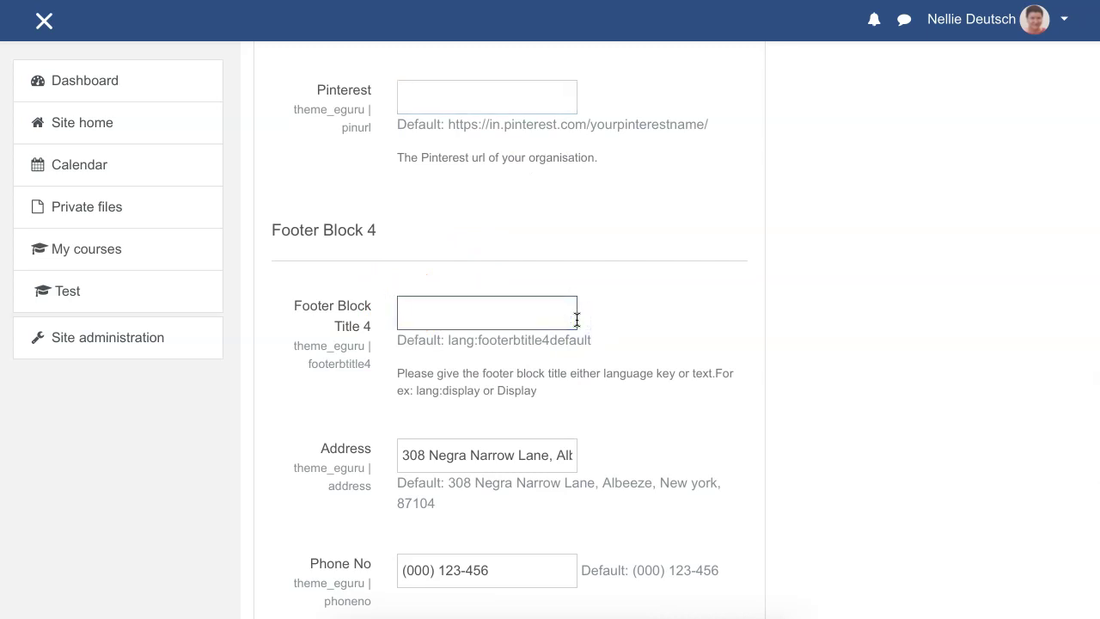
pyautogui.scroll(-3, 577, 319)
# Enter 'Contact' as the Footer Block Title 4.
pyautogui.click(719, 301)
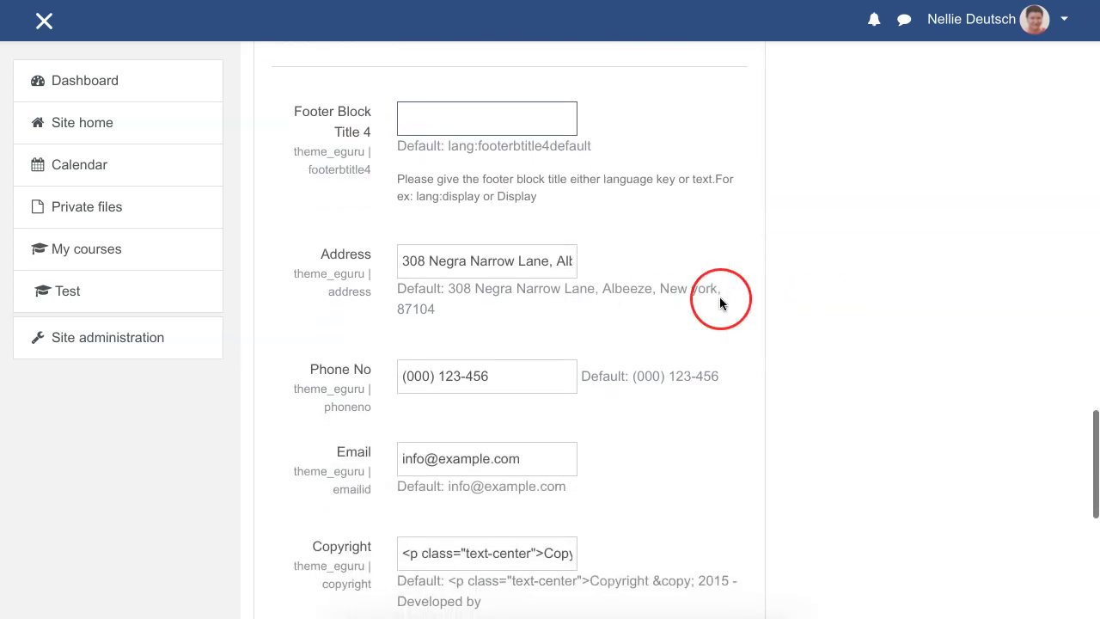
pyautogui.scroll(-5, 719, 300)
pyautogui.scroll(-3, 719, 297)
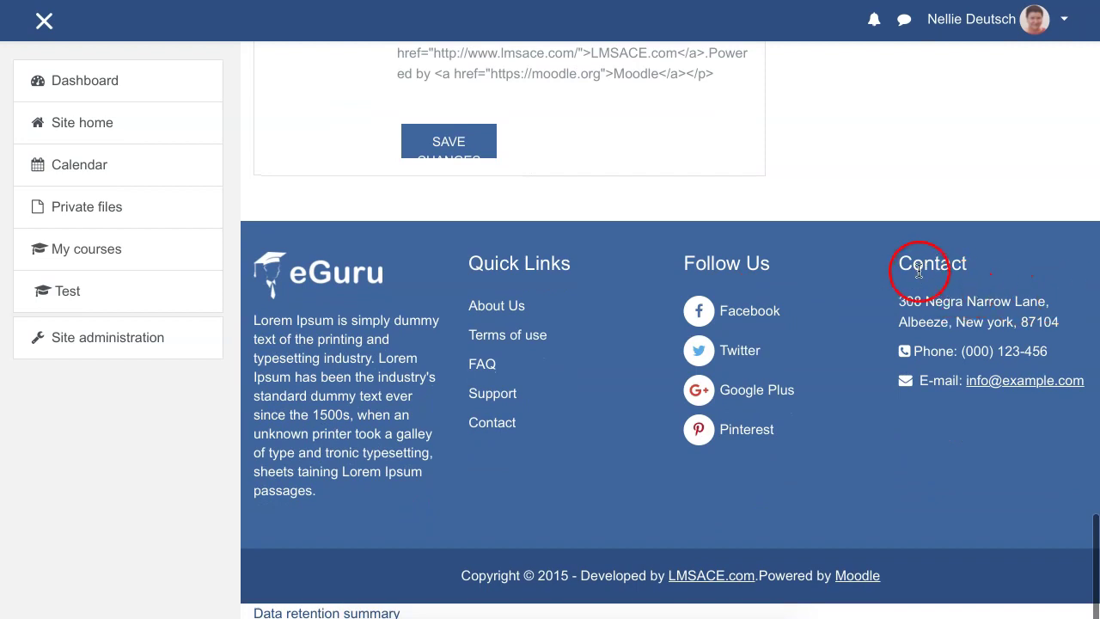
pyautogui.scroll(5, 672, 236)
pyautogui.scroll(5, 673, 237)
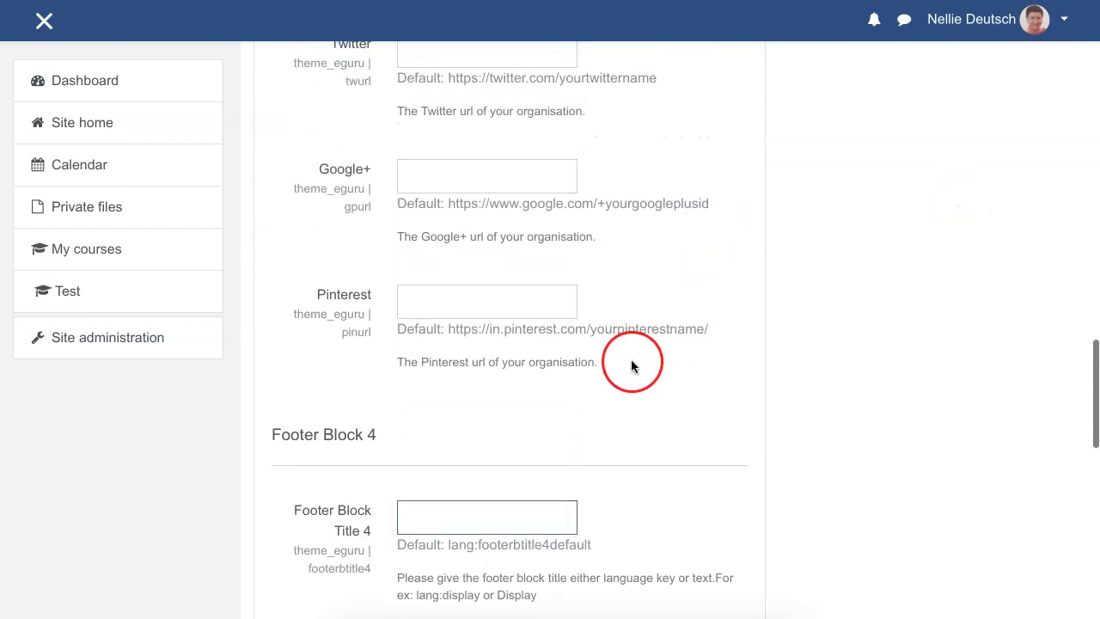
pyautogui.write('ontact')
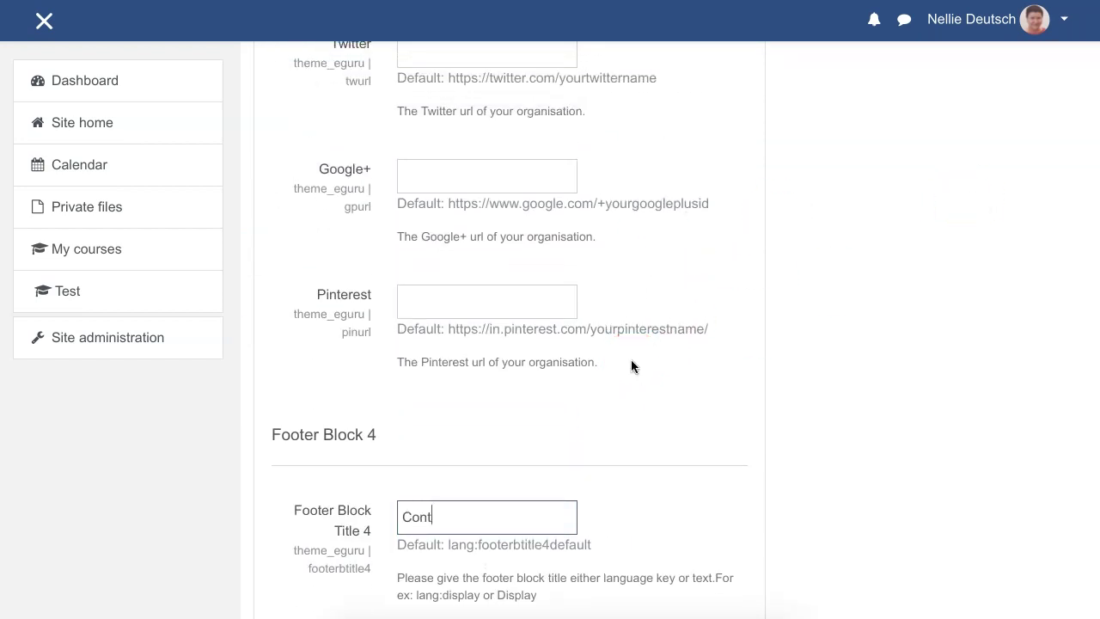
pyautogui.scroll(1, 667, 572)
pyautogui.scroll(-3, 501, 433)
pyautogui.scroll(-2, 493, 422)
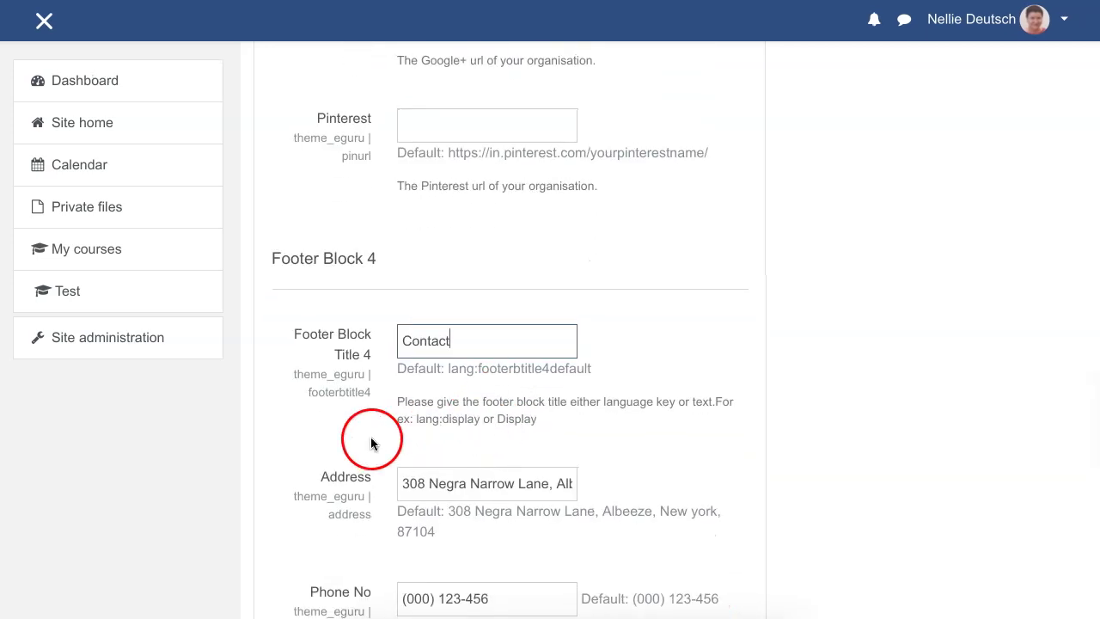
# Delete the sample Address, Phone No and Email values from Footer Block 4.
pyautogui.moveTo(400, 411); pyautogui.dragTo(602, 426)
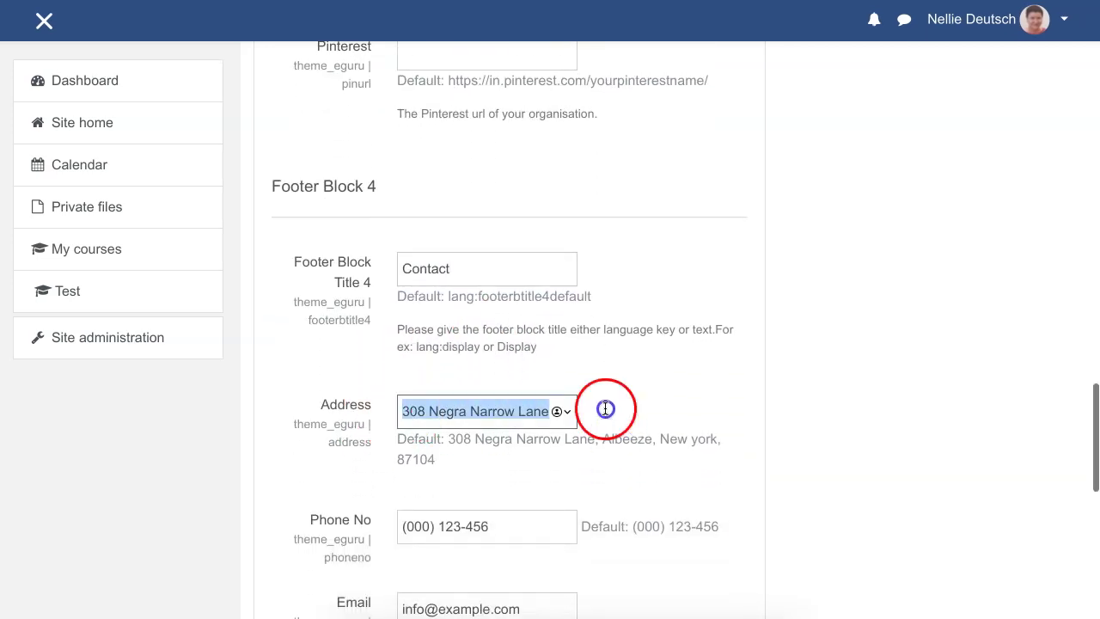
pyautogui.press('End')
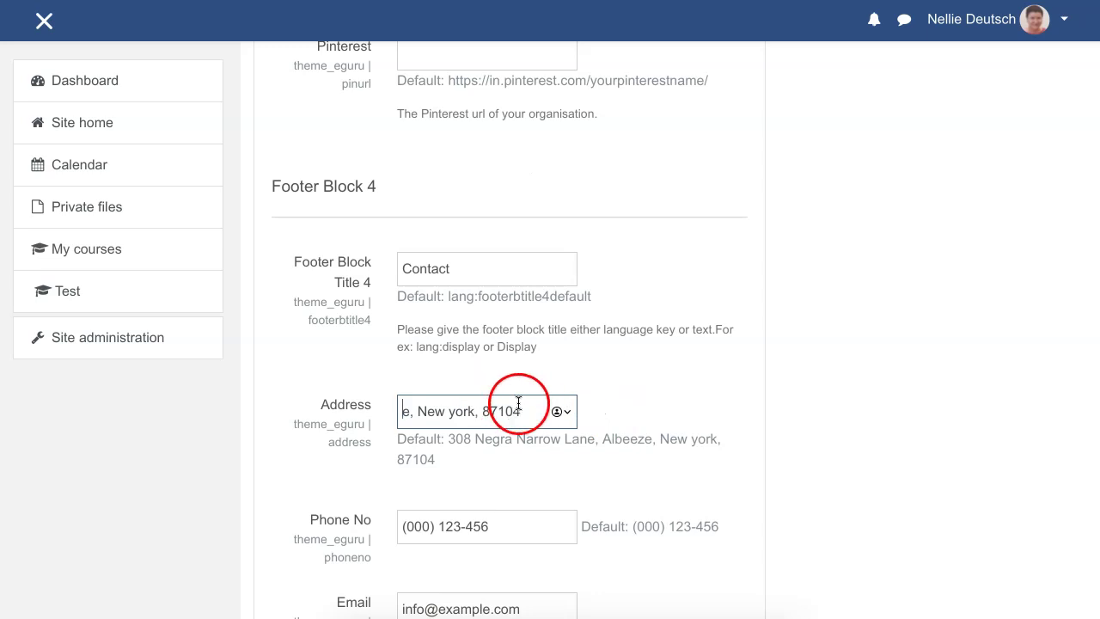
pyautogui.moveTo(517, 405); pyautogui.dragTo(397, 406)
pyautogui.press('BackSpace')
pyautogui.scroll(-3, 369, 404)
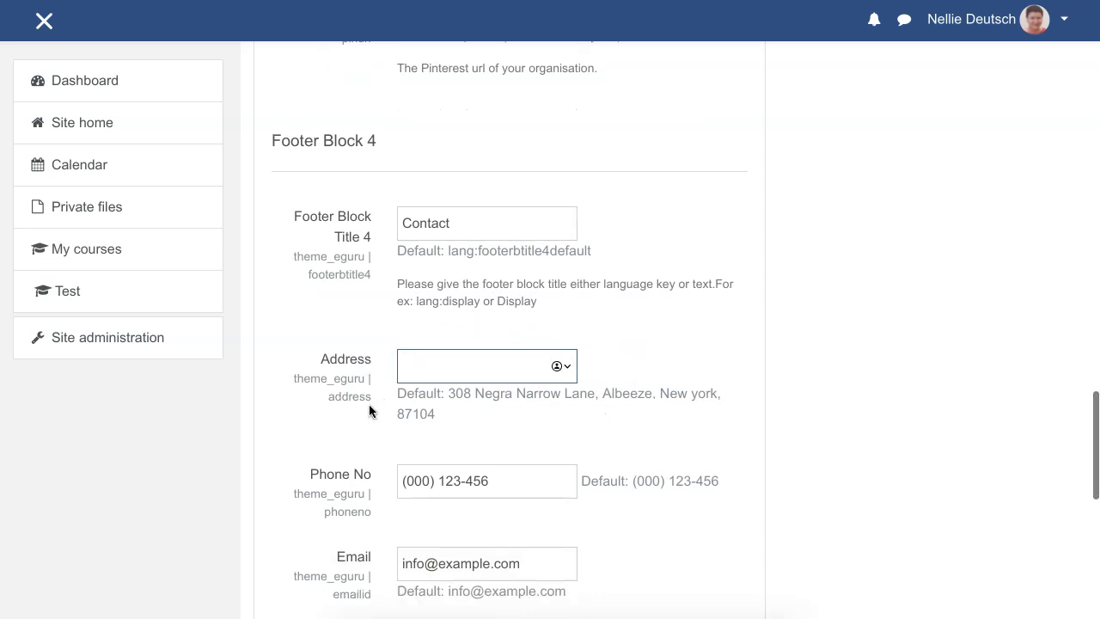
pyautogui.click(507, 388)
pyautogui.moveTo(507, 388); pyautogui.dragTo(381, 382)
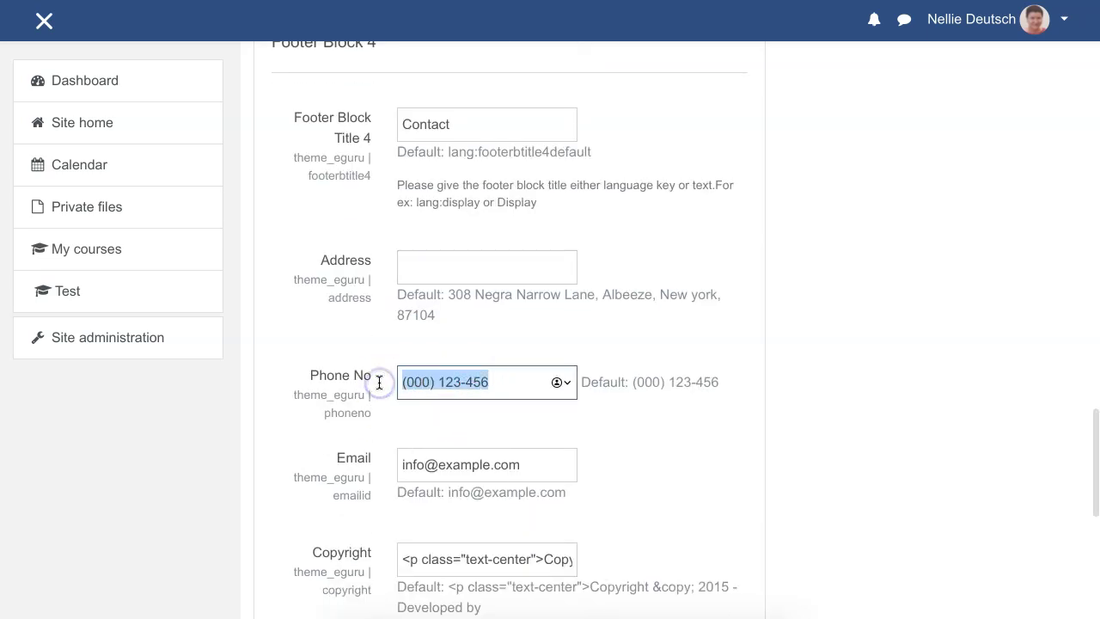
pyautogui.press('BackSpace')
pyautogui.moveTo(528, 459); pyautogui.dragTo(393, 454)
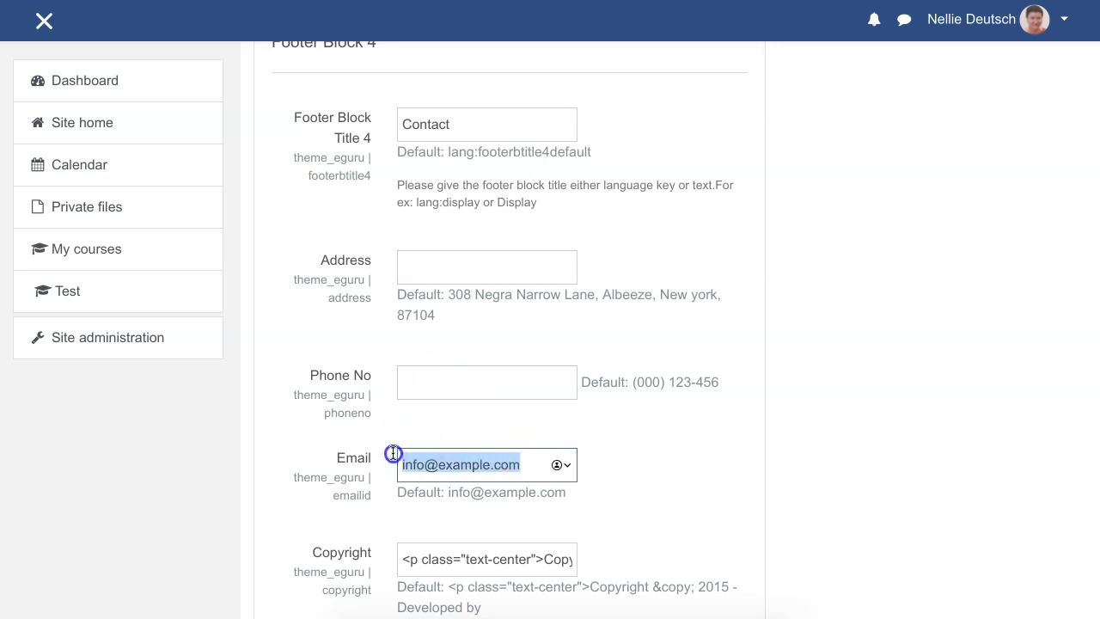
pyautogui.press('BackSpace')
pyautogui.scroll(-3, 393, 429)
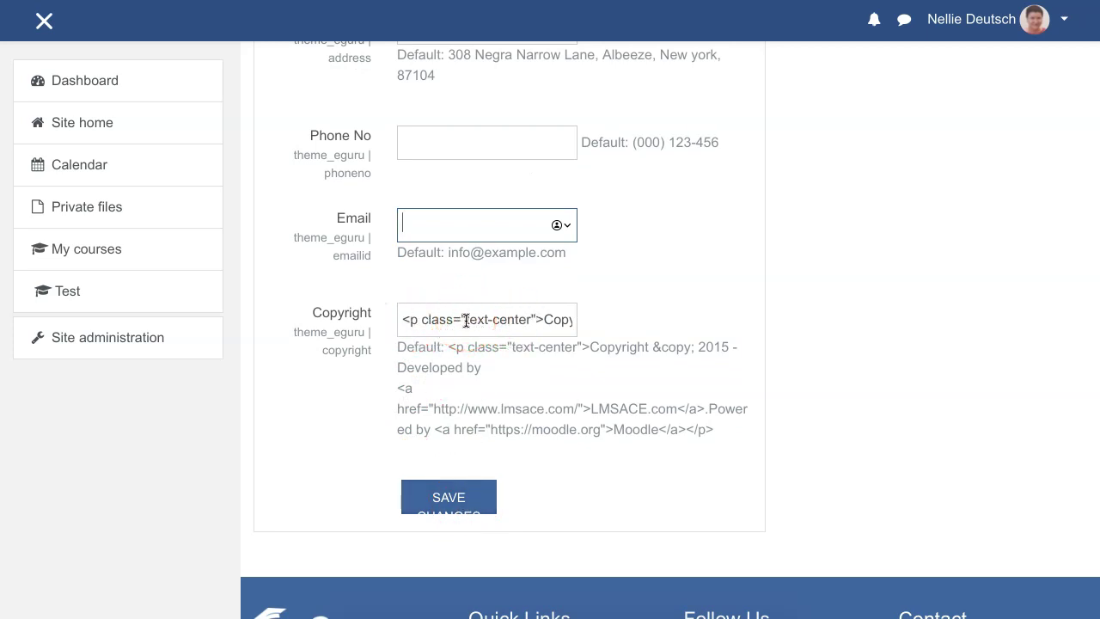
# In the Copyright HTML, change 2015 to 2020 and replace the lmsace link address.
pyautogui.click(465, 321)
pyautogui.moveTo(533, 320); pyautogui.dragTo(582, 320)
pyautogui.click(515, 322)
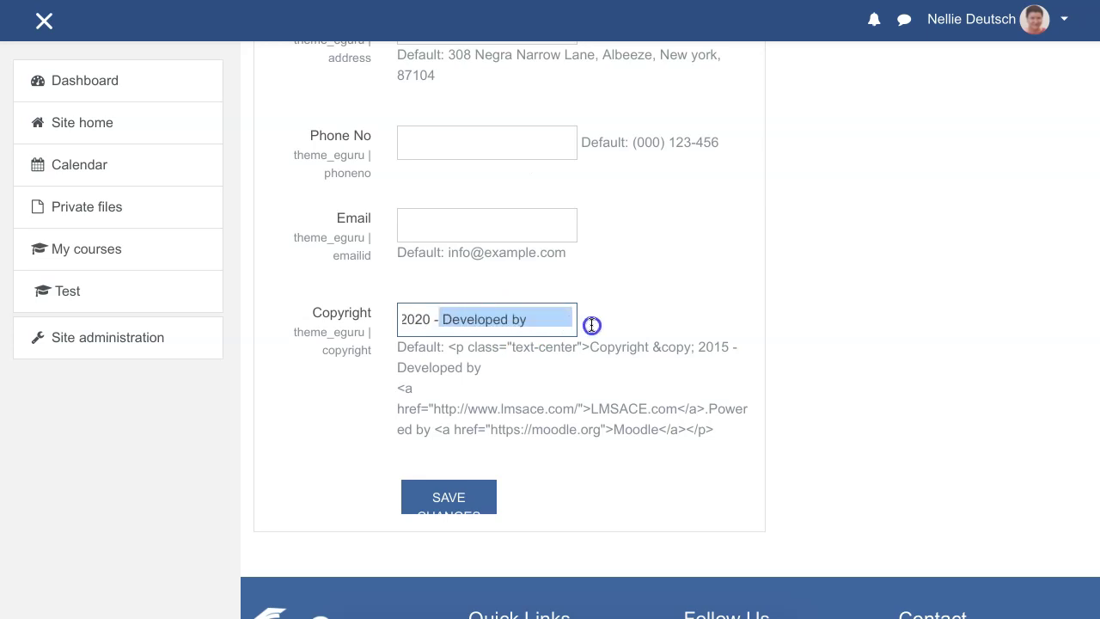
pyautogui.keyDown('shift'); pyautogui.click(513, 312); pyautogui.keyUp('shift')
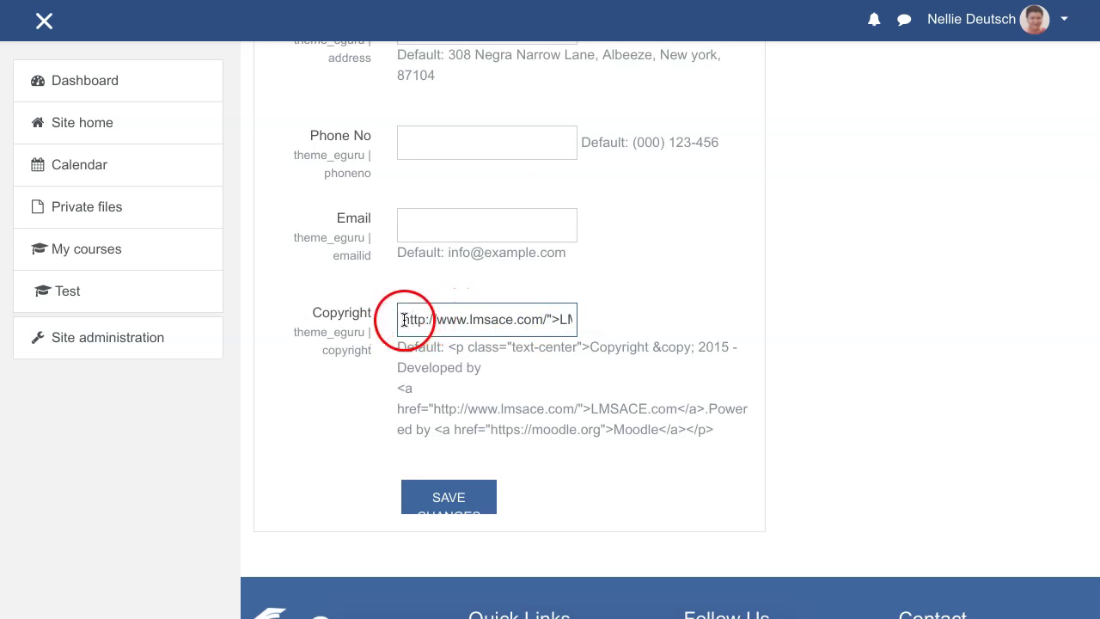
pyautogui.moveTo(406, 318); pyautogui.dragTo(469, 320)
pyautogui.click(413, 319)
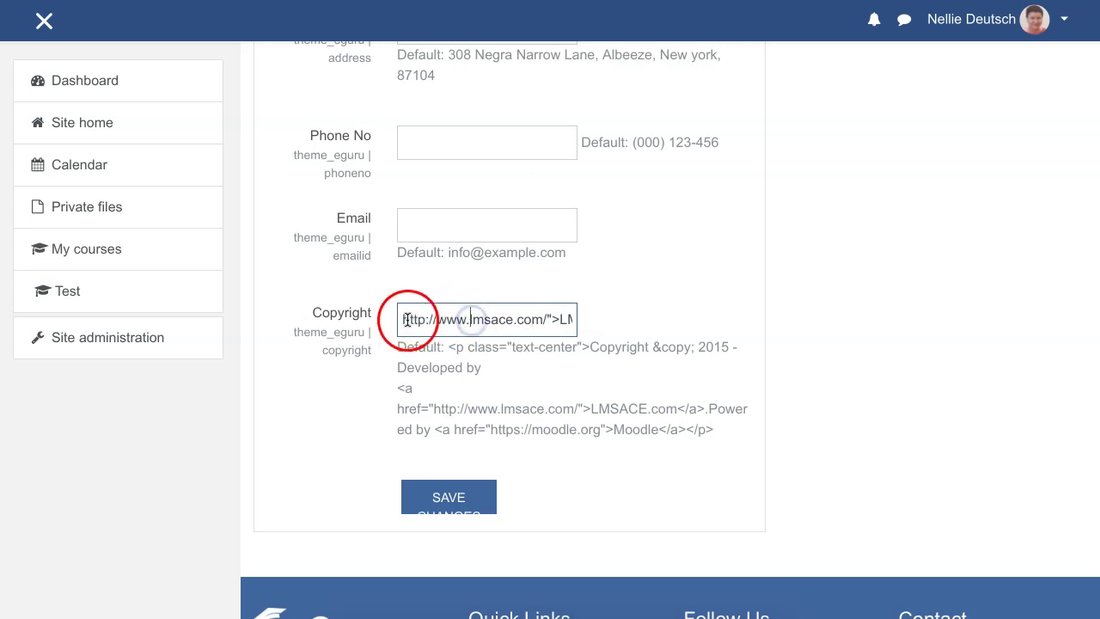
pyautogui.click(434, 319)
pyautogui.click(418, 320)
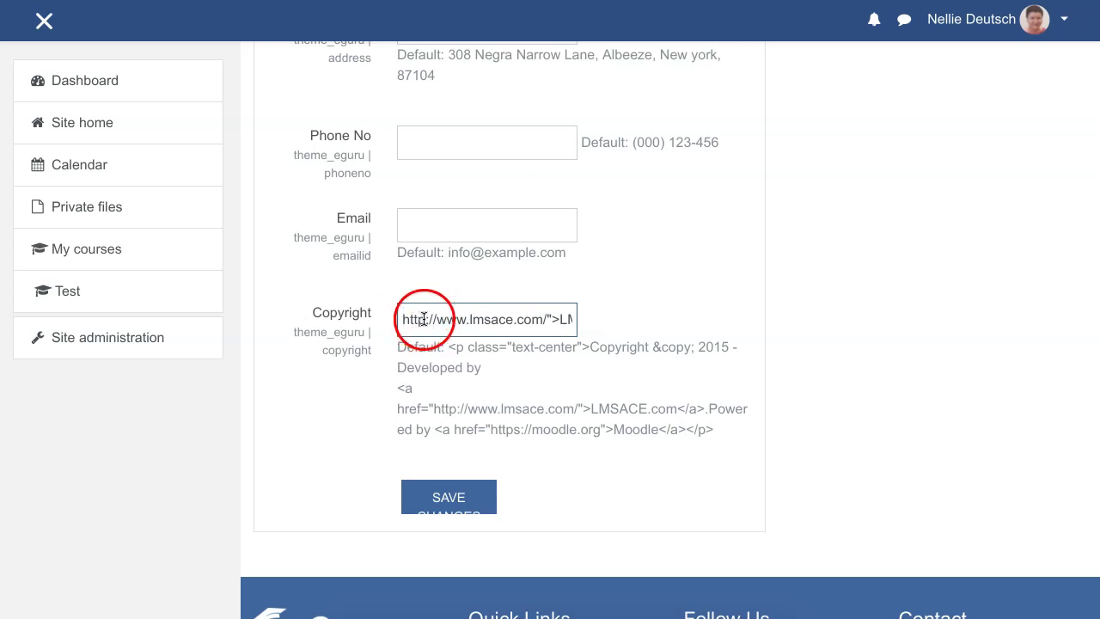
pyautogui.click(420, 320)
pyautogui.write('s')
pyautogui.click(445, 320)
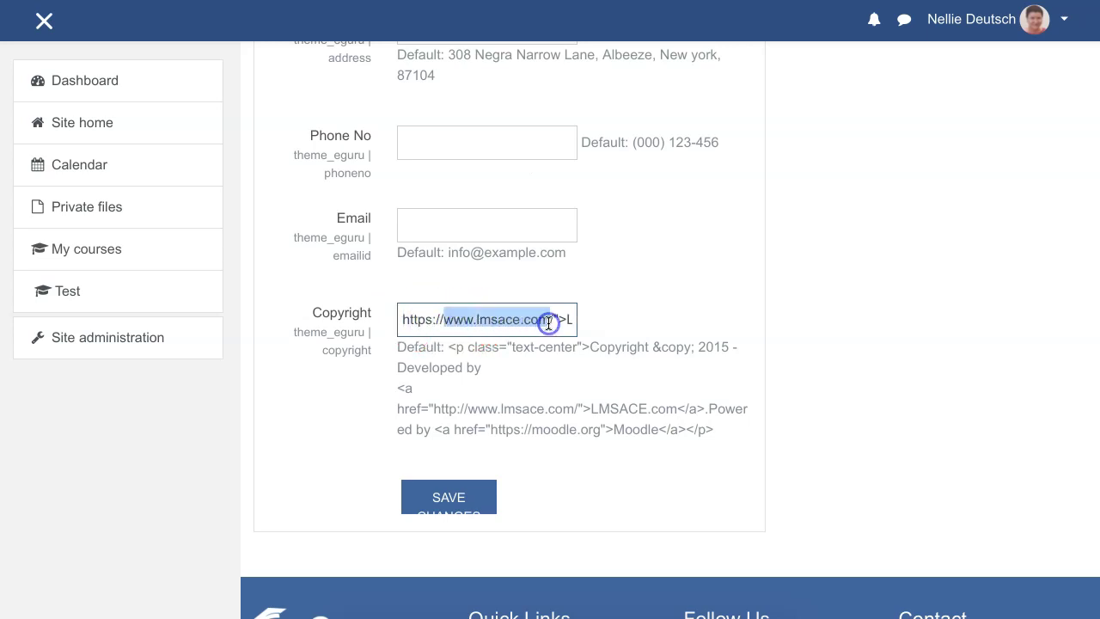
pyautogui.write('nelliedeutsch')
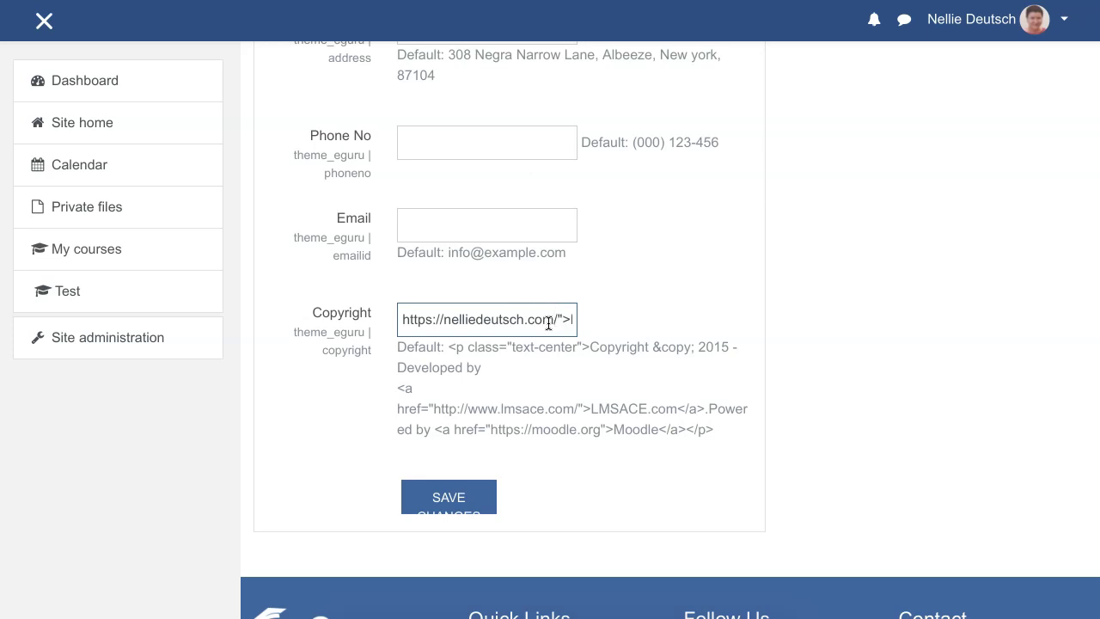
# Replace the LMSACE.com link text with the author's name and save the footer settings.
pyautogui.moveTo(574, 327); pyautogui.dragTo(582, 322)
pyautogui.click(545, 319)
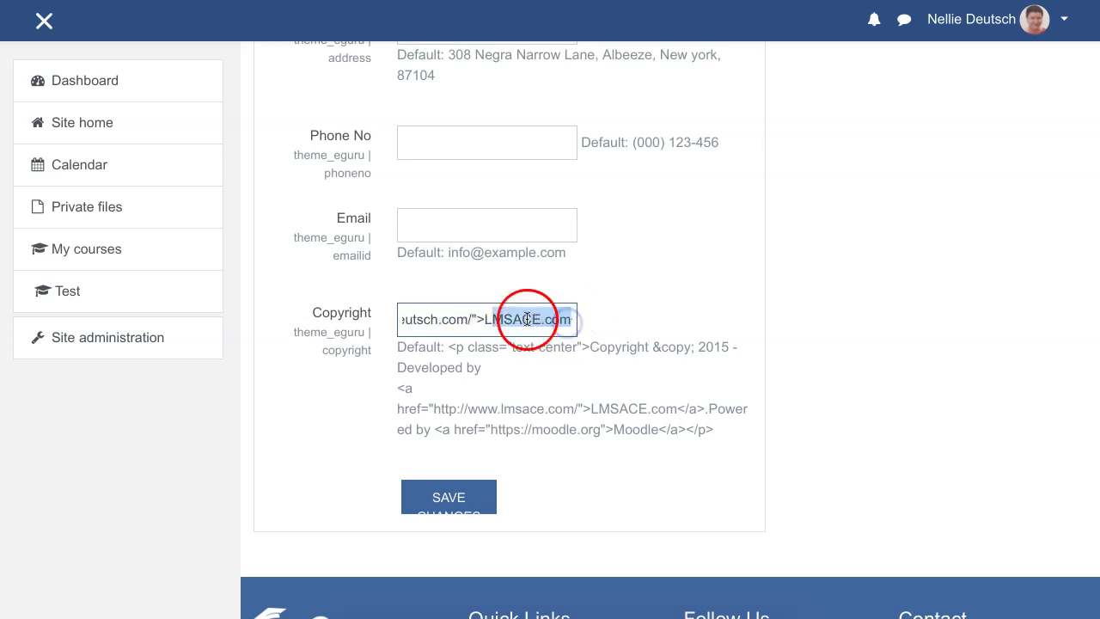
pyautogui.click(527, 319)
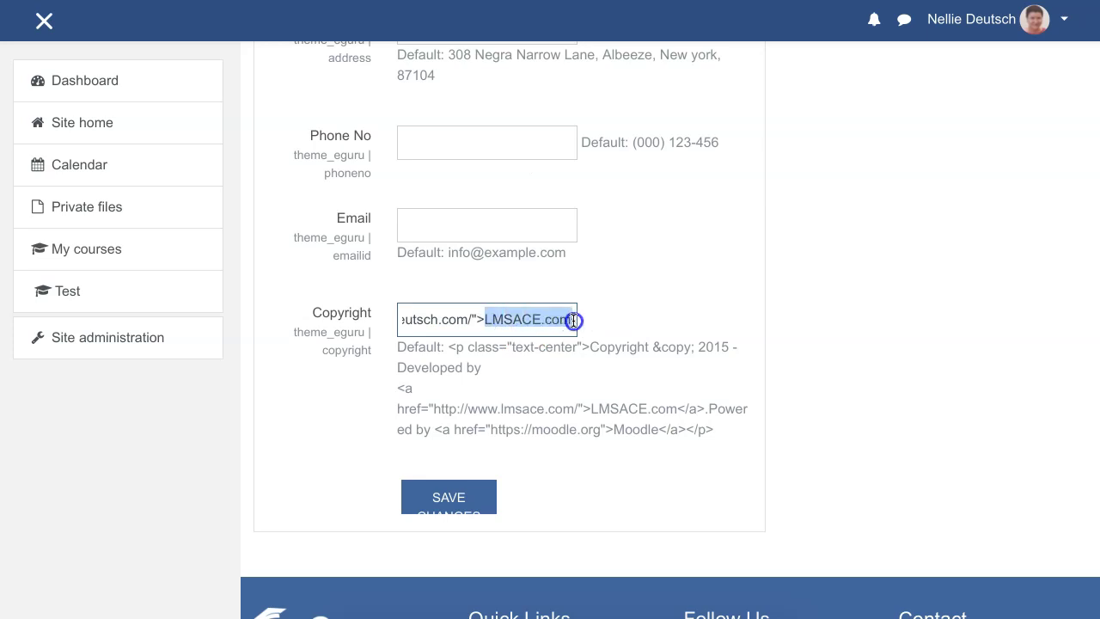
pyautogui.moveTo(574, 320); pyautogui.dragTo(455, 323)
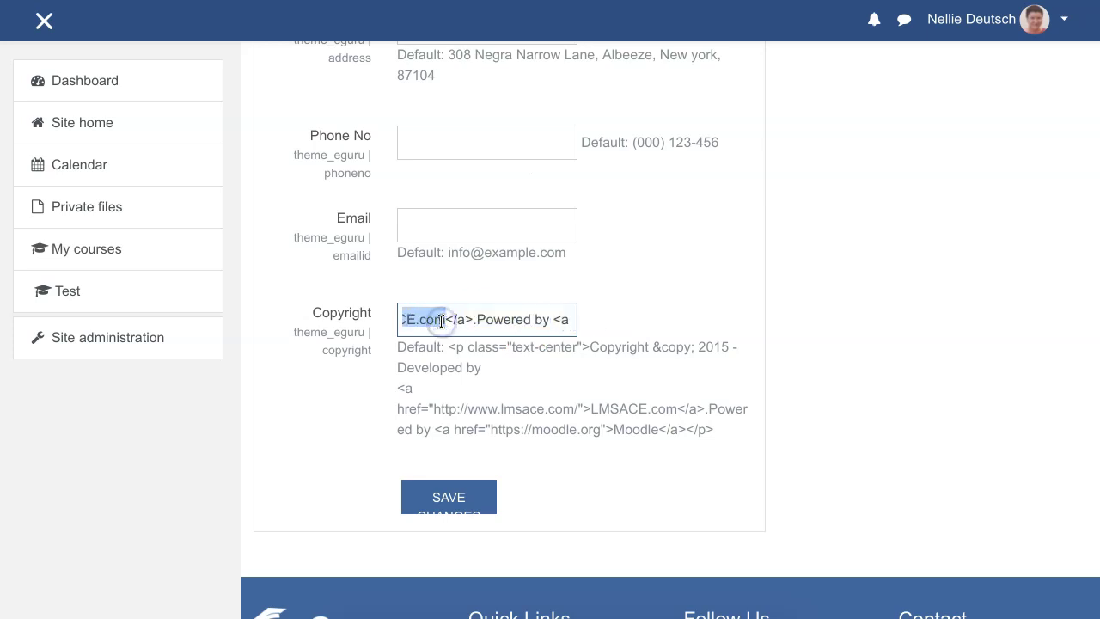
pyautogui.write('D')
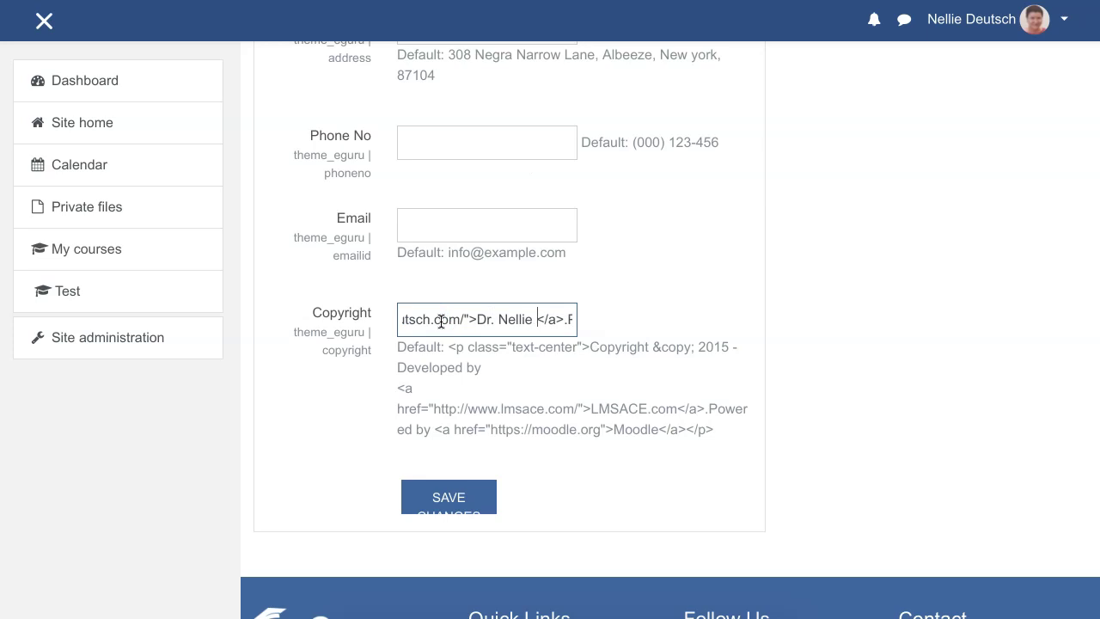
pyautogui.write('r. Nellie Deutch')
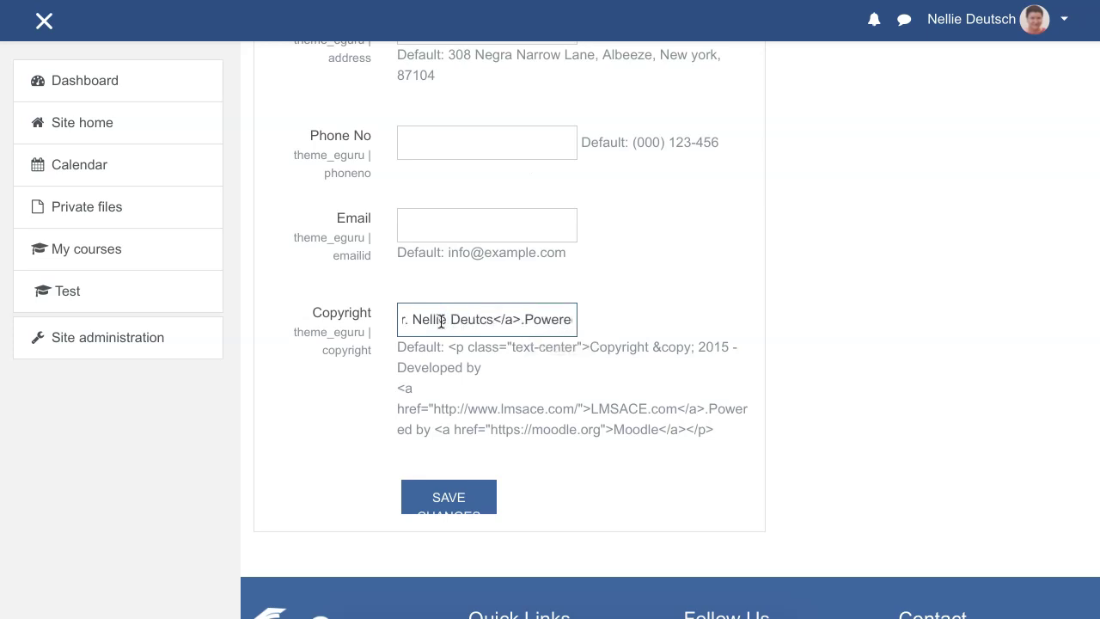
pyautogui.write('ch')
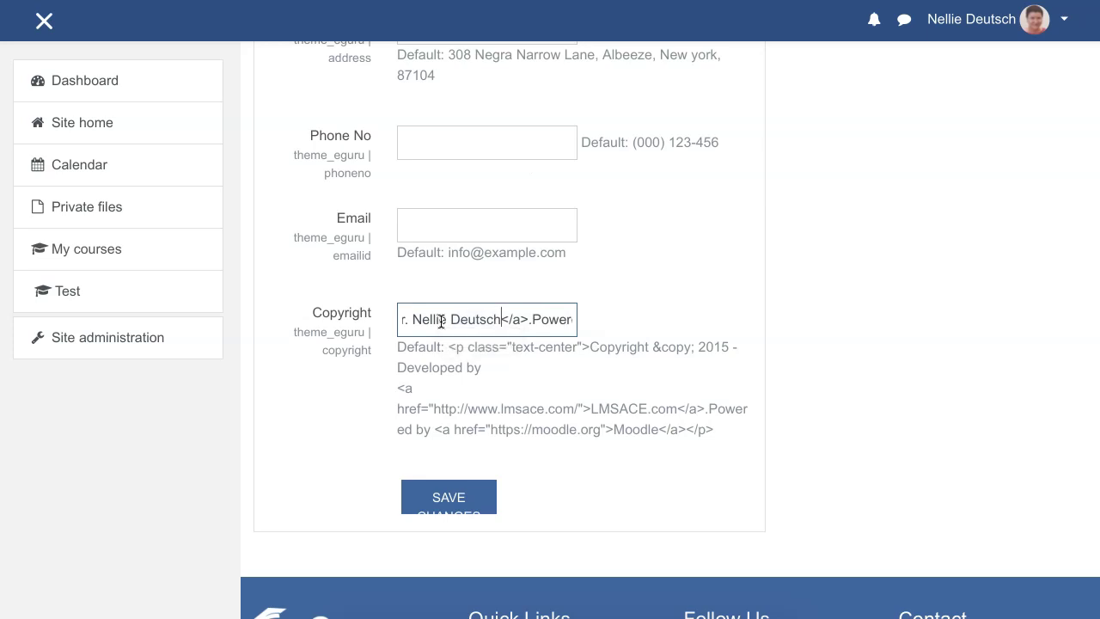
pyautogui.moveTo(476, 319); pyautogui.dragTo(606, 327)
pyautogui.click(518, 319)
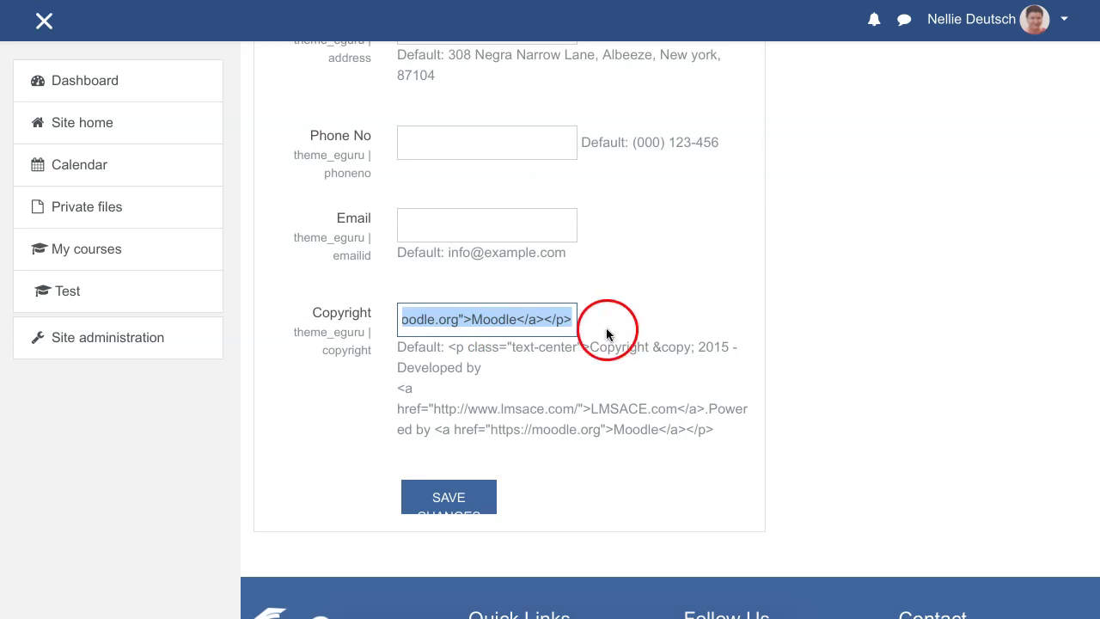
pyautogui.hotkey('ctrl', 'v')
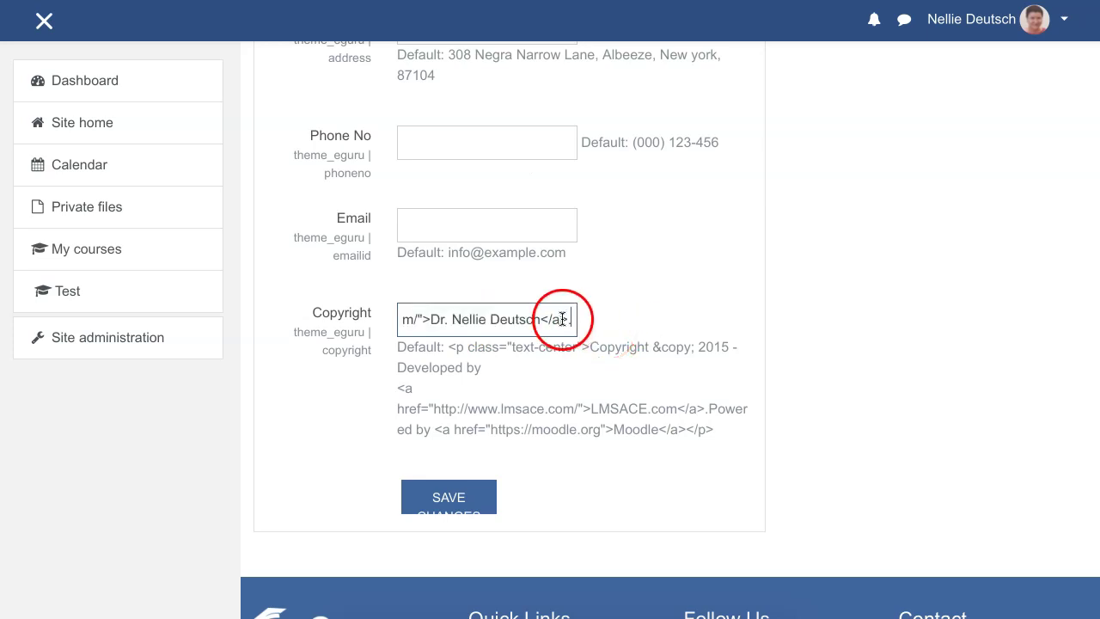
pyautogui.click(442, 319)
pyautogui.moveTo(443, 319)
pyautogui.mouseDown()
pyautogui.moveTo(363, 315)
pyautogui.moveTo(431, 320)
pyautogui.mouseUp()
pyautogui.click(498, 318)
pyautogui.click(478, 508)
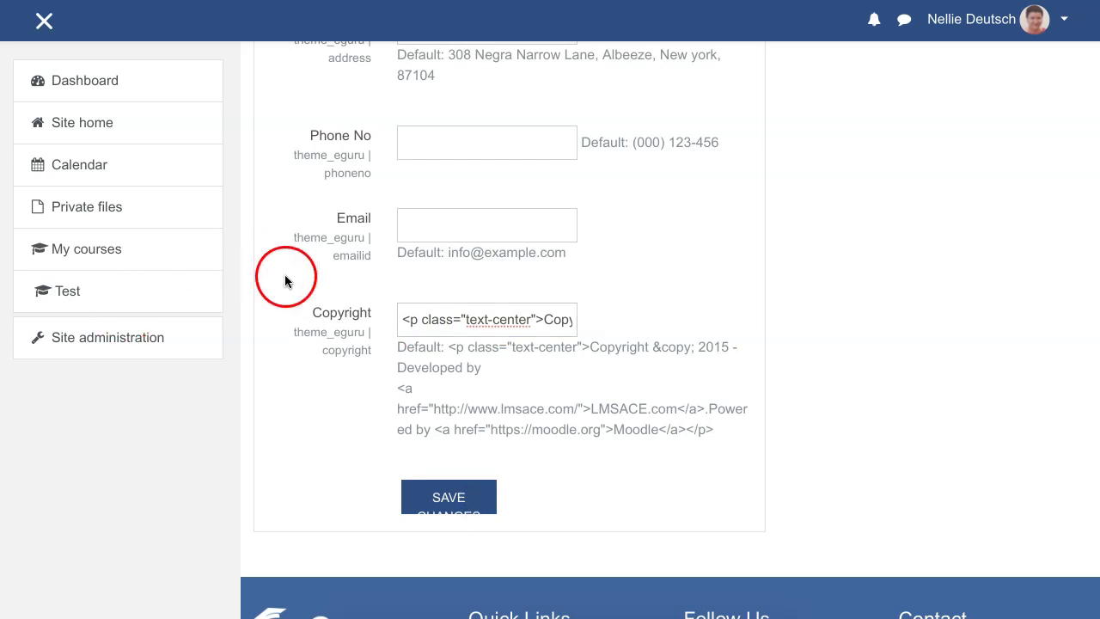
# Scroll down to check the footer's 2020 copyright credit, then back to the top.
pyautogui.scroll(-4, 467, 386)
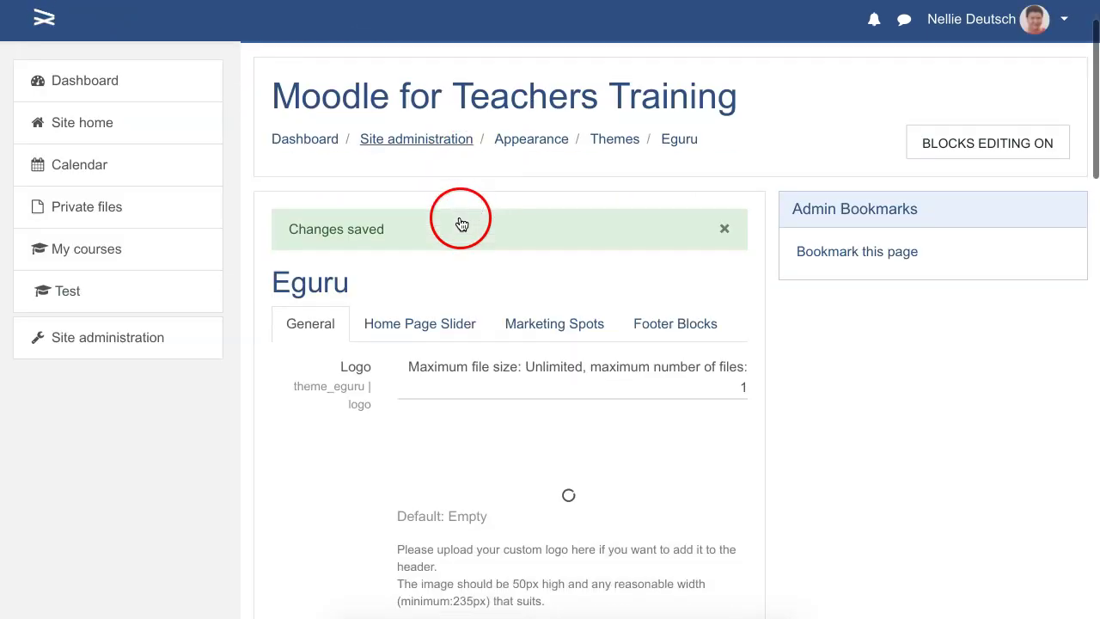
pyautogui.scroll(-10, 442, 278)
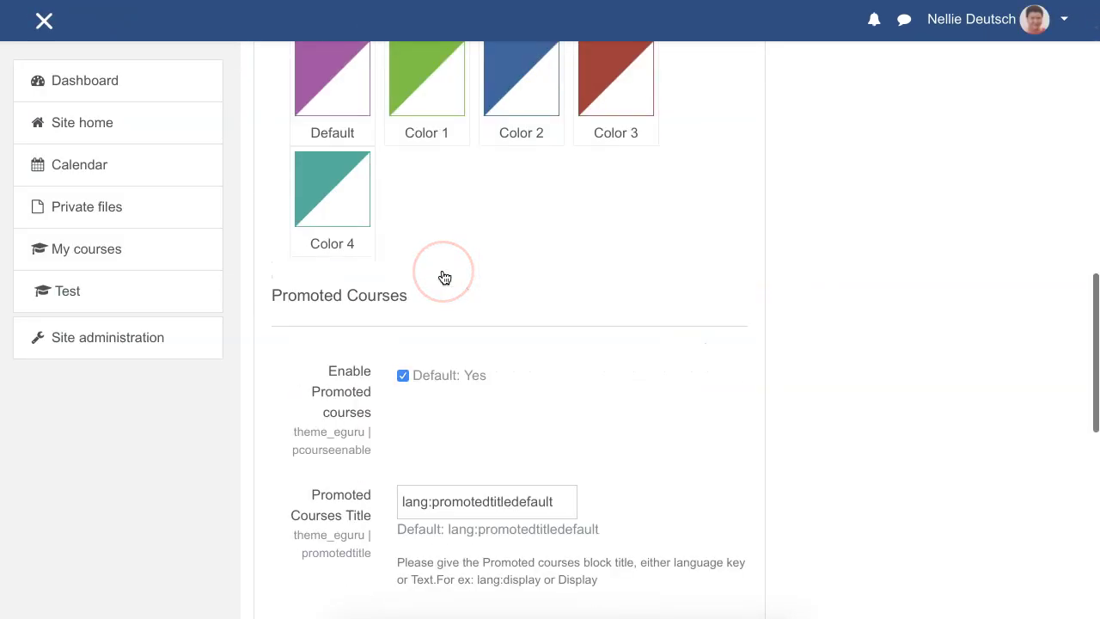
pyautogui.scroll(-8, 444, 277)
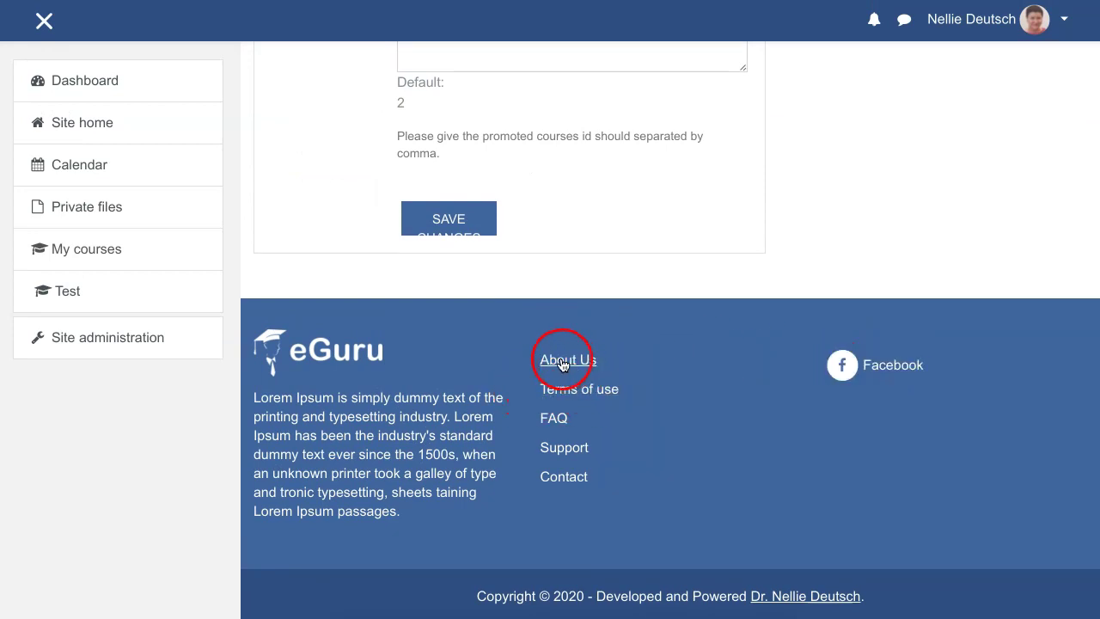
pyautogui.scroll(1, 310, 365)
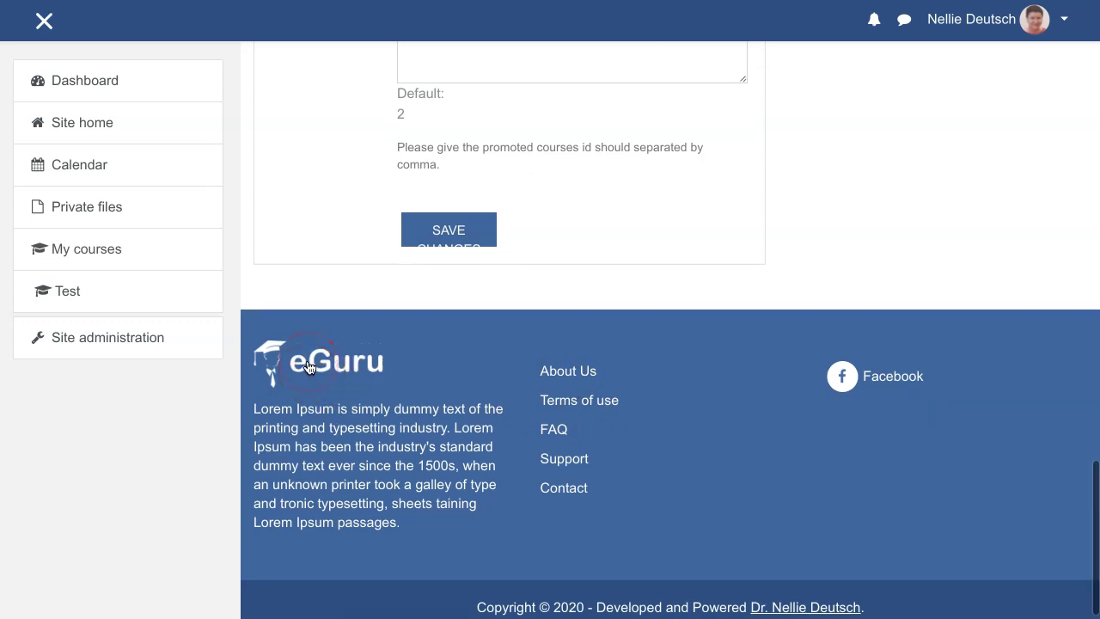
pyautogui.scroll(1, 344, 434)
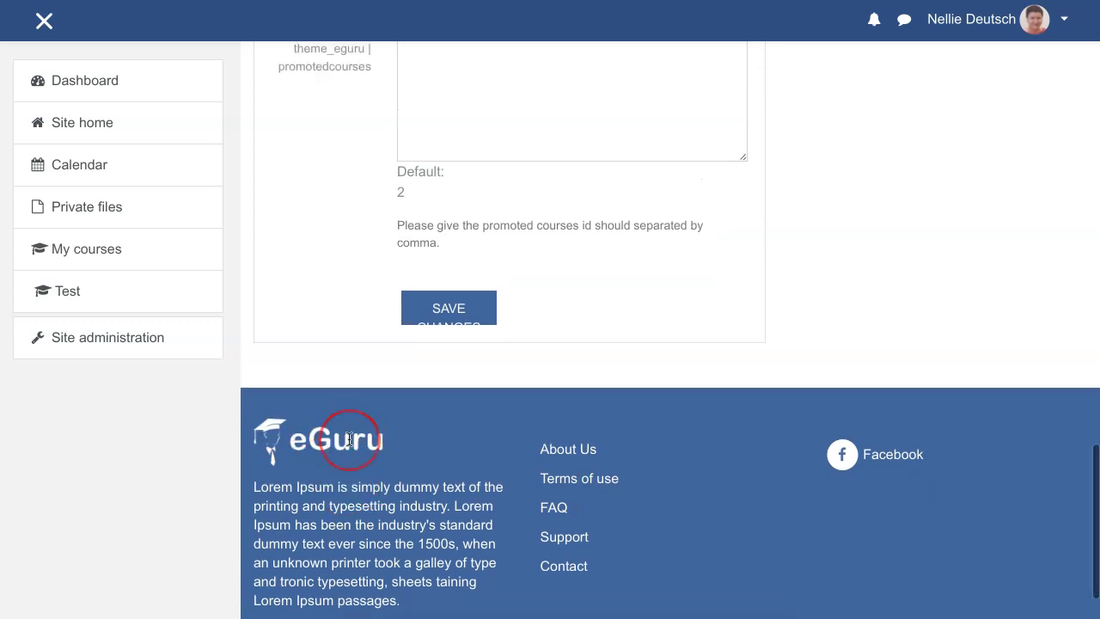
pyautogui.scroll(10, 349, 439)
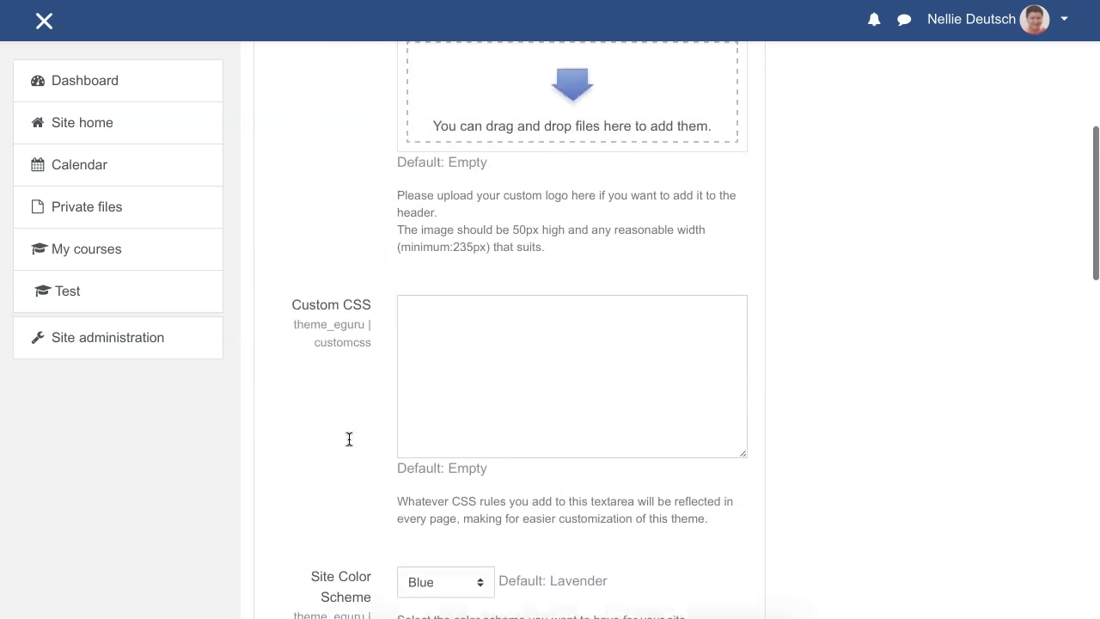
pyautogui.scroll(5, 348, 439)
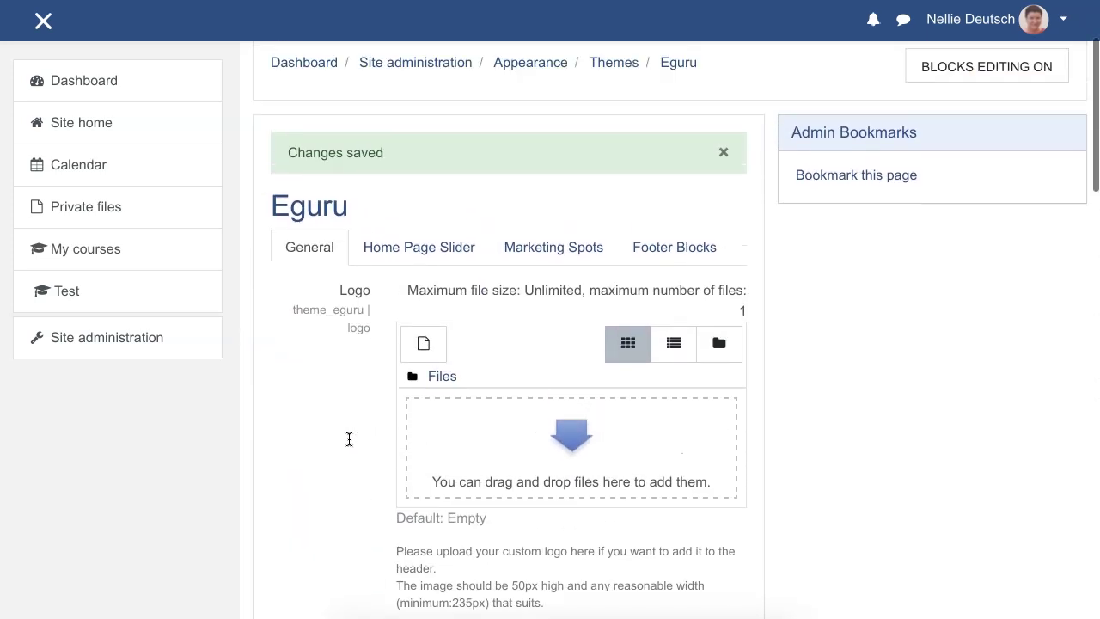
# Show the Home Page Slider tab and browse the Slide 1 caption and button fields.
pyautogui.scroll(2, 349, 439)
pyautogui.click(509, 371)
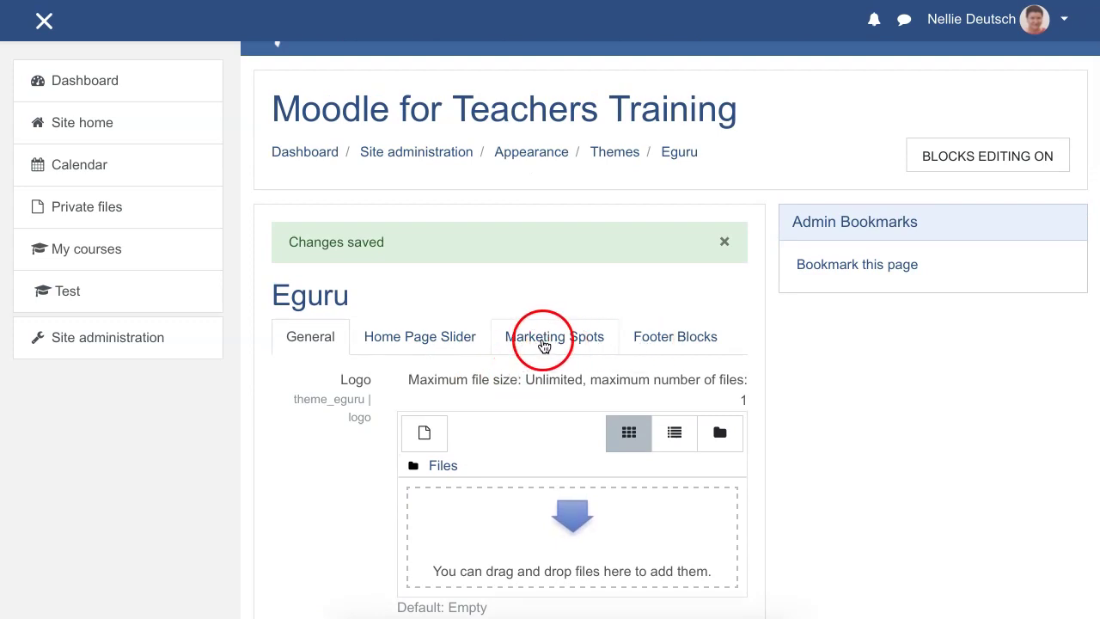
pyautogui.click(457, 341)
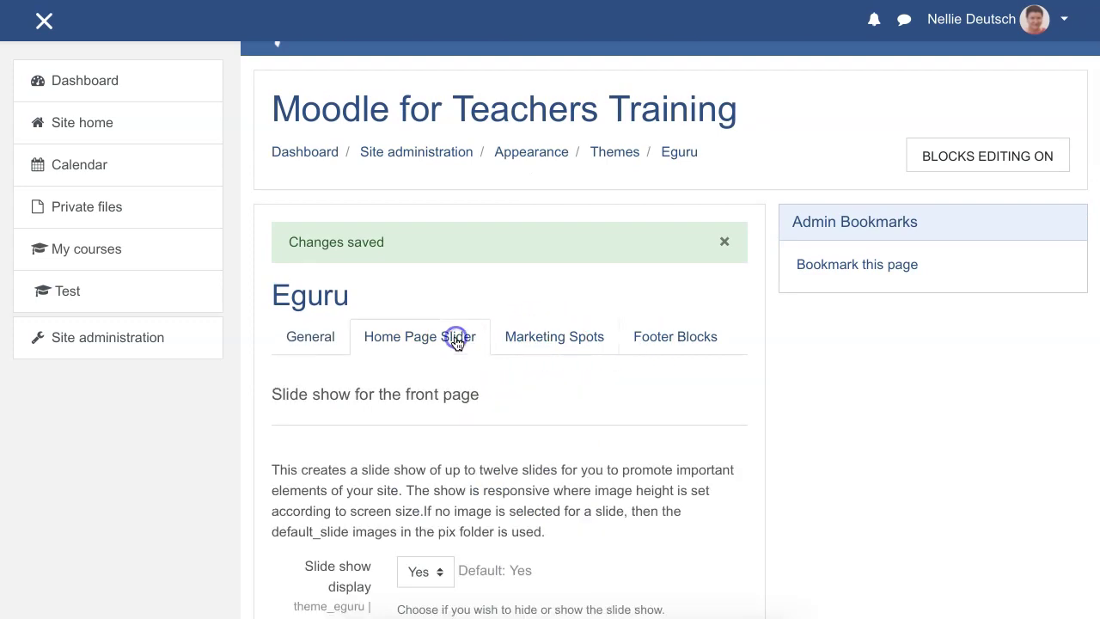
pyautogui.scroll(-9, 433, 343)
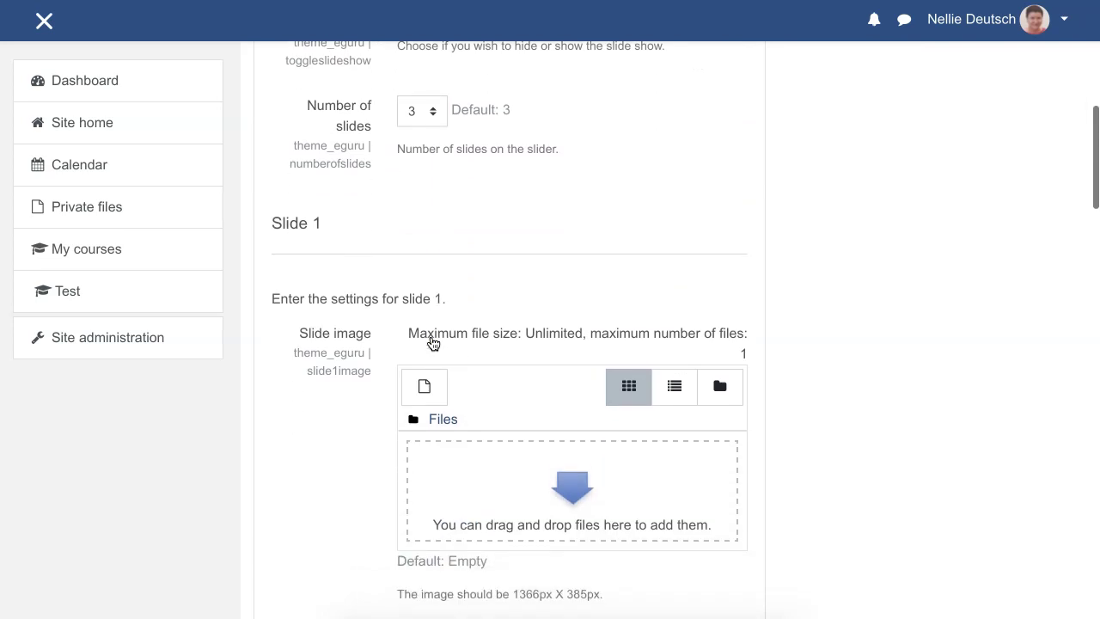
pyautogui.scroll(-2, 432, 343)
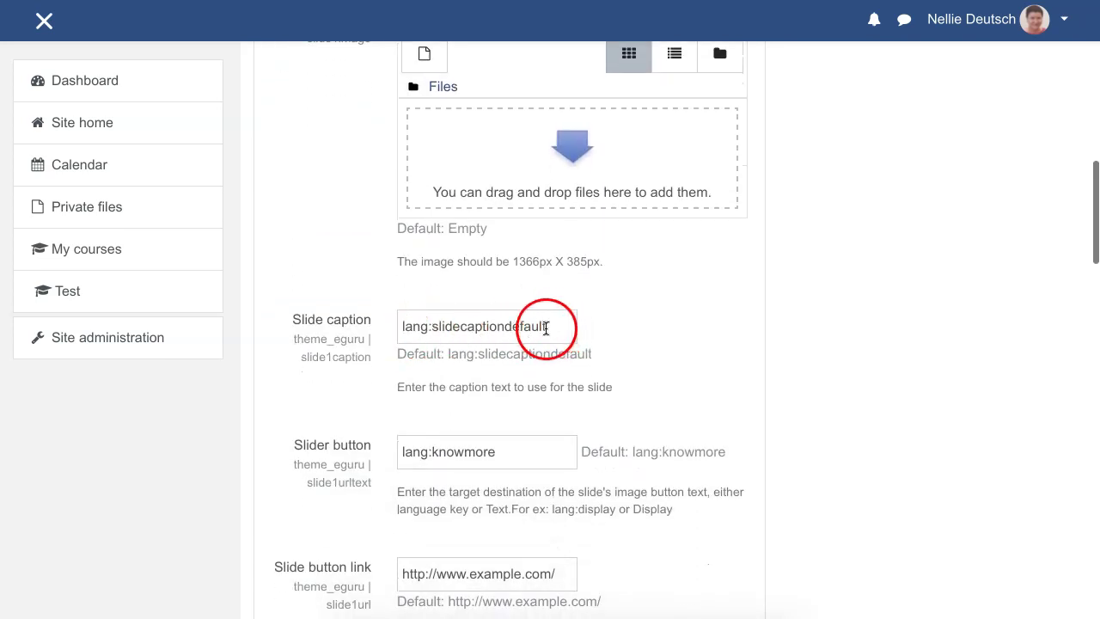
pyautogui.scroll(-2, 407, 333)
pyautogui.moveTo(502, 375); pyautogui.dragTo(470, 375)
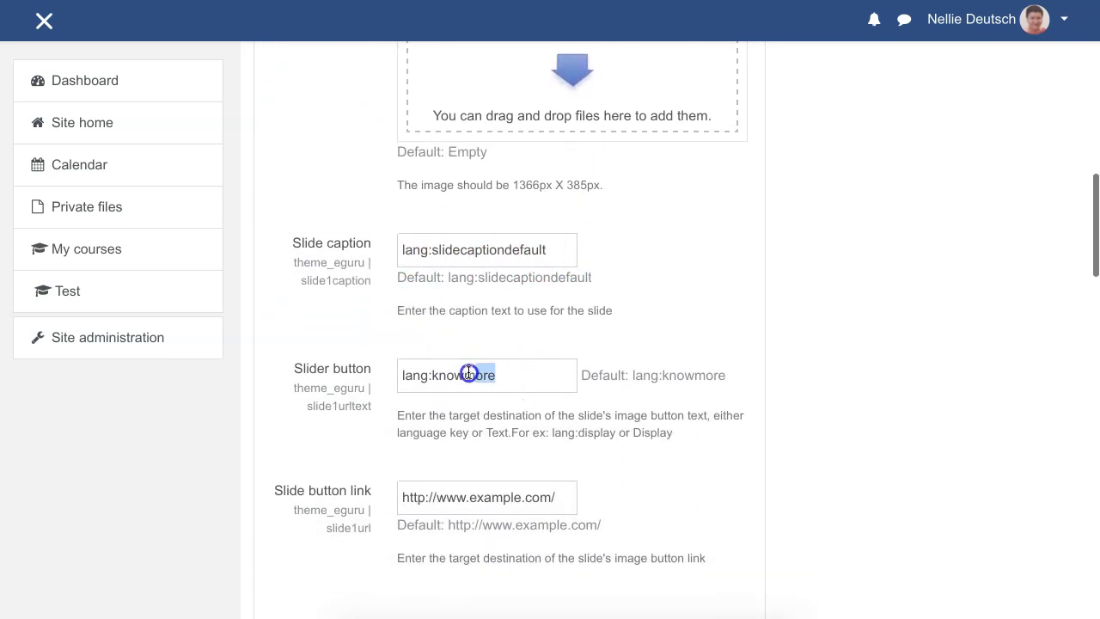
pyautogui.scroll(-5, 504, 363)
pyautogui.scroll(8, 504, 363)
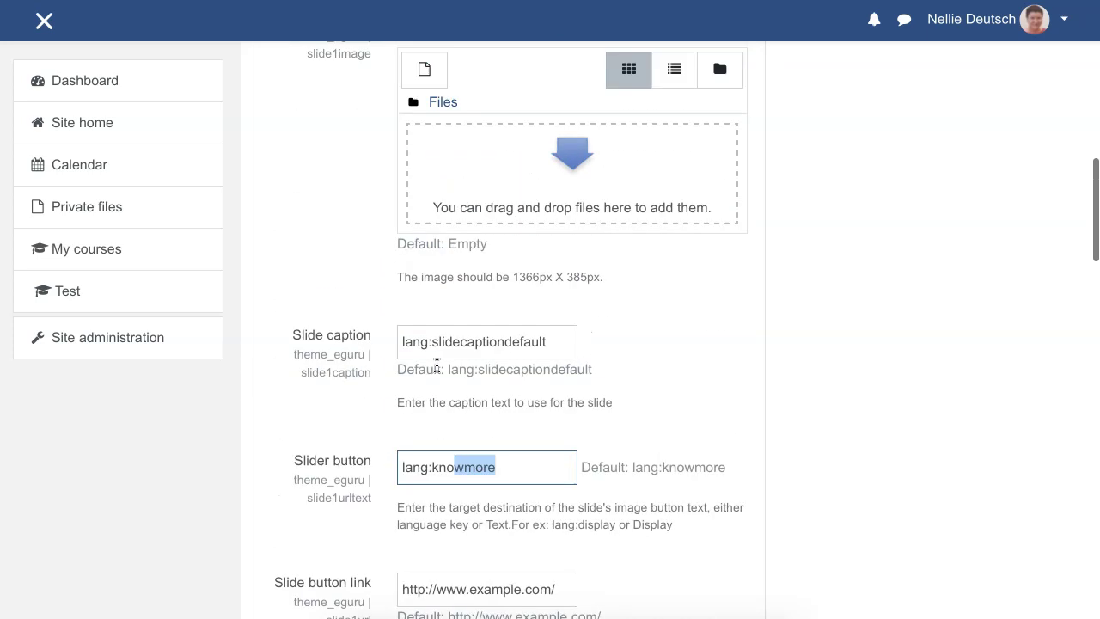
pyautogui.scroll(12, 436, 365)
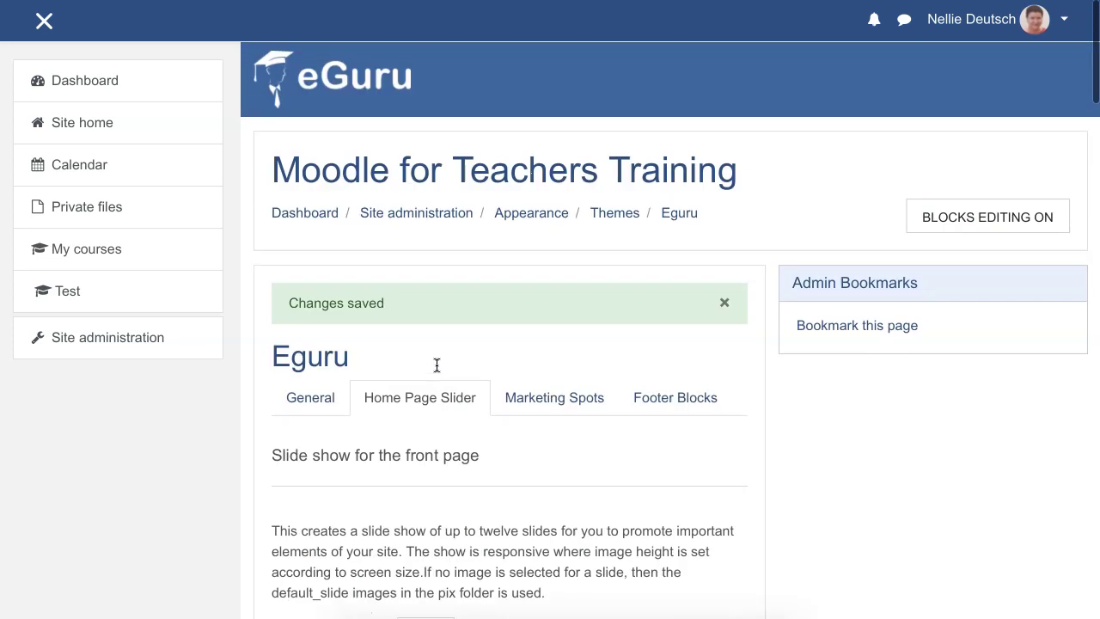
pyautogui.scroll(-1, 457, 417)
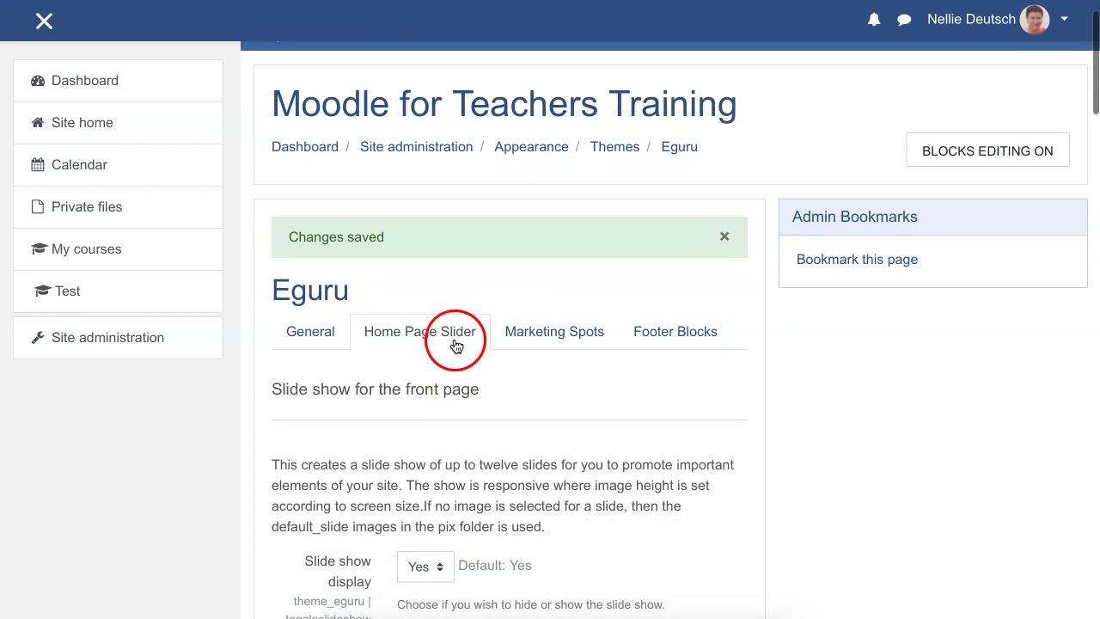
# Return to the General tab of the Eguru settings and find the Logo setting.
pyautogui.click(312, 337)
pyautogui.scroll(-3, 427, 353)
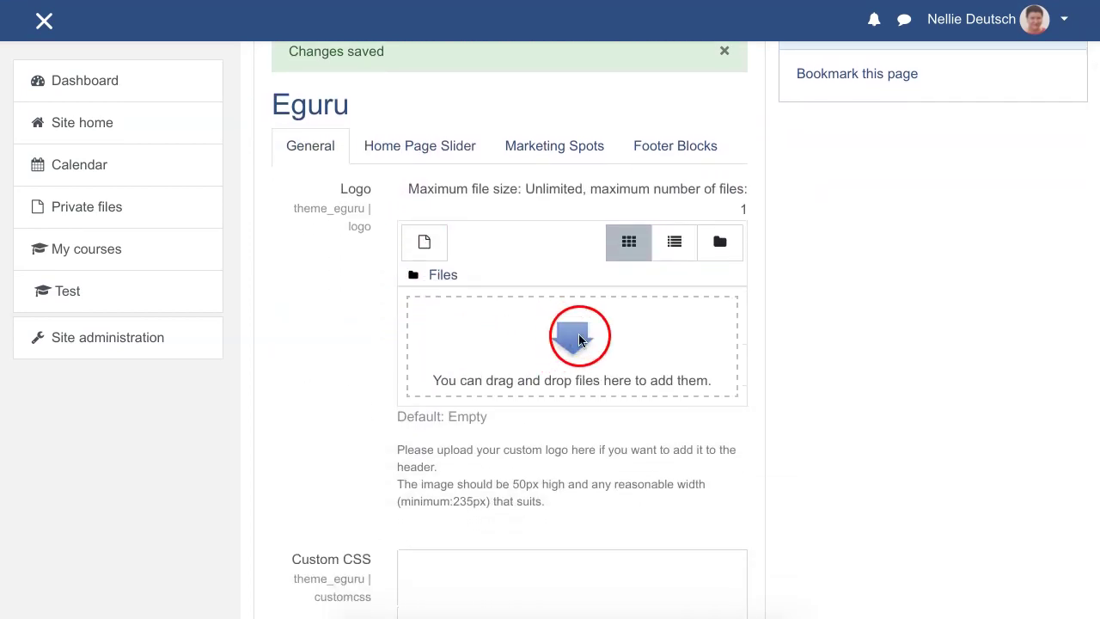
pyautogui.scroll(-7, 567, 340)
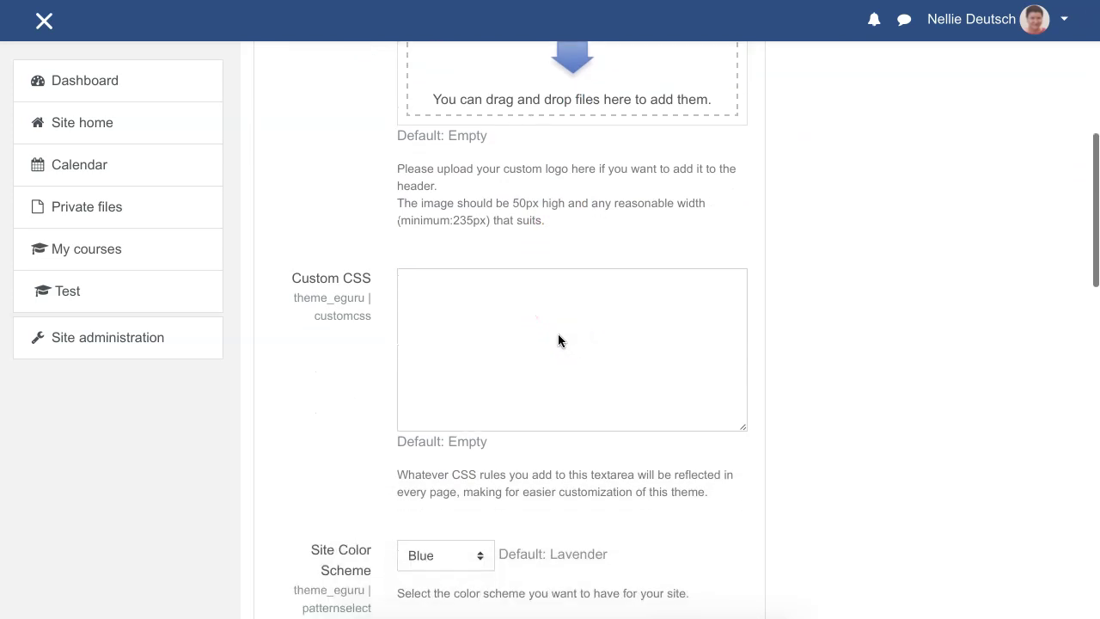
pyautogui.scroll(-5, 558, 340)
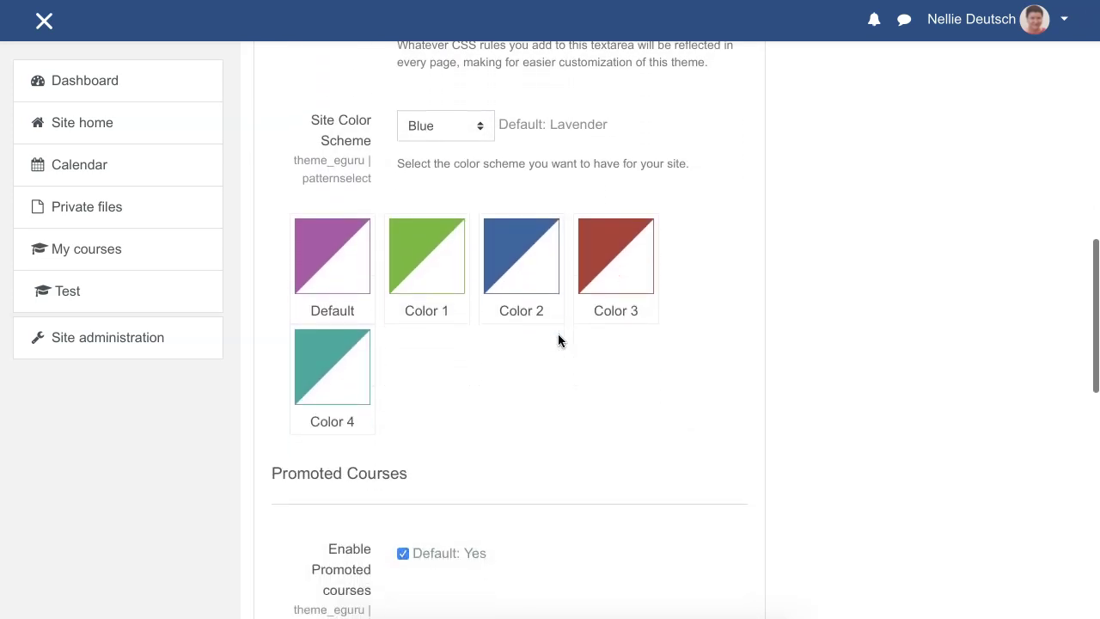
pyautogui.scroll(10, 558, 339)
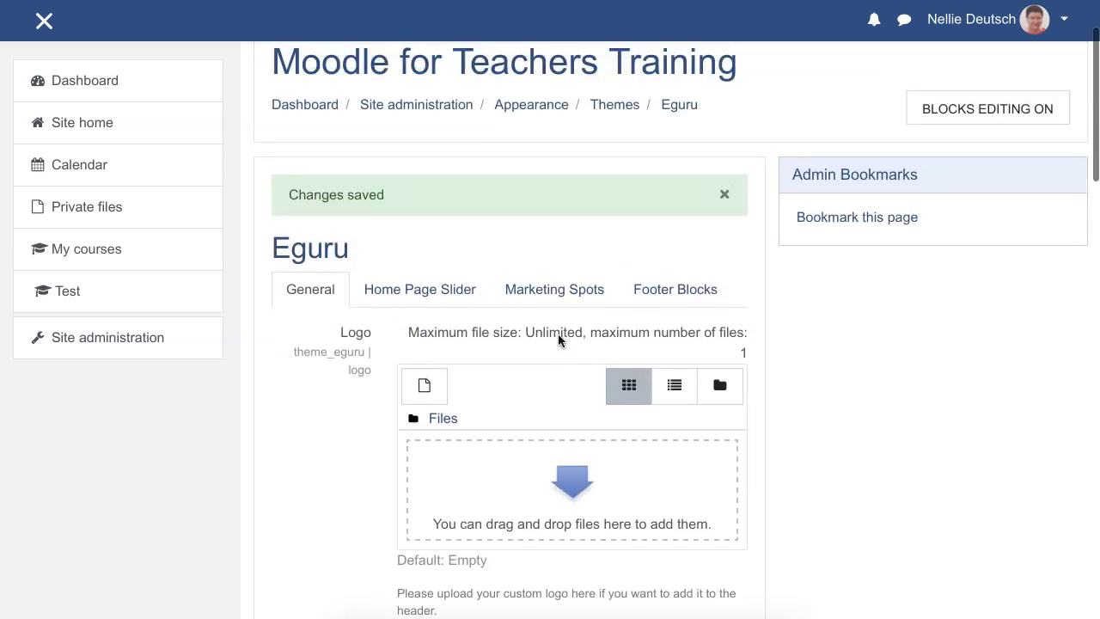
# Upload the Moodle Manager Training image as the Eguru logo.
pyautogui.click(593, 404)
pyautogui.click(572, 483)
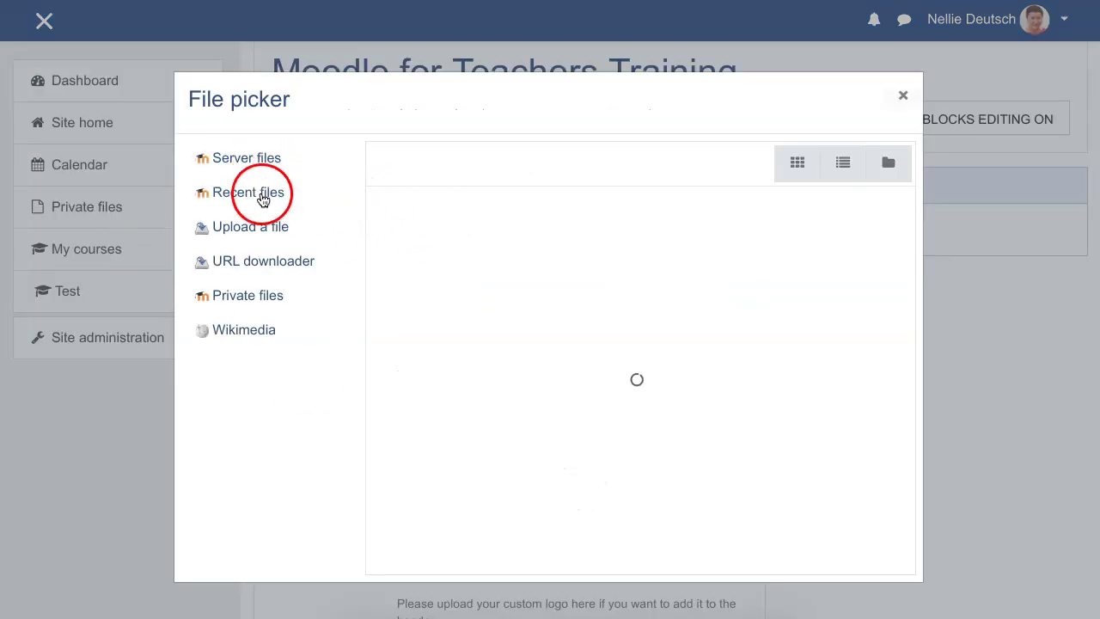
pyautogui.click(257, 226)
pyautogui.click(427, 266)
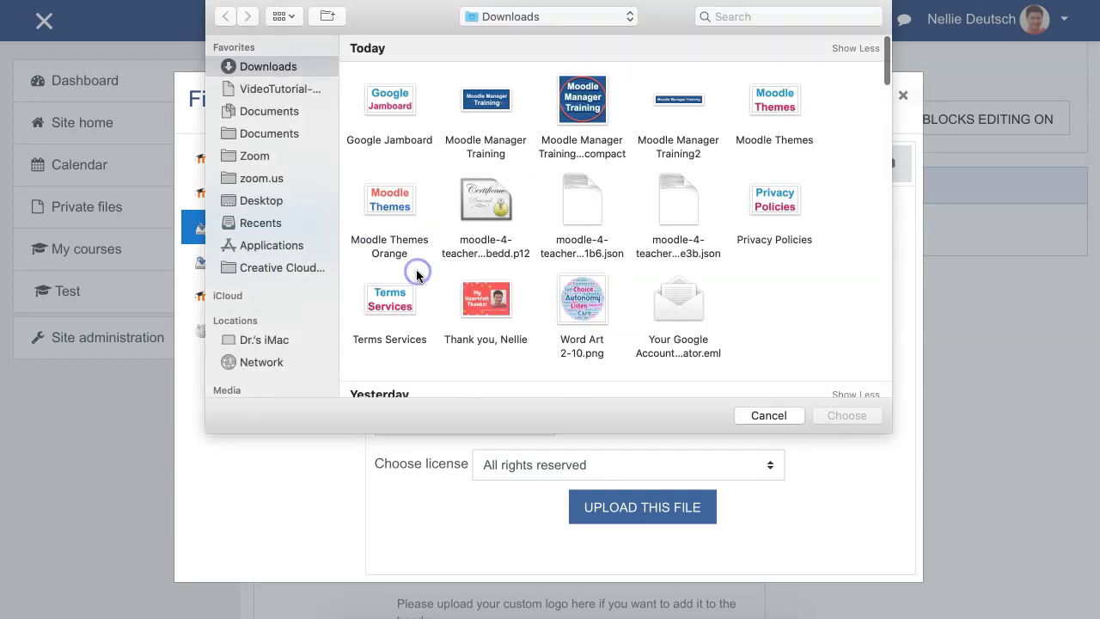
pyautogui.click(581, 105)
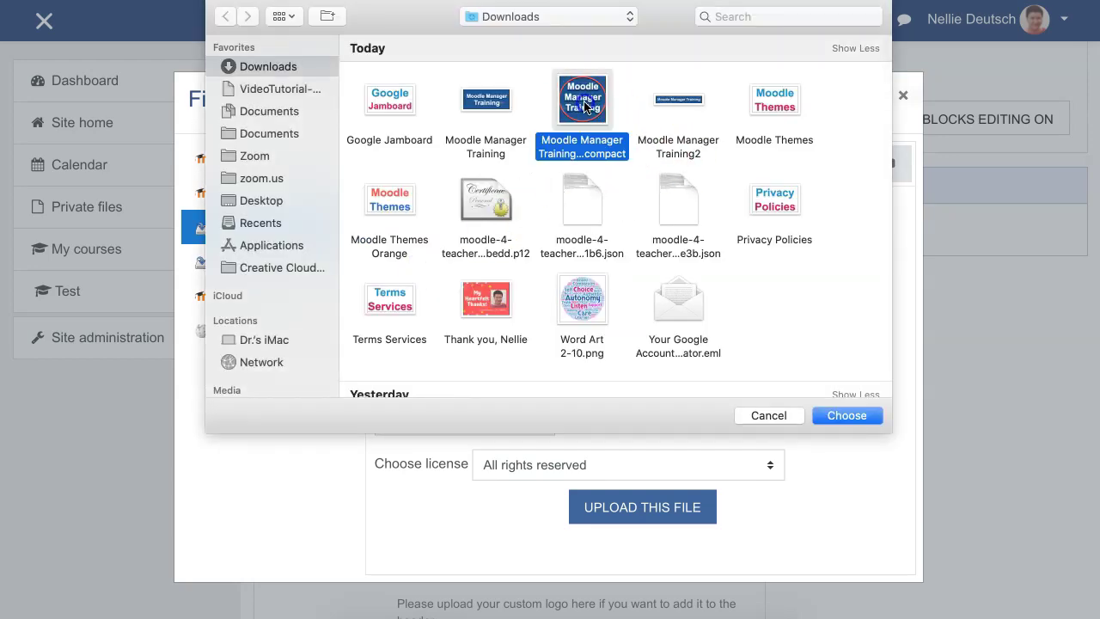
pyautogui.click(841, 417)
pyautogui.click(682, 227)
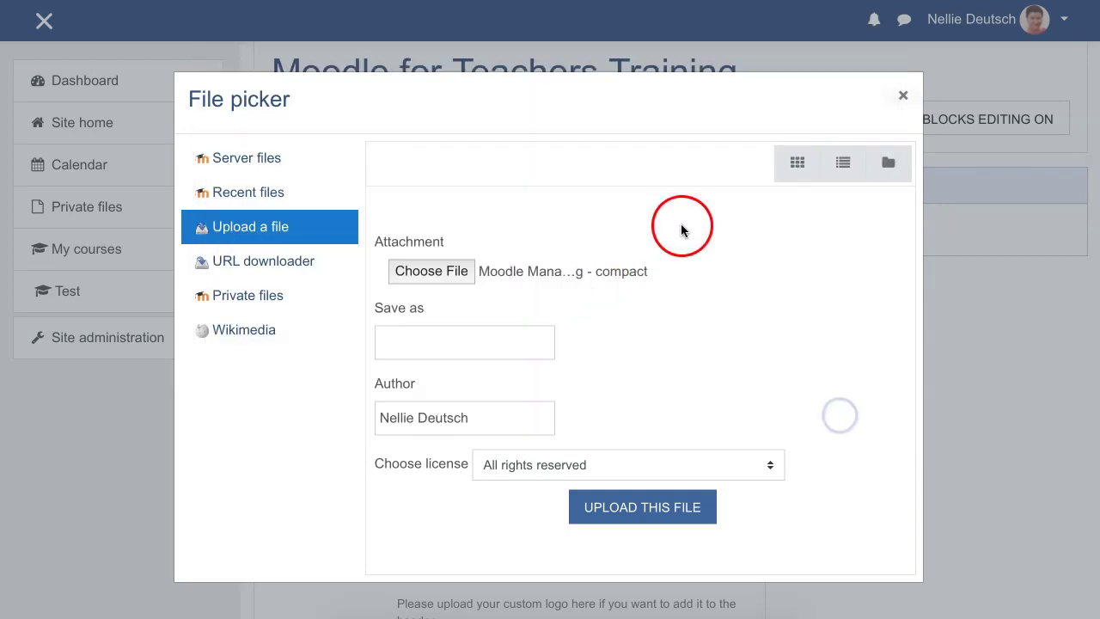
pyautogui.click(612, 514)
pyautogui.click(563, 427)
pyautogui.click(450, 420)
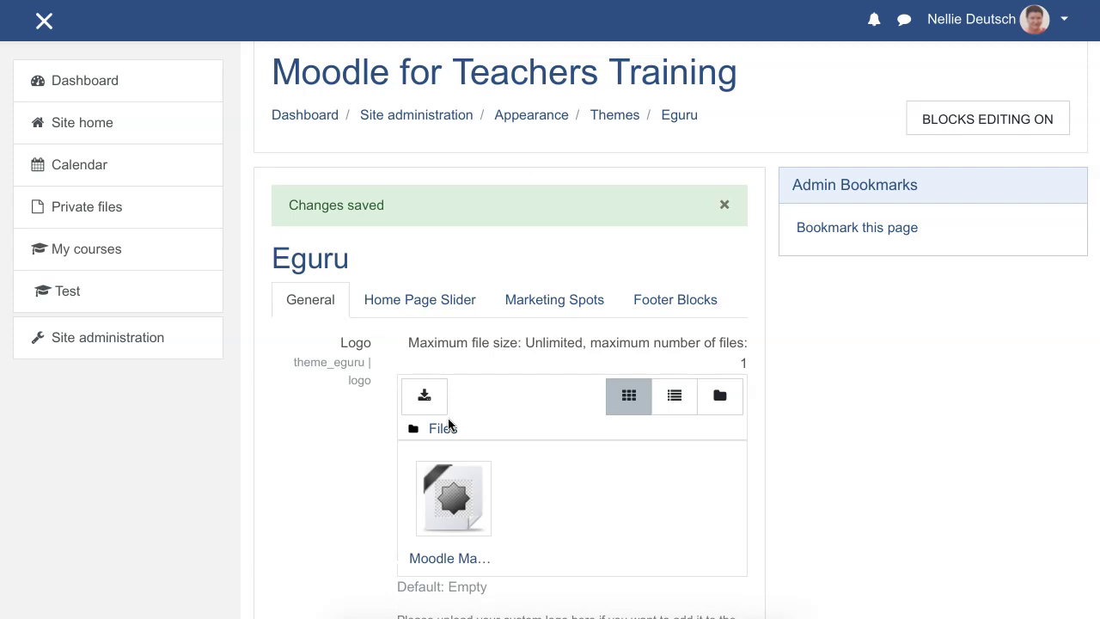
# Save the Eguru theme settings with the new logo.
pyautogui.click(454, 412)
pyautogui.scroll(-2, 464, 397)
pyautogui.scroll(-13, 461, 393)
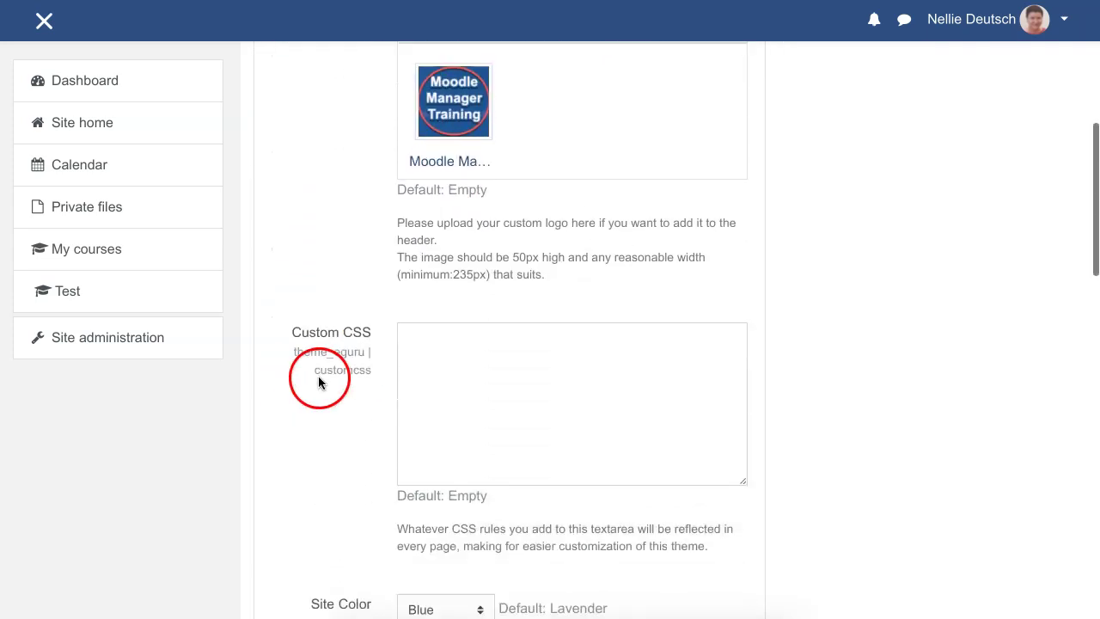
pyautogui.scroll(-4, 356, 372)
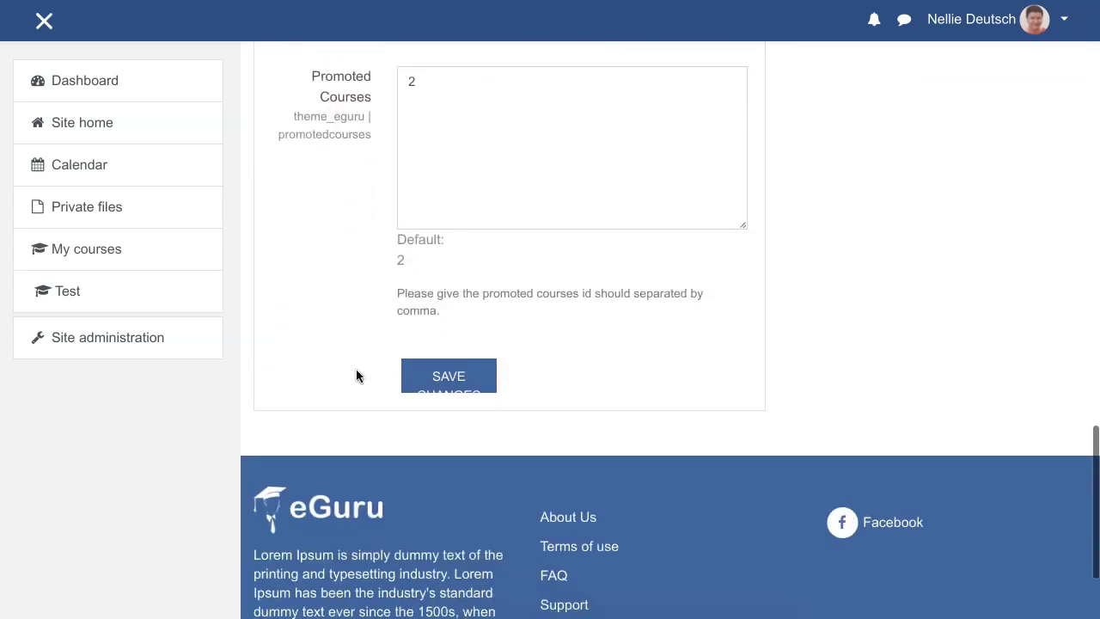
pyautogui.click(452, 328)
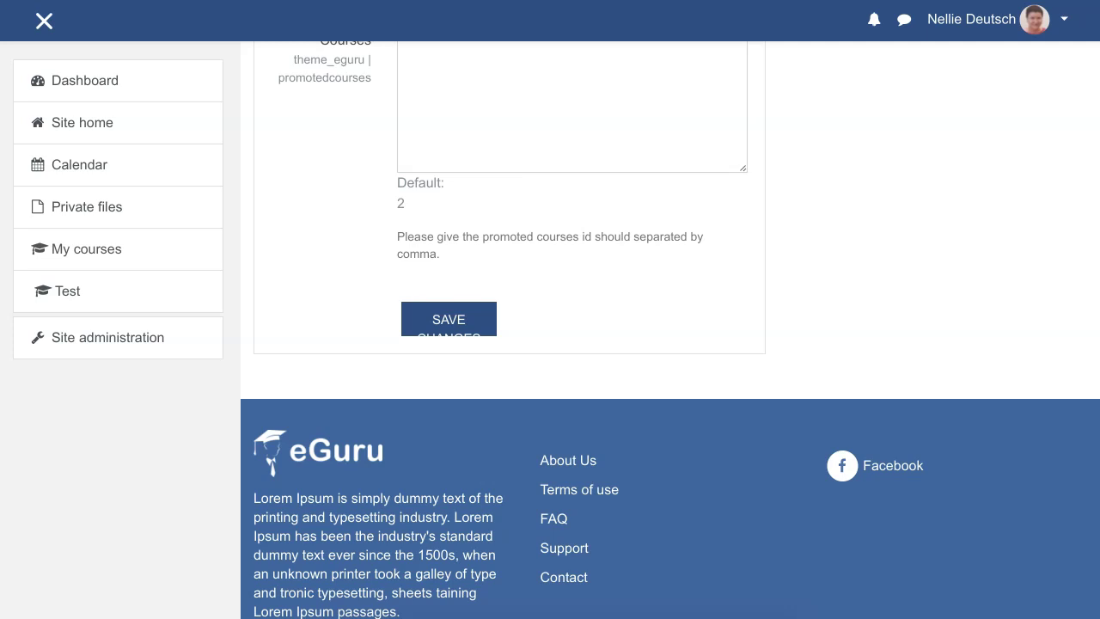
# Scroll through the site to check the Moodle Manager Training logo in the header and footer.
pyautogui.scroll(-3, 430, 454)
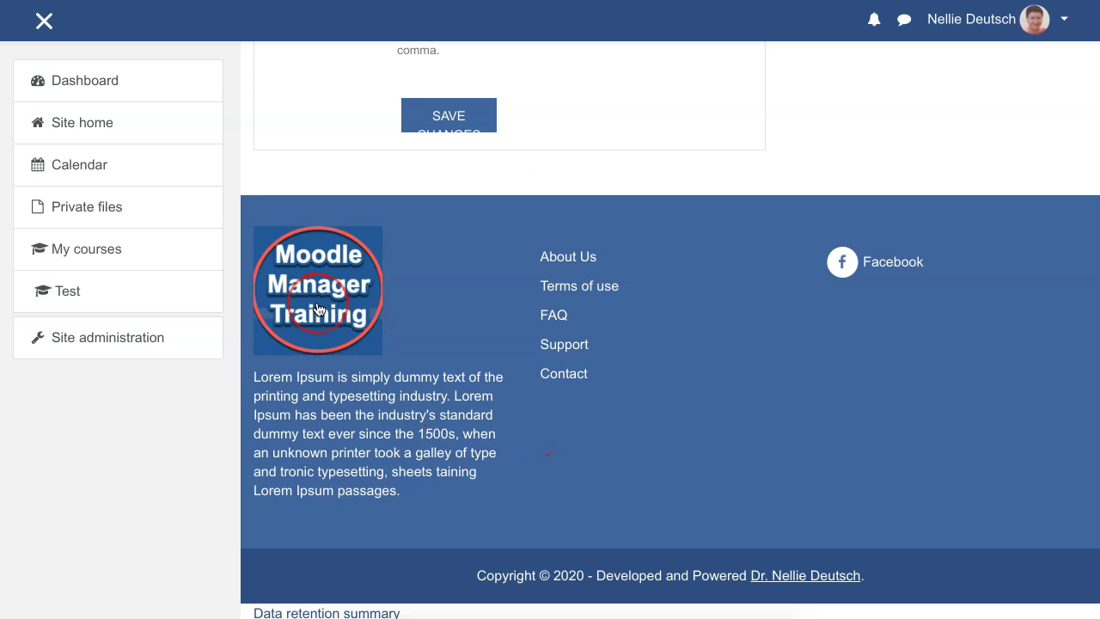
pyautogui.scroll(10, 318, 310)
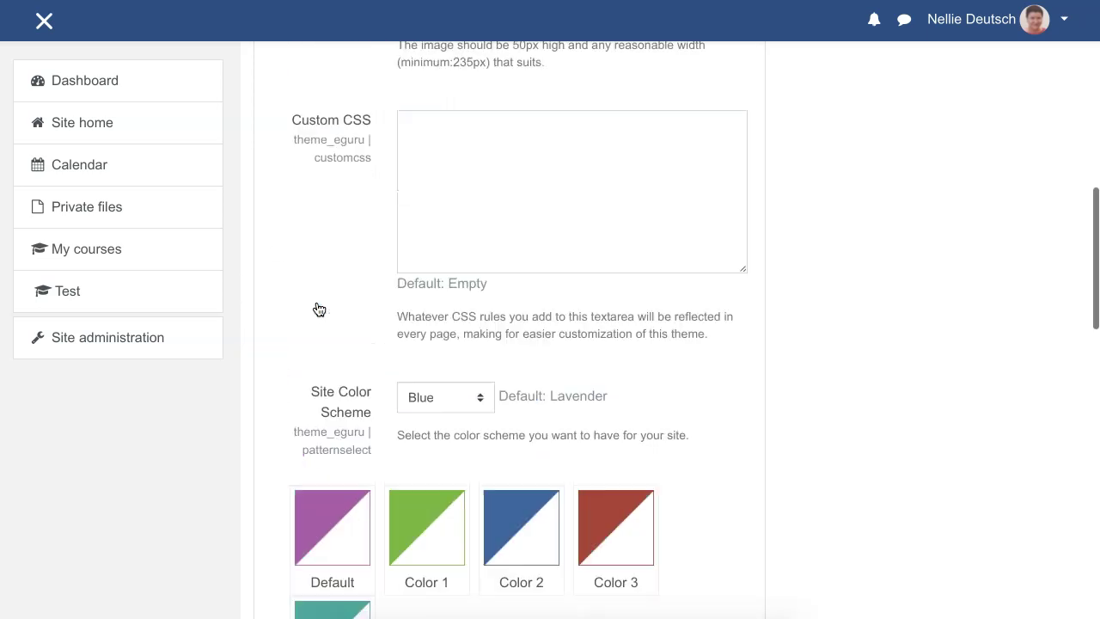
pyautogui.scroll(10, 319, 309)
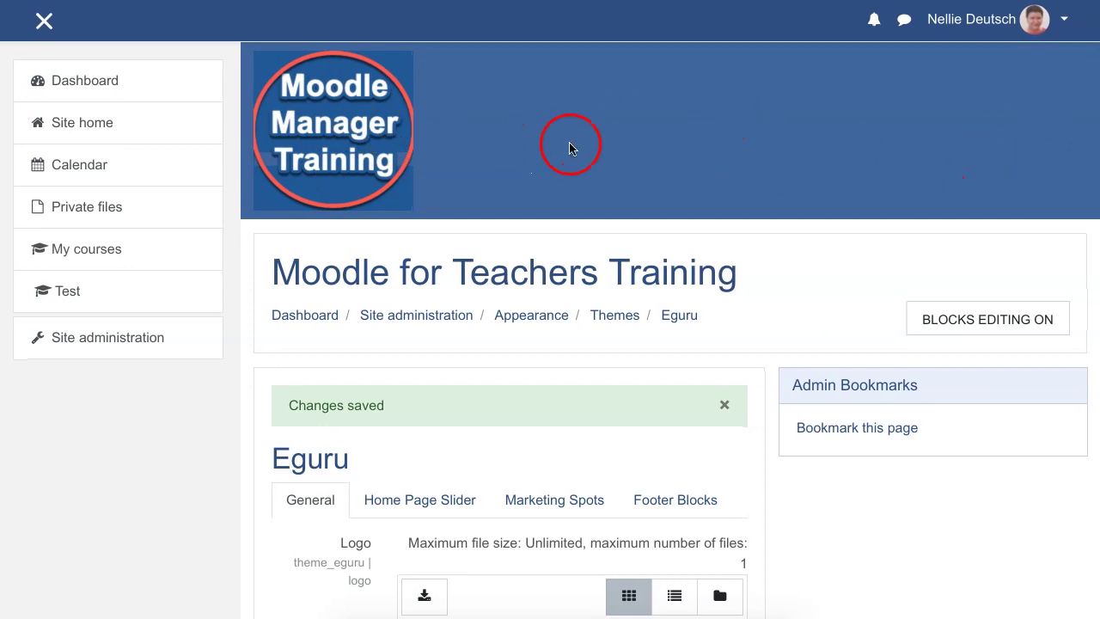
pyautogui.scroll(-1, 479, 187)
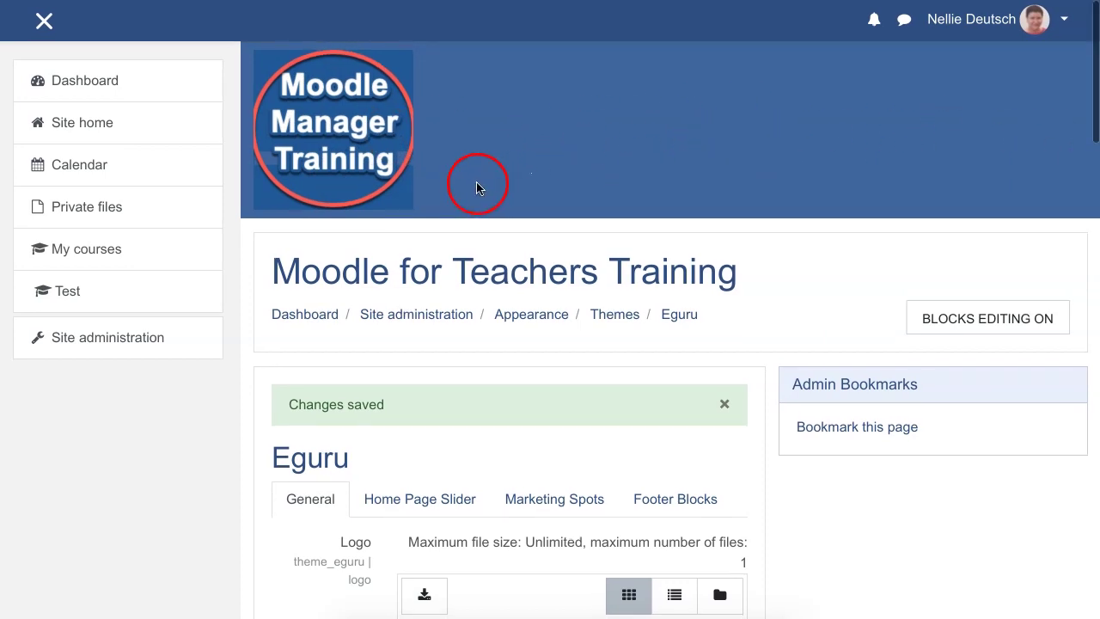
pyautogui.scroll(-1, 465, 175)
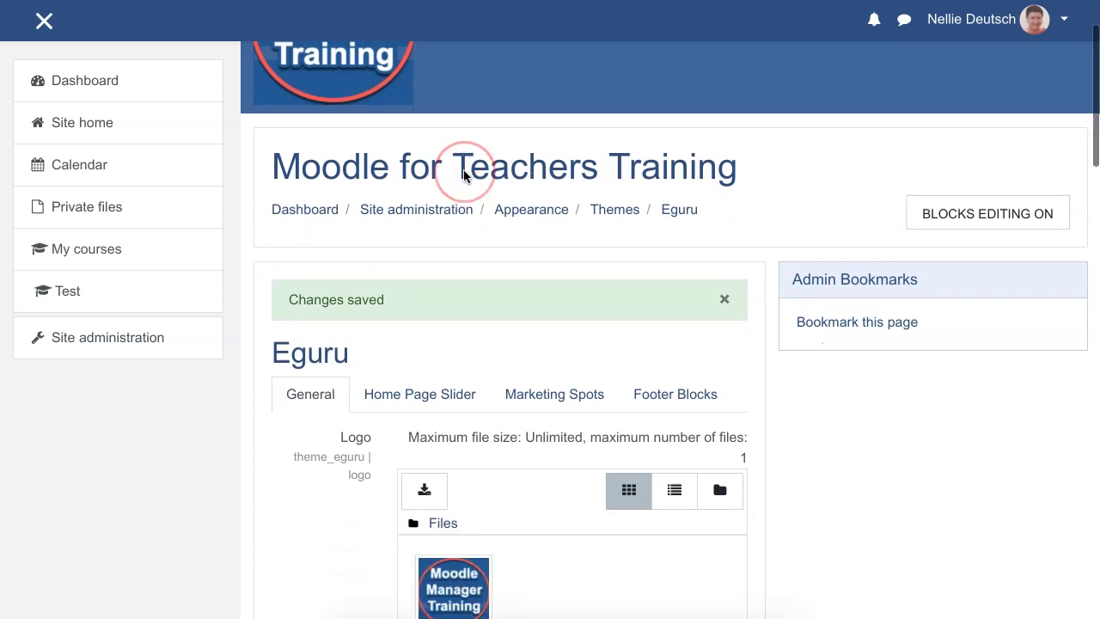
pyautogui.scroll(-3, 464, 175)
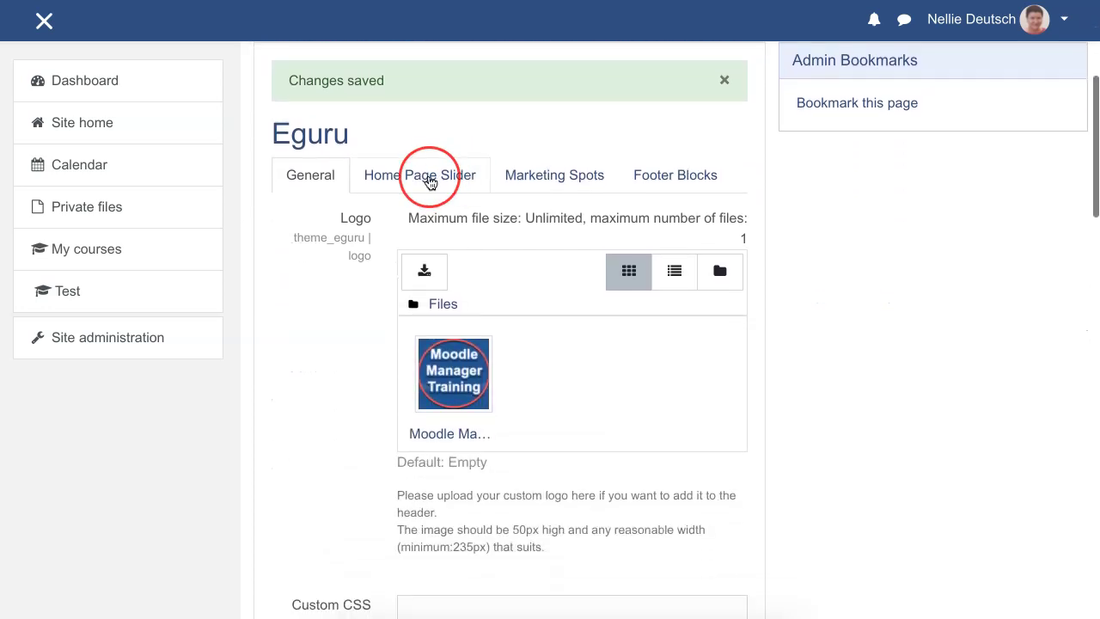
pyautogui.scroll(-3, 430, 183)
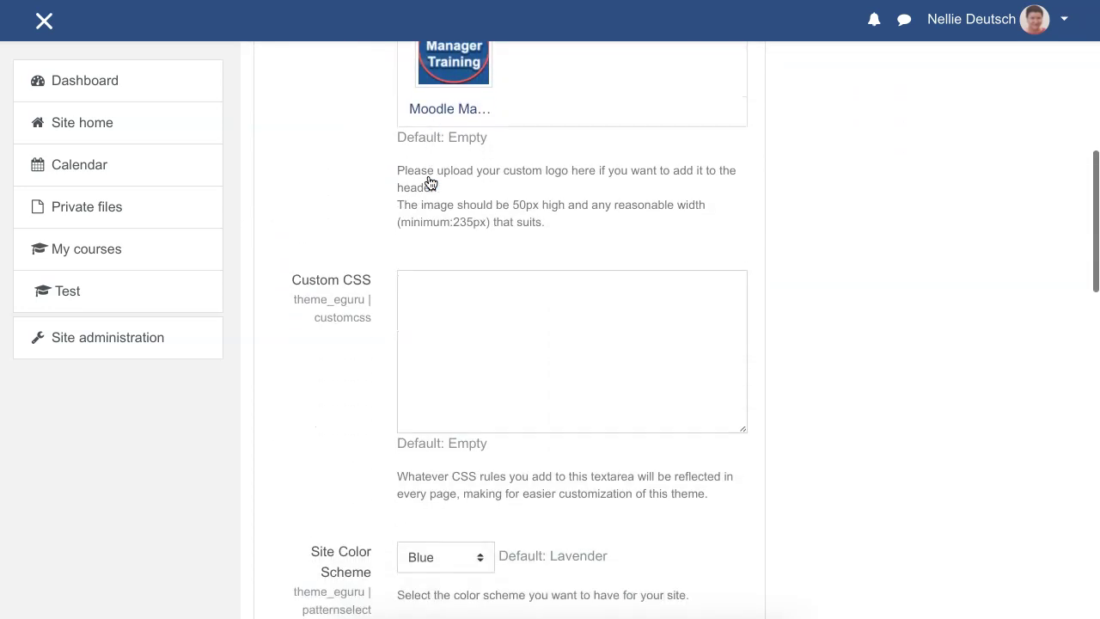
pyautogui.scroll(-6, 431, 183)
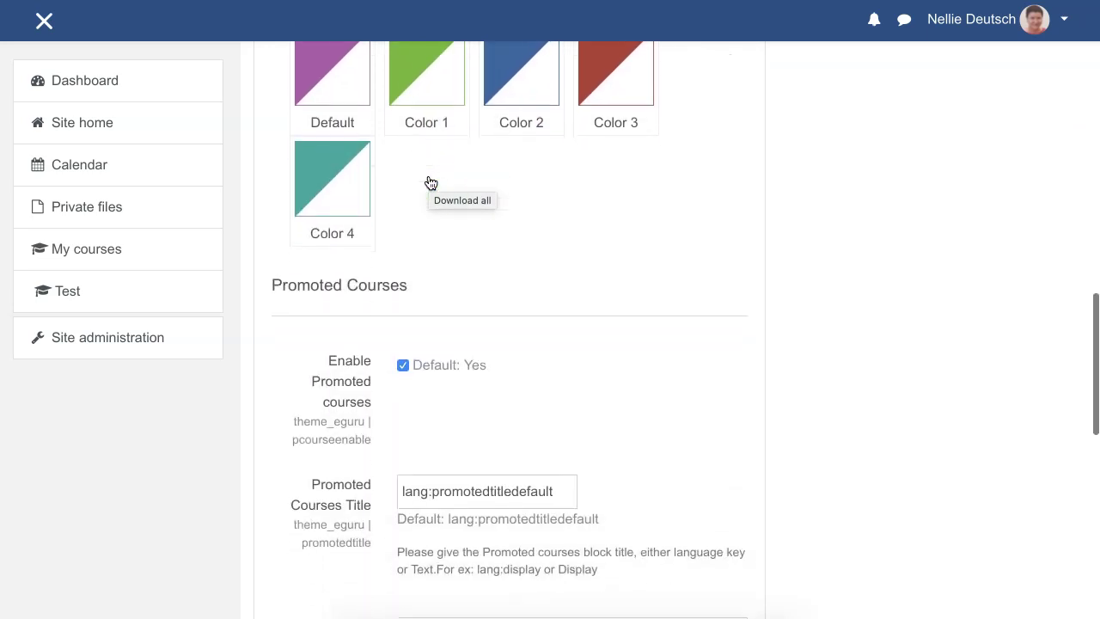
pyautogui.scroll(-3, 431, 184)
pyautogui.click(381, 215)
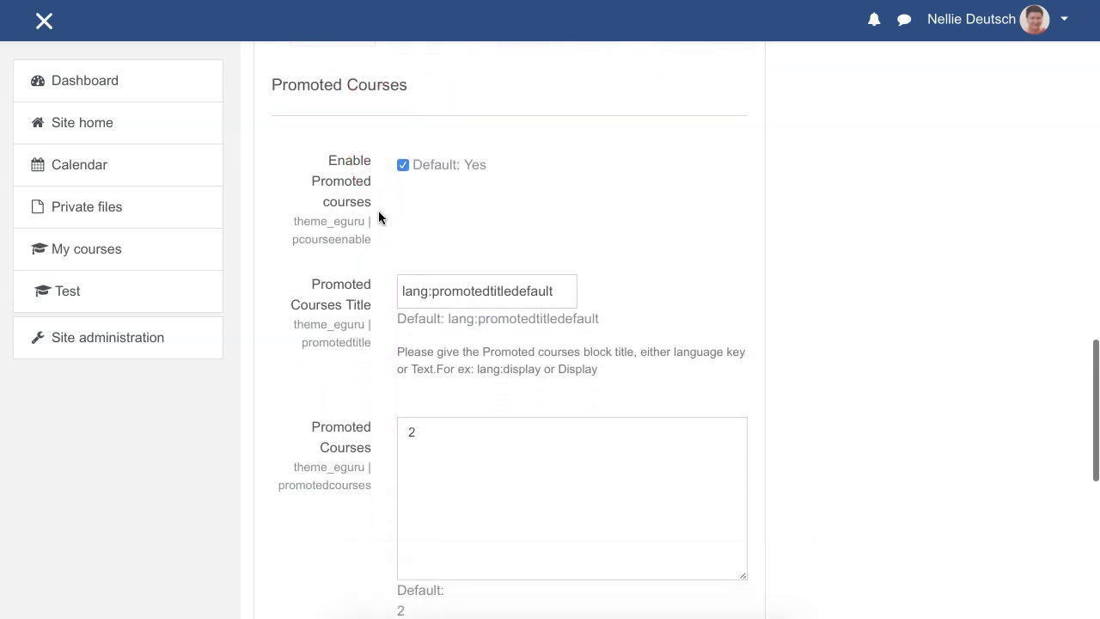
# Replace the Promoted Courses Title language-key default with 'Upcoming Courses'.
pyautogui.click(402, 292)
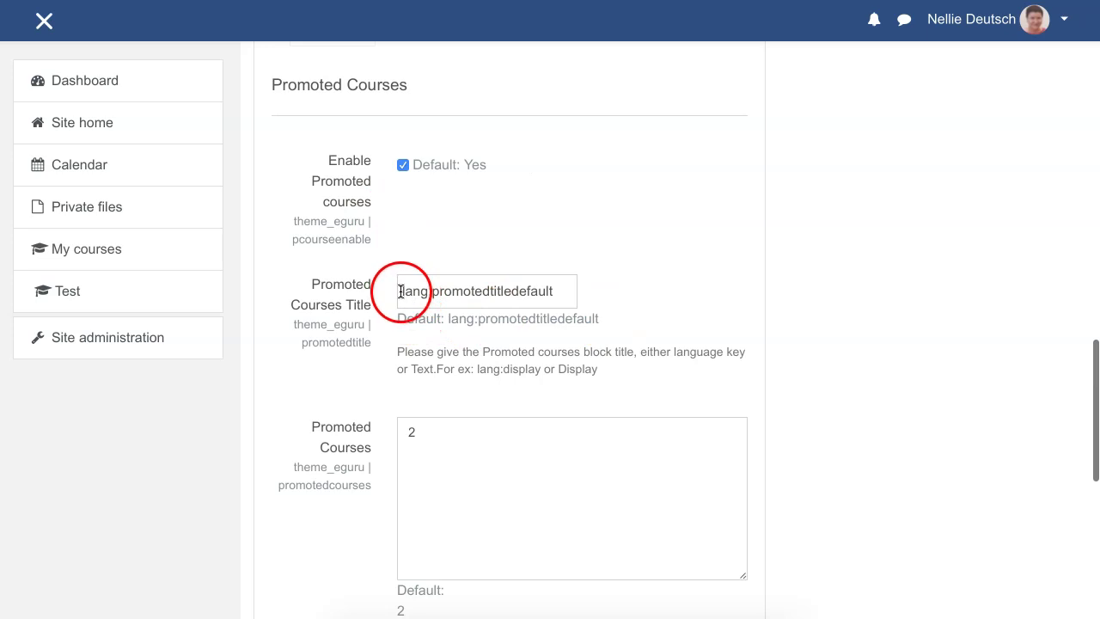
pyautogui.moveTo(401, 291); pyautogui.dragTo(550, 293)
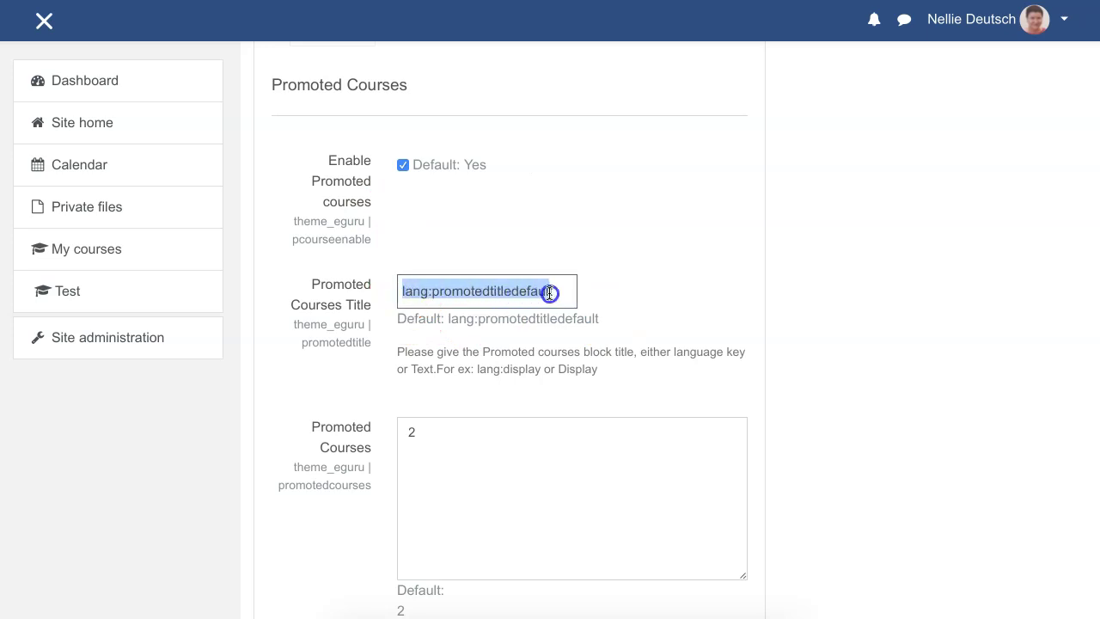
pyautogui.press('BackSpace')
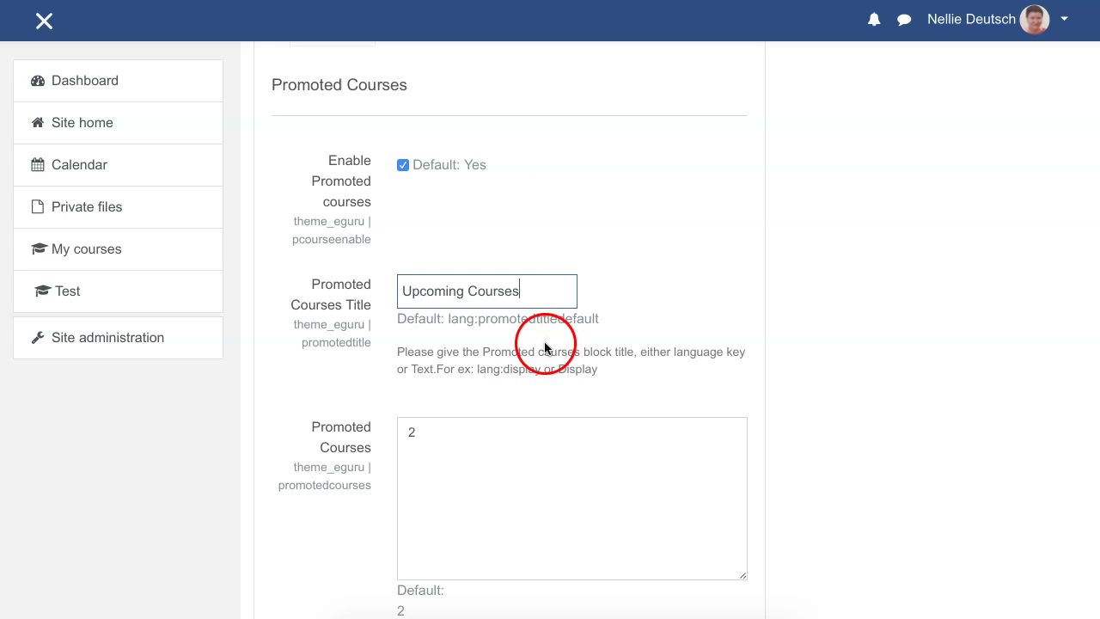
pyautogui.scroll(-4, 407, 398)
pyautogui.scroll(20, 467, 197)
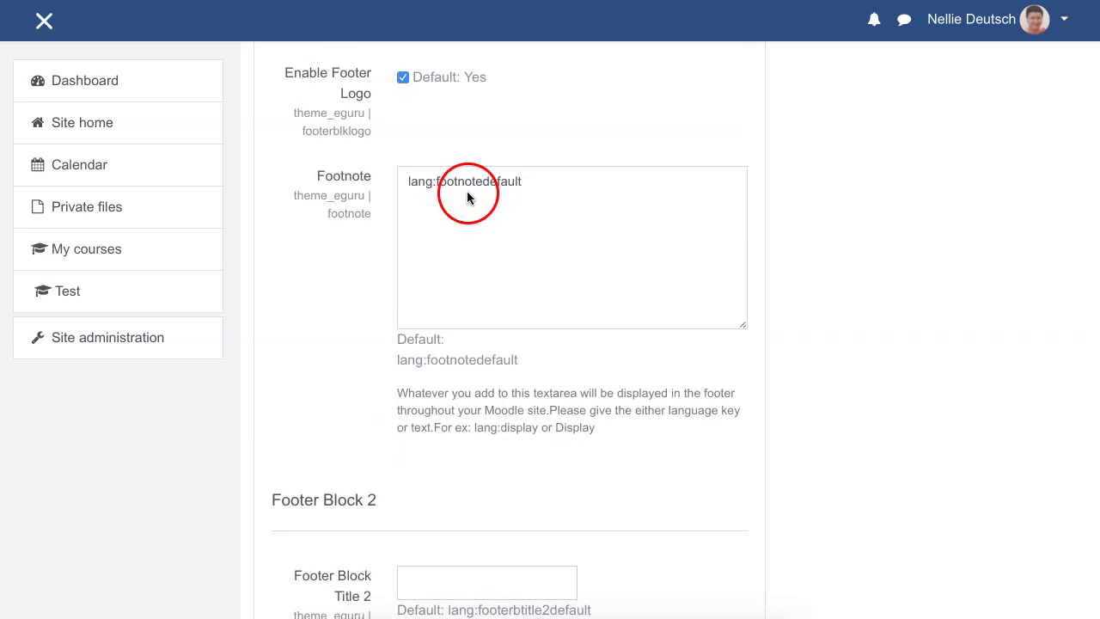
# Replace the Footer Block 1 footnote with the pasted hands-on Moodle Manager Training workshop description.
pyautogui.scroll(-1, 308, 334)
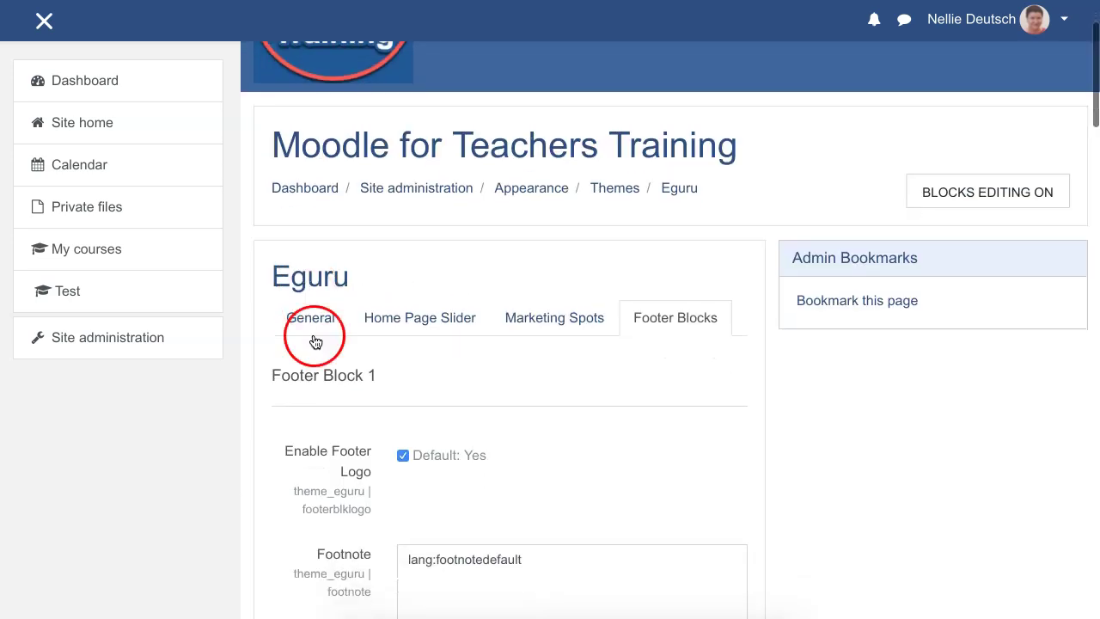
pyautogui.scroll(-2, 564, 327)
pyautogui.scroll(-4, 547, 327)
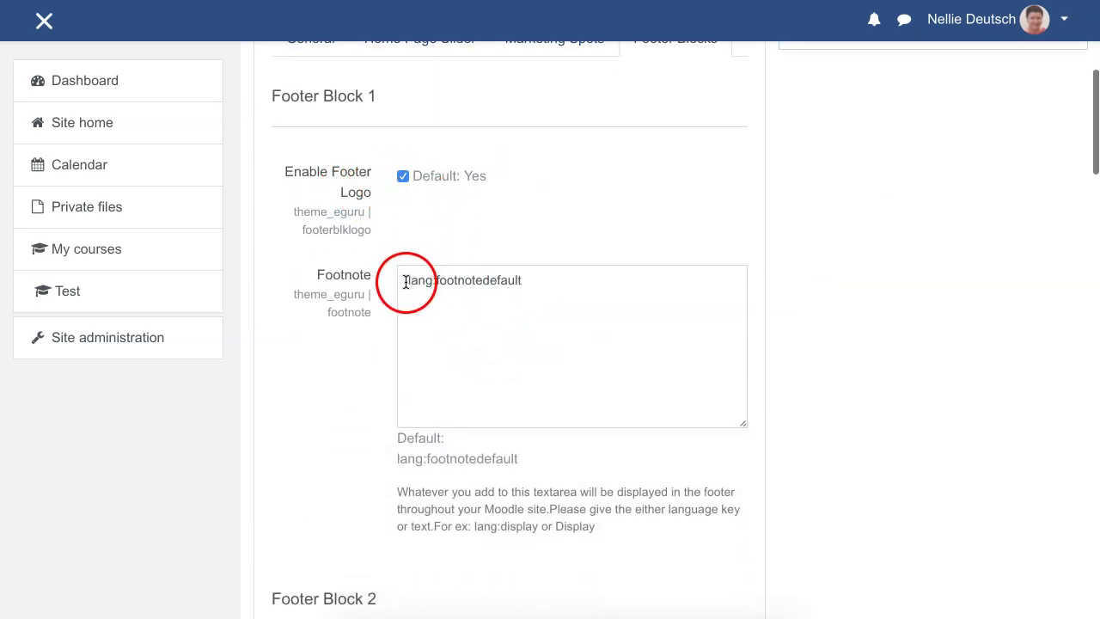
pyautogui.moveTo(405, 280); pyautogui.dragTo(550, 287)
pyautogui.press('BackSpace')
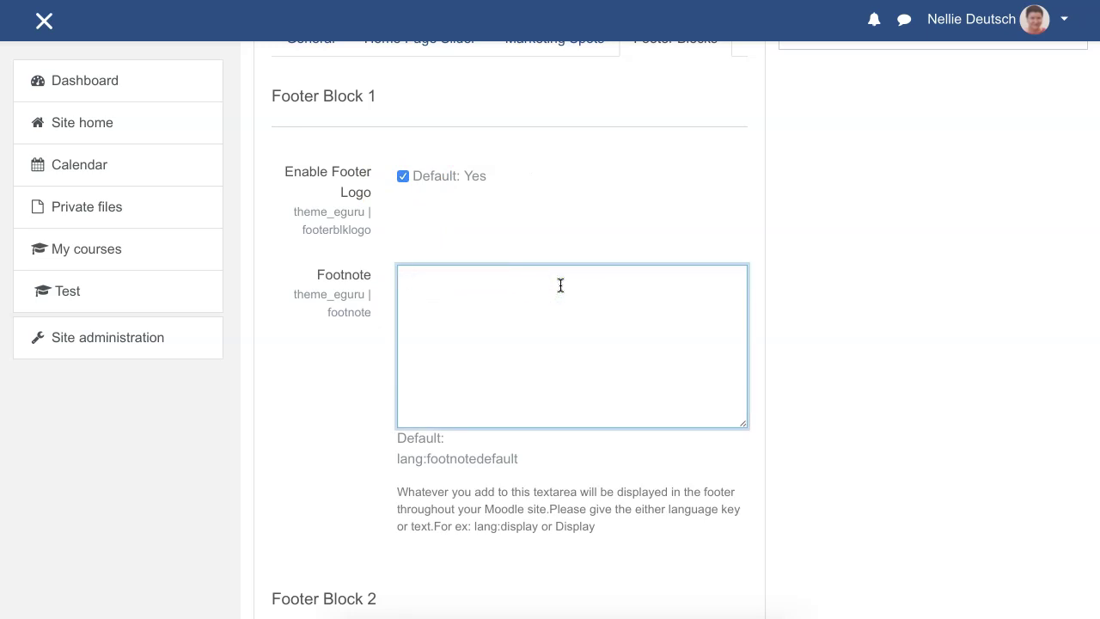
pyautogui.write('Moodle for Teachers Manager Training school offers a hands-on workshop for users to learn how to manage a Moodle site.')
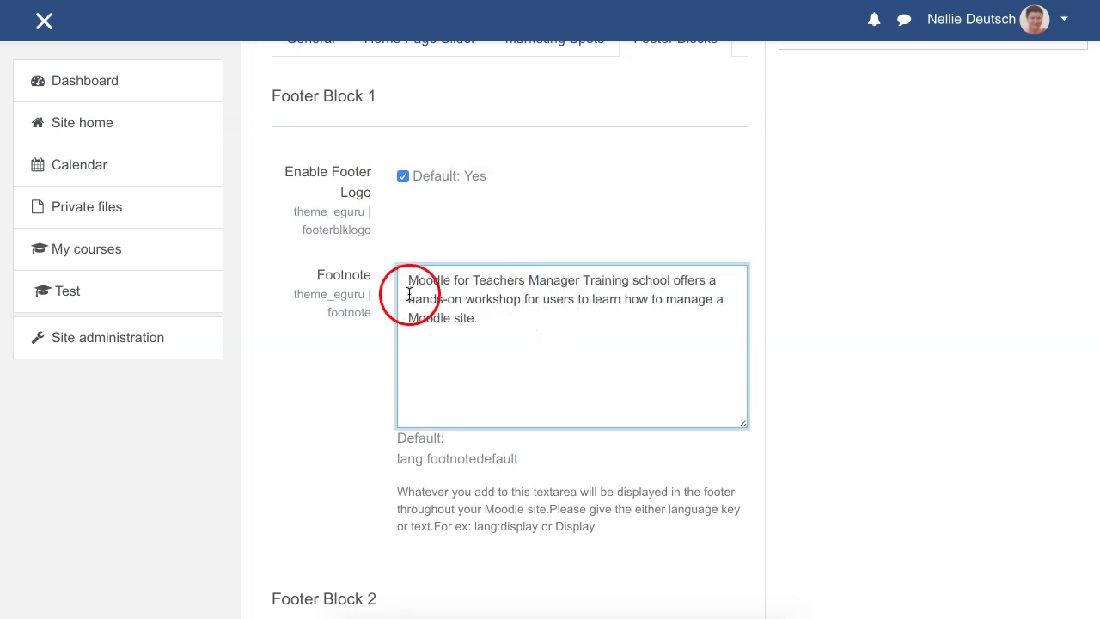
pyautogui.scroll(-3, 412, 295)
pyautogui.scroll(-2, 410, 295)
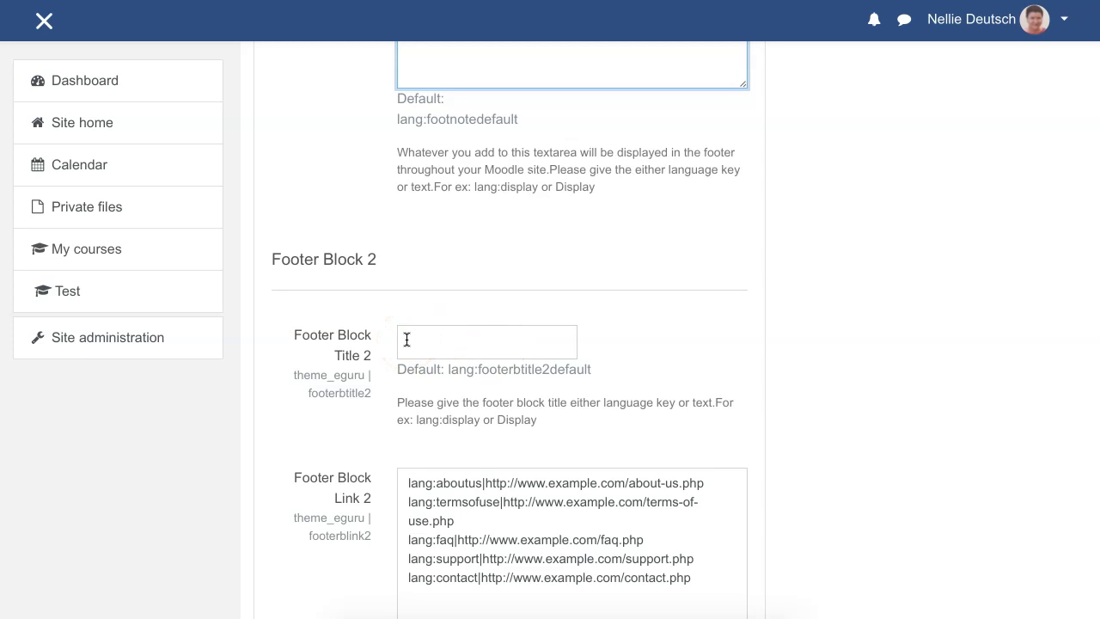
pyautogui.scroll(-1, 406, 340)
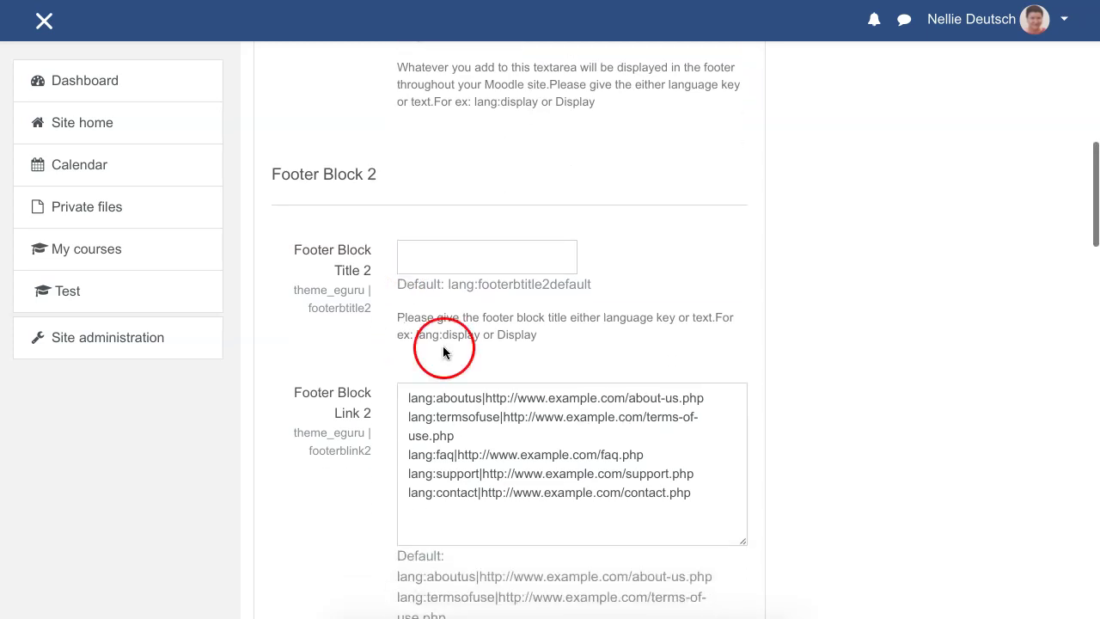
# Rewrite the first Footer Block Link 2 line as 'About Us', removing its lang prefix and URL.
pyautogui.click(434, 259)
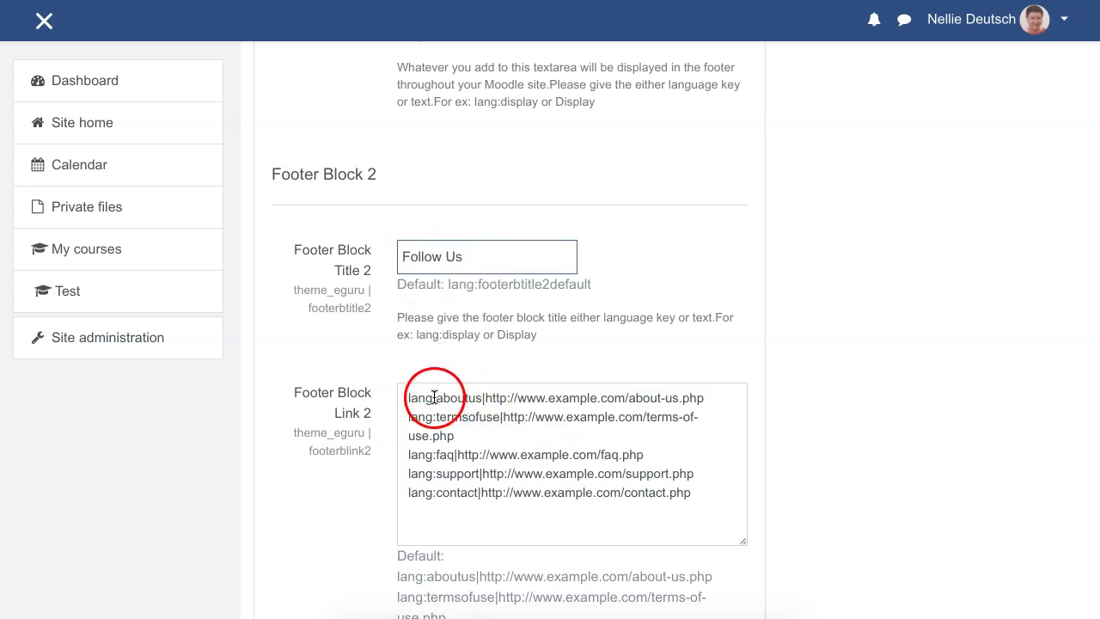
pyautogui.moveTo(436, 397); pyautogui.dragTo(410, 396)
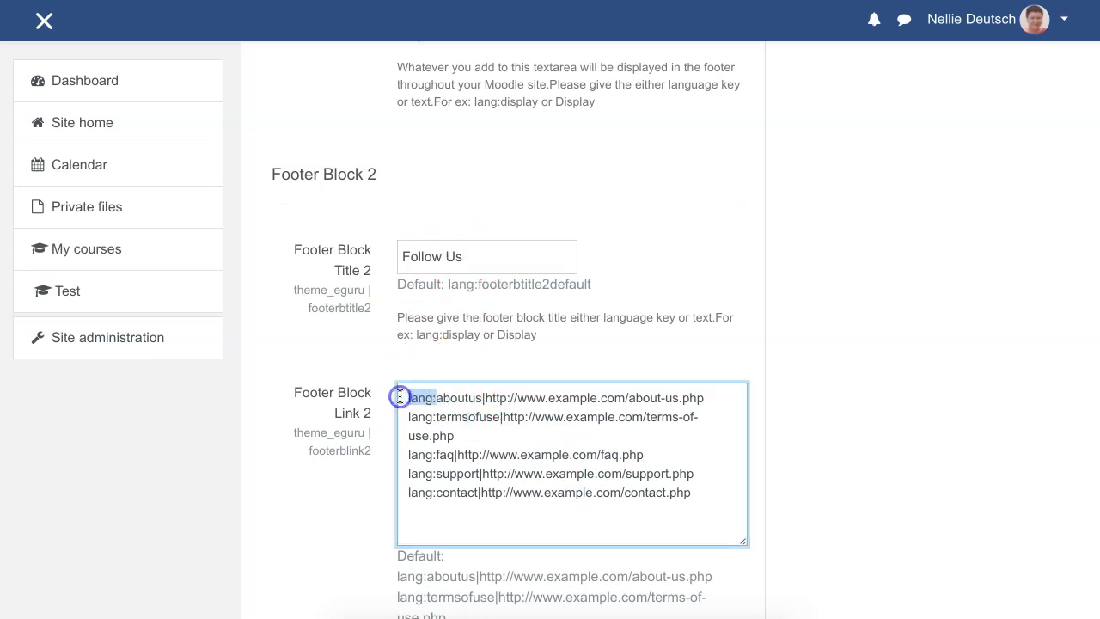
pyautogui.press('BackSpace')
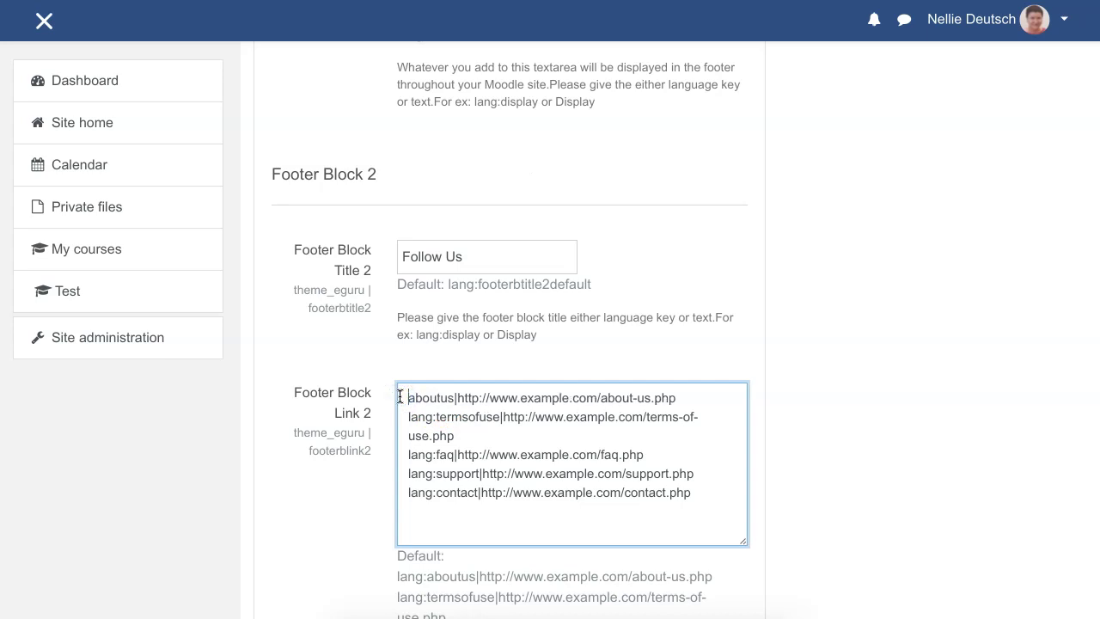
pyautogui.click(459, 398)
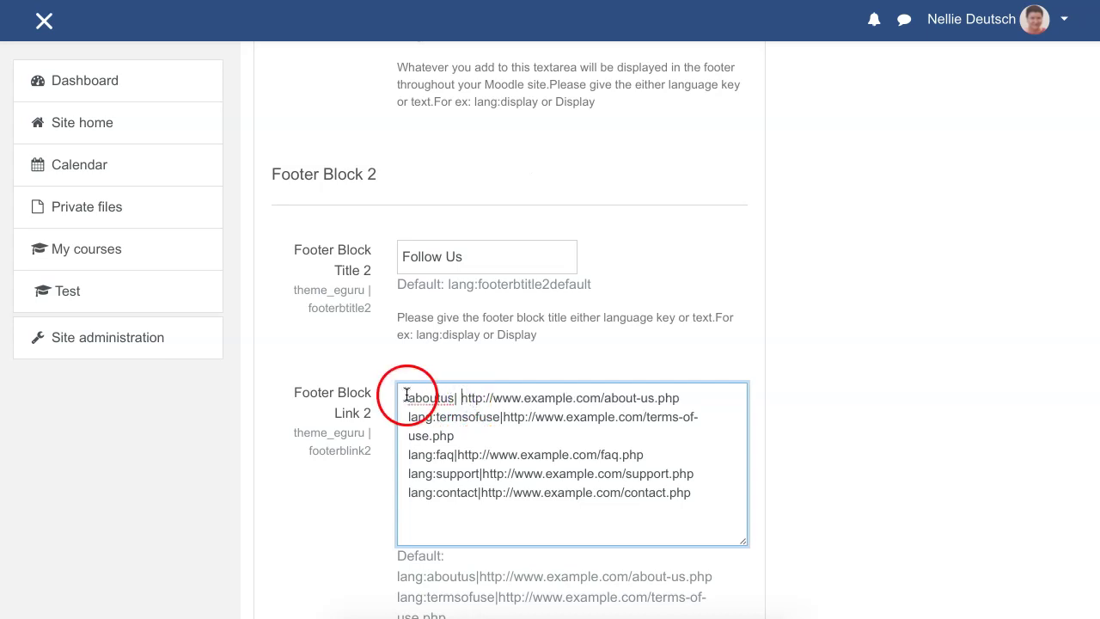
pyautogui.moveTo(409, 398); pyautogui.dragTo(438, 399)
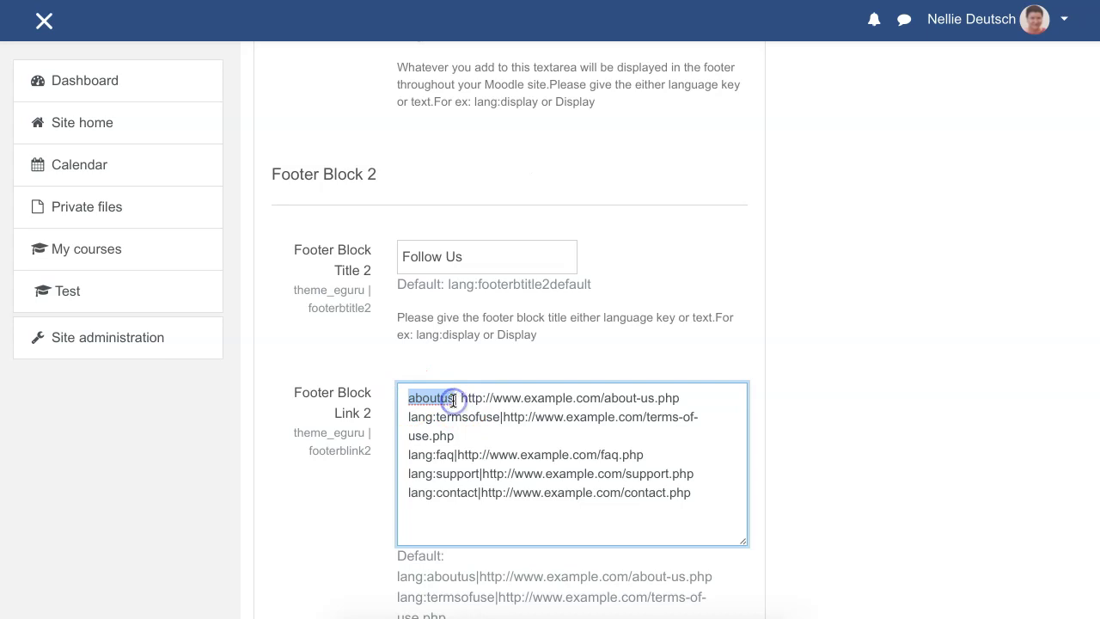
pyautogui.write('Abou')
pyautogui.scroll(2, 321, 521)
pyautogui.scroll(-2, 381, 510)
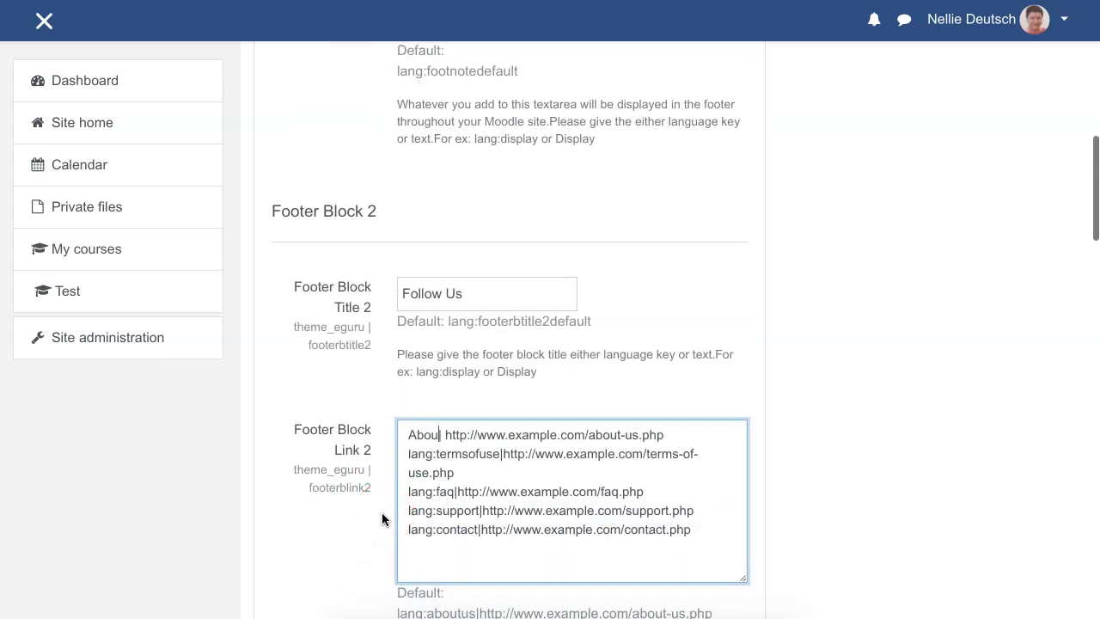
pyautogui.write('t Us')
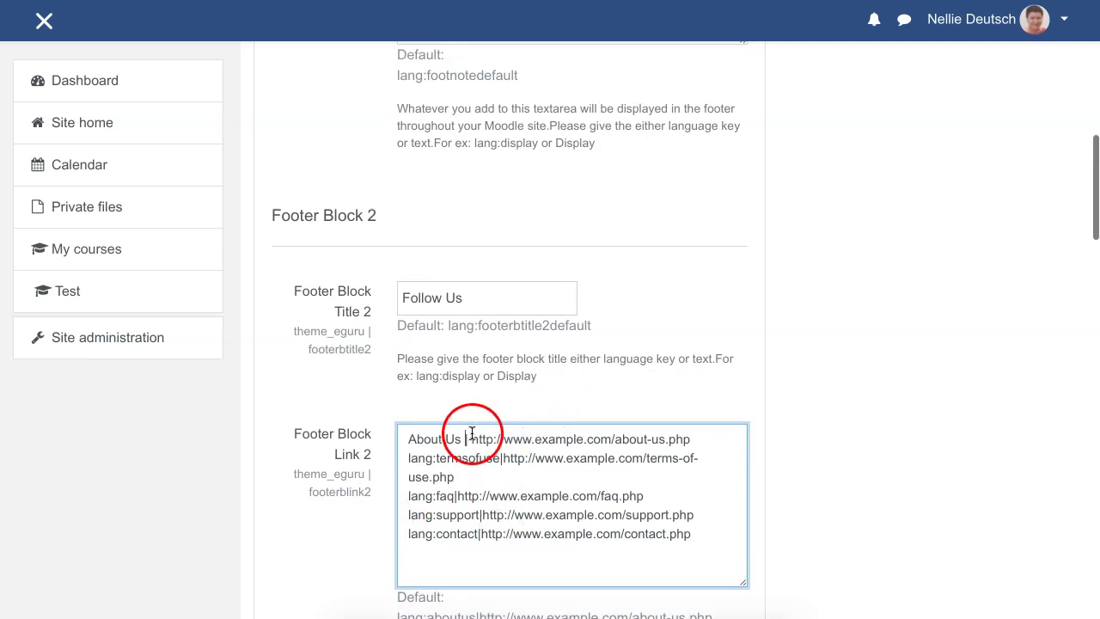
pyautogui.click(471, 436)
pyautogui.moveTo(472, 435); pyautogui.dragTo(697, 448)
pyautogui.press('Delete')
# Change the second link line to 'Terms of Use' and delete its URL.
pyautogui.click(403, 442)
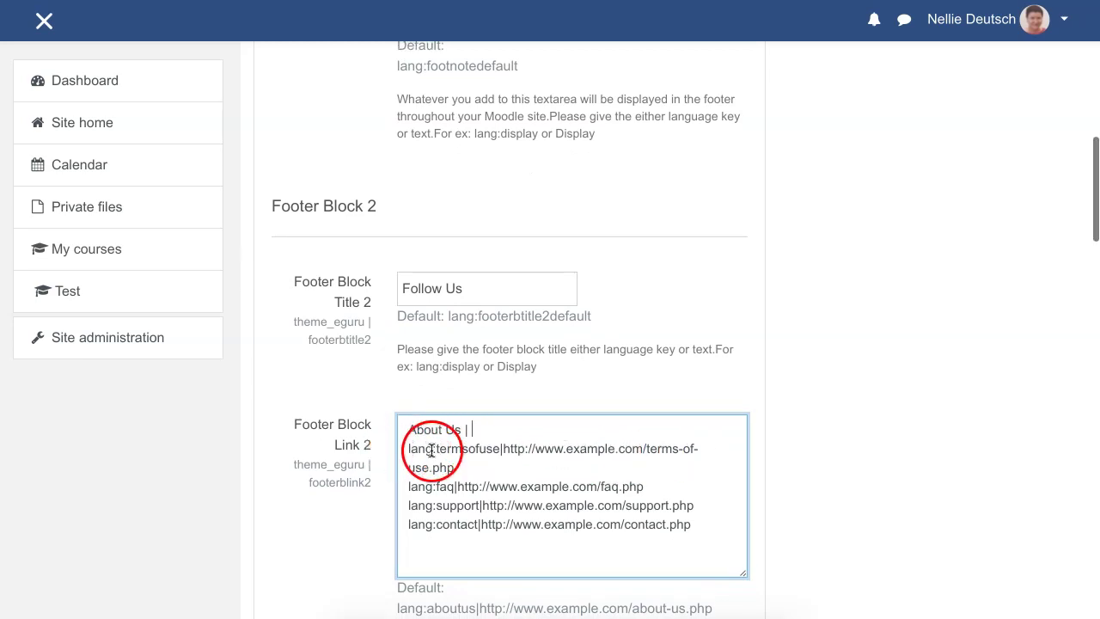
pyautogui.moveTo(405, 448); pyautogui.dragTo(437, 448)
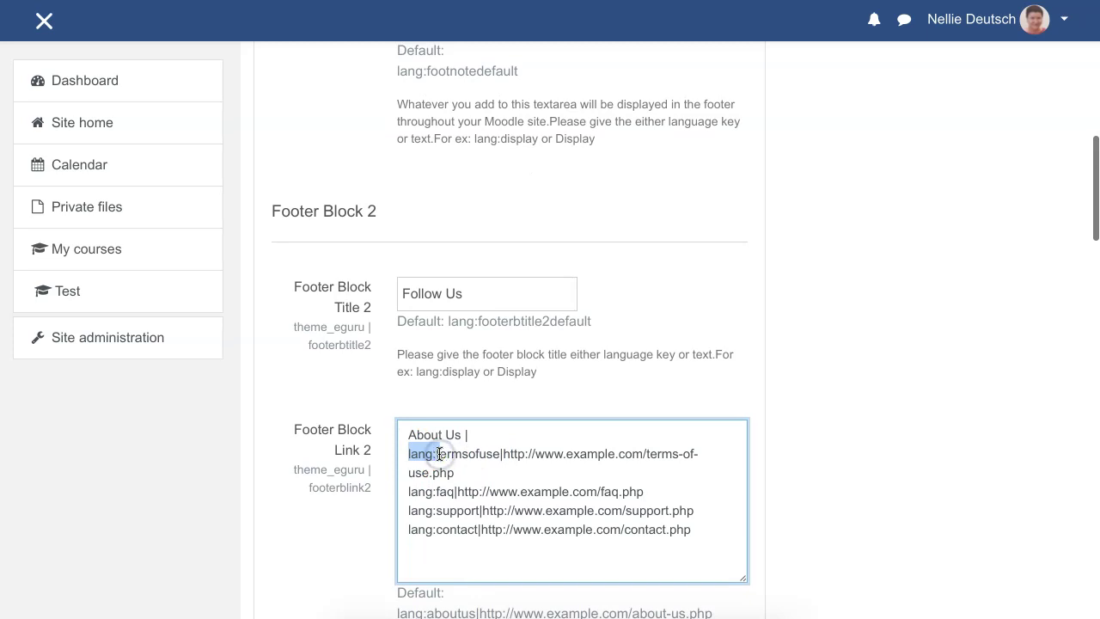
pyautogui.write('T')
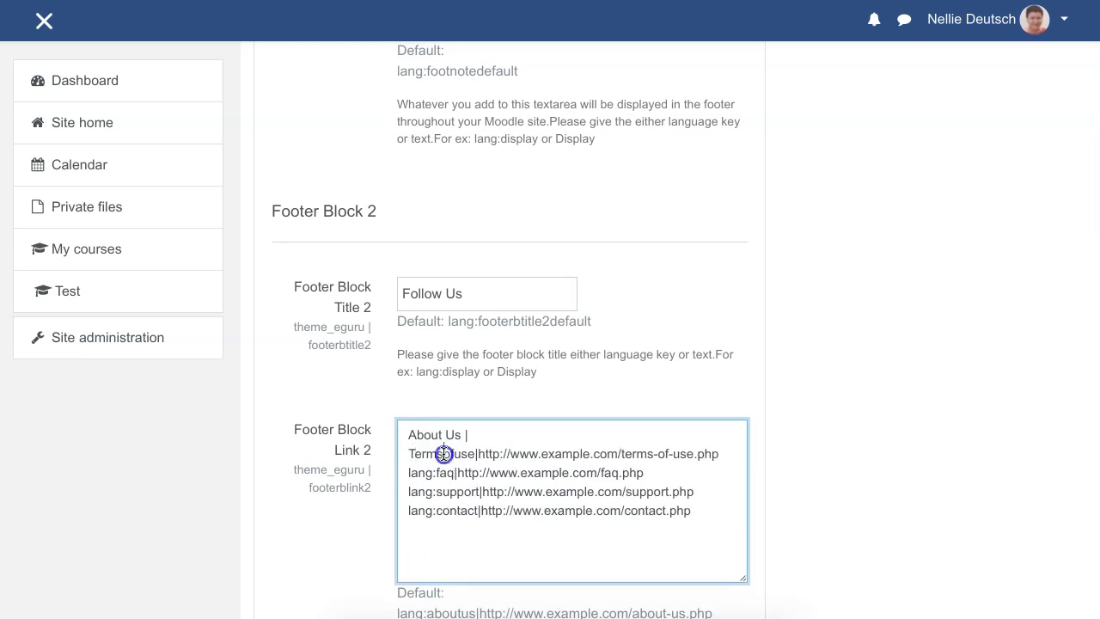
pyautogui.click(443, 454)
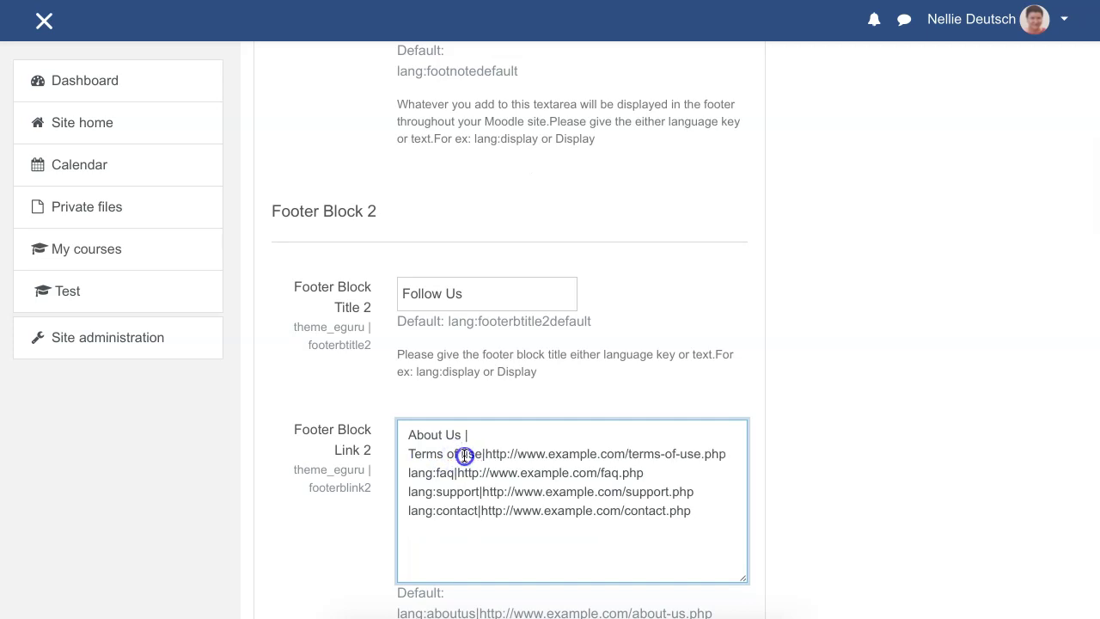
pyautogui.press('BackSpace')
pyautogui.write('U')
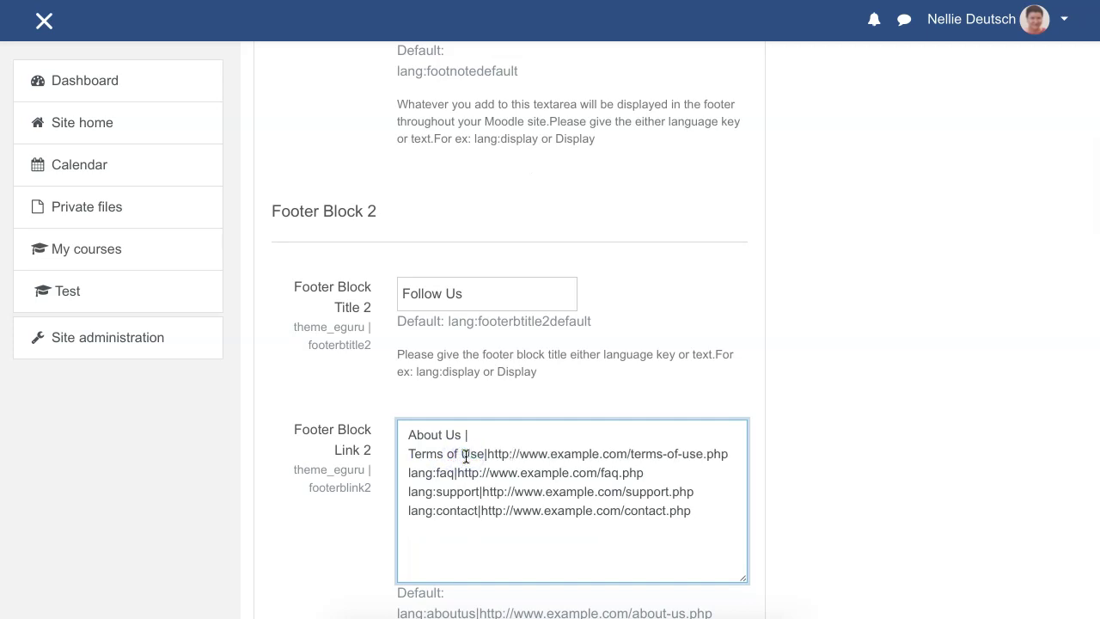
pyautogui.moveTo(488, 453); pyautogui.dragTo(725, 457)
pyautogui.press('BackSpace')
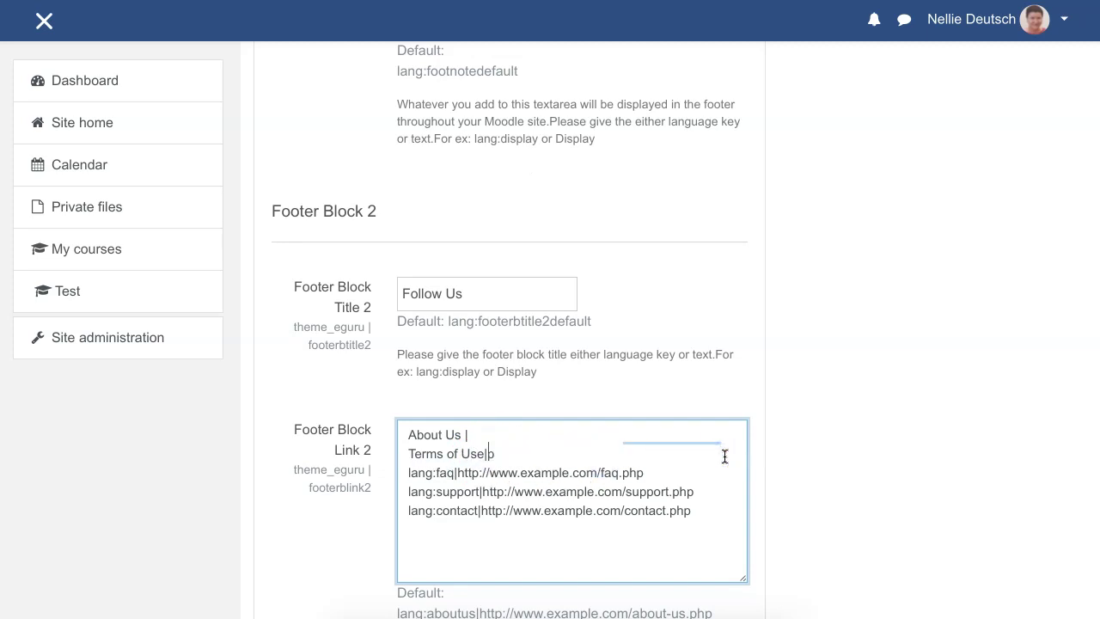
pyautogui.click(493, 454)
pyautogui.scroll(-5, 373, 442)
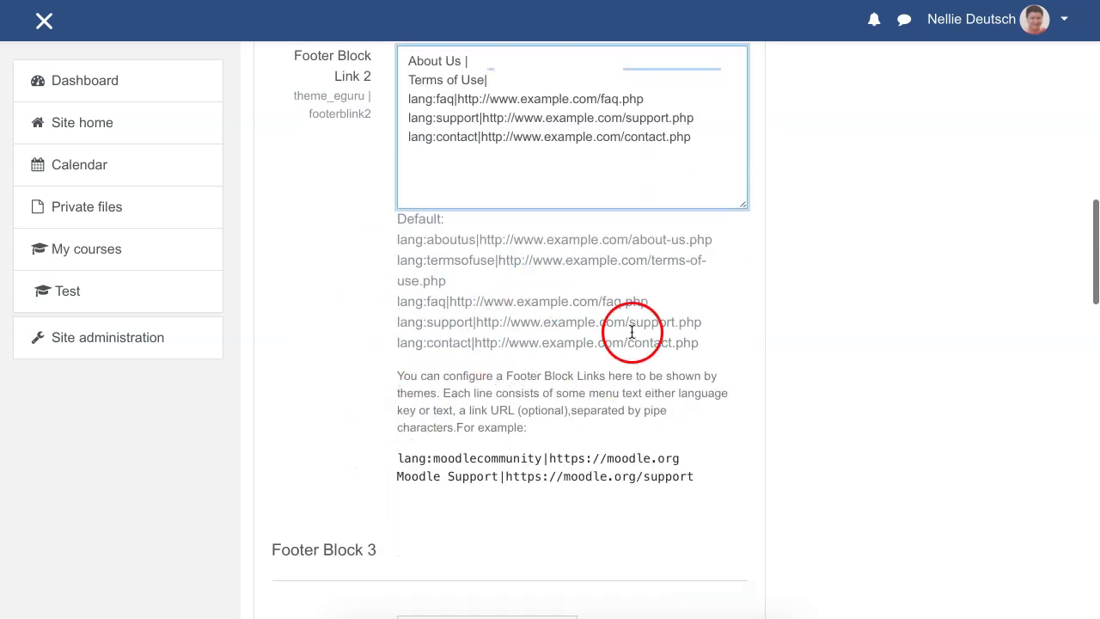
pyautogui.scroll(5, 533, 300)
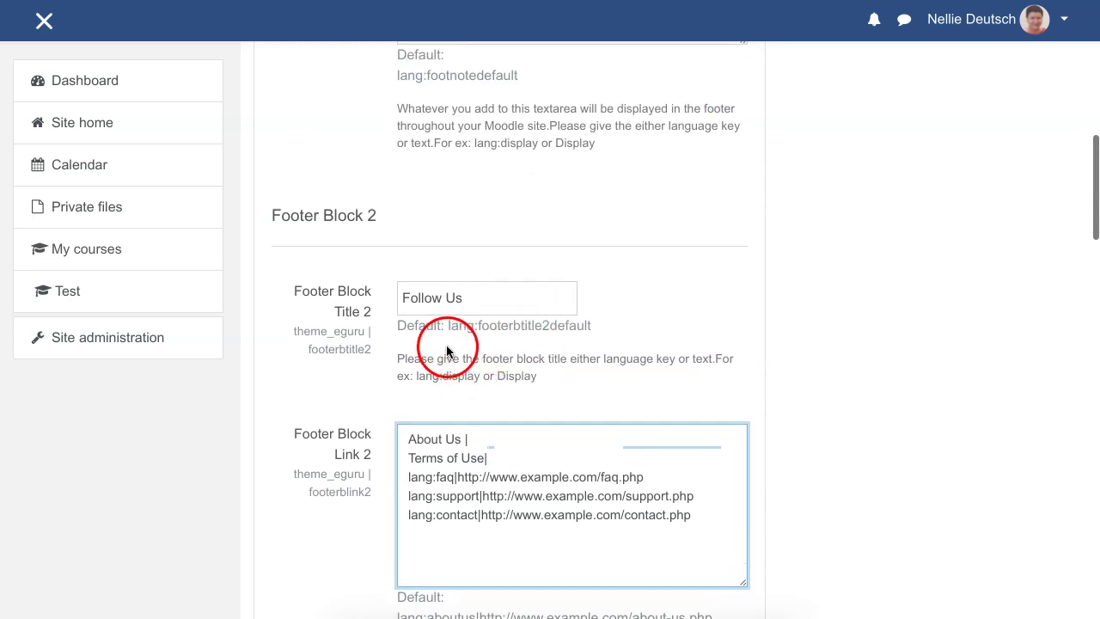
pyautogui.scroll(-1, 432, 351)
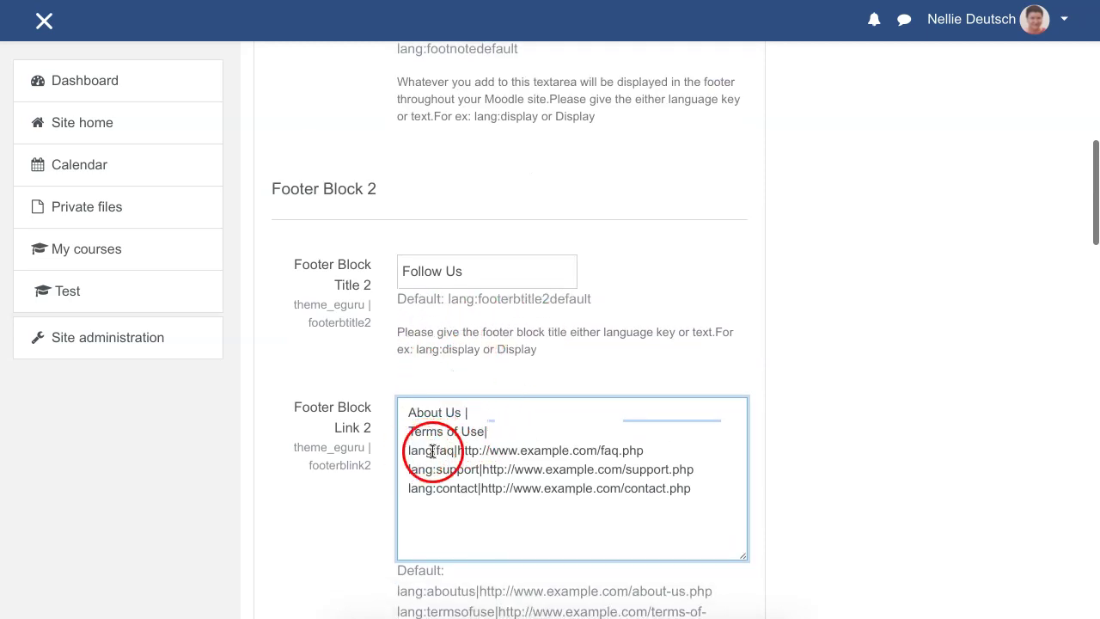
# Relabel the faq line as 'FAQ' and delete the Contact line from the links.
pyautogui.moveTo(408, 450); pyautogui.dragTo(622, 450)
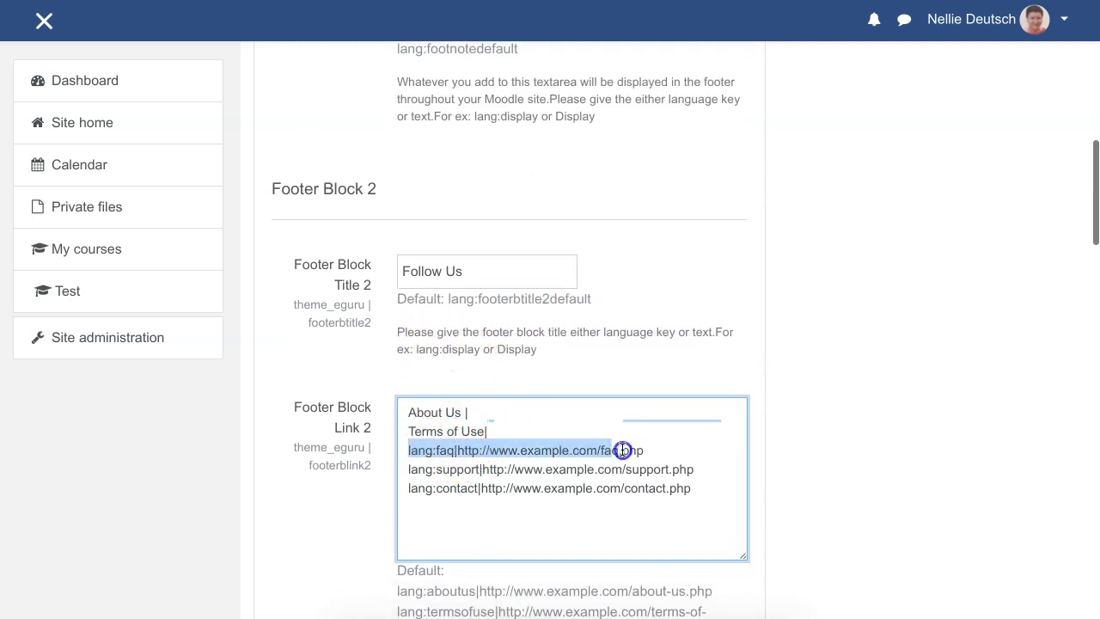
pyautogui.click(439, 450)
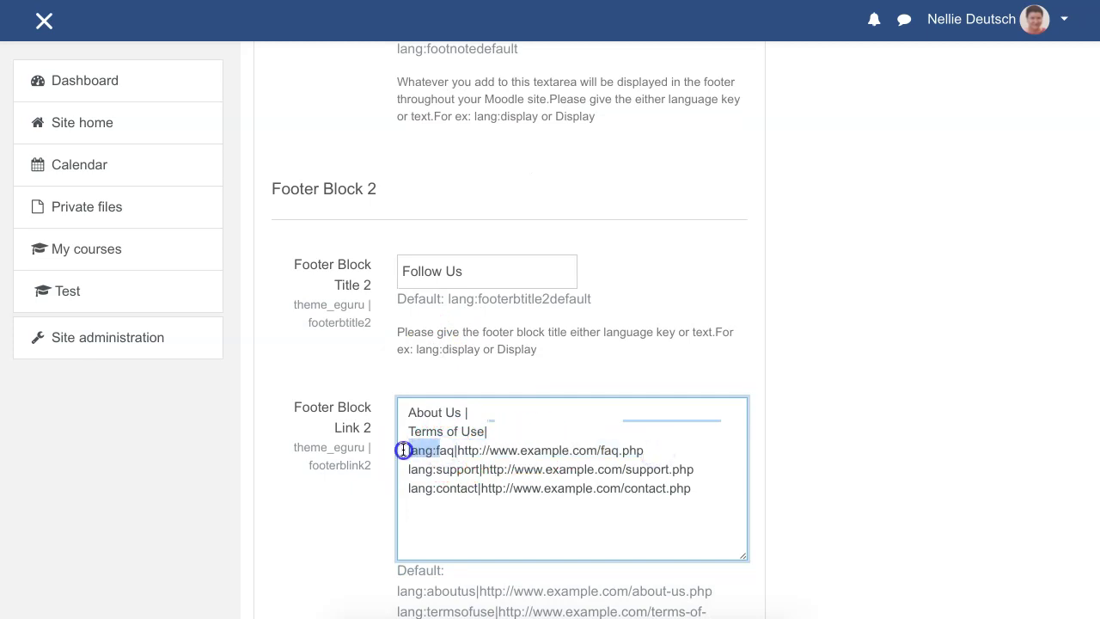
pyautogui.write('FAQ')
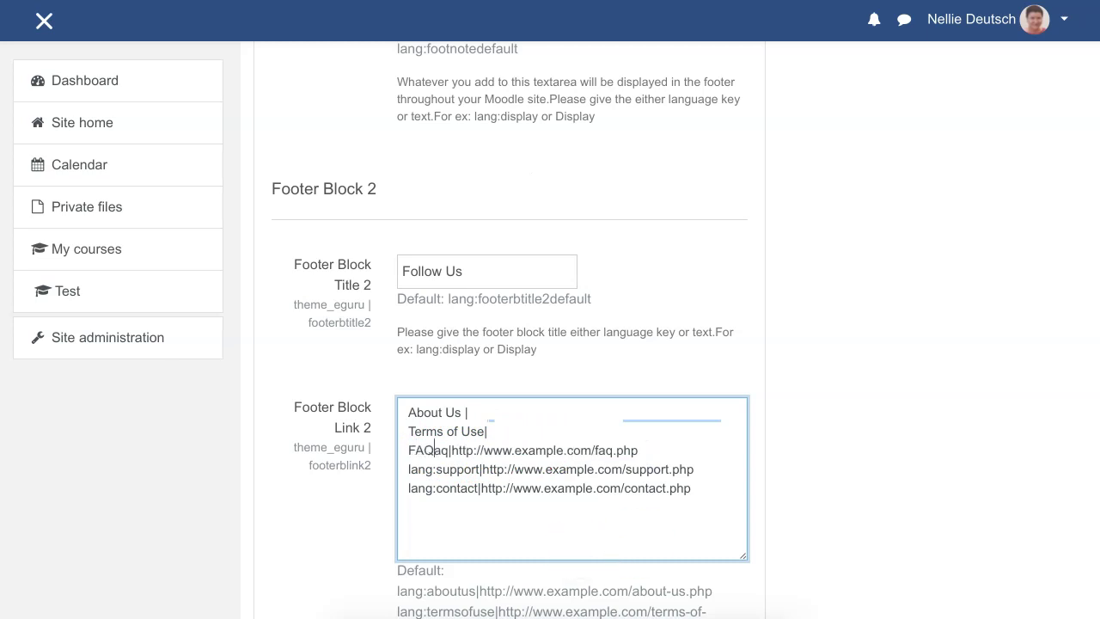
pyautogui.moveTo(434, 450); pyautogui.dragTo(635, 457)
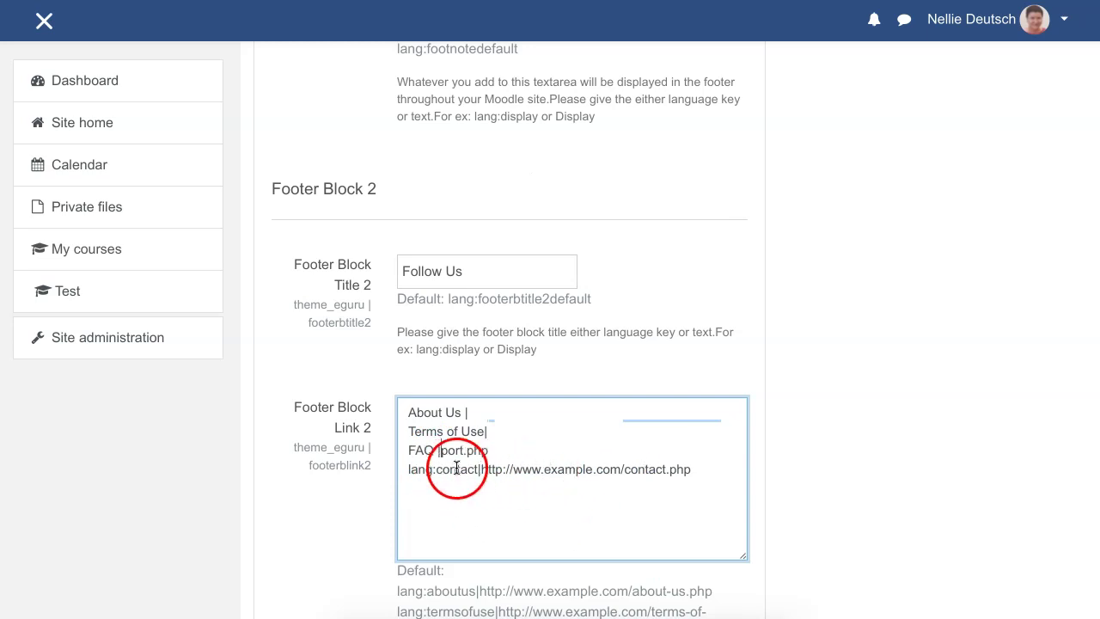
pyautogui.moveTo(406, 470); pyautogui.dragTo(663, 472)
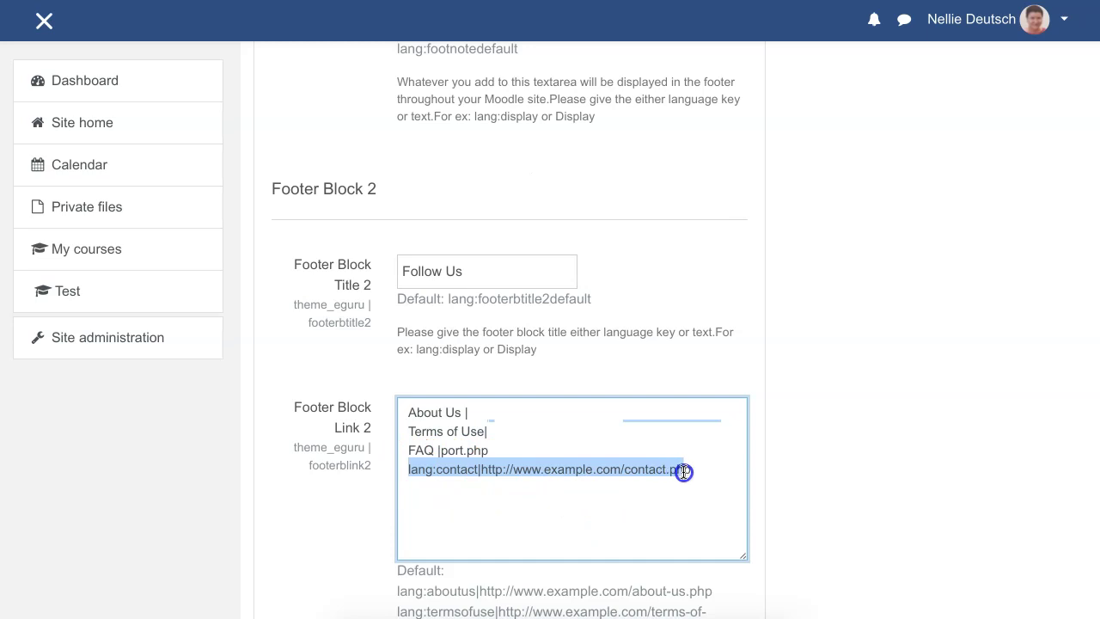
pyautogui.press('BackSpace')
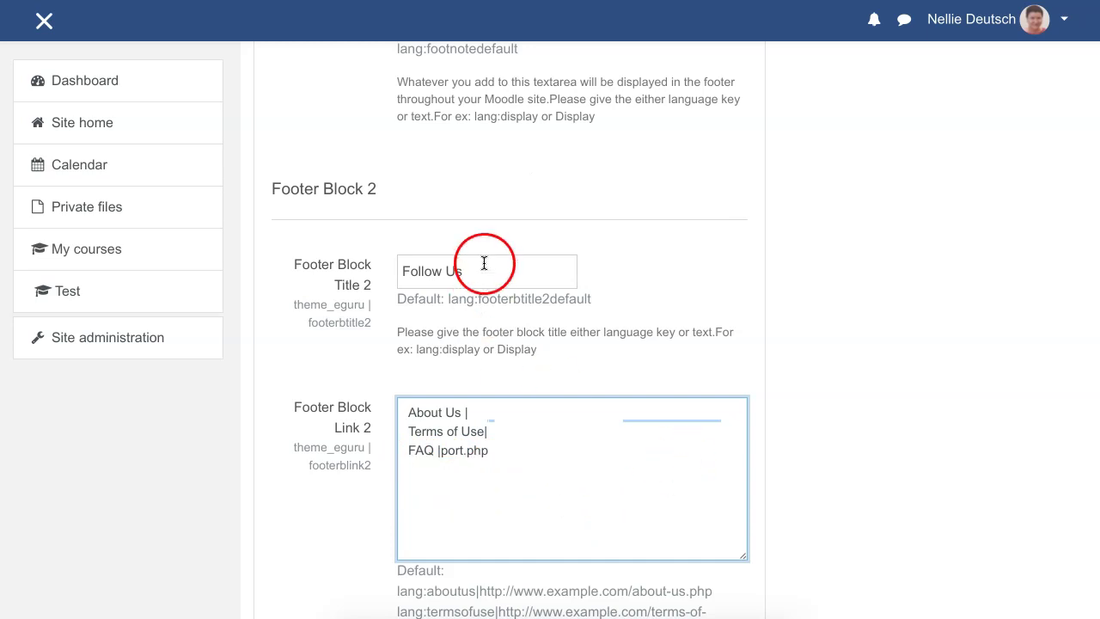
# Replace the Footer Block Title 2 'Follow Us' with 'More About Moodle Manager Platform'.
pyautogui.moveTo(463, 271); pyautogui.dragTo(376, 271)
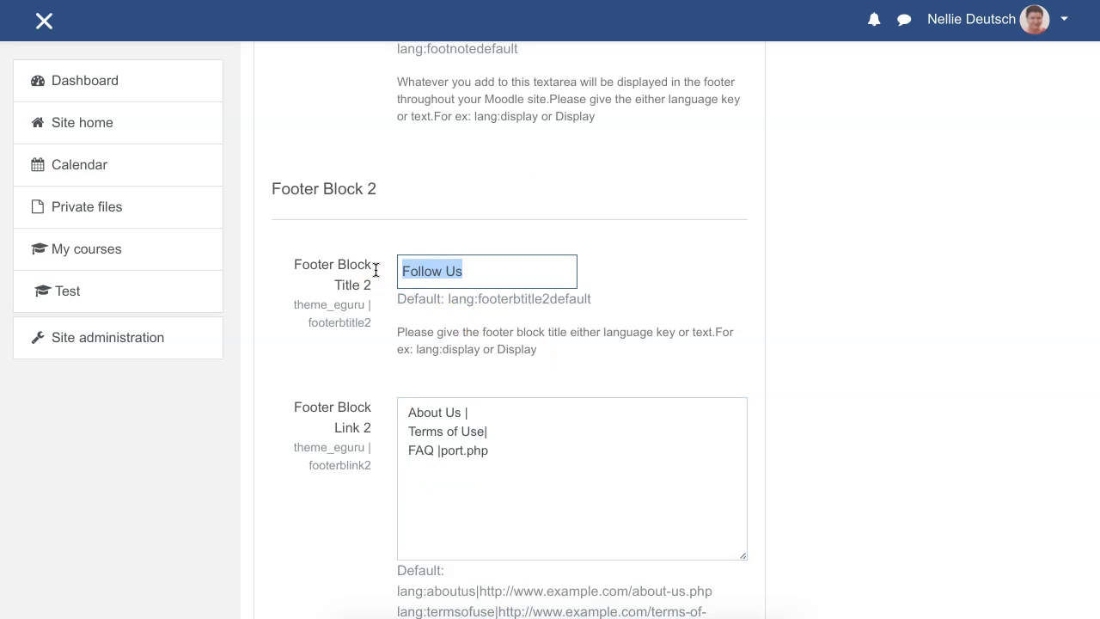
pyautogui.write('Further')
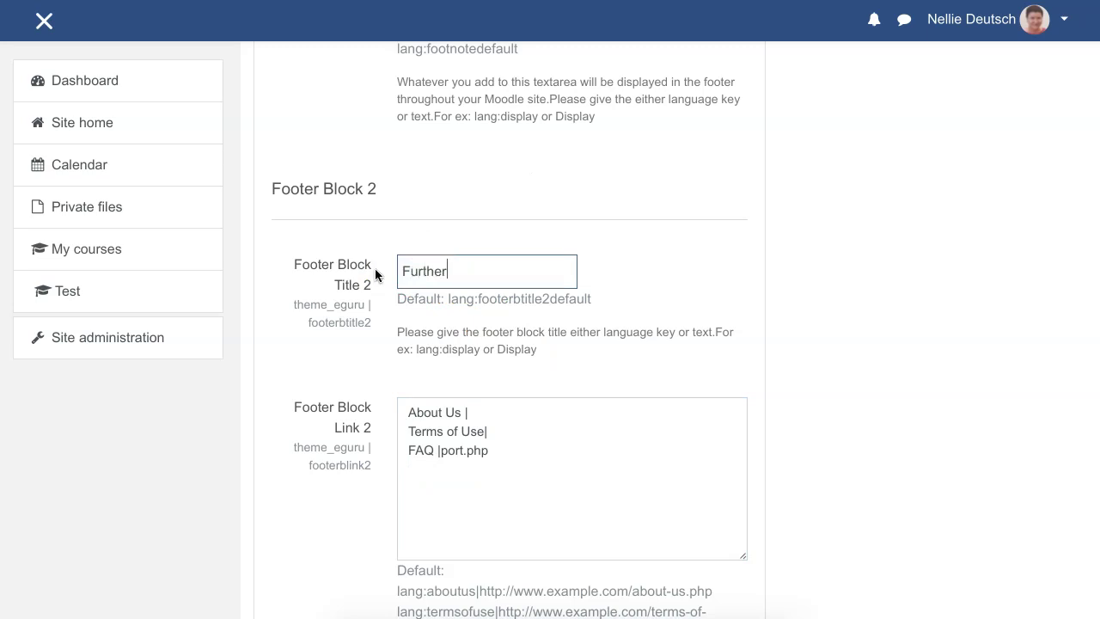
pyautogui.press('BackSpace')
pyautogui.press('BackSpace')
pyautogui.press('BackSpace')
pyautogui.press('BackSpace')
pyautogui.press('BackSpace')
pyautogui.press('BackSpace')
pyautogui.press('BackSpace')
pyautogui.write('More About')
pyautogui.click(566, 262)
pyautogui.write('Moodle Manager')
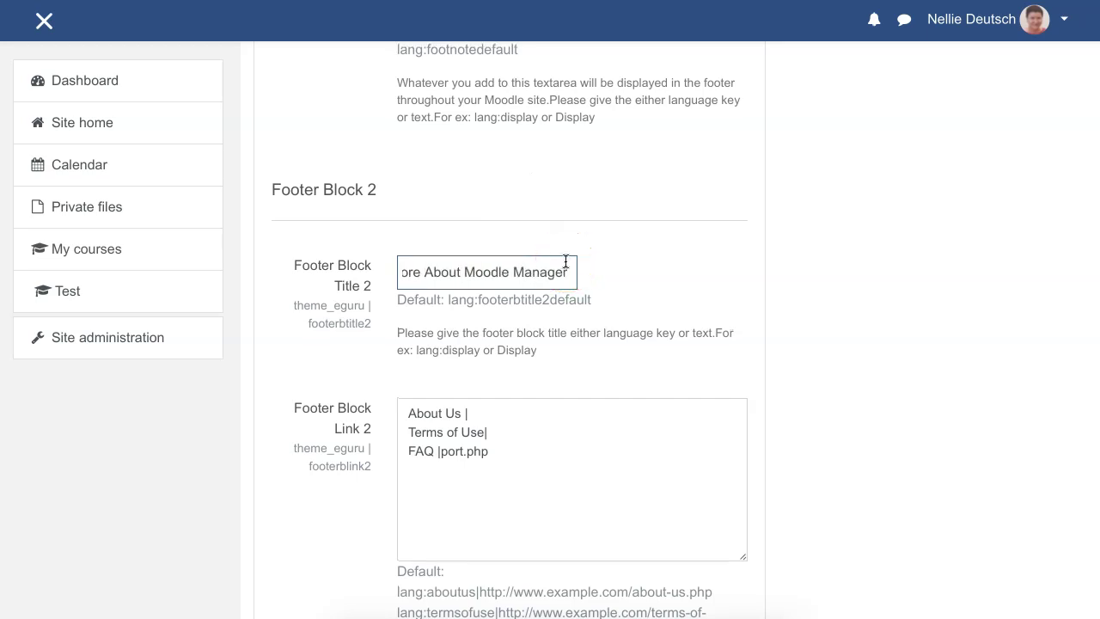
pyautogui.write(' Platform')
pyautogui.scroll(-2, 429, 310)
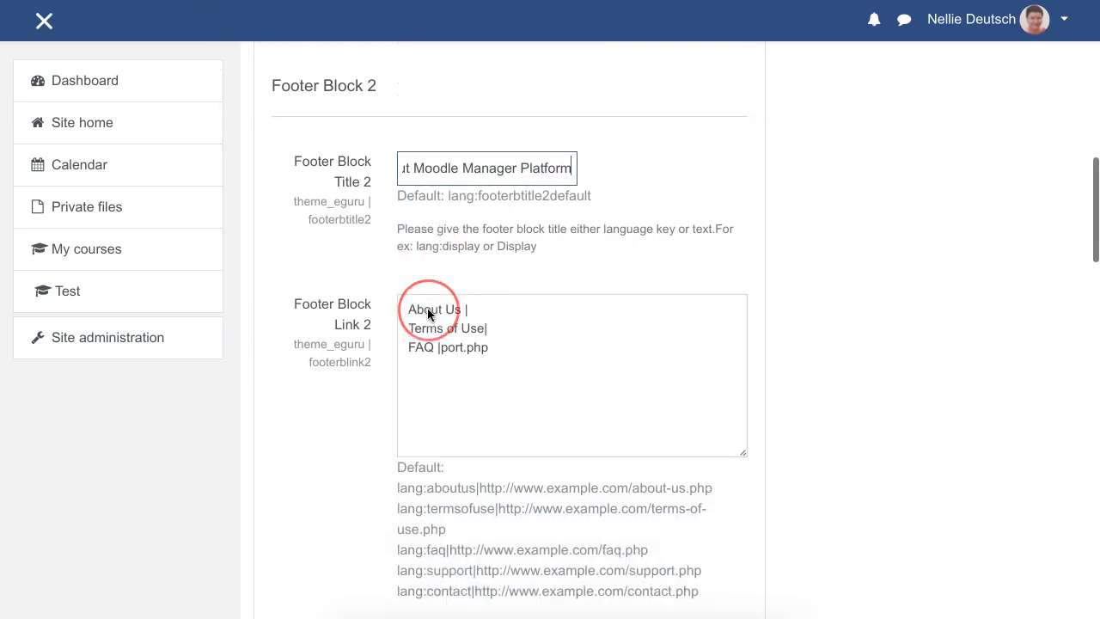
pyautogui.scroll(-5, 429, 314)
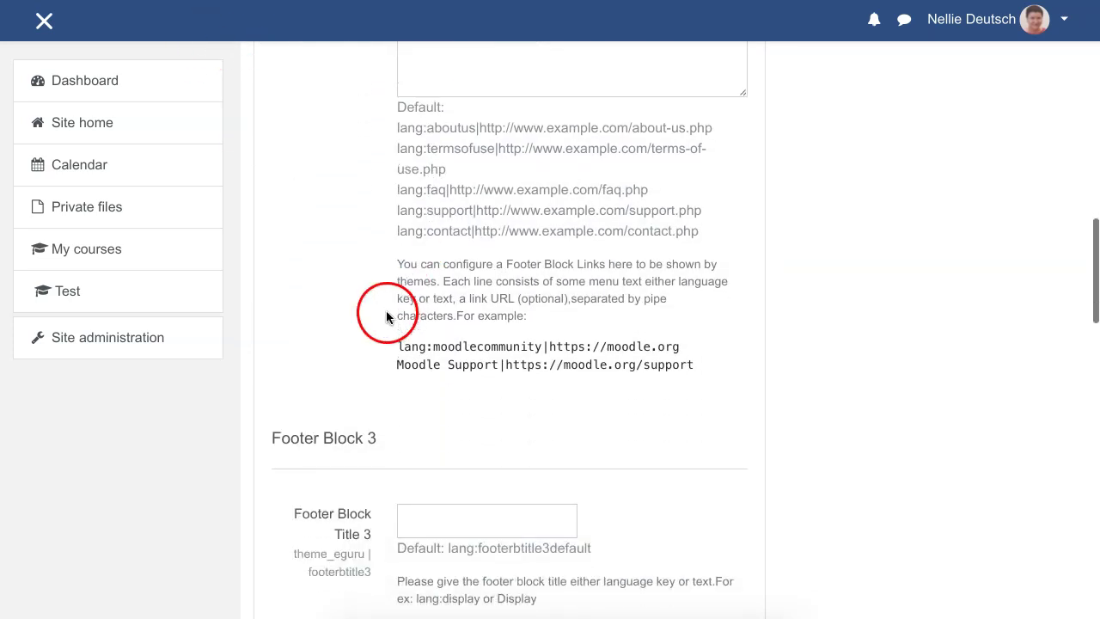
# Fill in the empty Footer Block Title 3 as 'Follow Us'.
pyautogui.scroll(-3, 404, 344)
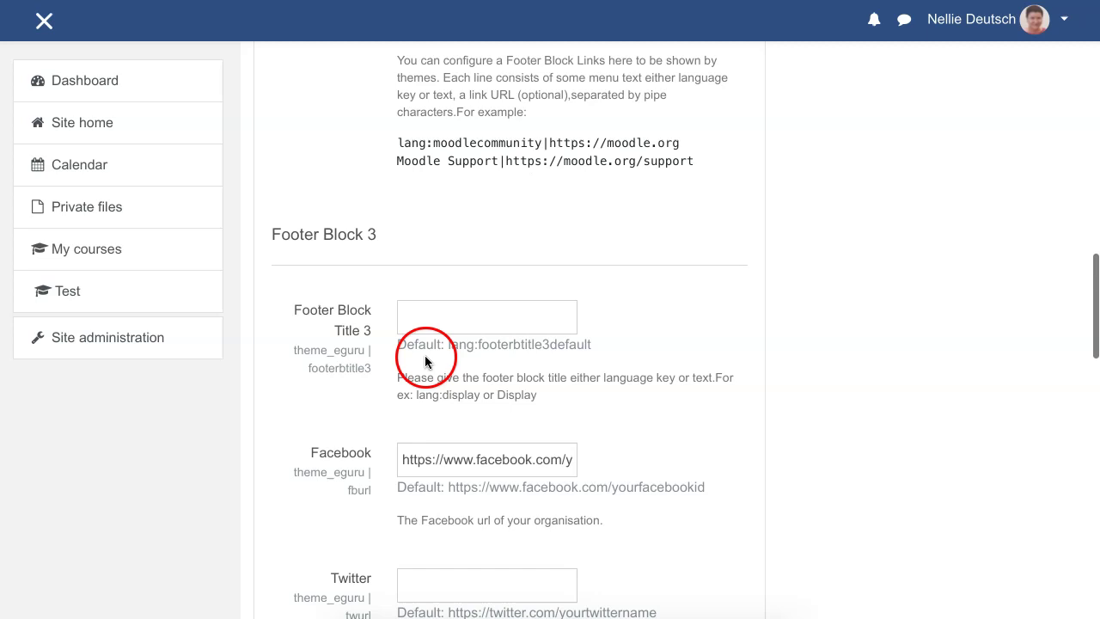
pyautogui.click(412, 324)
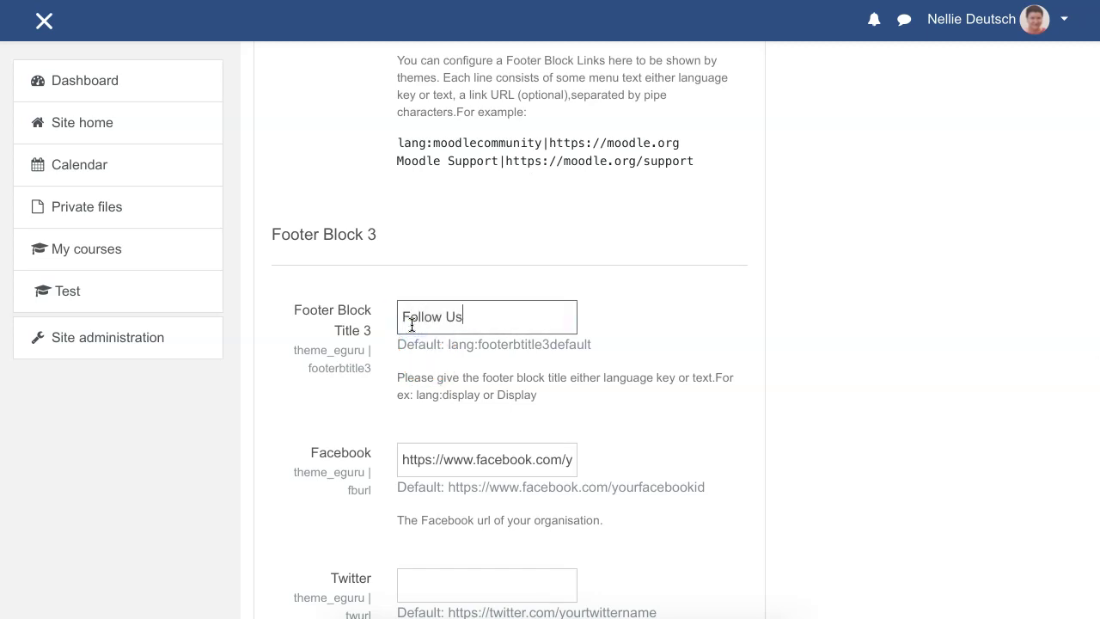
pyautogui.scroll(-1, 430, 361)
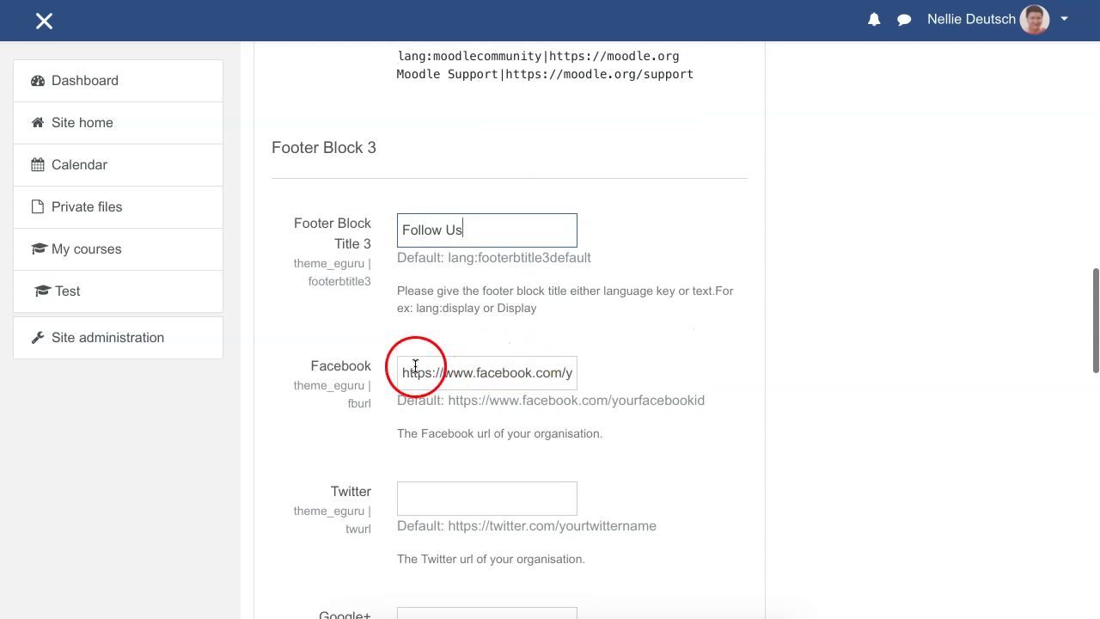
# Replace the placeholder Facebook URL with the owner's own Facebook page address.
pyautogui.moveTo(395, 373); pyautogui.dragTo(608, 372)
pyautogui.click(533, 370)
pyautogui.click(480, 372)
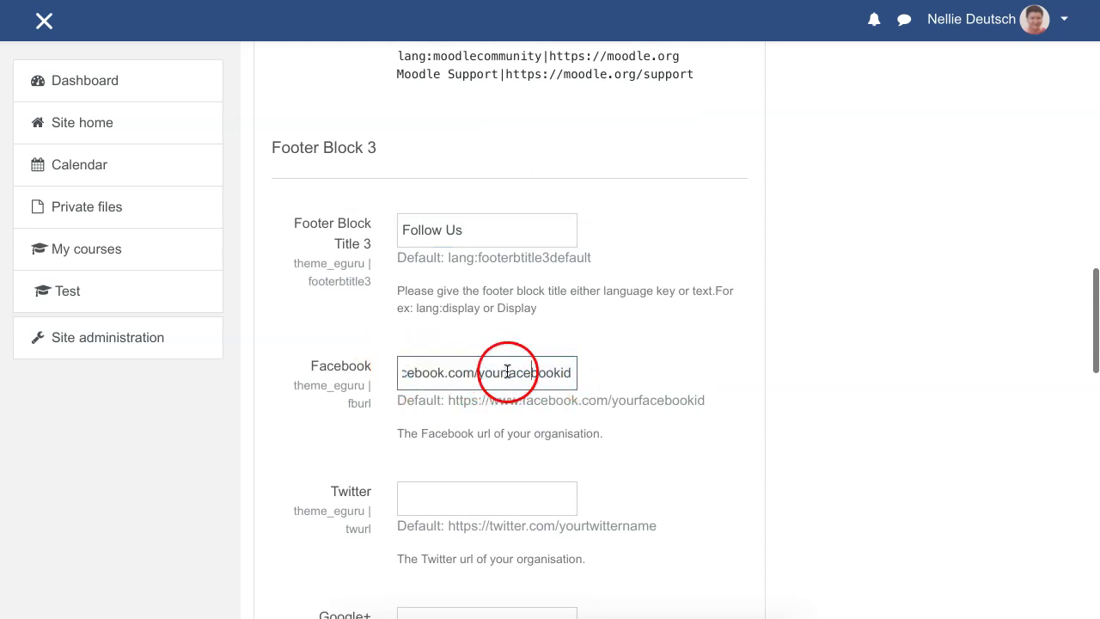
pyautogui.click(545, 370)
pyautogui.click(499, 370)
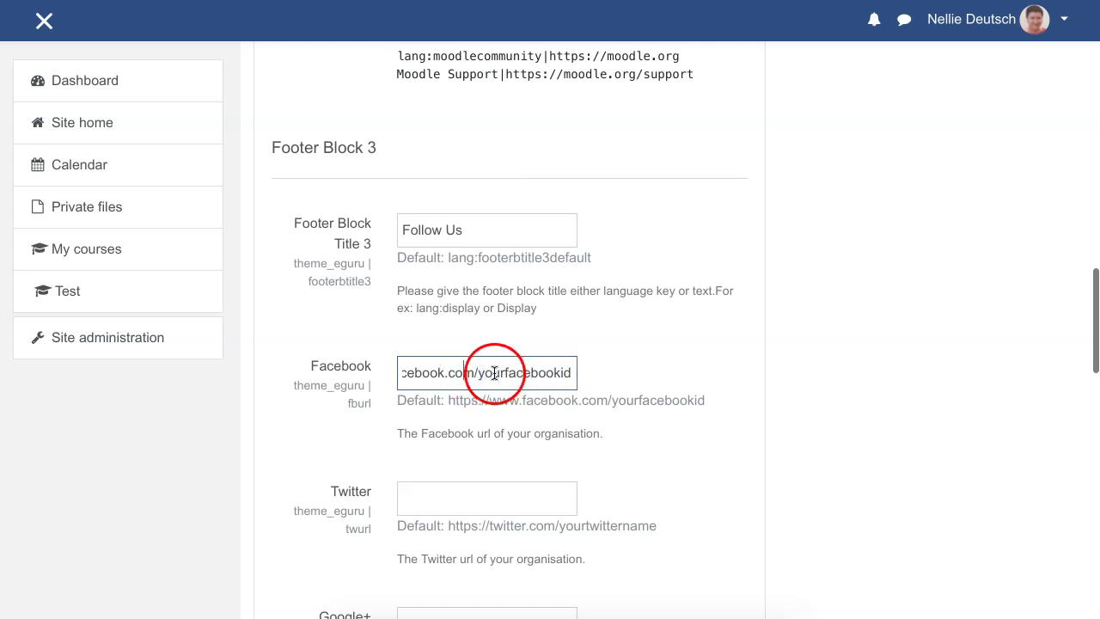
pyautogui.click(550, 370)
pyautogui.moveTo(573, 372); pyautogui.dragTo(365, 367)
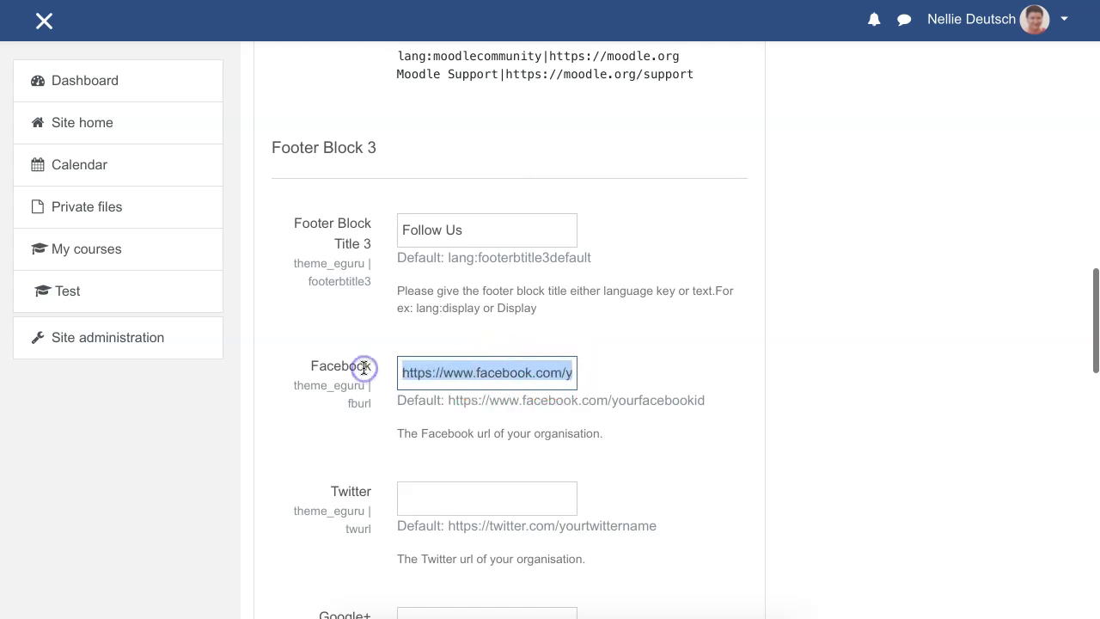
pyautogui.press('BackSpace')
pyautogui.write('https')
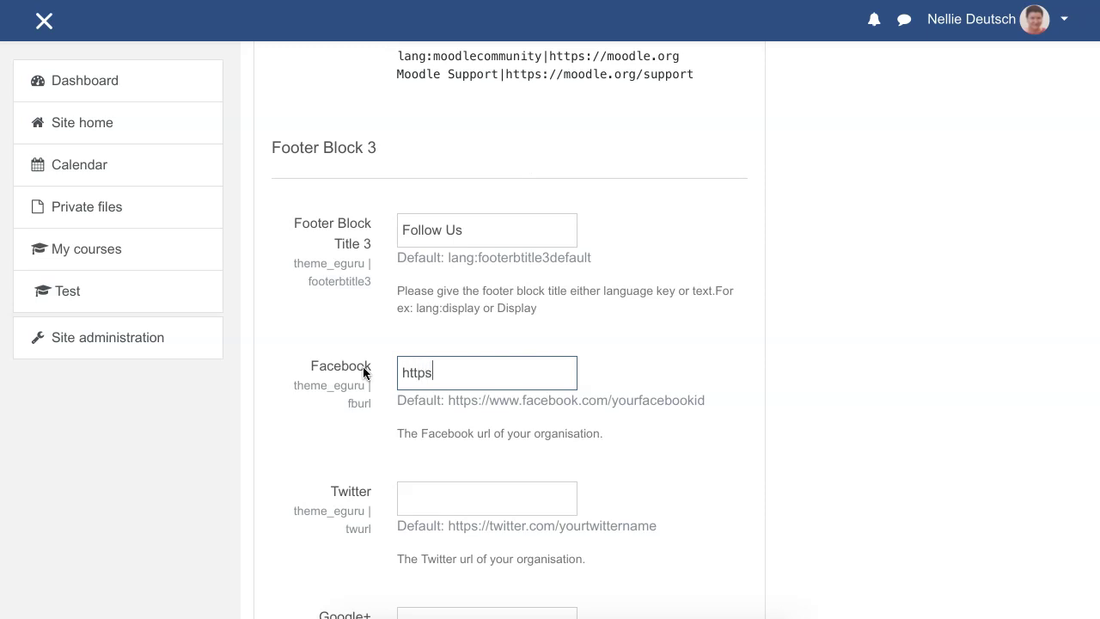
pyautogui.write(':/')
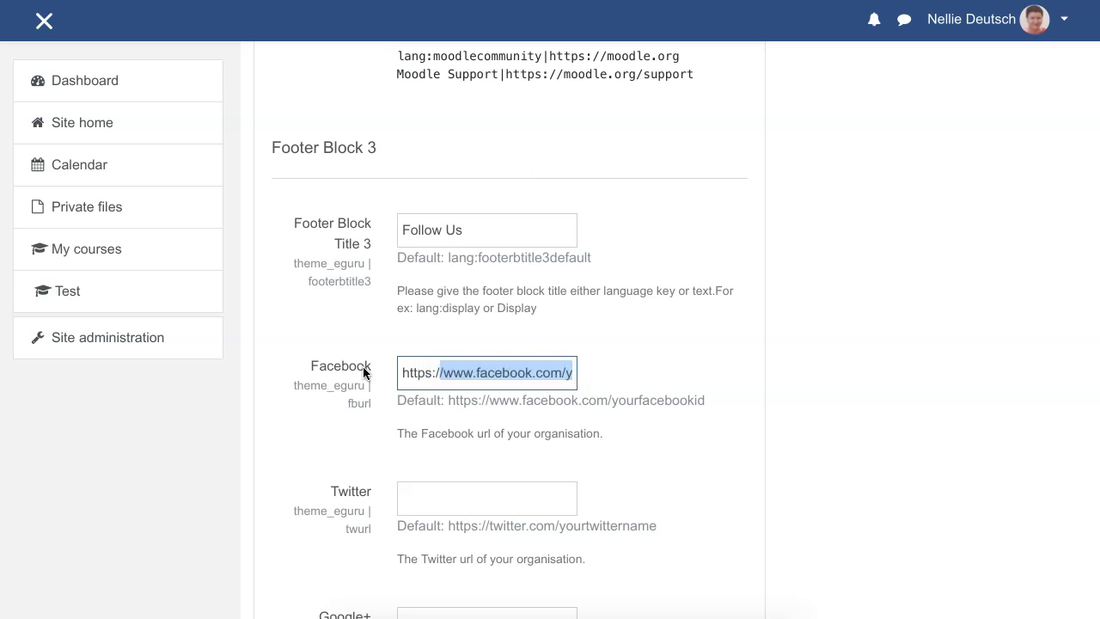
pyautogui.write('/')
pyautogui.write('www.facebook.com/drnelliedeutsch')
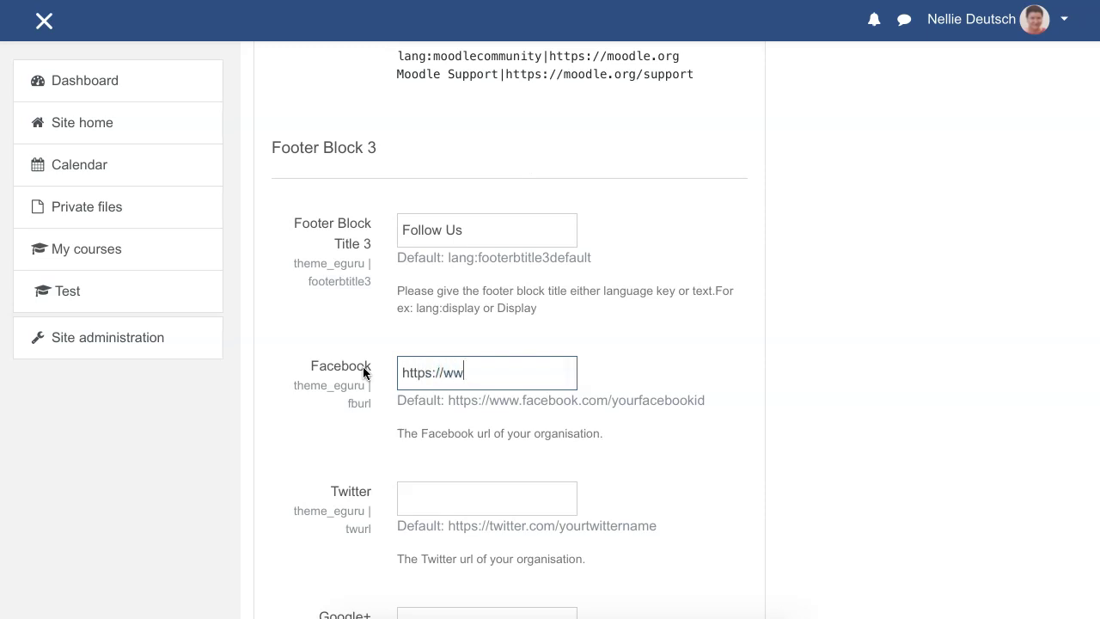
pyautogui.click(953, 311)
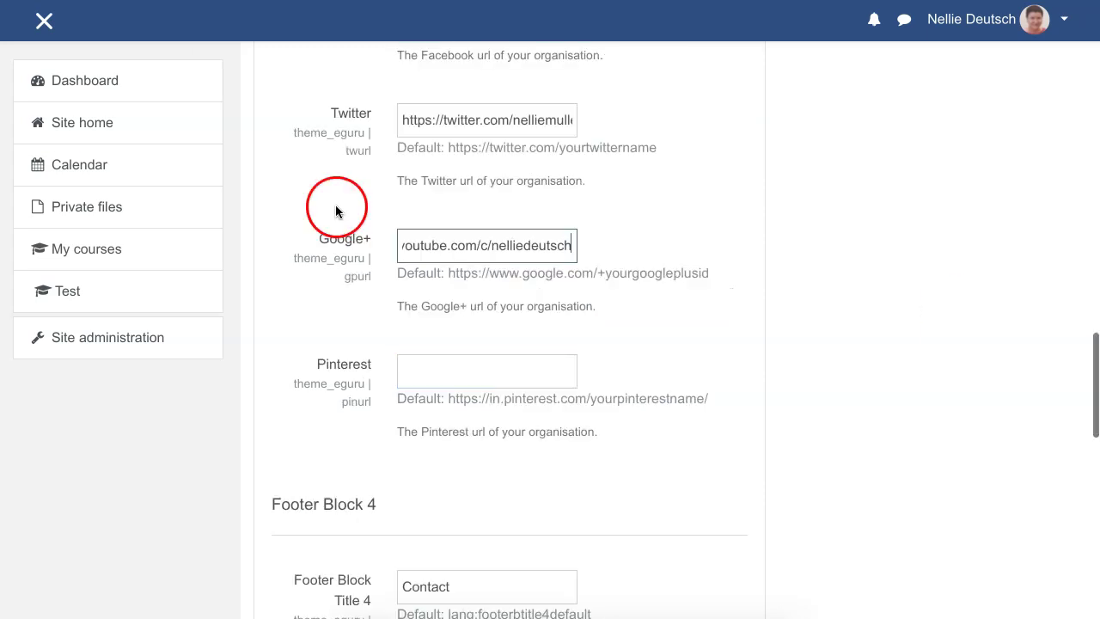
# Fill in the Twitter and Google+ fields with the owner's profile links.
pyautogui.click(429, 228)
pyautogui.scroll(-1, 381, 238)
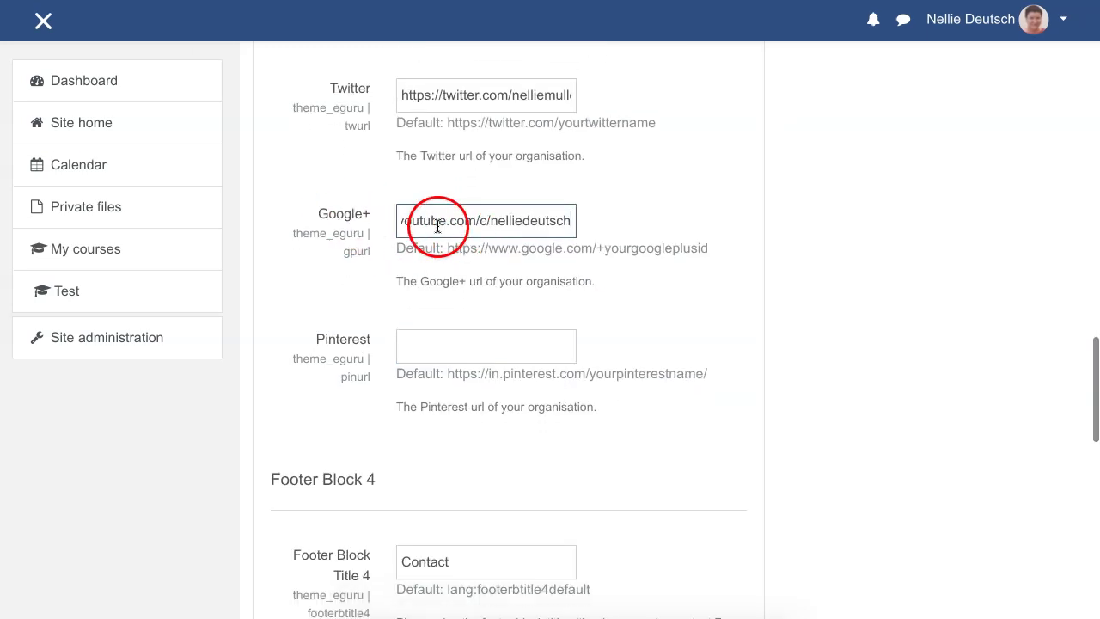
pyautogui.scroll(-2, 453, 226)
pyautogui.scroll(-2, 453, 226)
pyautogui.click(423, 439)
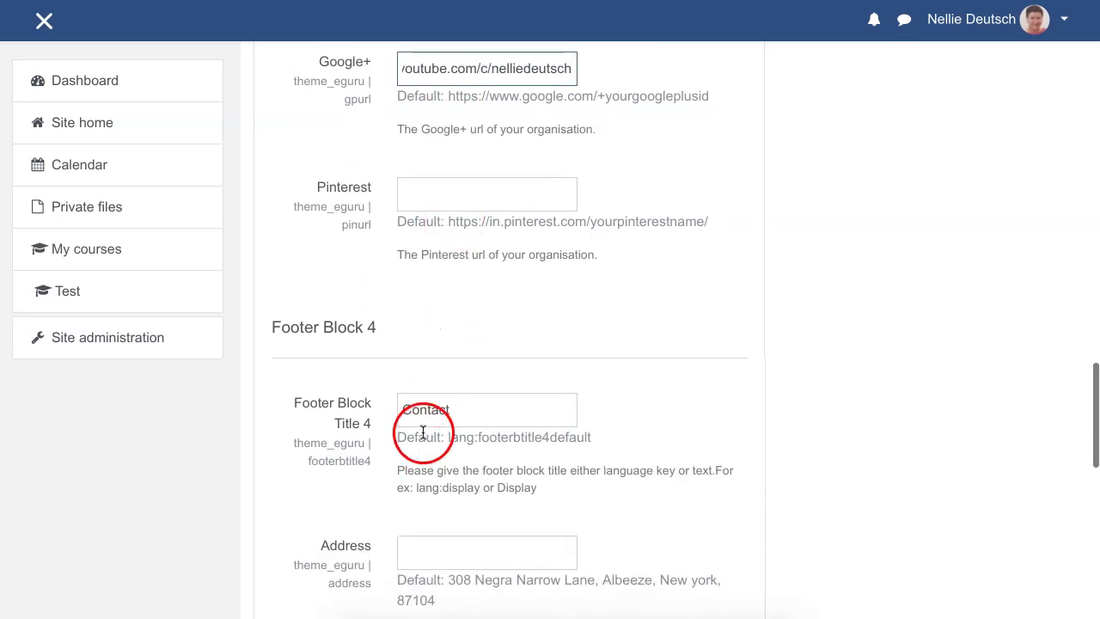
pyautogui.scroll(-3, 421, 408)
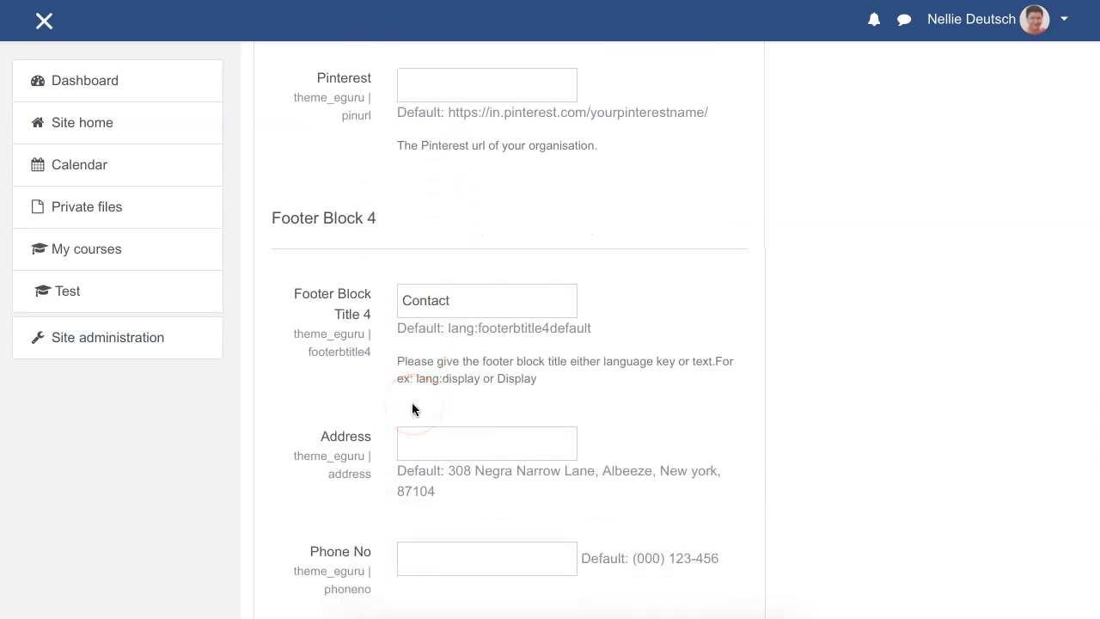
pyautogui.click(430, 410)
pyautogui.click(448, 311)
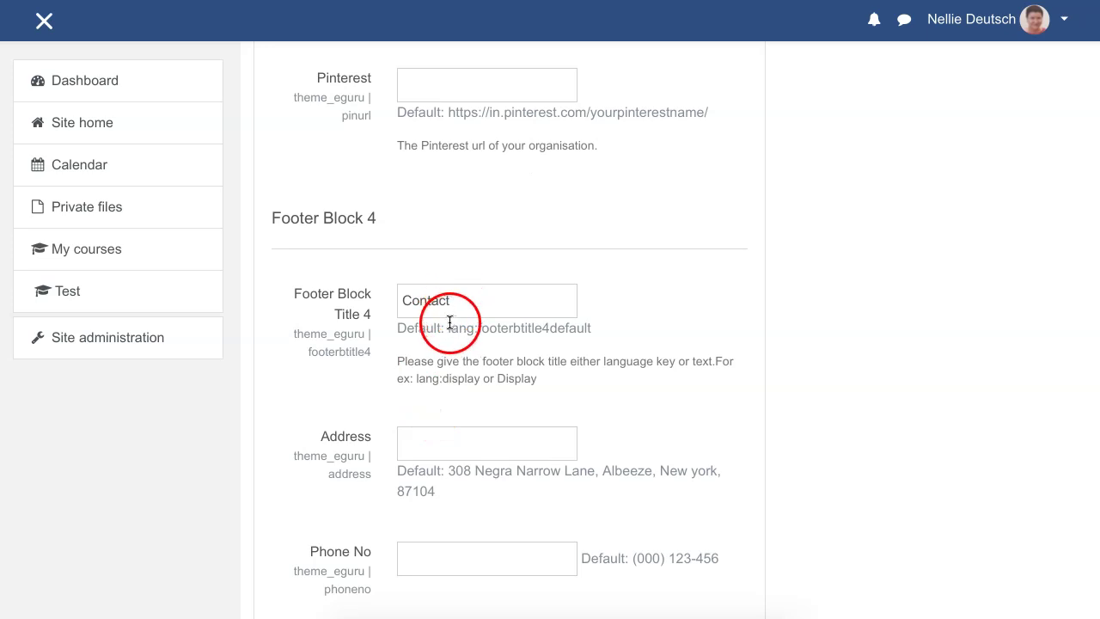
pyautogui.scroll(-3, 444, 319)
pyautogui.click(472, 180)
# Fill the footer Email field with the owner's suggested e-mail address.
pyautogui.click(422, 430)
pyautogui.scroll(-2, 422, 430)
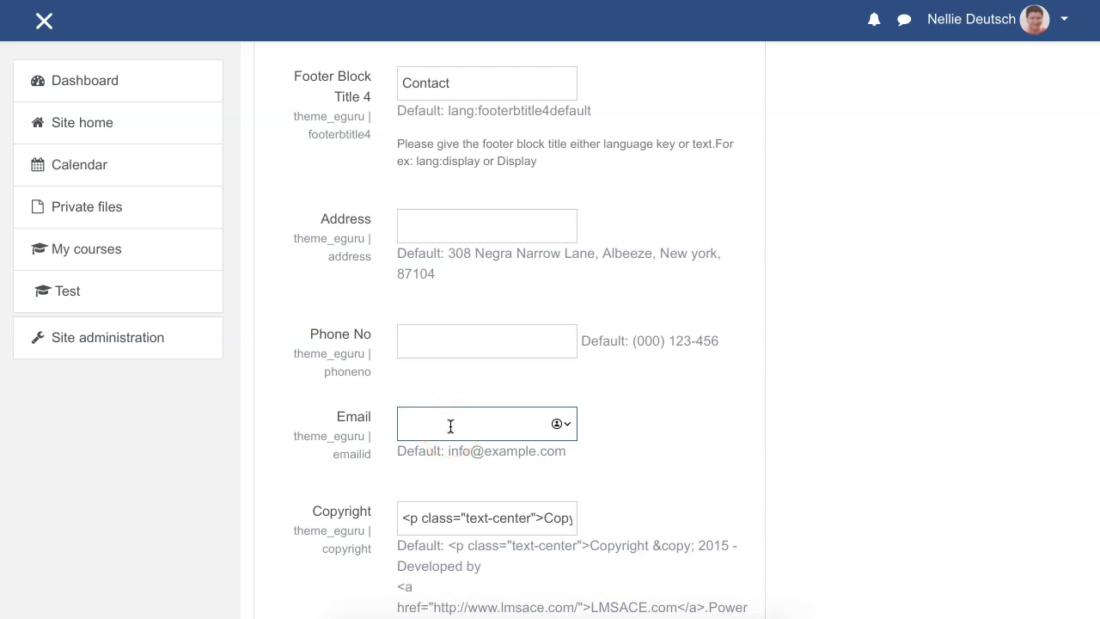
pyautogui.write('nellie.m')
pyautogui.click(441, 453)
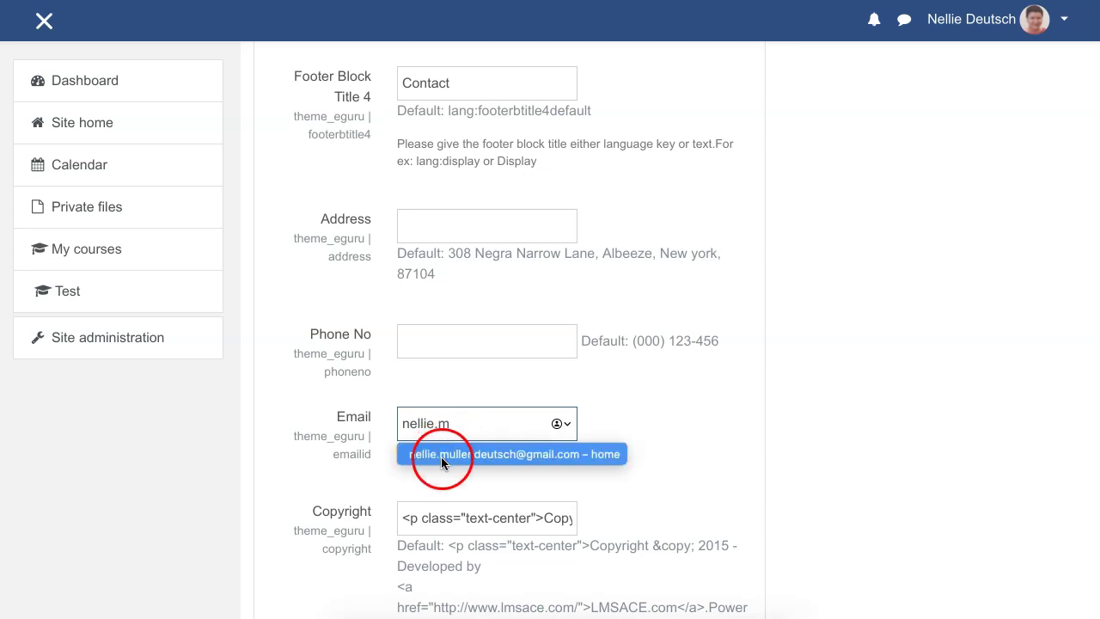
pyautogui.scroll(-2, 444, 449)
pyautogui.scroll(-3, 443, 449)
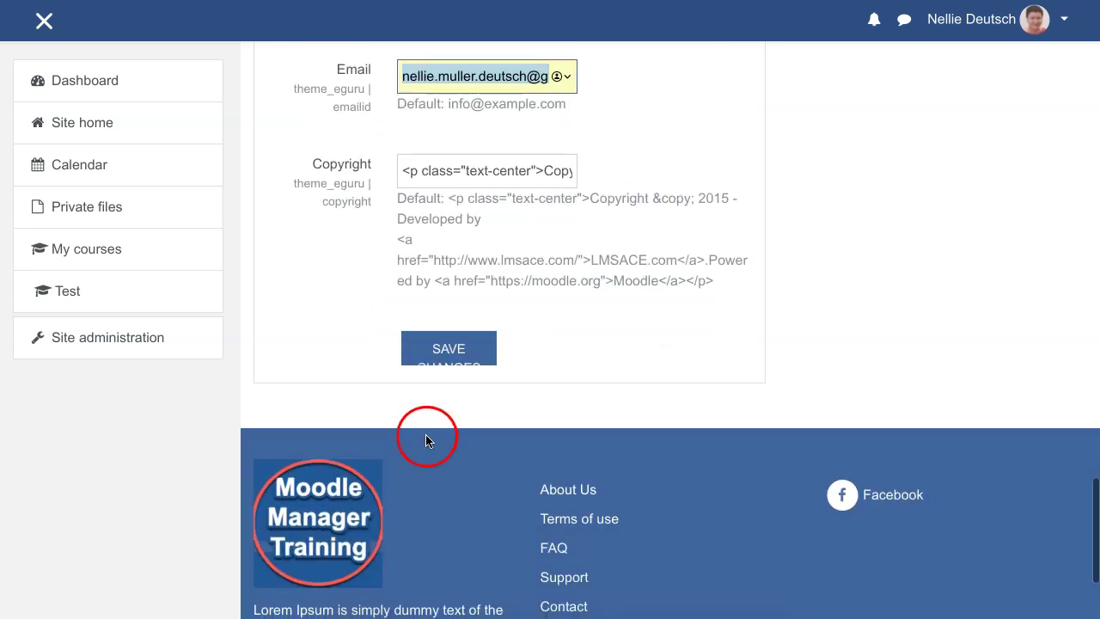
# Save the footer block settings and review the confirmation.
pyautogui.click(444, 344)
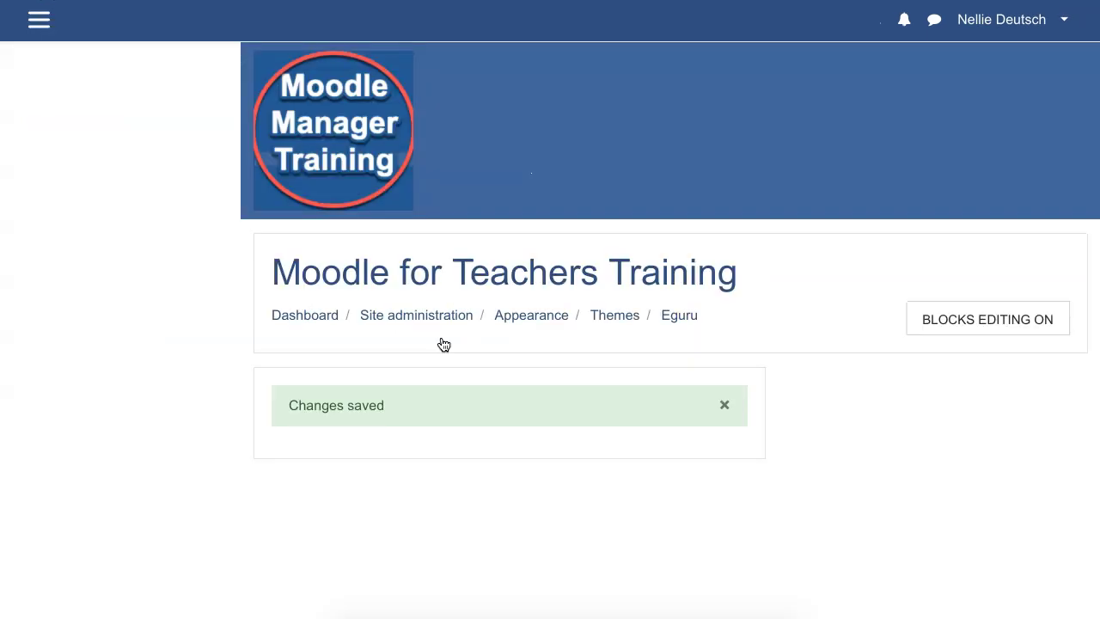
pyautogui.scroll(-7, 444, 344)
pyautogui.scroll(-15, 452, 339)
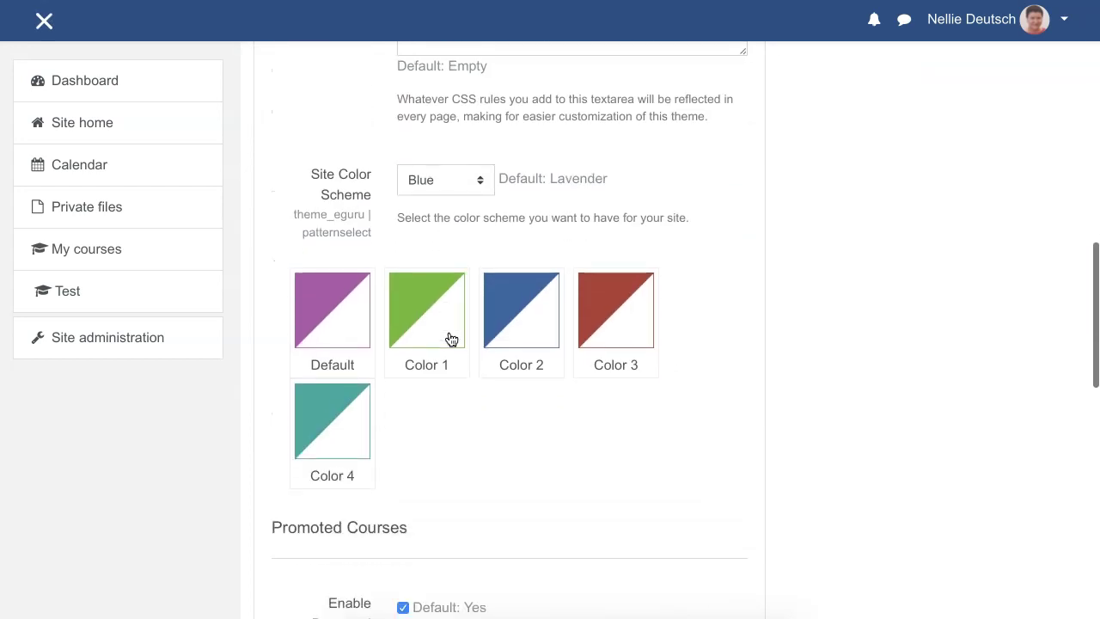
pyautogui.scroll(-1, 452, 340)
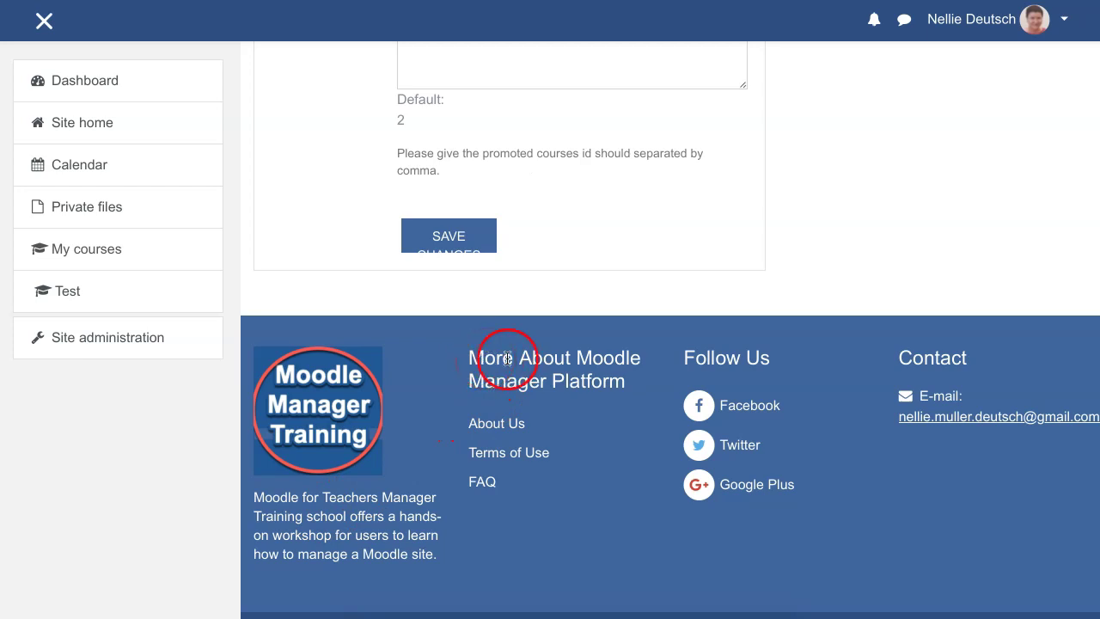
# Show the Footer Blocks section of the Eguru settings, starting at Footer Block 1.
pyautogui.scroll(10, 477, 358)
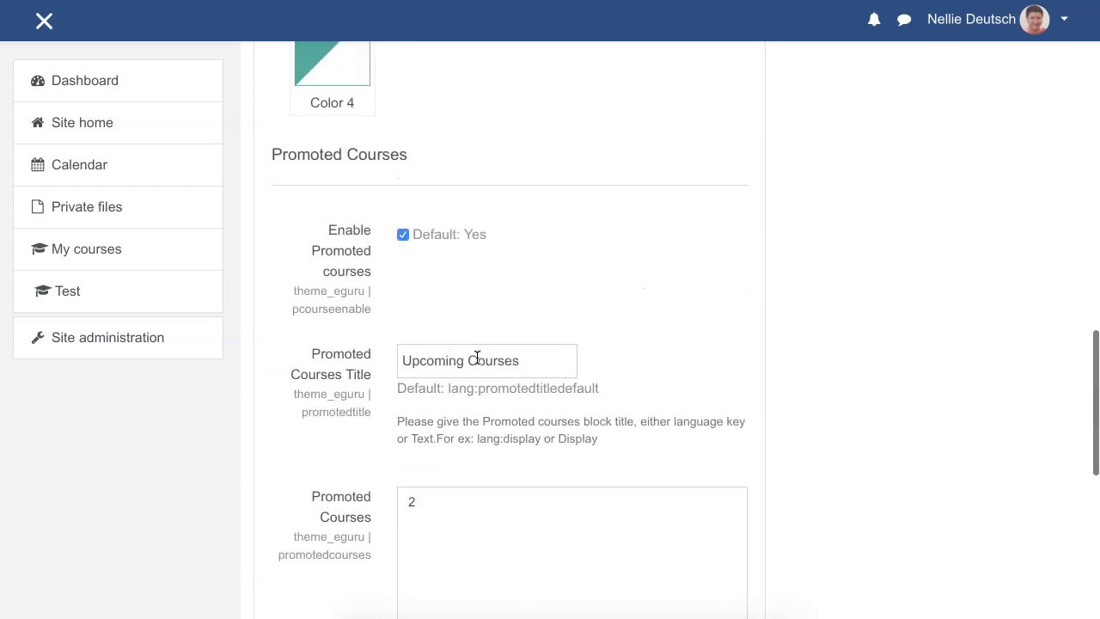
pyautogui.scroll(10, 477, 358)
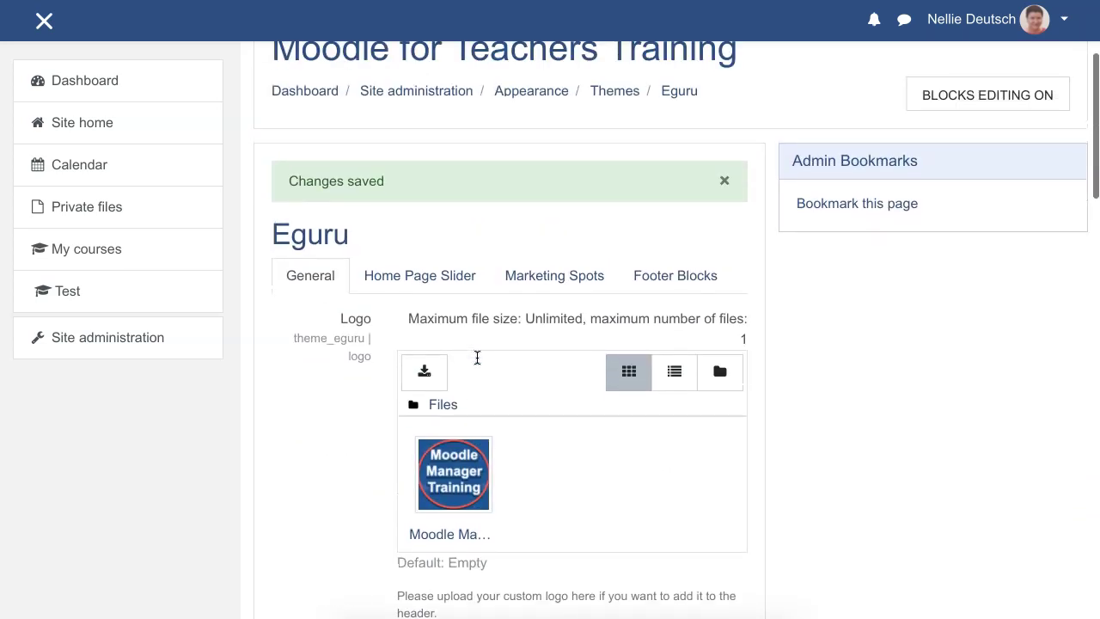
pyautogui.scroll(-10, 477, 358)
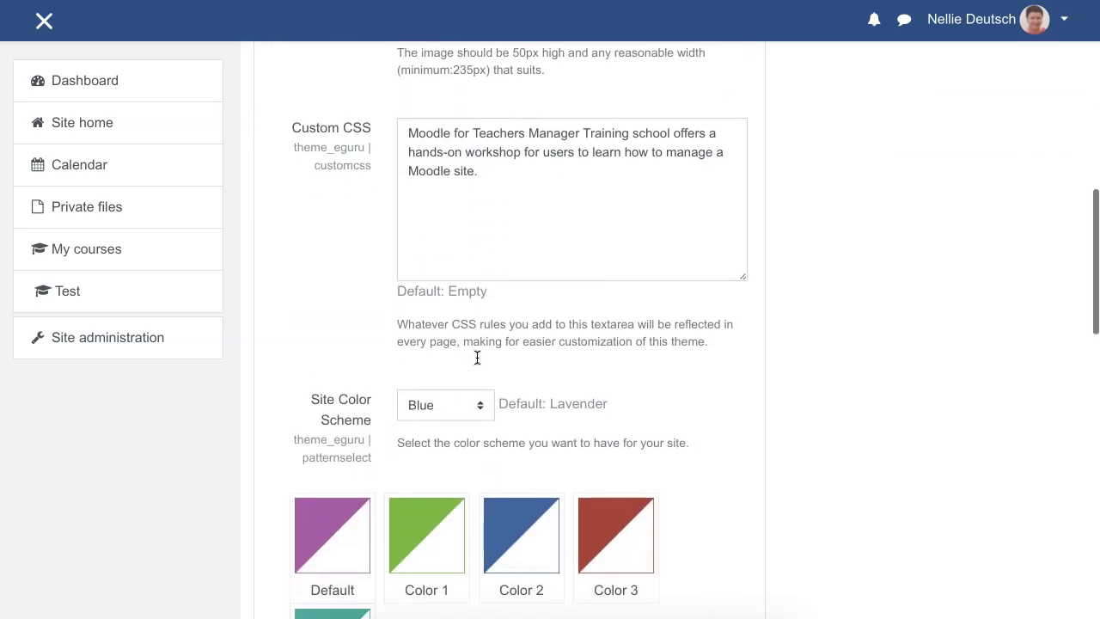
pyautogui.scroll(-10, 477, 358)
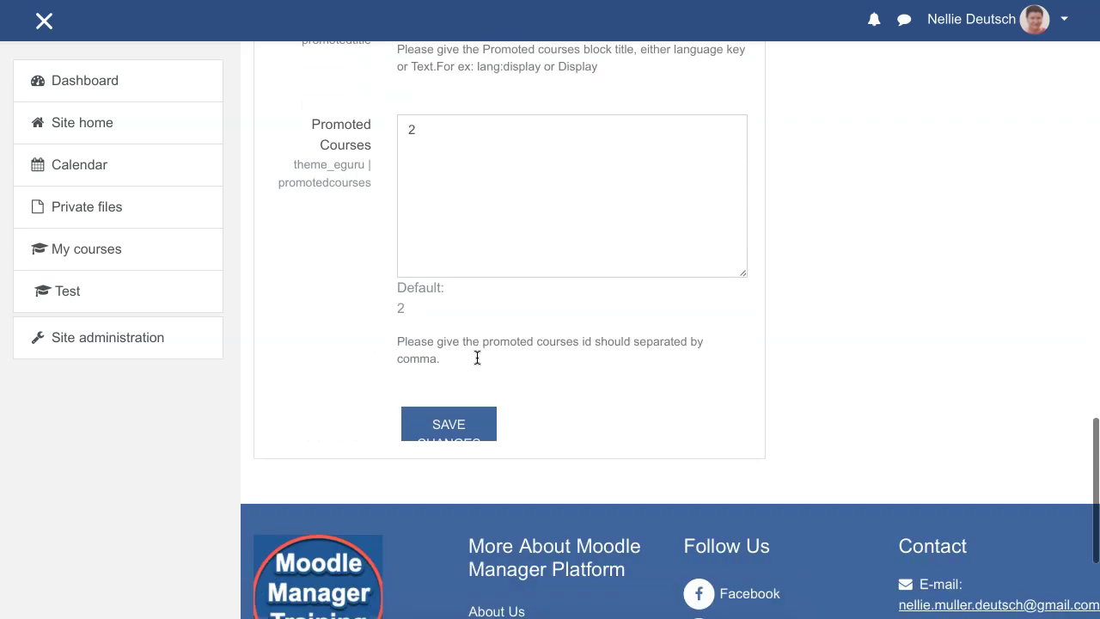
pyautogui.scroll(10, 477, 358)
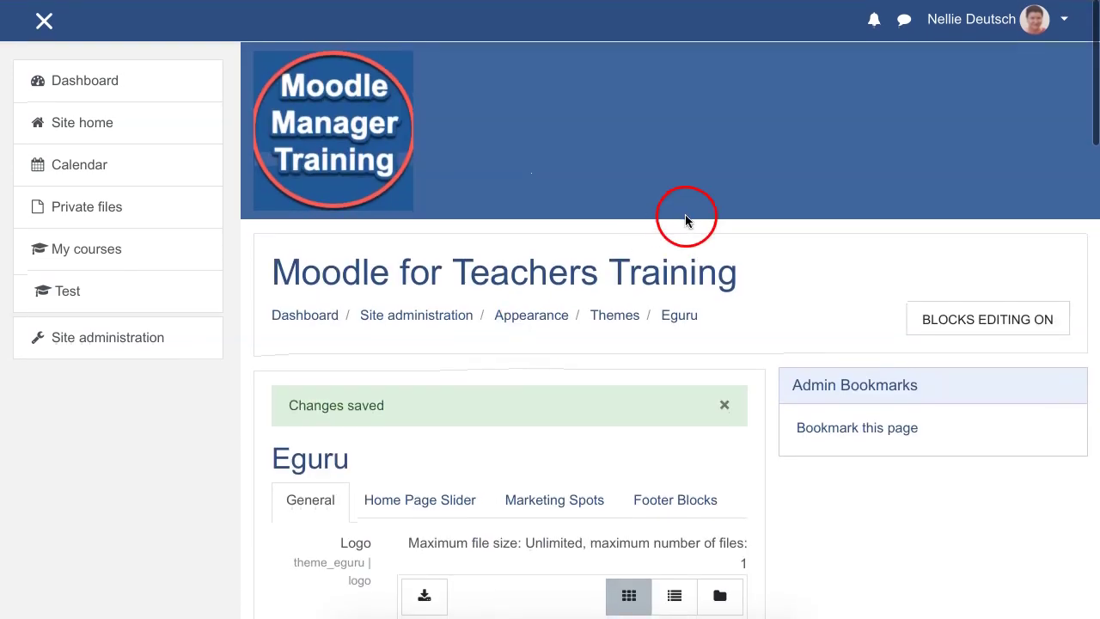
pyautogui.click(660, 501)
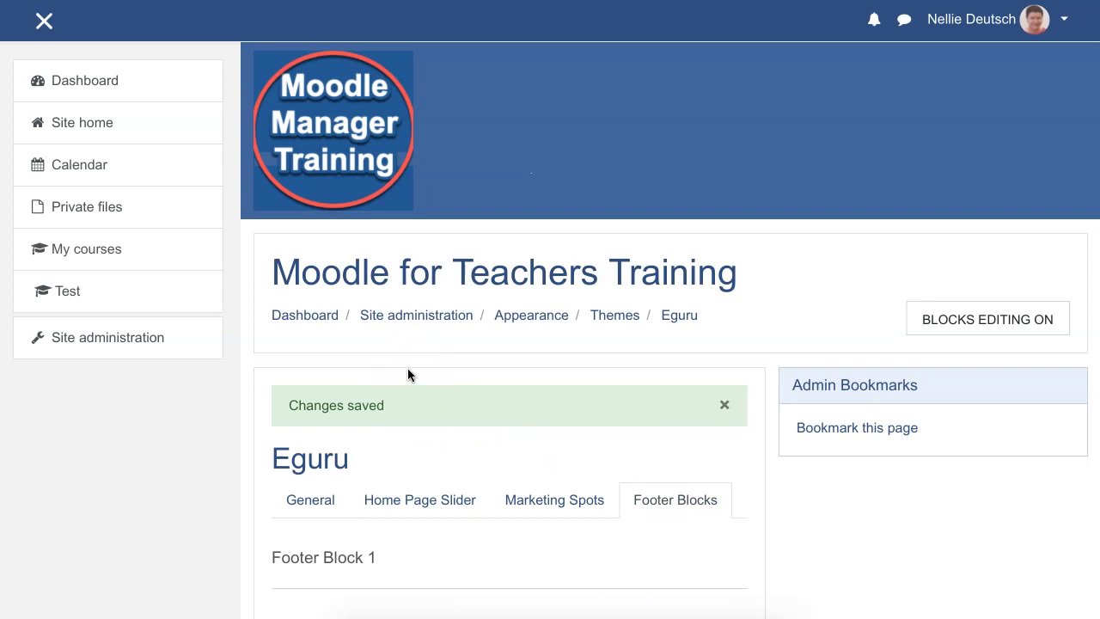
# Trim Footer Block Title 2 to 'Moodle Manager Platform' by removing 'More About'.
pyautogui.scroll(-5, 408, 369)
pyautogui.click(434, 352)
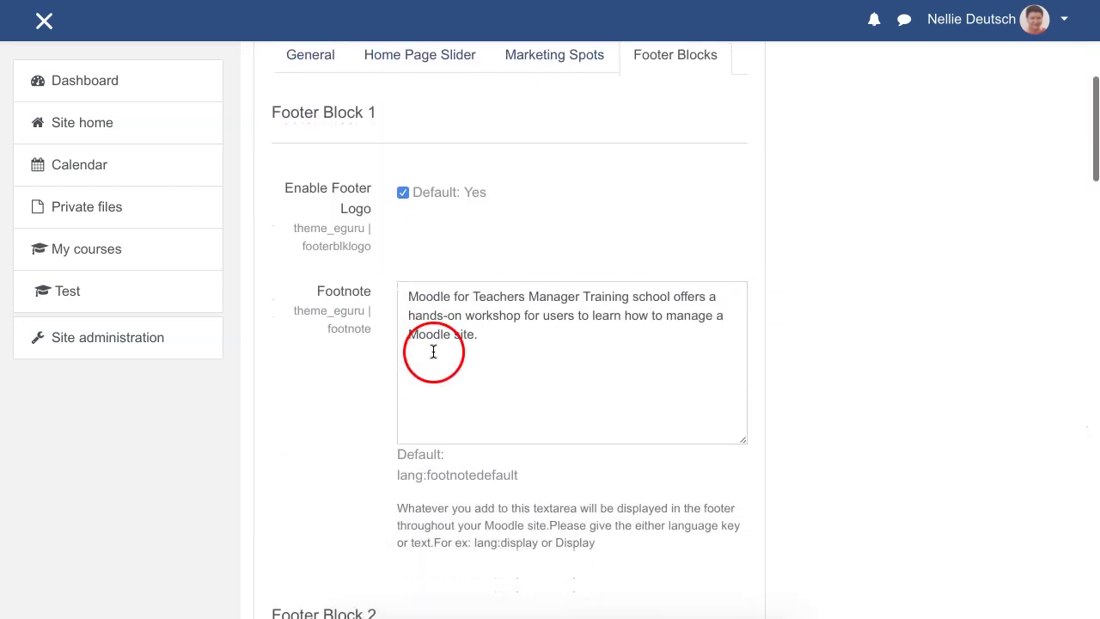
pyautogui.click(422, 347)
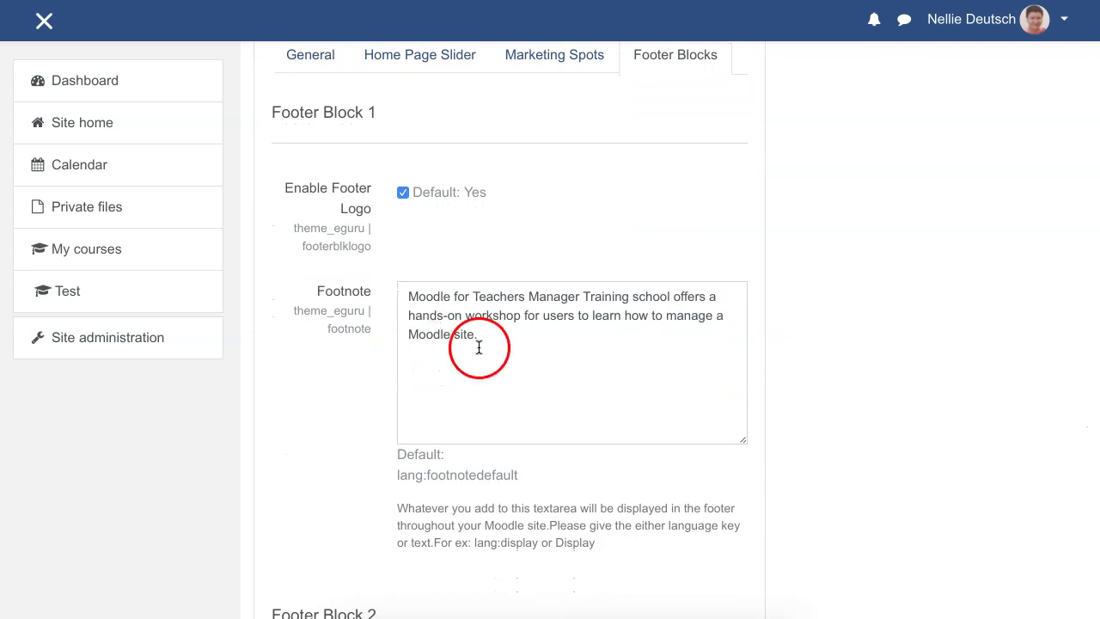
pyautogui.scroll(-4, 440, 312)
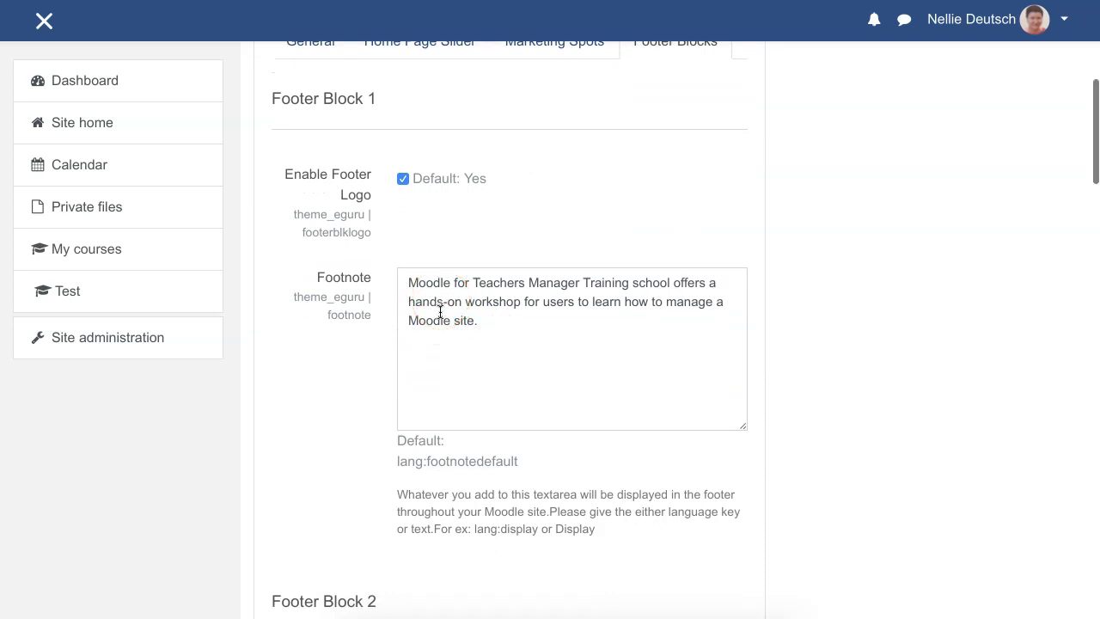
pyautogui.click(437, 331)
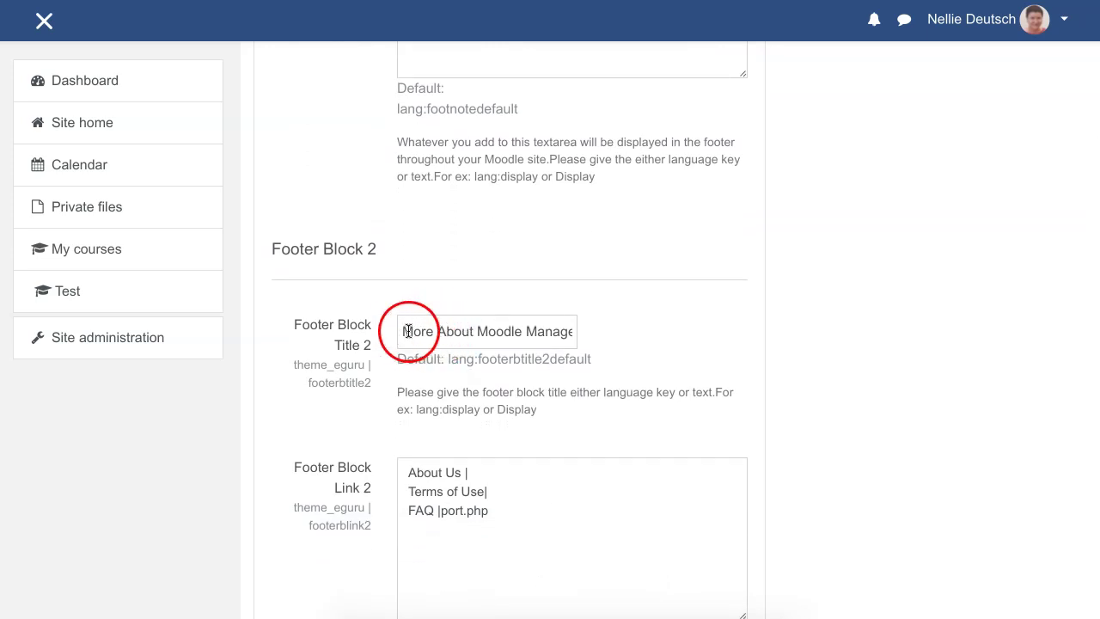
pyautogui.moveTo(415, 331); pyautogui.dragTo(437, 331)
pyautogui.press('BackSpace')
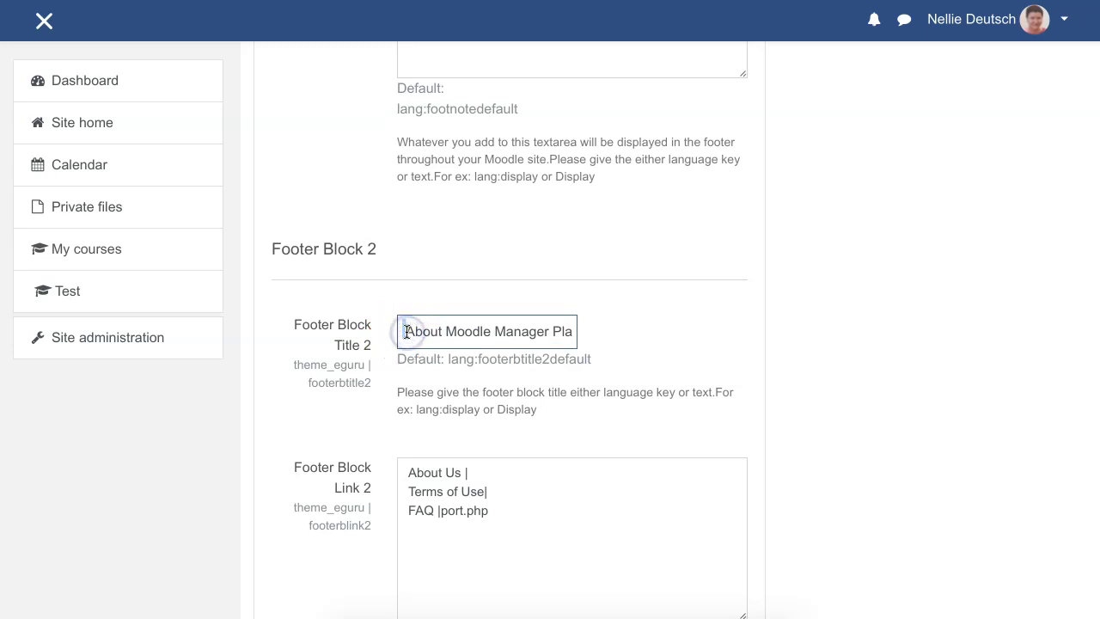
pyautogui.press('Delete')
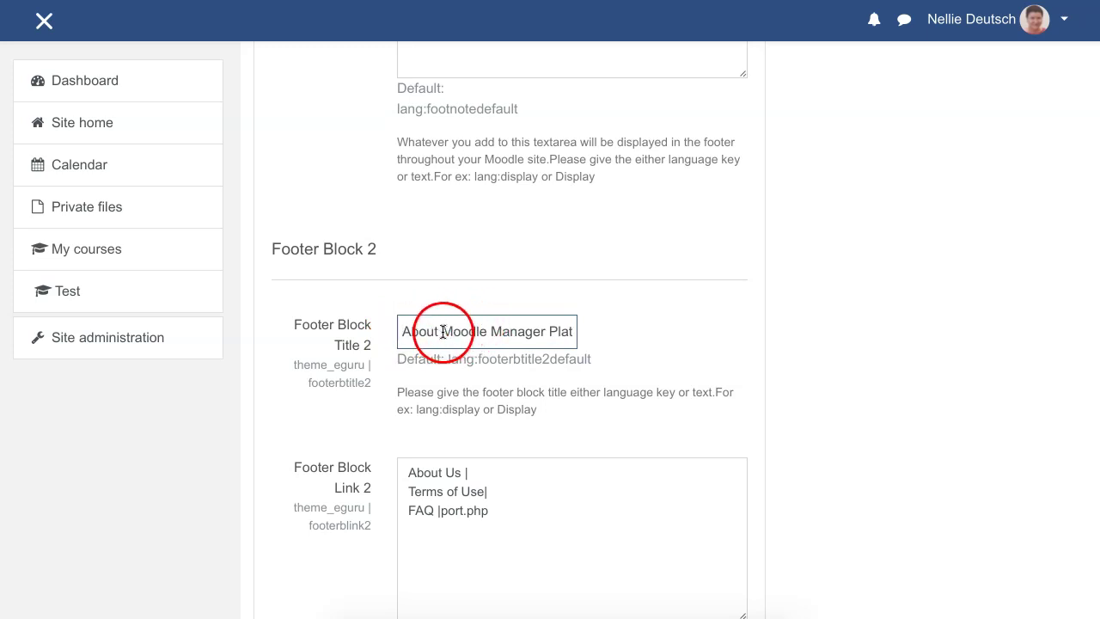
pyautogui.moveTo(442, 330); pyautogui.dragTo(403, 329)
pyautogui.press('Delete')
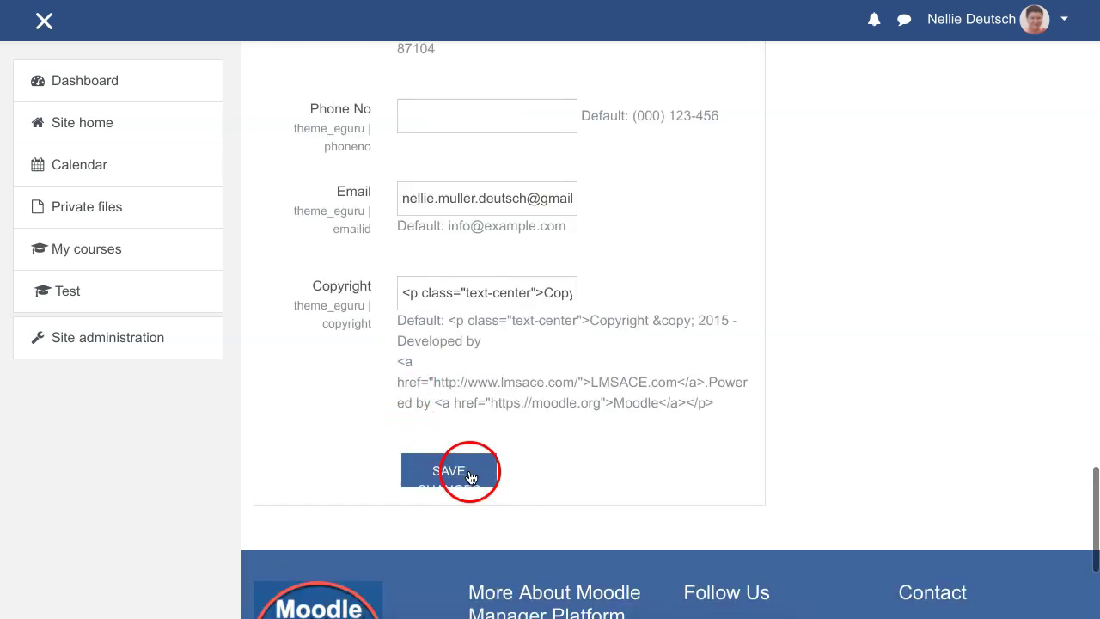
# Save the Eguru theme settings again.
pyautogui.click(471, 478)
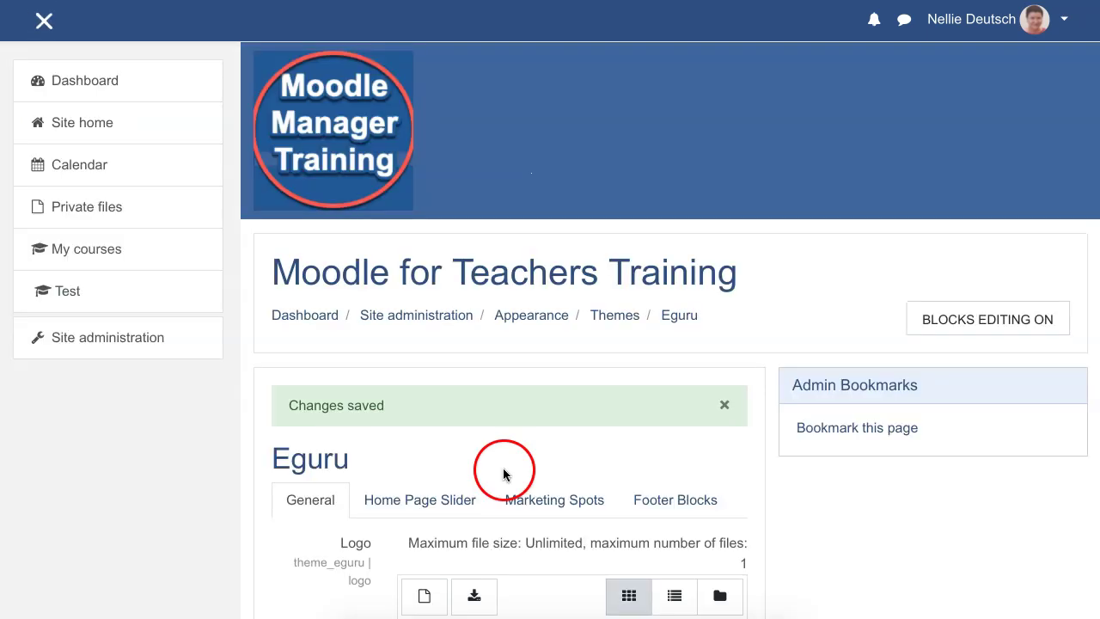
pyautogui.scroll(-3, 515, 434)
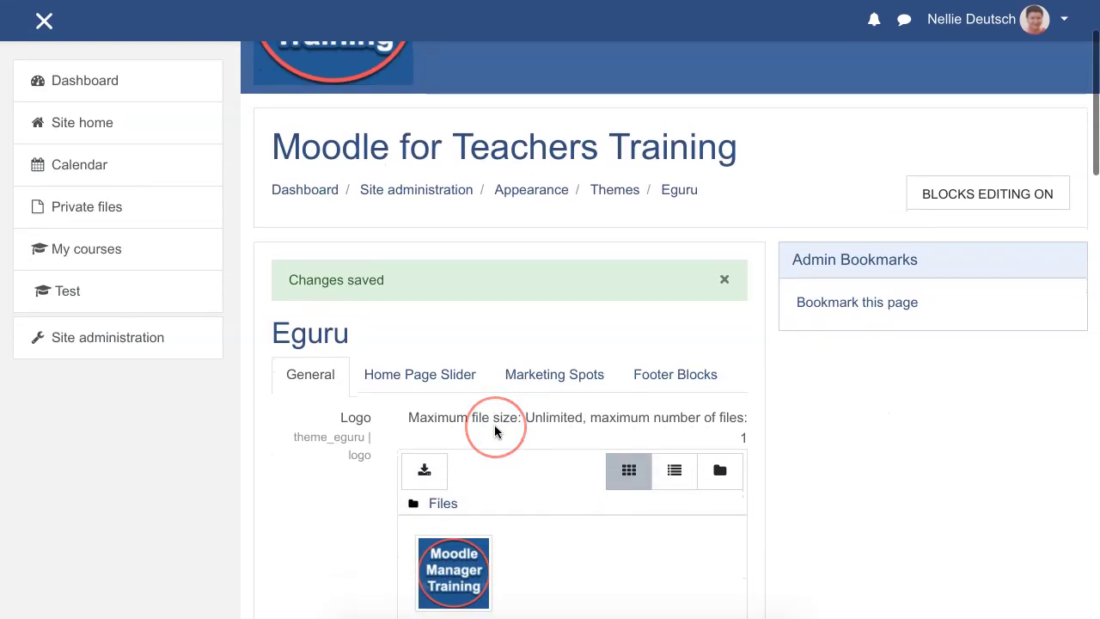
pyautogui.scroll(2, 497, 433)
pyautogui.scroll(-2, 533, 412)
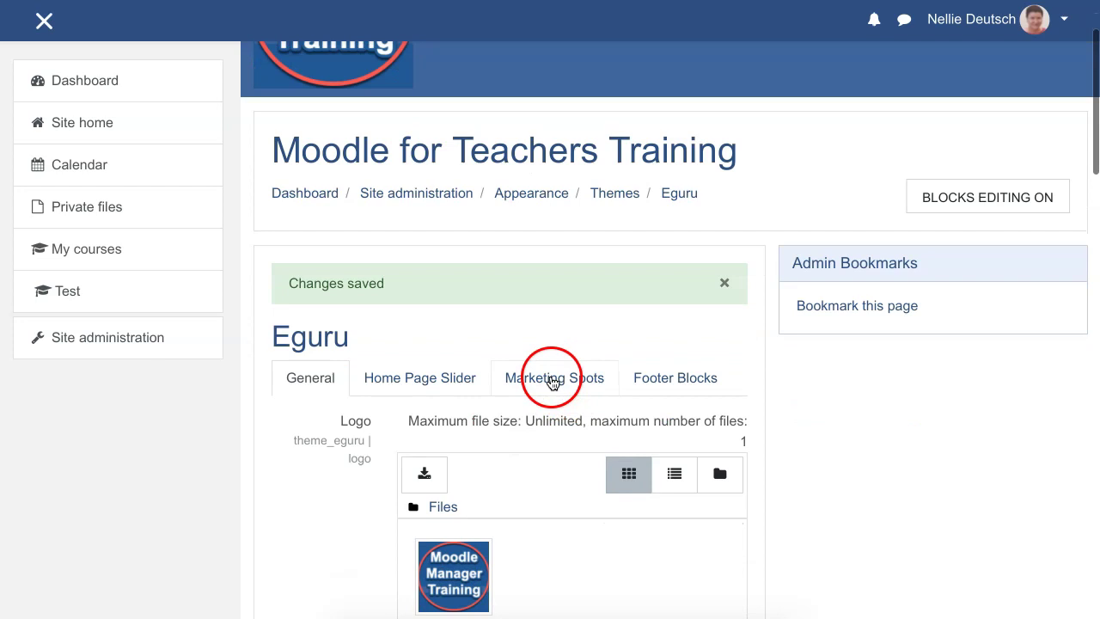
# Clear the Marketing Spot 1 globe icon, title and description fields.
pyautogui.click(553, 378)
pyautogui.scroll(-5, 507, 384)
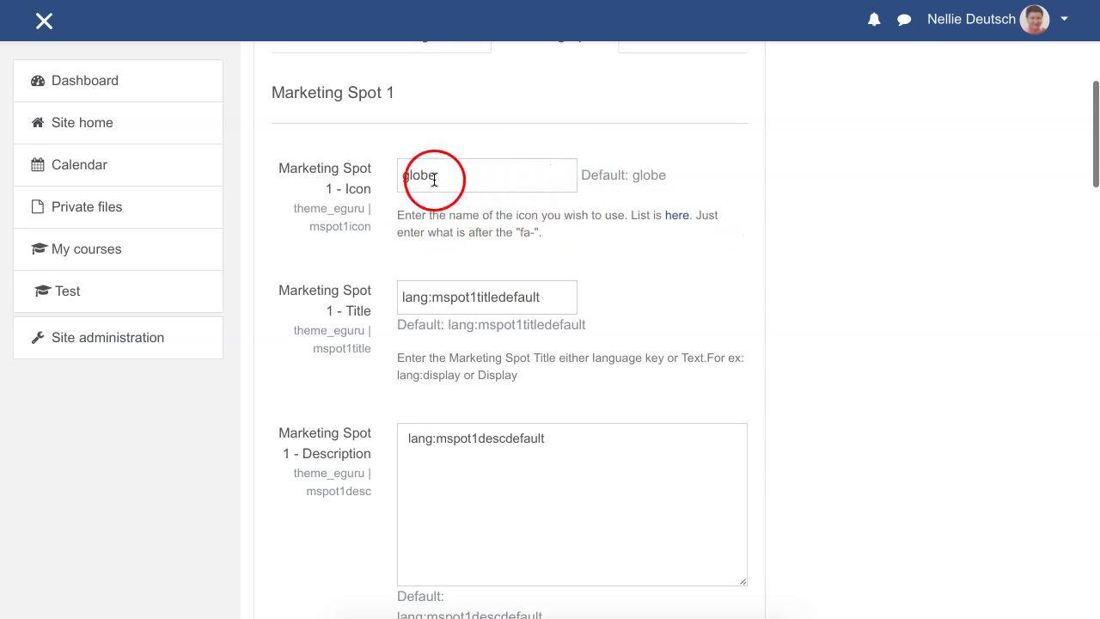
pyautogui.moveTo(440, 176); pyautogui.dragTo(403, 176)
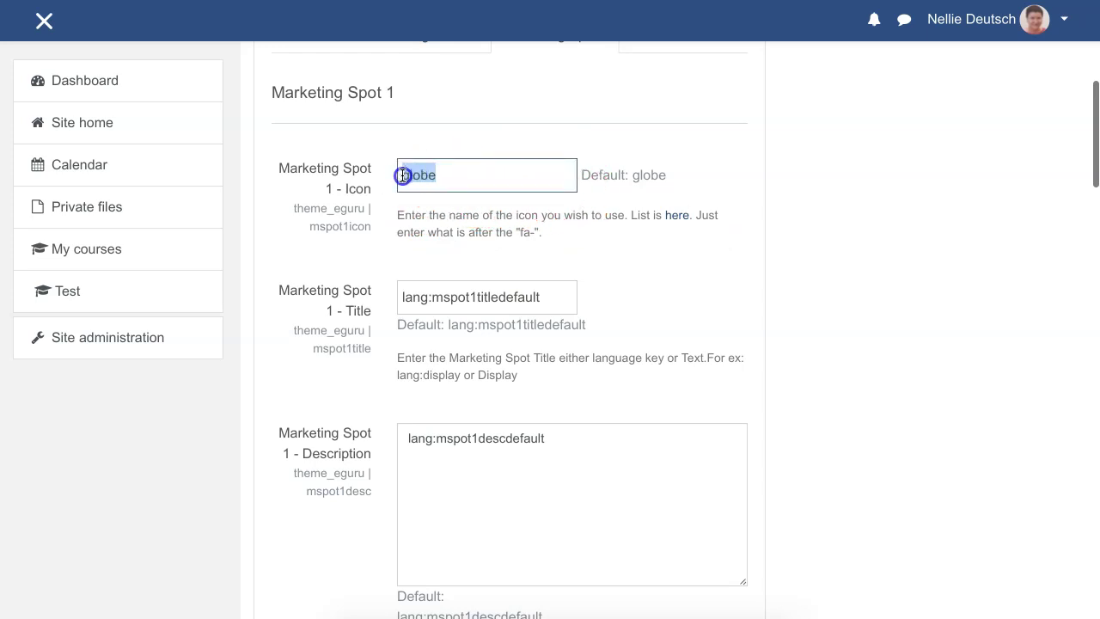
pyautogui.press('BackSpace')
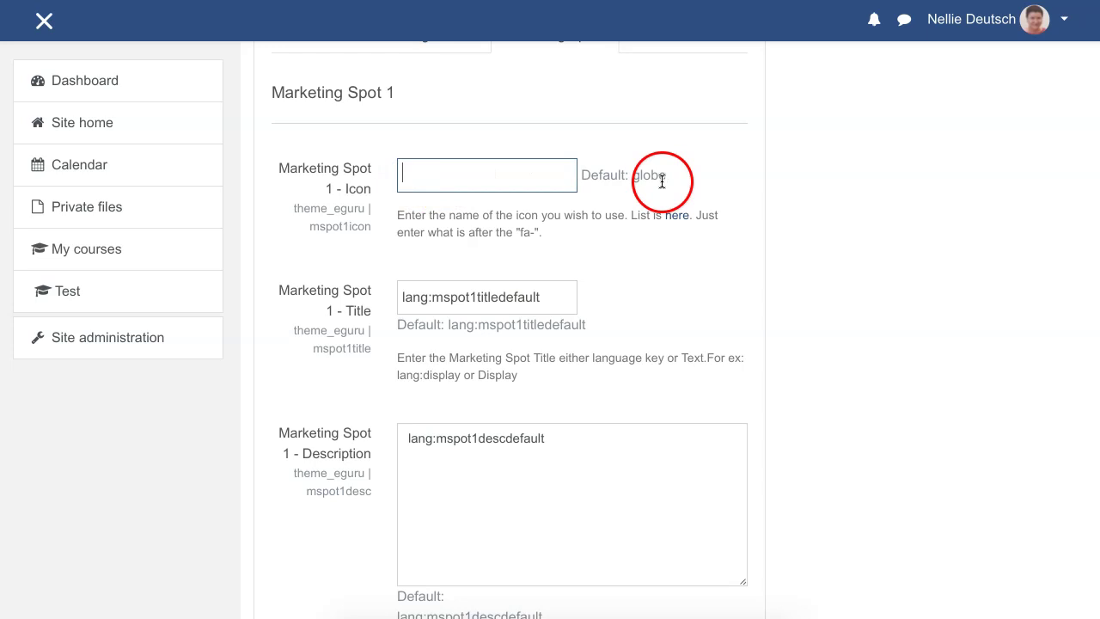
pyautogui.scroll(-1, 550, 241)
pyautogui.moveTo(549, 269); pyautogui.dragTo(405, 265)
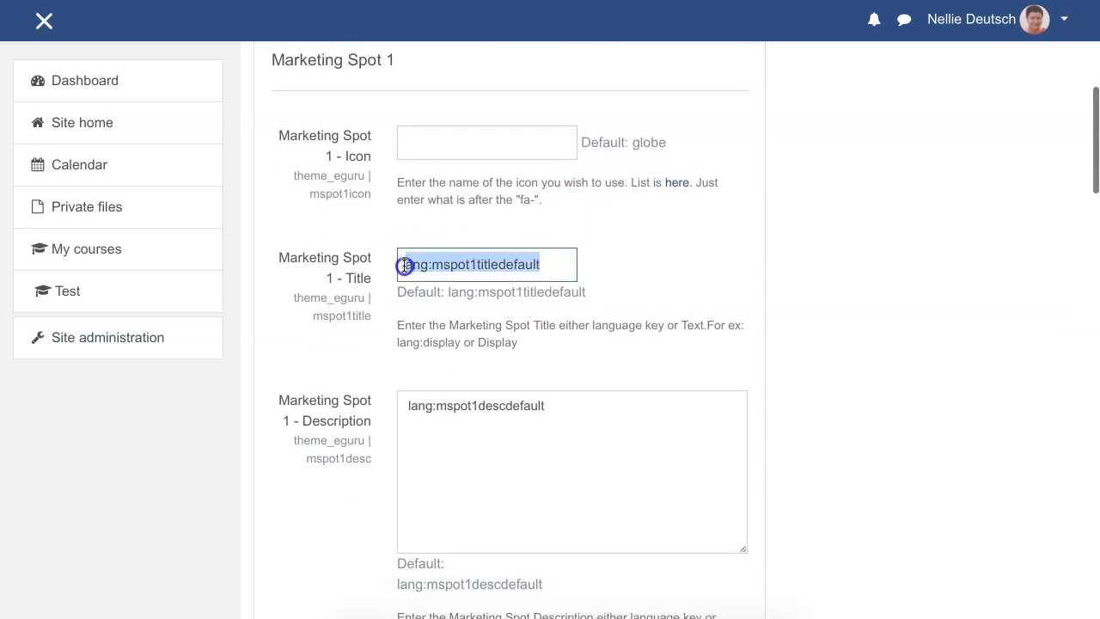
pyautogui.press('BackSpace')
pyautogui.hotkey('ctrl', 'z')
pyautogui.press('BackSpace')
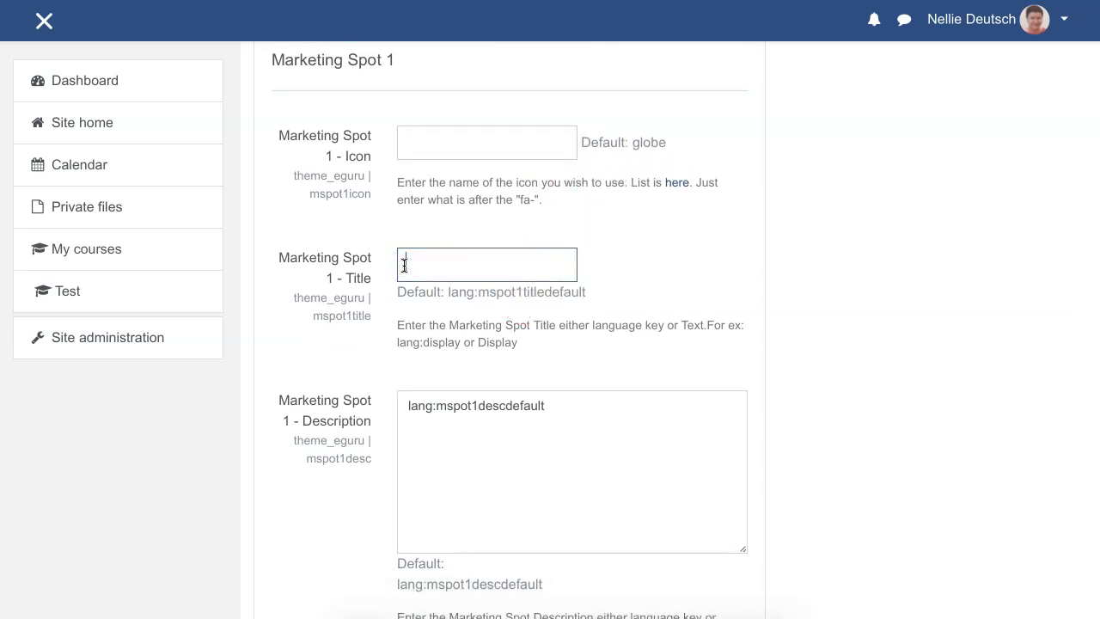
pyautogui.click(405, 265)
pyautogui.click(405, 265)
pyautogui.scroll(-1, 532, 316)
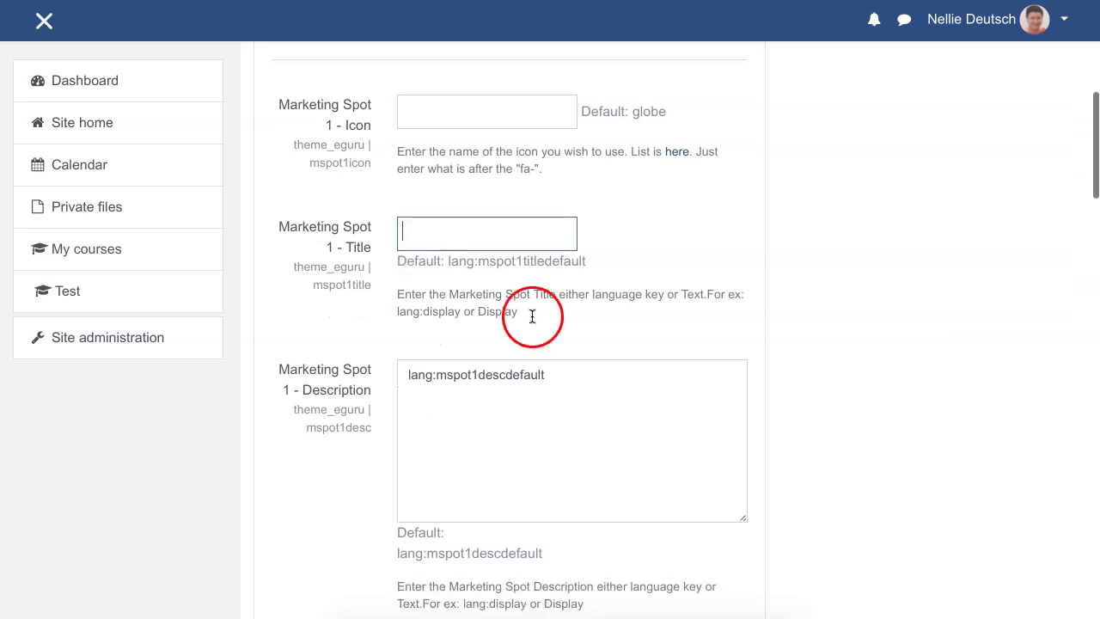
pyautogui.moveTo(577, 370); pyautogui.dragTo(391, 363)
pyautogui.press('BackSpace')
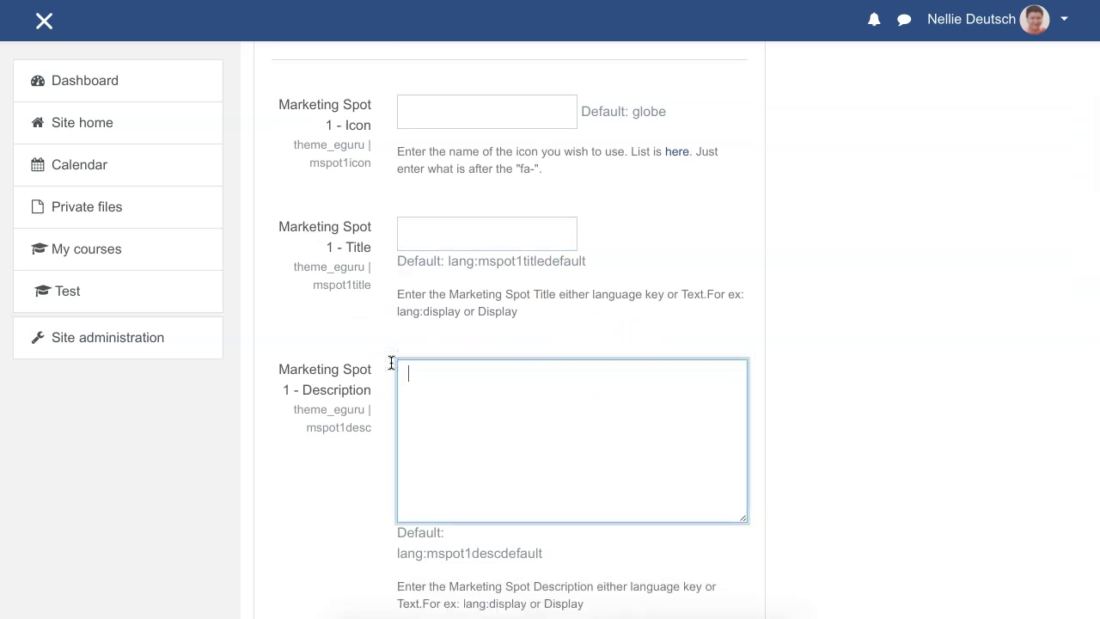
# Clear the Marketing Spot 2 graduation-cap icon, title and description fields.
pyautogui.scroll(-5, 389, 365)
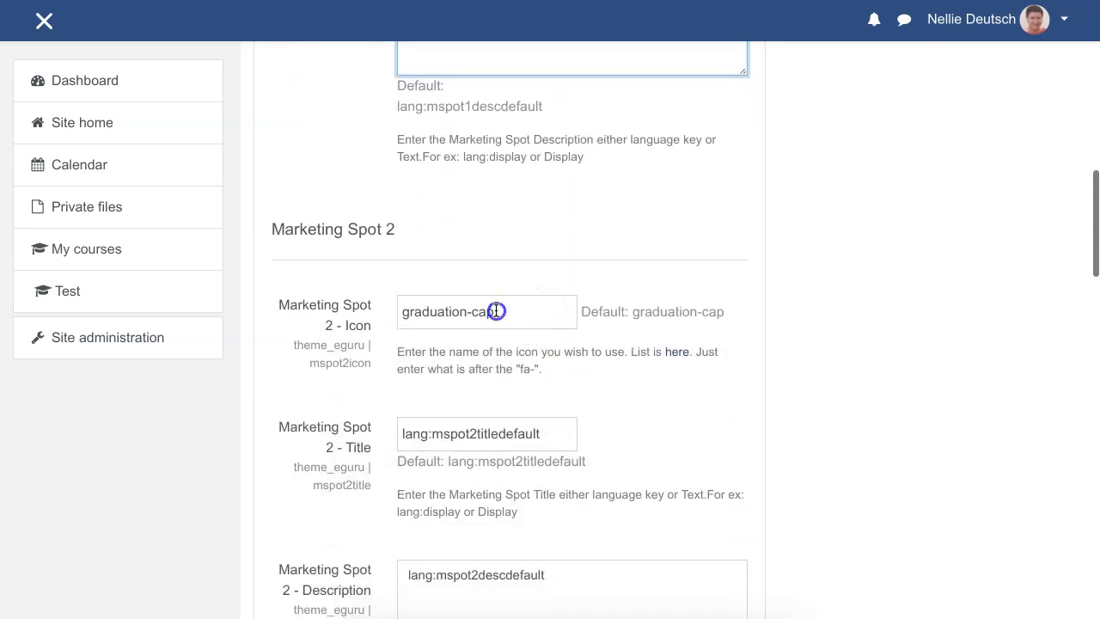
pyautogui.moveTo(495, 312); pyautogui.dragTo(407, 312)
pyautogui.press('BackSpace')
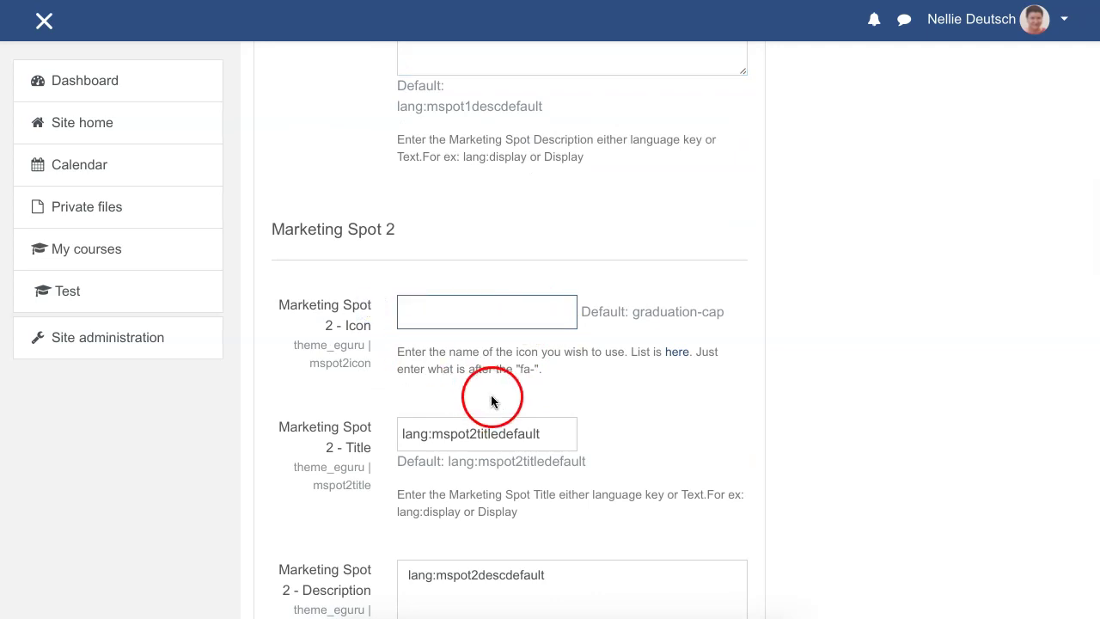
pyautogui.moveTo(550, 434); pyautogui.dragTo(335, 412)
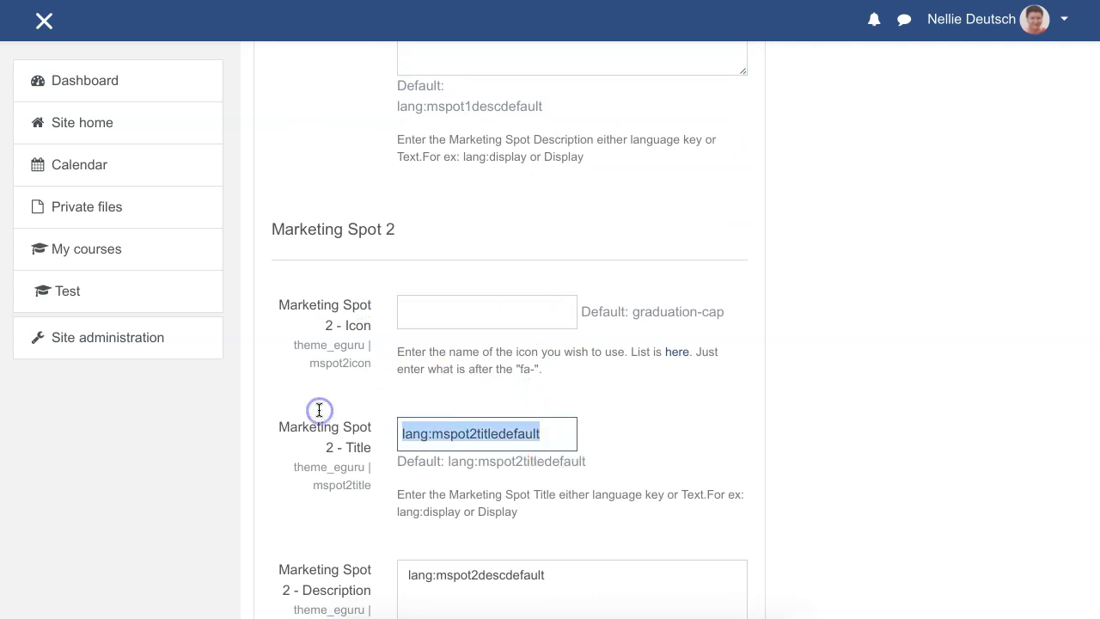
pyautogui.press('BackSpace')
pyautogui.scroll(-2, 319, 405)
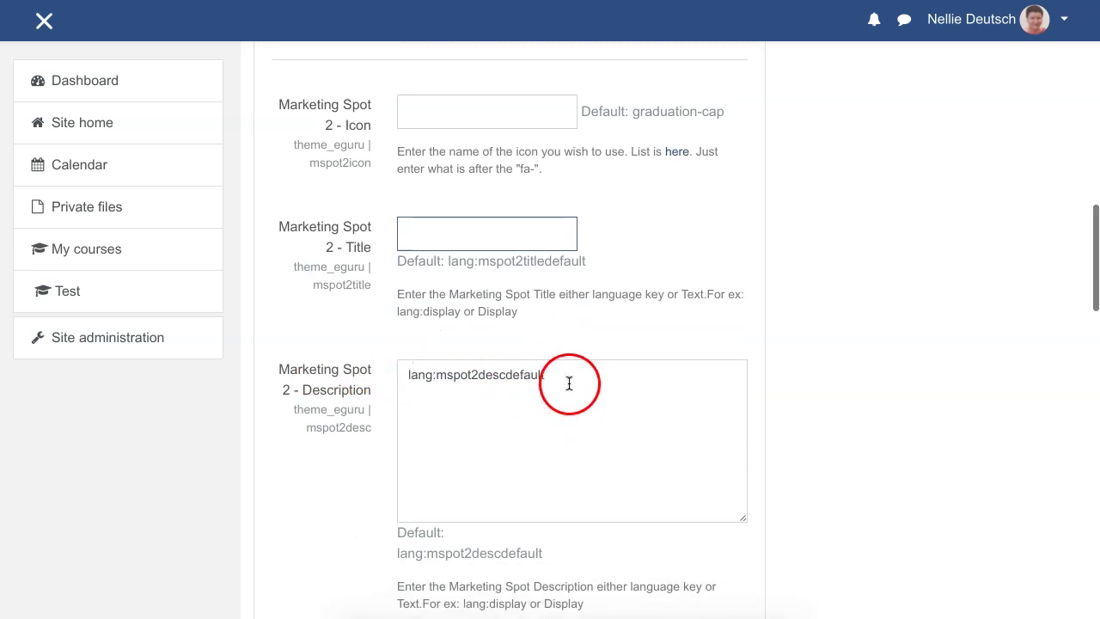
pyautogui.moveTo(569, 384); pyautogui.dragTo(350, 369)
pyautogui.press('BackSpace')
# Empty the Marketing Spot 3 bullhorn icon, description and title fields.
pyautogui.scroll(-4, 346, 369)
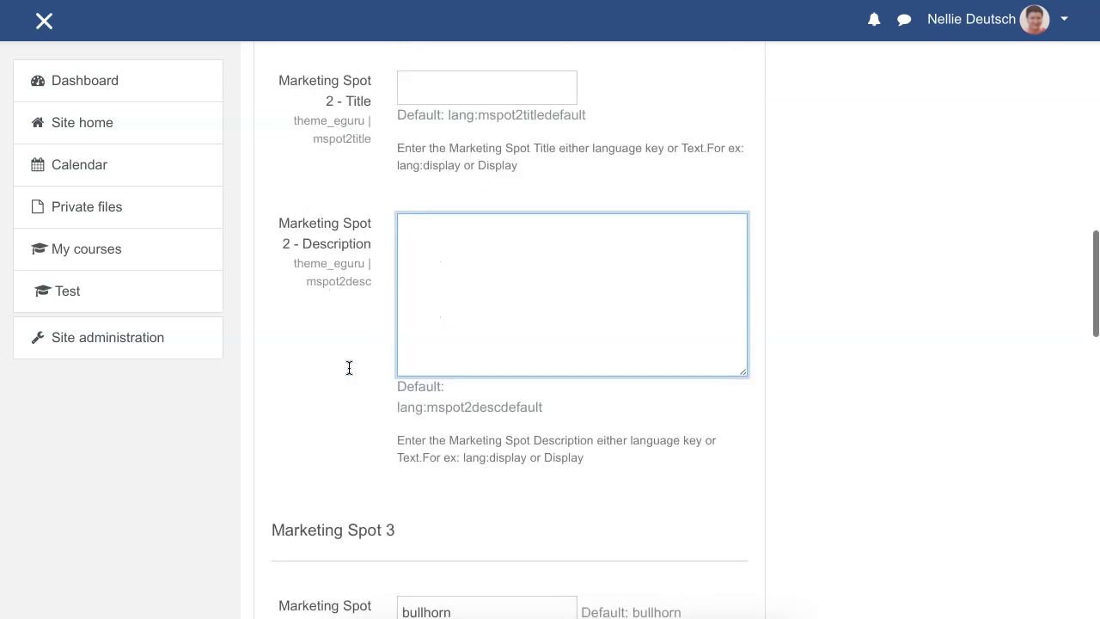
pyautogui.moveTo(472, 377); pyautogui.dragTo(373, 371)
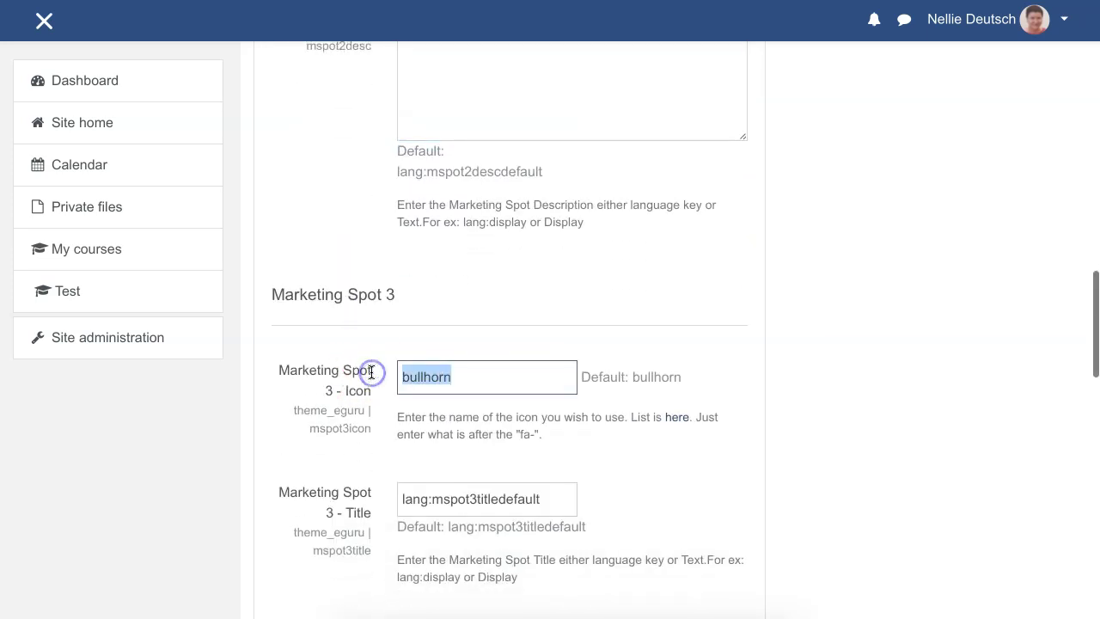
pyautogui.press('BackSpace')
pyautogui.scroll(-1, 371, 371)
pyautogui.scroll(-5, 371, 372)
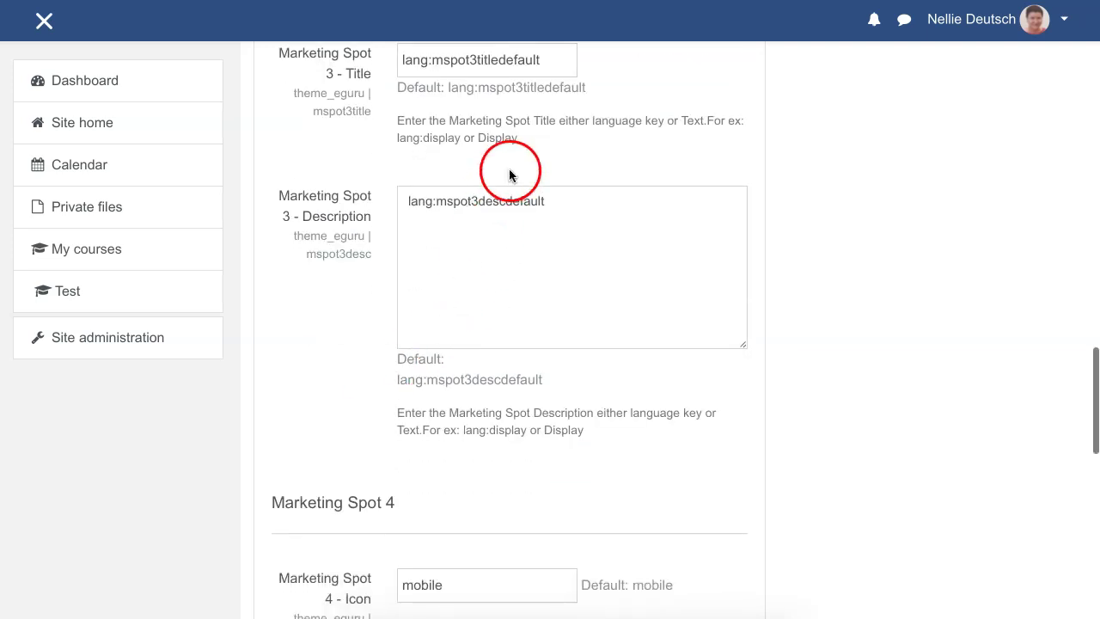
pyautogui.moveTo(570, 202); pyautogui.dragTo(371, 196)
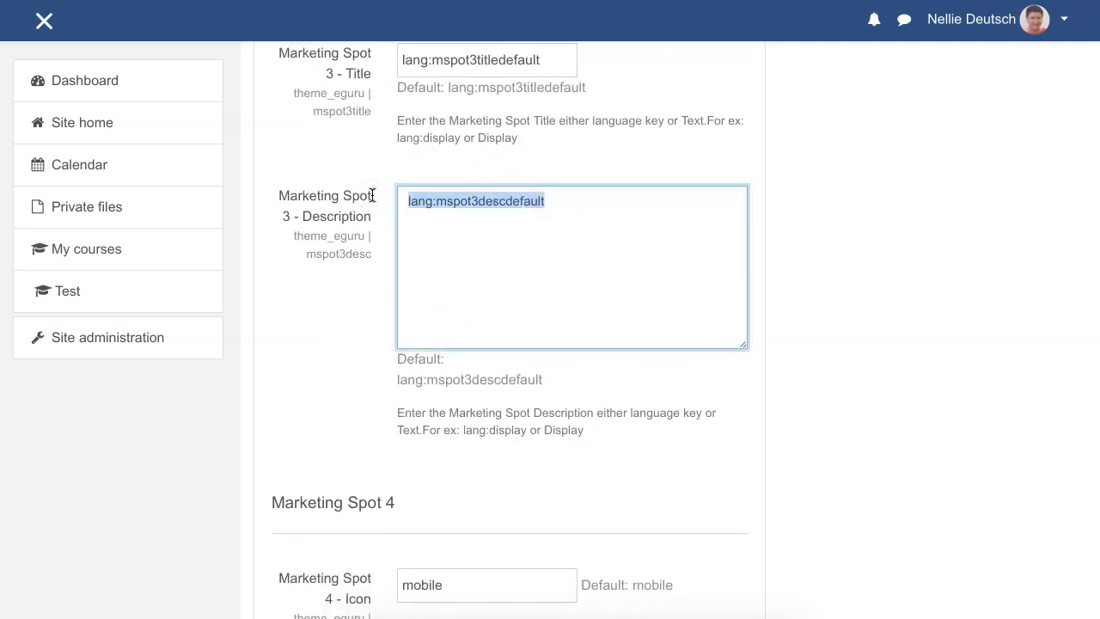
pyautogui.press('BackSpace')
pyautogui.scroll(1, 388, 189)
pyautogui.moveTo(540, 156); pyautogui.dragTo(400, 158)
pyautogui.press('BackSpace')
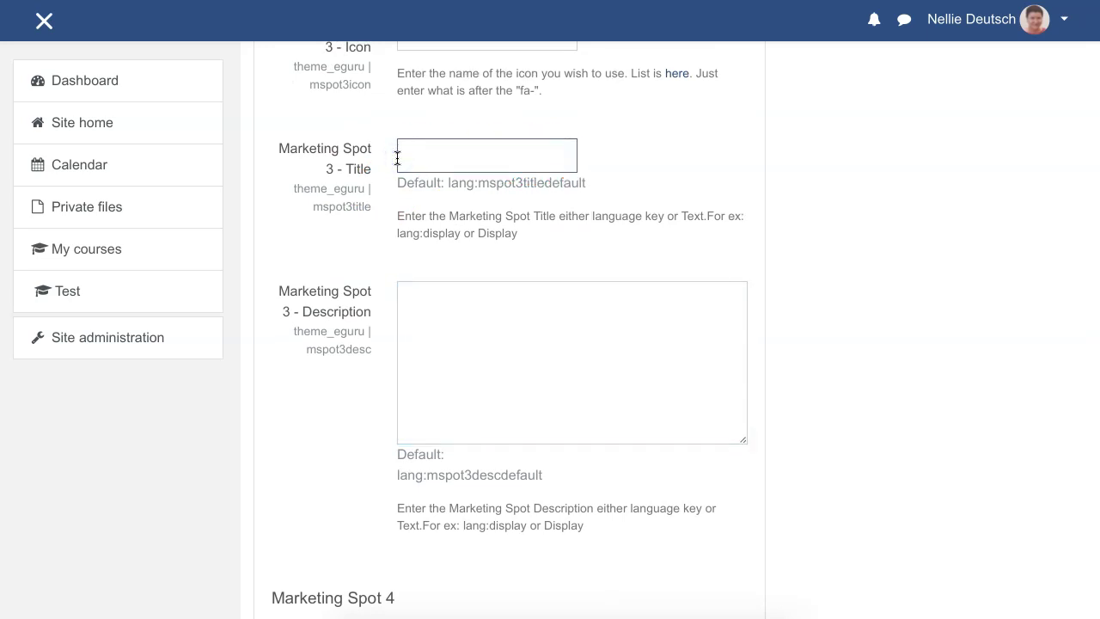
# Clear the Marketing Spot 4 mobile icon, title and description, then save the Eguru settings.
pyautogui.scroll(-4, 400, 158)
pyautogui.click(456, 227)
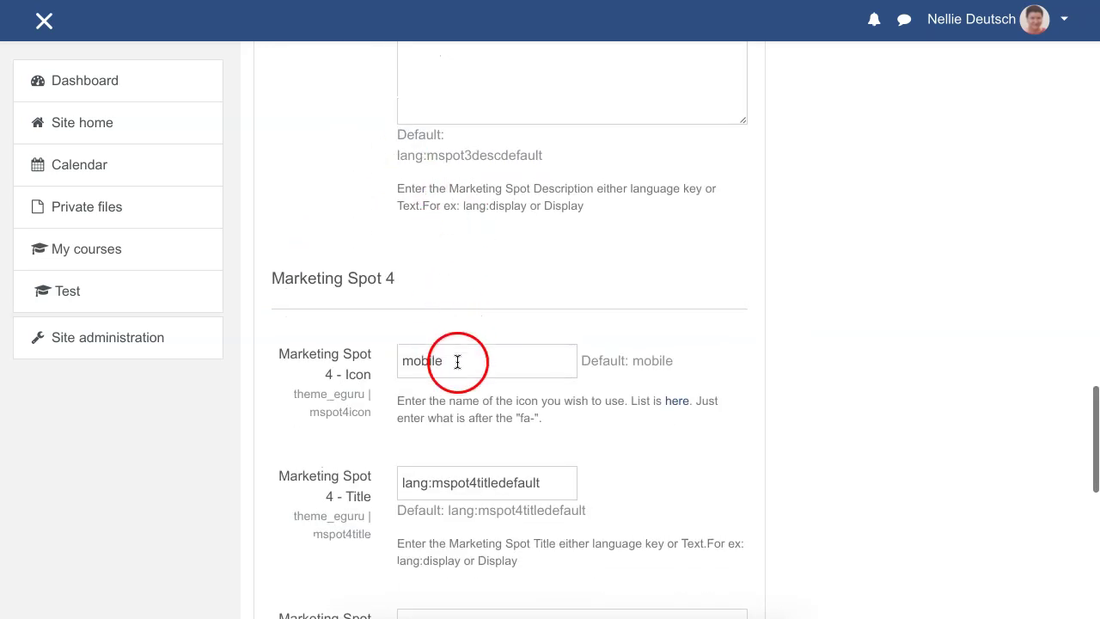
pyautogui.moveTo(457, 361); pyautogui.dragTo(392, 362)
pyautogui.press('BackSpace')
pyautogui.click(413, 398)
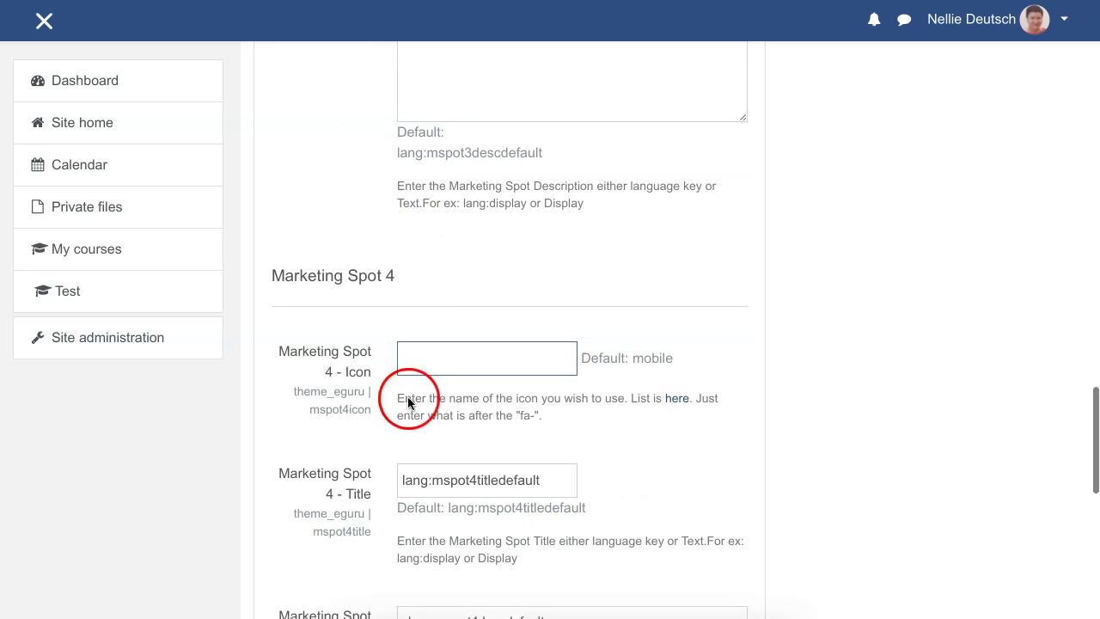
pyautogui.click(549, 485)
pyautogui.click(358, 489)
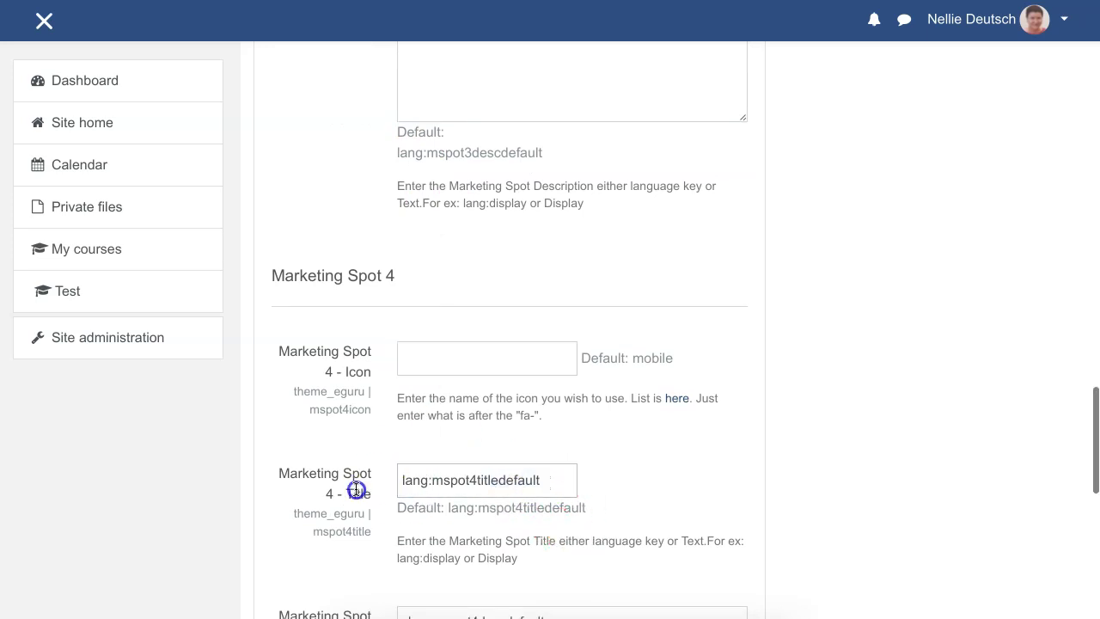
pyautogui.moveTo(564, 479); pyautogui.dragTo(367, 474)
pyautogui.press('BackSpace')
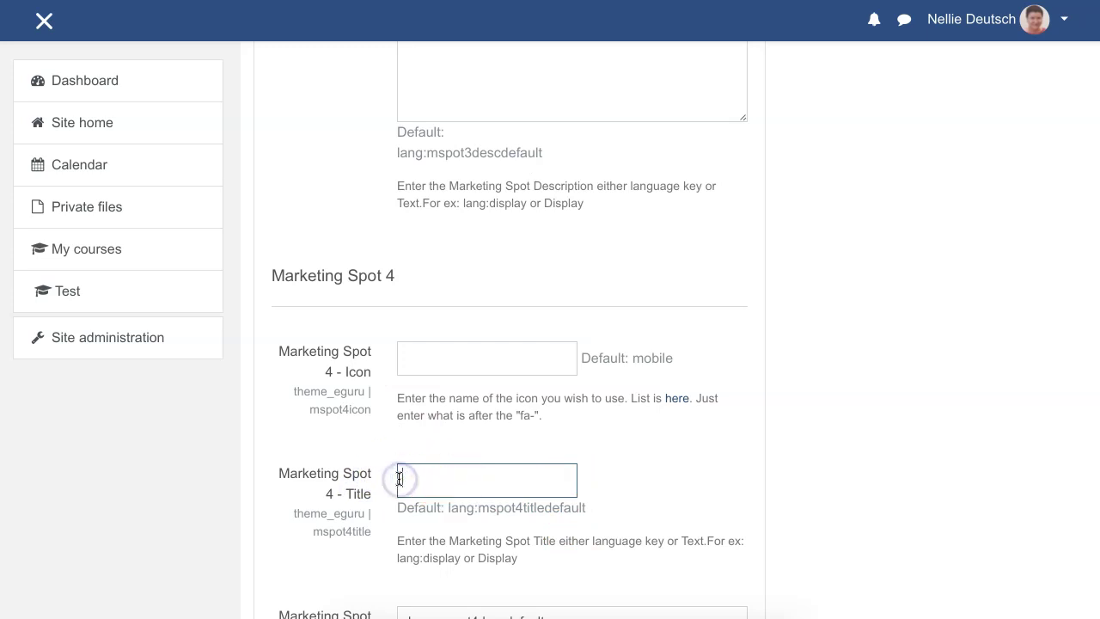
pyautogui.scroll(-5, 413, 464)
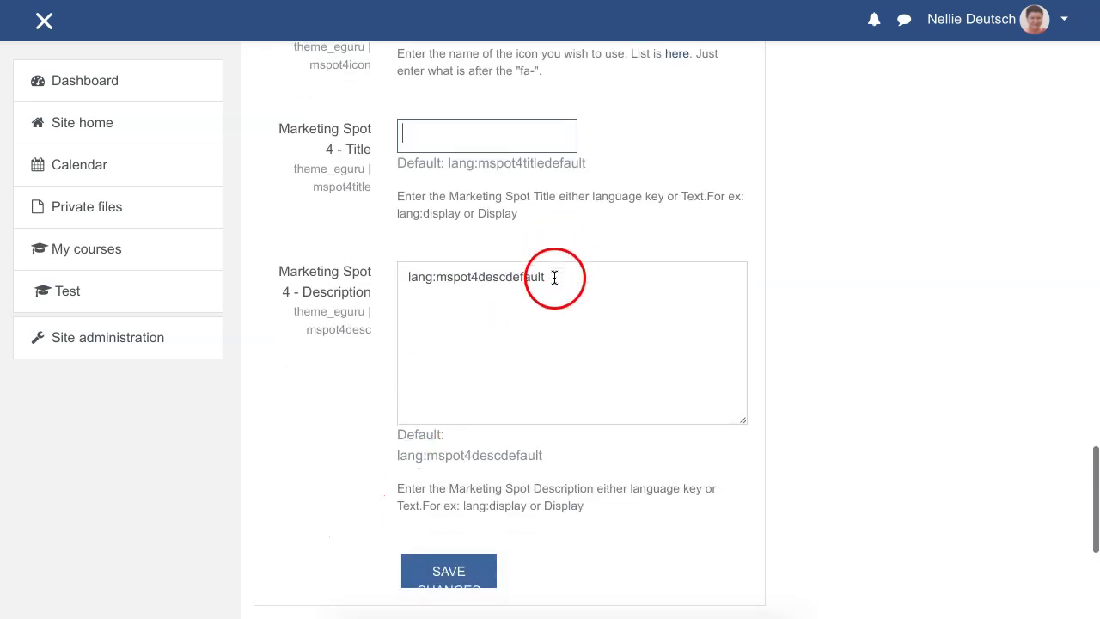
pyautogui.moveTo(550, 277); pyautogui.dragTo(426, 278)
pyautogui.press('BackSpace')
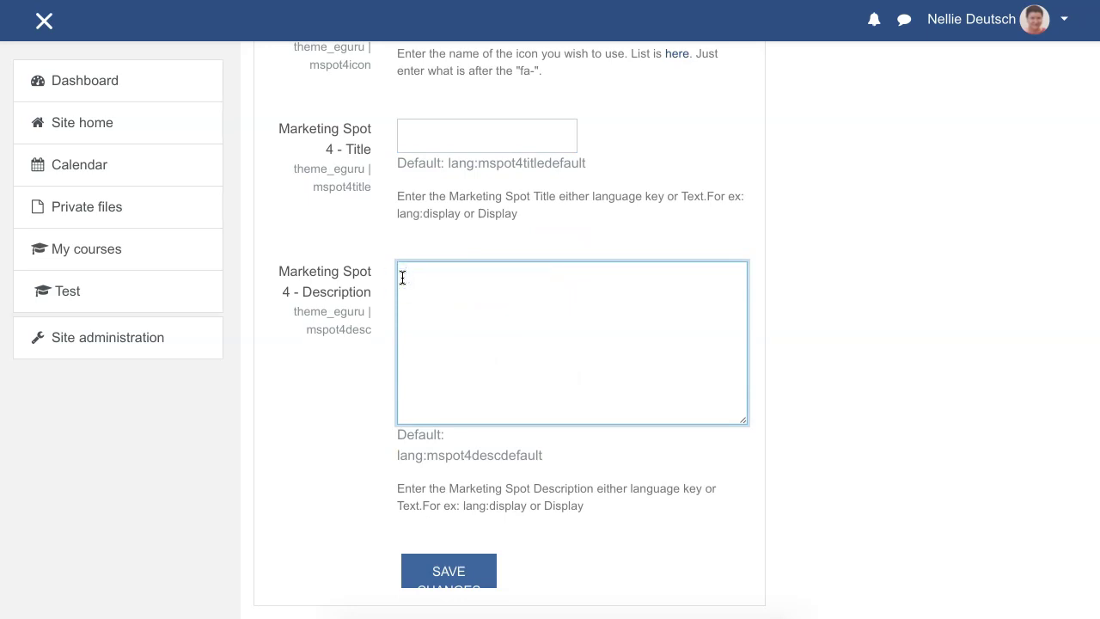
pyautogui.scroll(-2, 429, 361)
pyautogui.click(451, 423)
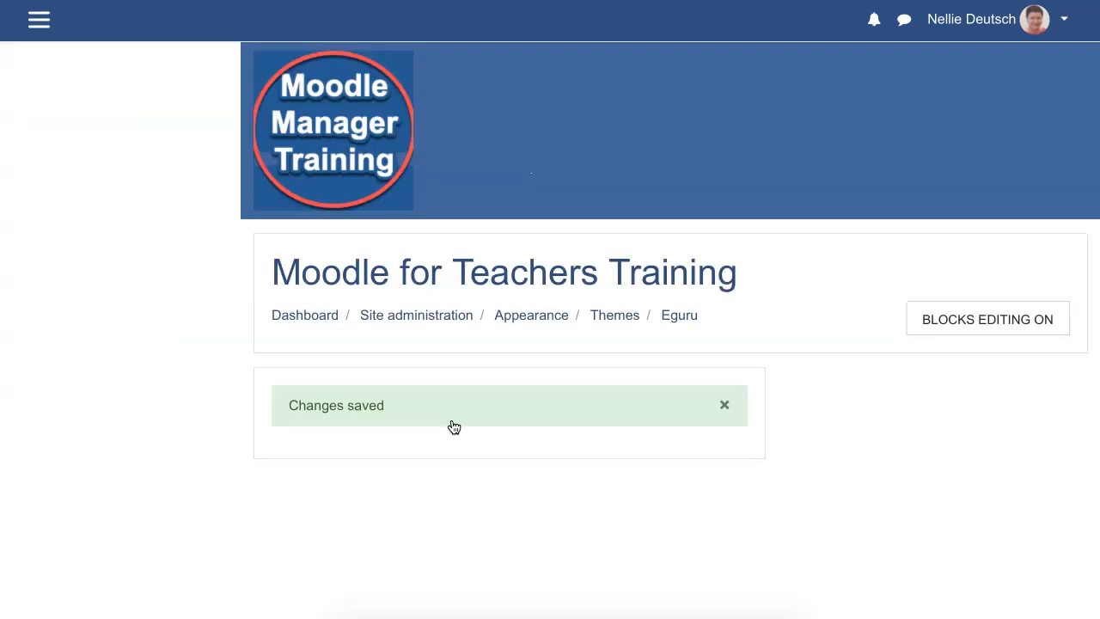
# Review the saved Eguru settings and return to the Administration / Appearance category page.
pyautogui.click(451, 402)
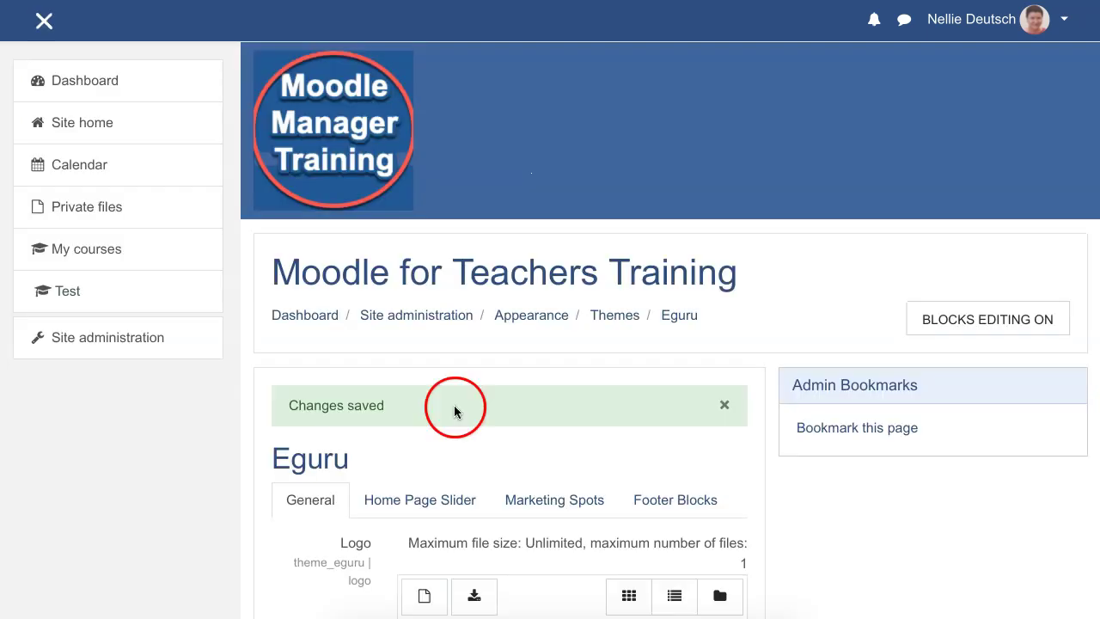
pyautogui.scroll(-1, 865, 167)
pyautogui.scroll(1, 871, 140)
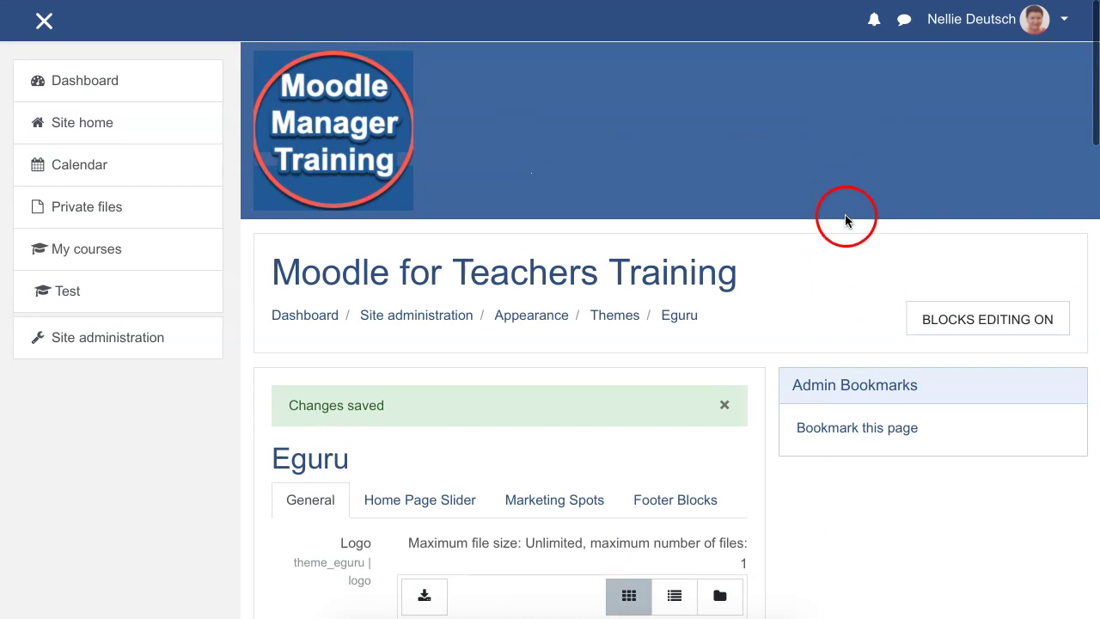
pyautogui.scroll(-12, 839, 203)
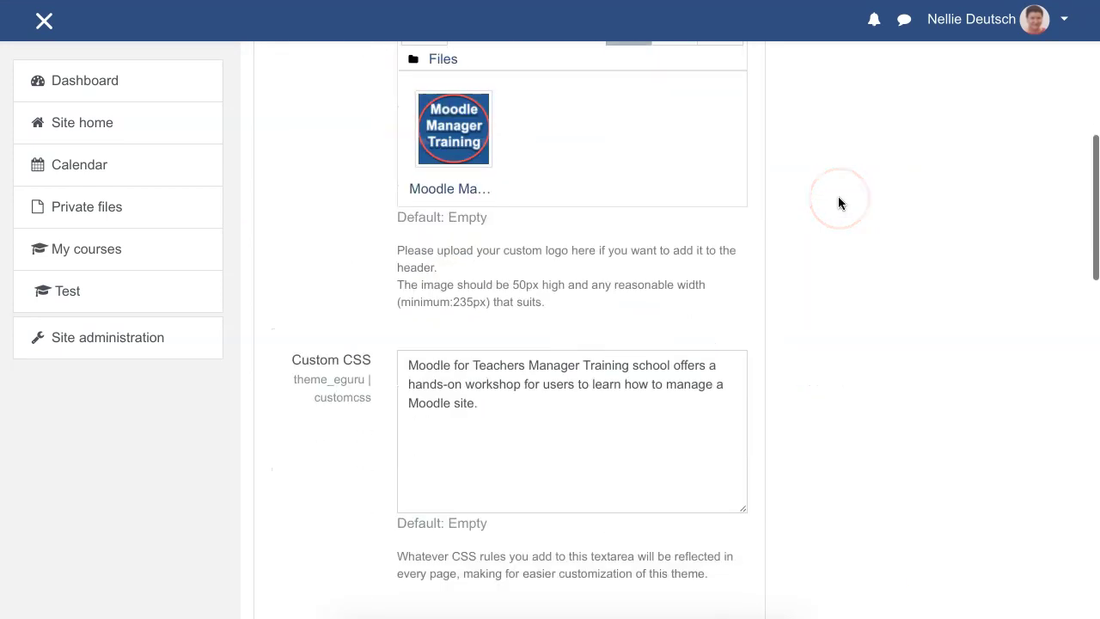
pyautogui.scroll(-5, 840, 203)
pyautogui.scroll(7, 839, 202)
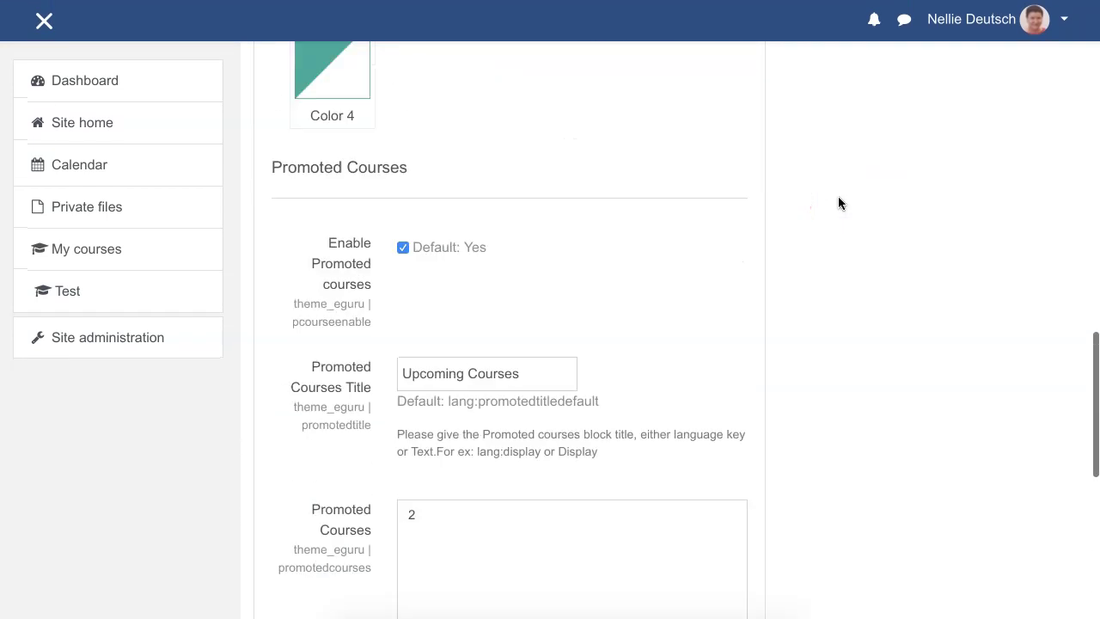
pyautogui.scroll(10, 840, 203)
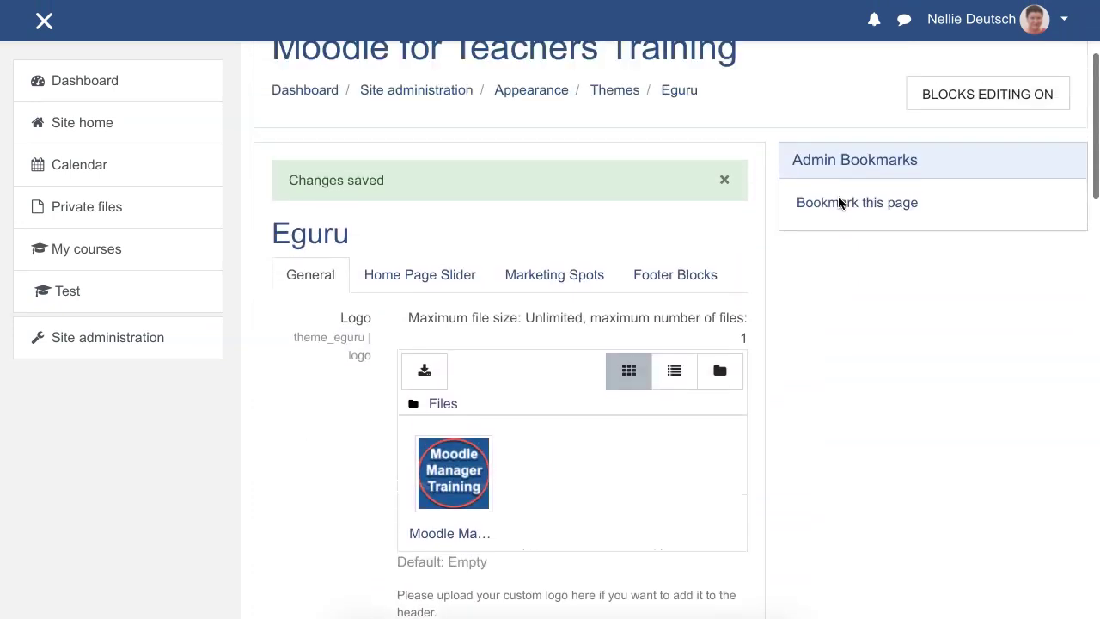
pyautogui.scroll(1, 503, 228)
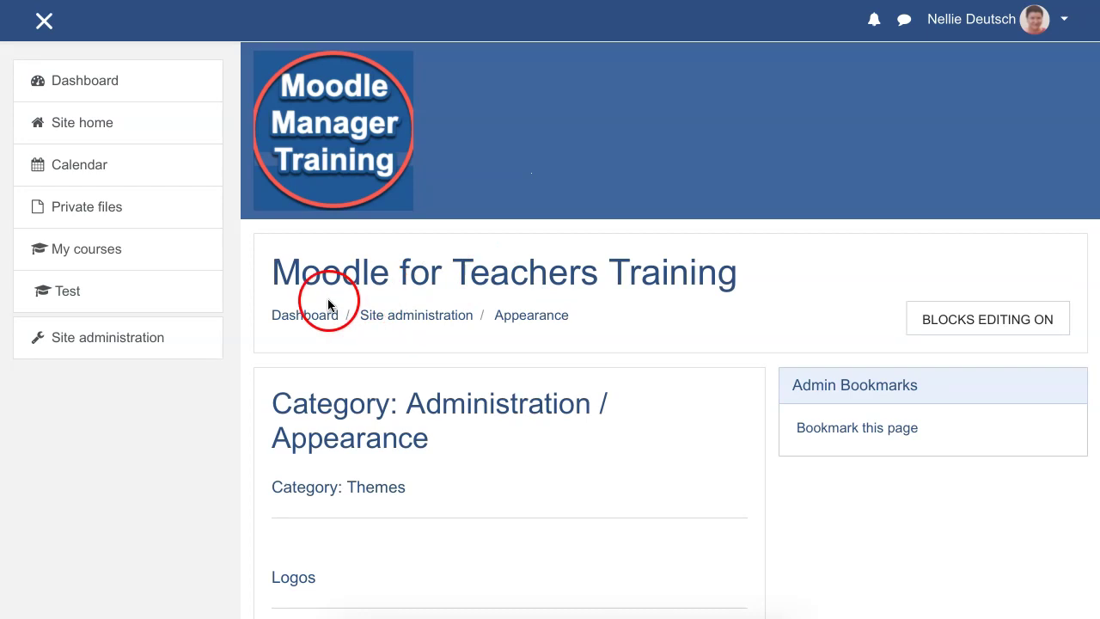
# Return to the Site administration overview through the breadcrumb.
pyautogui.scroll(-3, 335, 305)
pyautogui.scroll(-2, 368, 303)
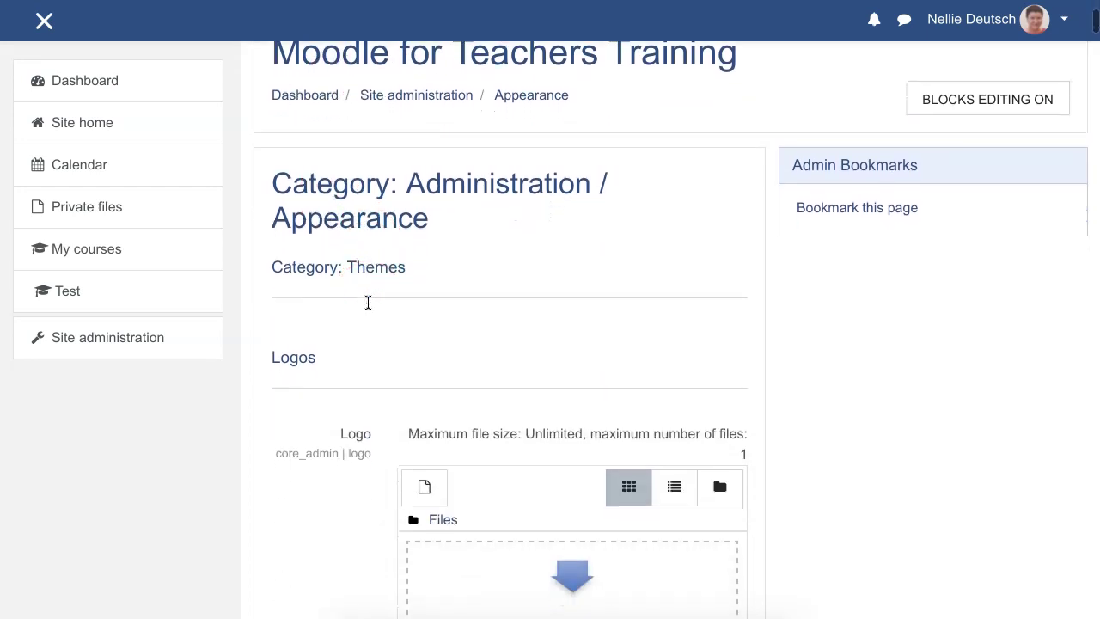
pyautogui.scroll(-5, 419, 296)
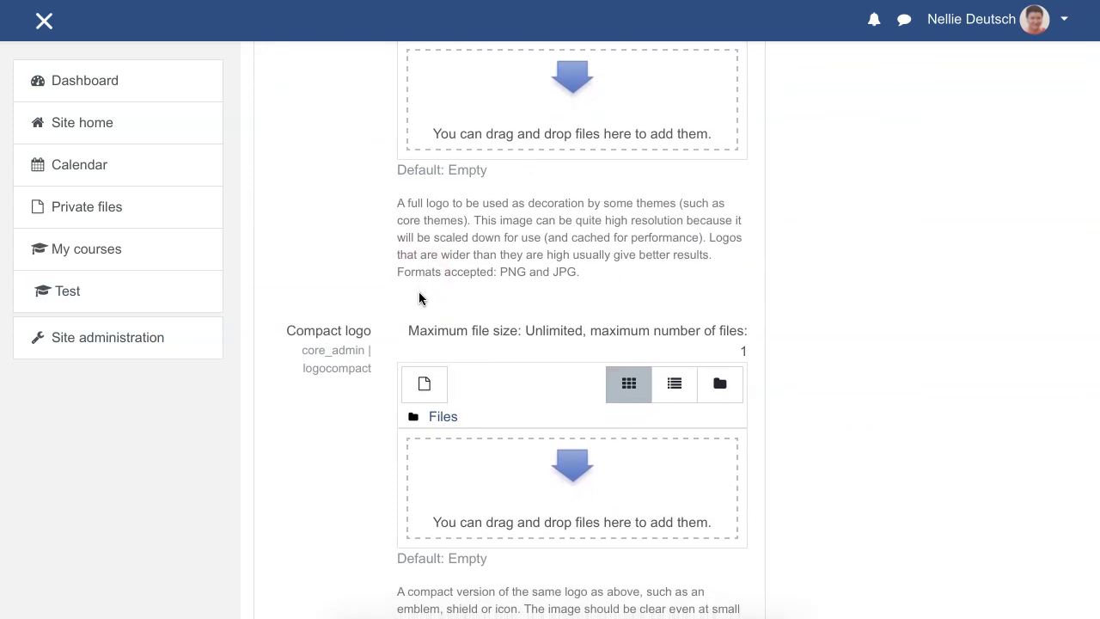
pyautogui.scroll(9, 419, 297)
pyautogui.click(458, 298)
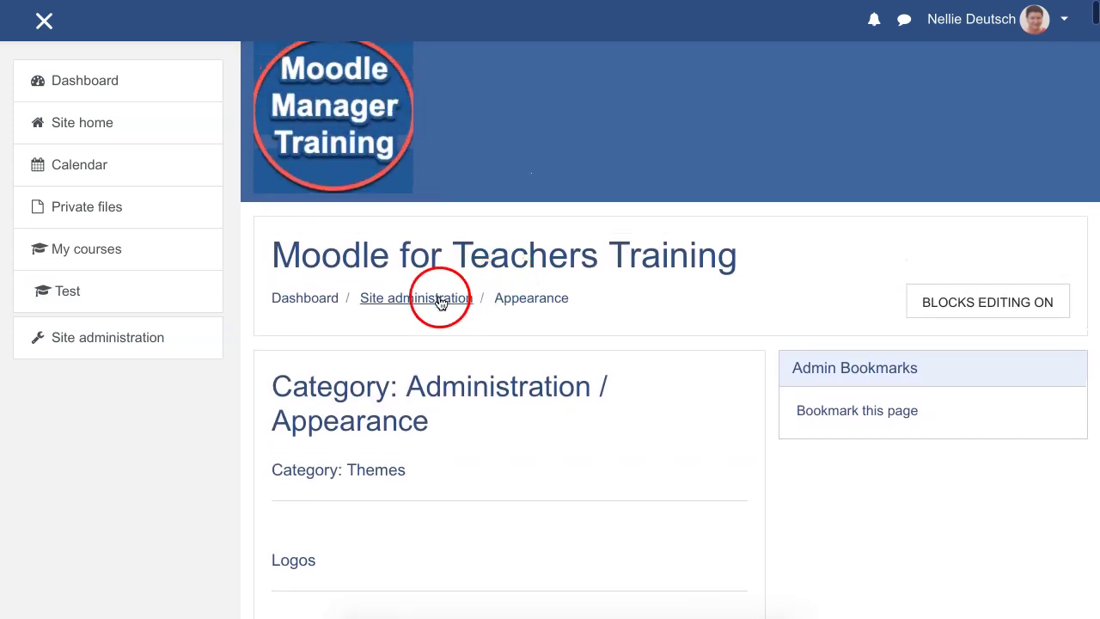
pyautogui.click(422, 300)
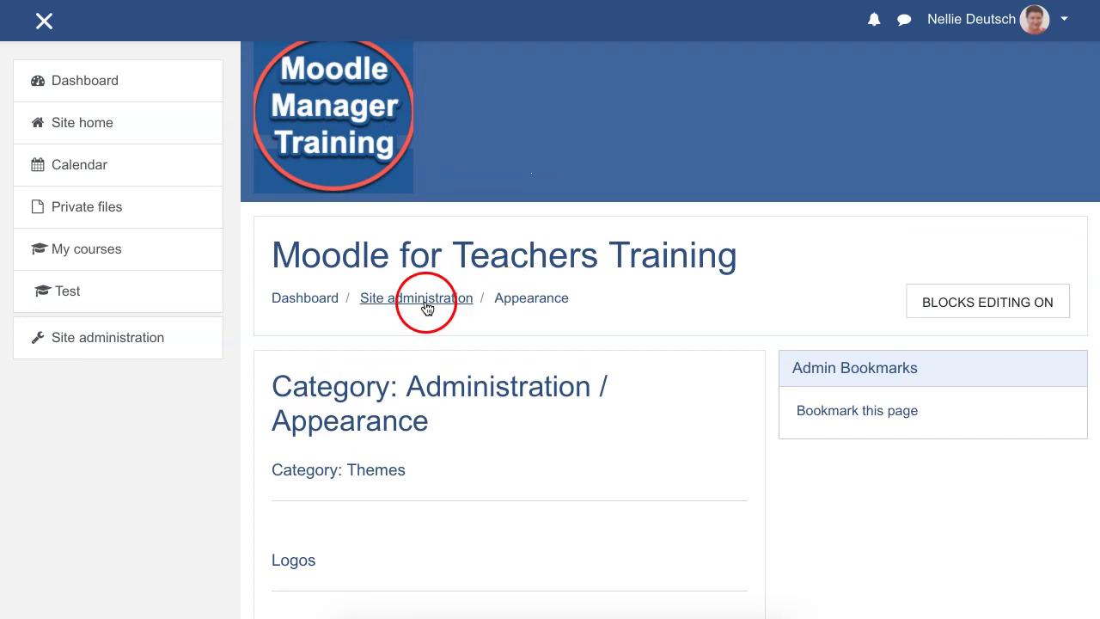
pyautogui.click(323, 300)
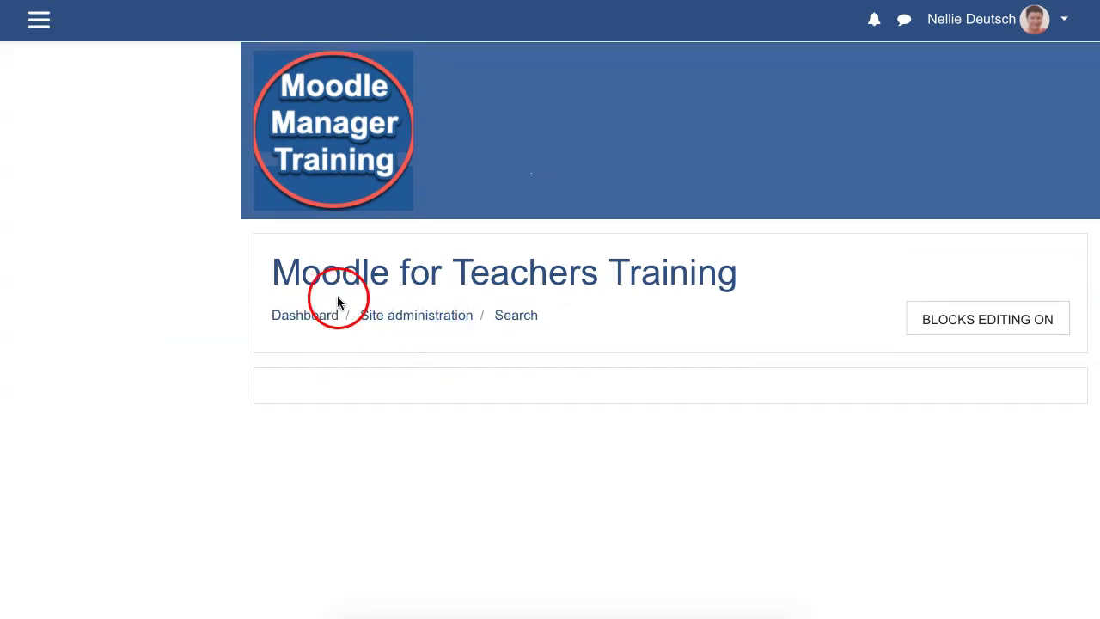
# Bring up the Appearance section's list of settings pages, reaching Theme settings.
pyautogui.scroll(-1, 369, 301)
pyautogui.click(531, 403)
pyautogui.scroll(-2, 550, 395)
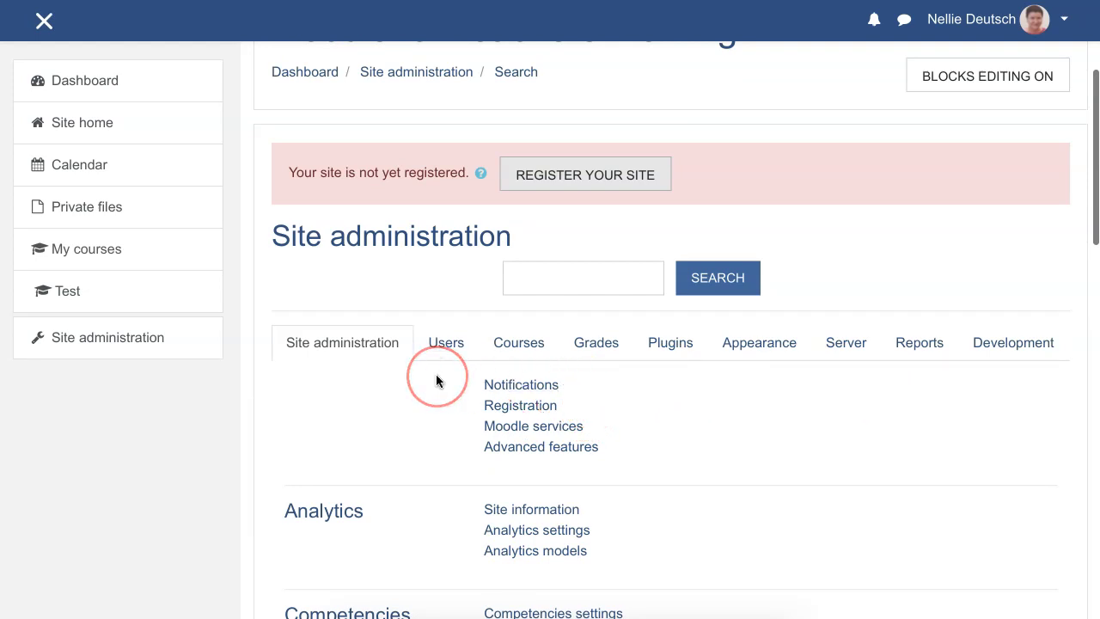
pyautogui.scroll(-1, 436, 380)
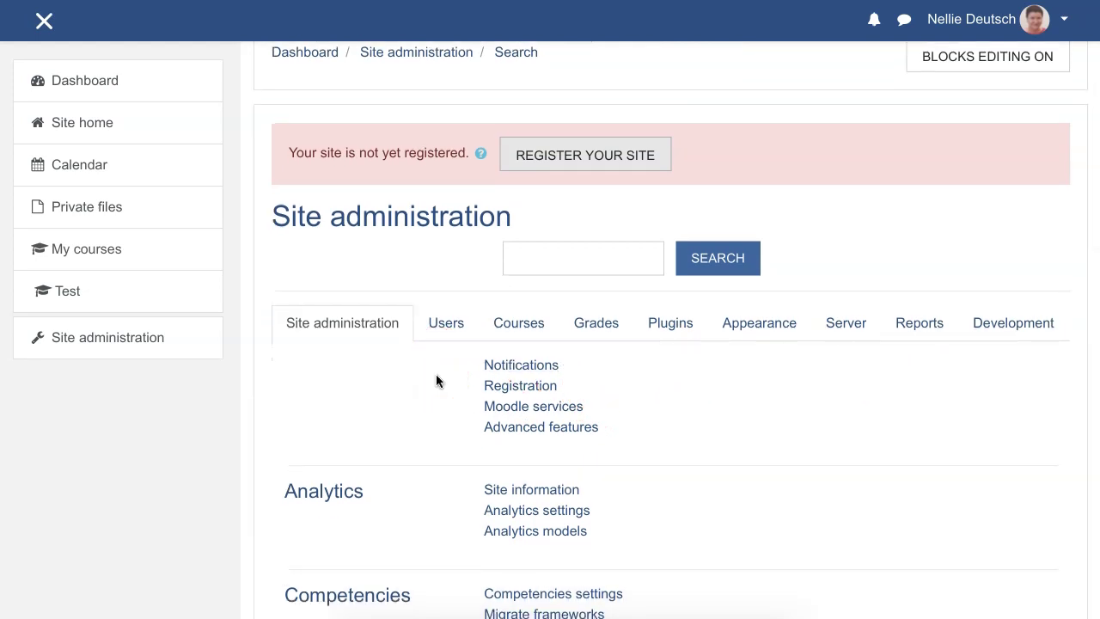
pyautogui.scroll(-1, 438, 373)
pyautogui.click(769, 308)
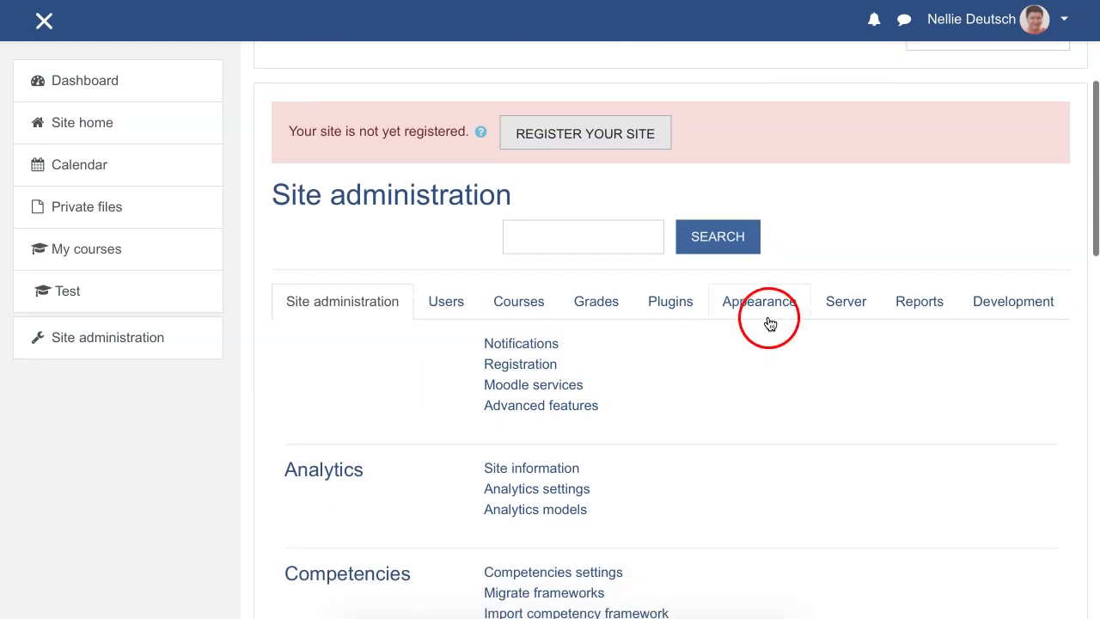
pyautogui.scroll(-5, 584, 354)
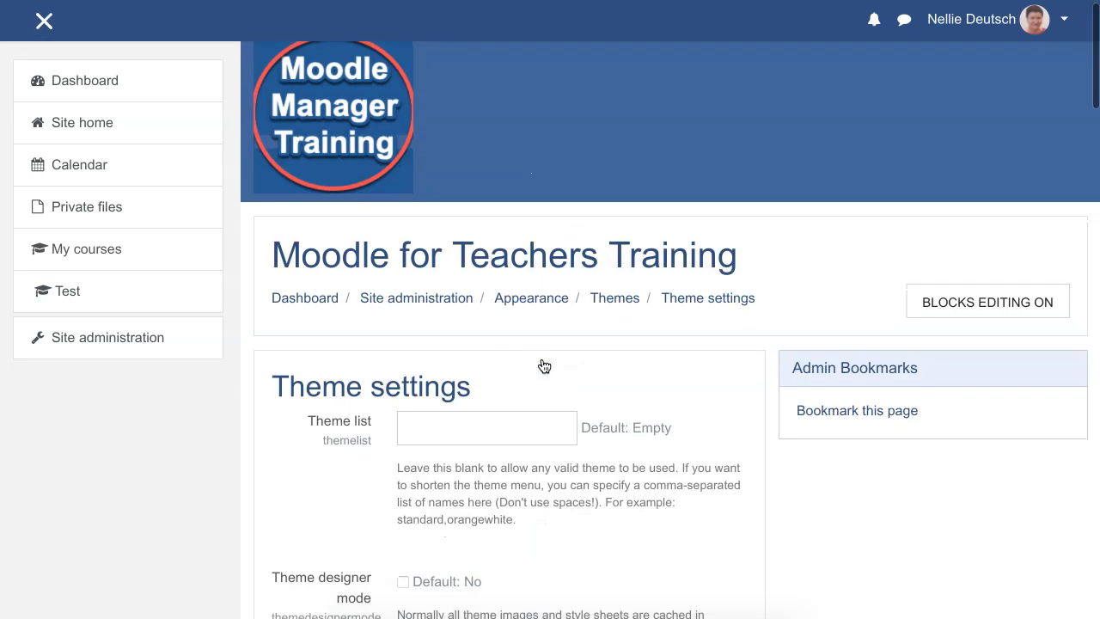
# Locate the empty Custom menu items box and its example lines on Theme settings.
pyautogui.scroll(-3, 544, 366)
pyautogui.scroll(-6, 544, 366)
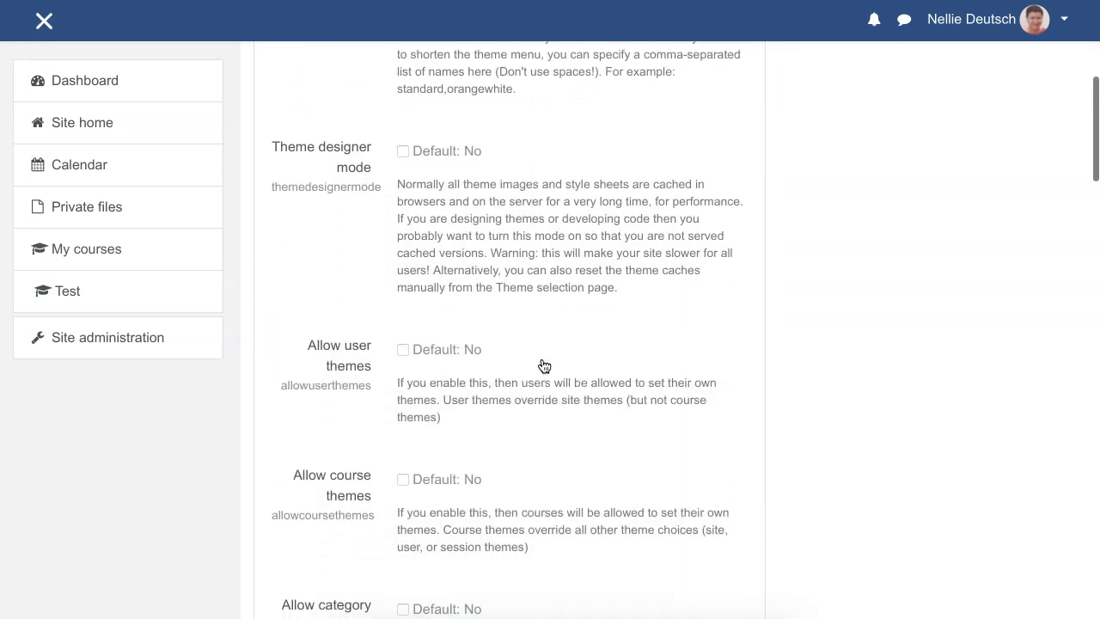
pyautogui.scroll(-5, 544, 366)
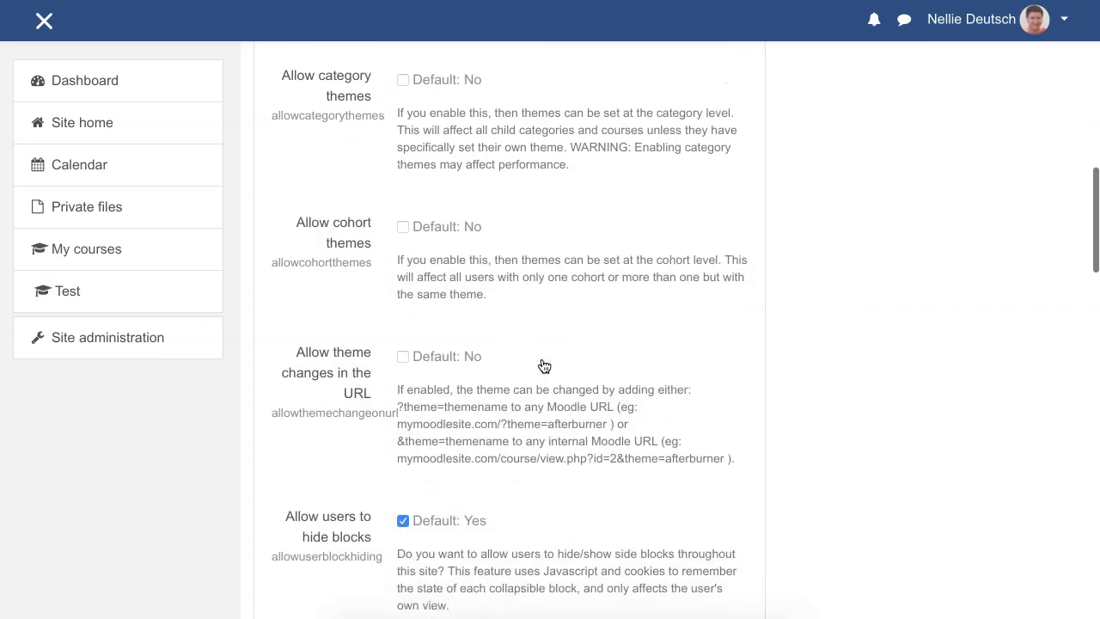
pyautogui.click(515, 364)
pyautogui.scroll(-3, 516, 365)
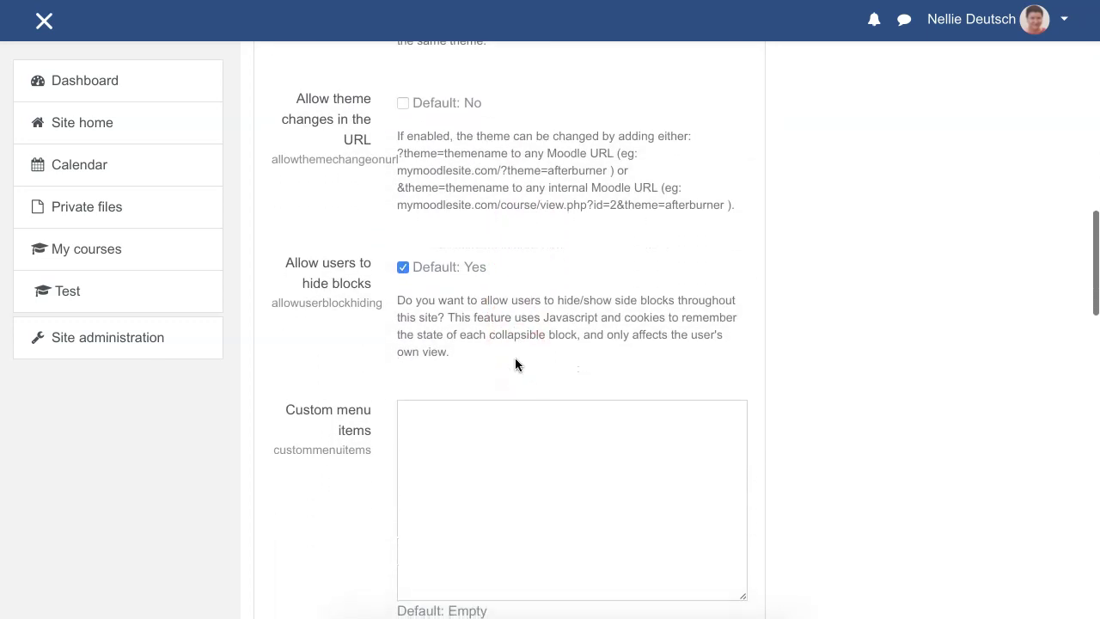
pyautogui.scroll(-3, 381, 271)
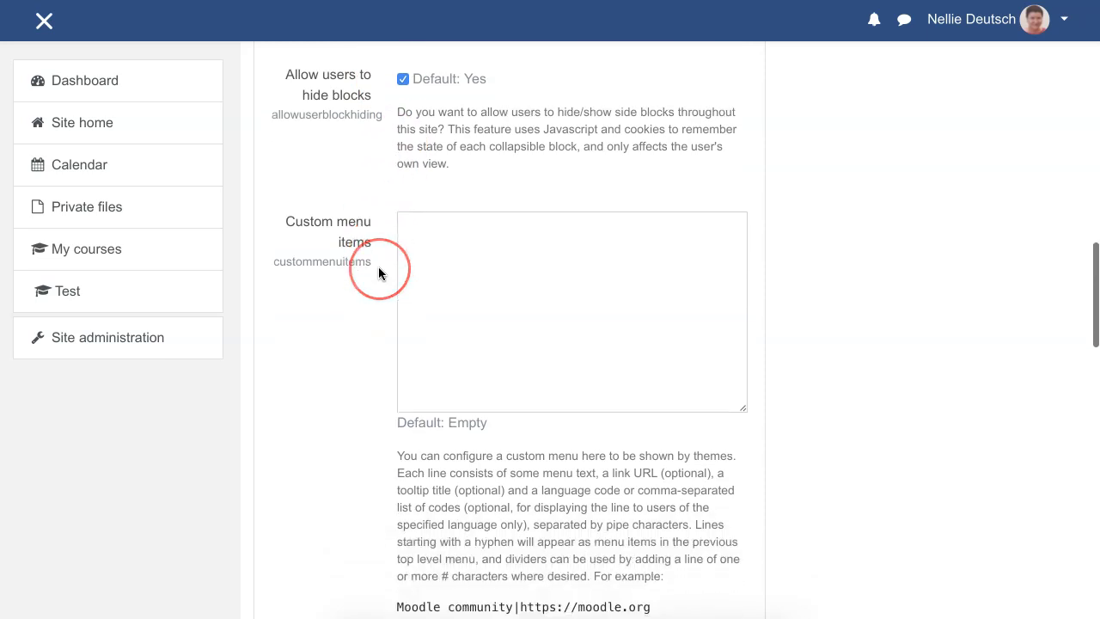
pyautogui.scroll(2, 379, 273)
pyautogui.click(380, 246)
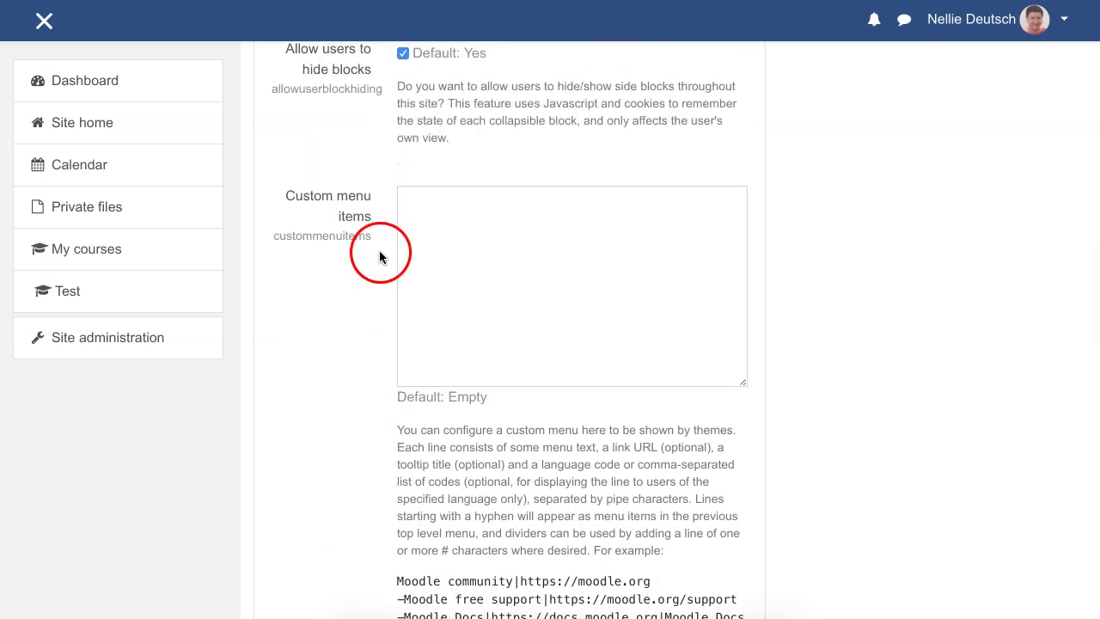
pyautogui.click(449, 307)
pyautogui.scroll(-1, 446, 307)
pyautogui.scroll(-2, 445, 307)
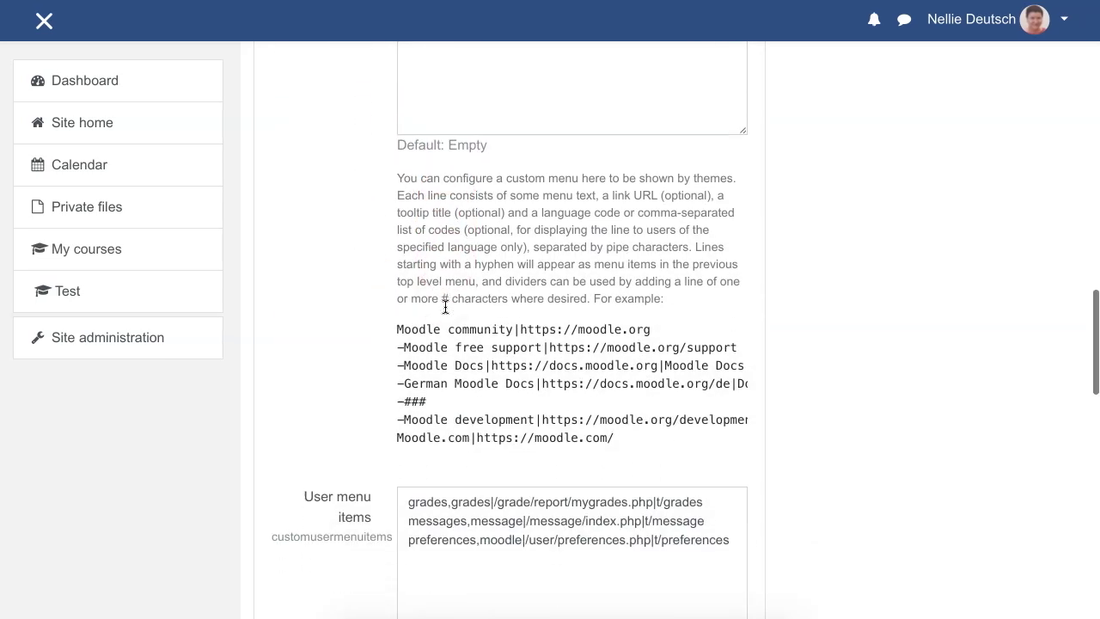
pyautogui.scroll(2, 344, 147)
pyautogui.click(344, 147)
pyautogui.scroll(1, 432, 304)
pyautogui.click(433, 304)
pyautogui.scroll(-1, 413, 352)
pyautogui.click(412, 352)
pyautogui.scroll(-2, 412, 352)
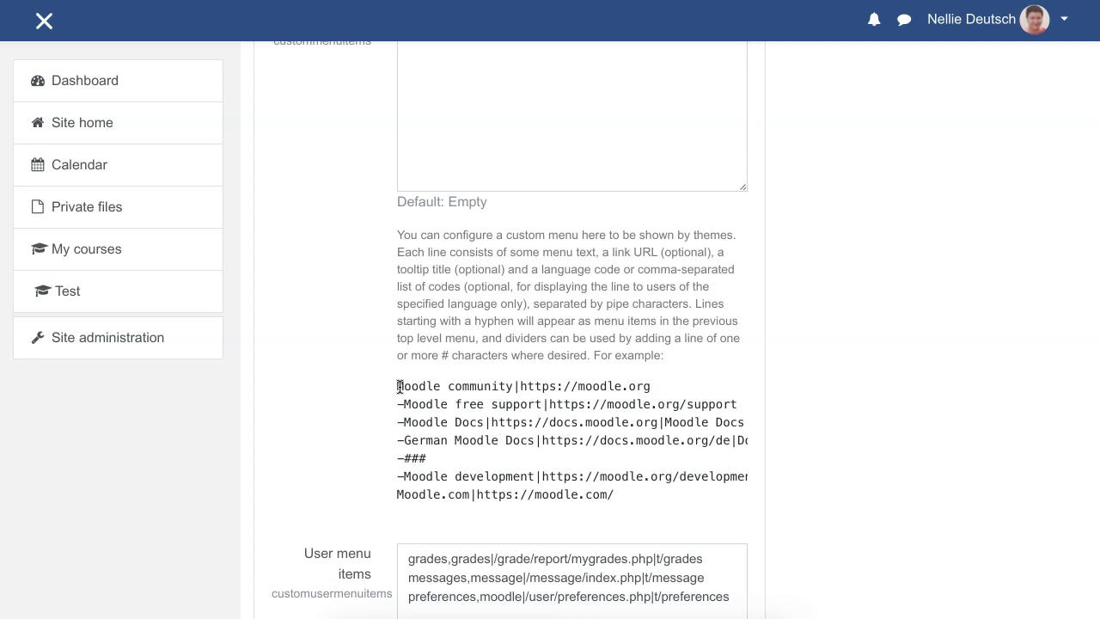
# Copy the seven example menu lines into the Custom menu items box.
pyautogui.moveTo(397, 386); pyautogui.dragTo(639, 493)
pyautogui.hotkey('ctrl', 'c')
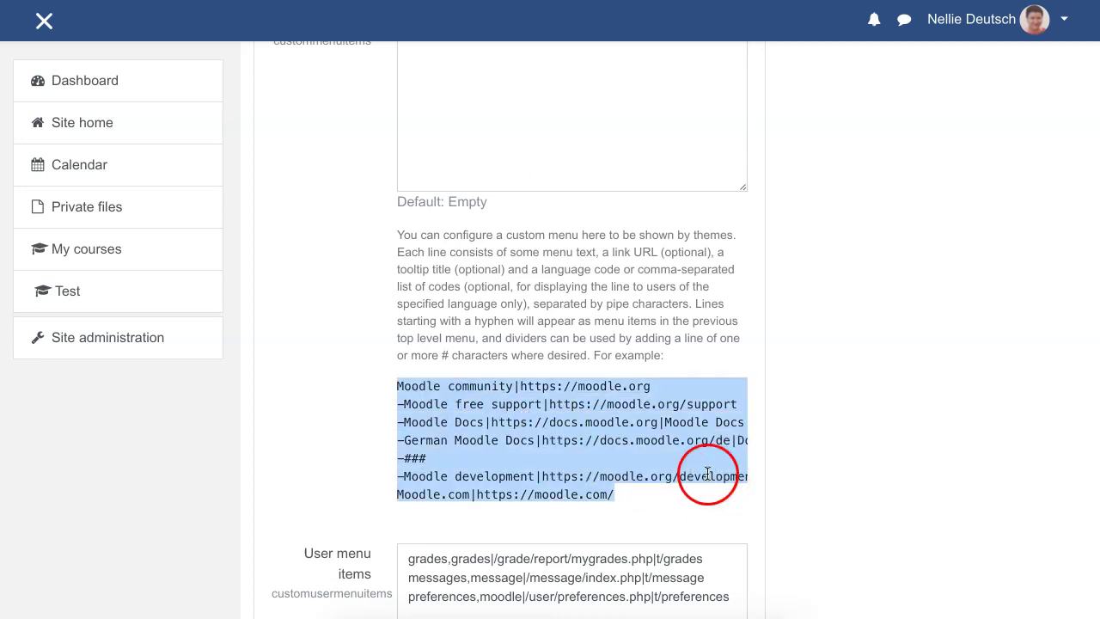
pyautogui.scroll(2, 590, 295)
pyautogui.click(437, 209)
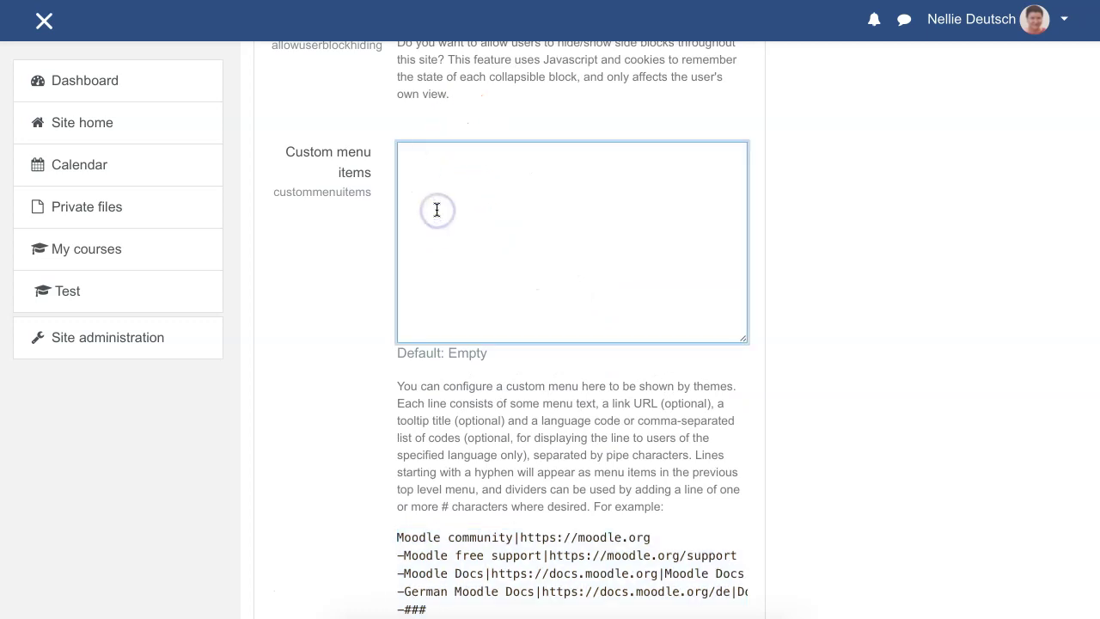
pyautogui.hotkey('ctrl', 'v')
# Check the header's Moodle community dropdown, then scroll to the Custom menu items setting.
pyautogui.scroll(-15, 353, 344)
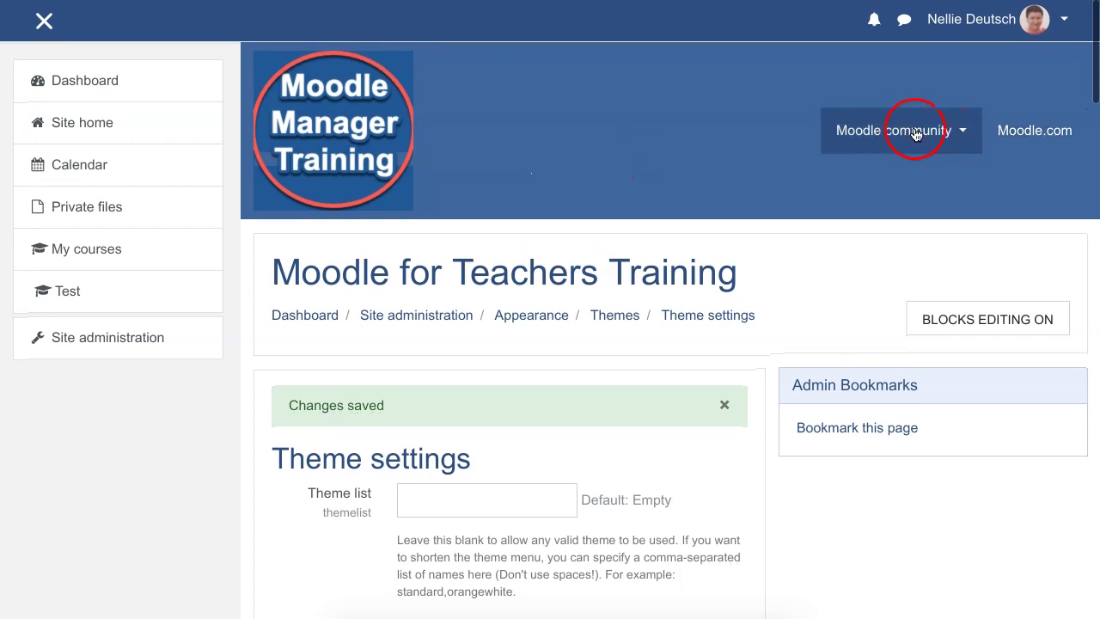
pyautogui.click(965, 131)
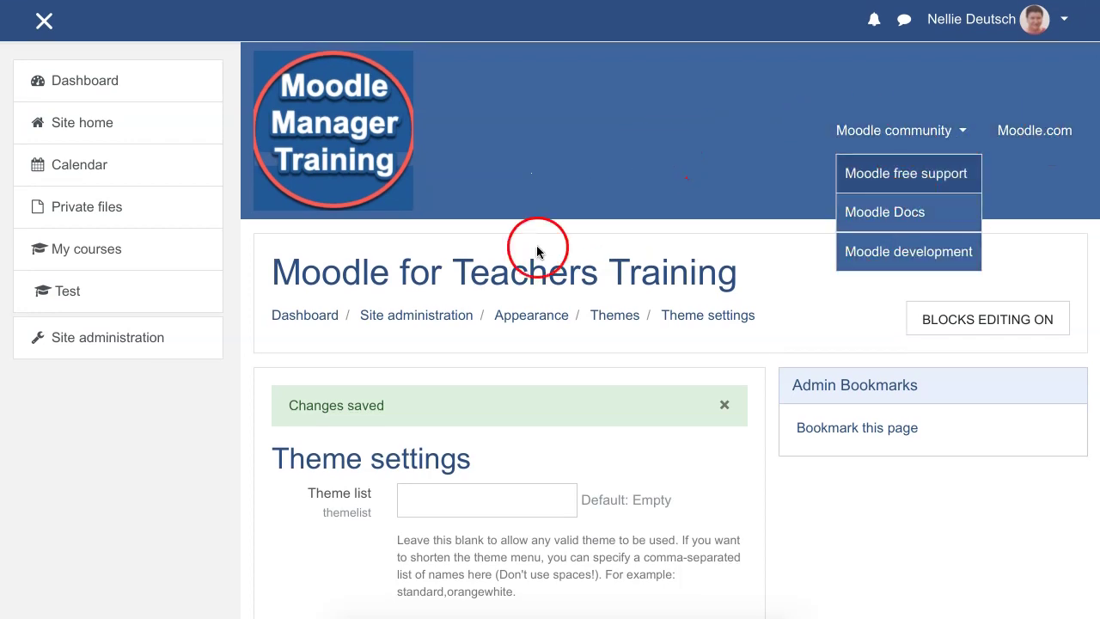
pyautogui.scroll(-10, 499, 265)
# Add an extra hyphen before the Moodle Docs and German Moodle Docs lines.
pyautogui.scroll(-5, 498, 267)
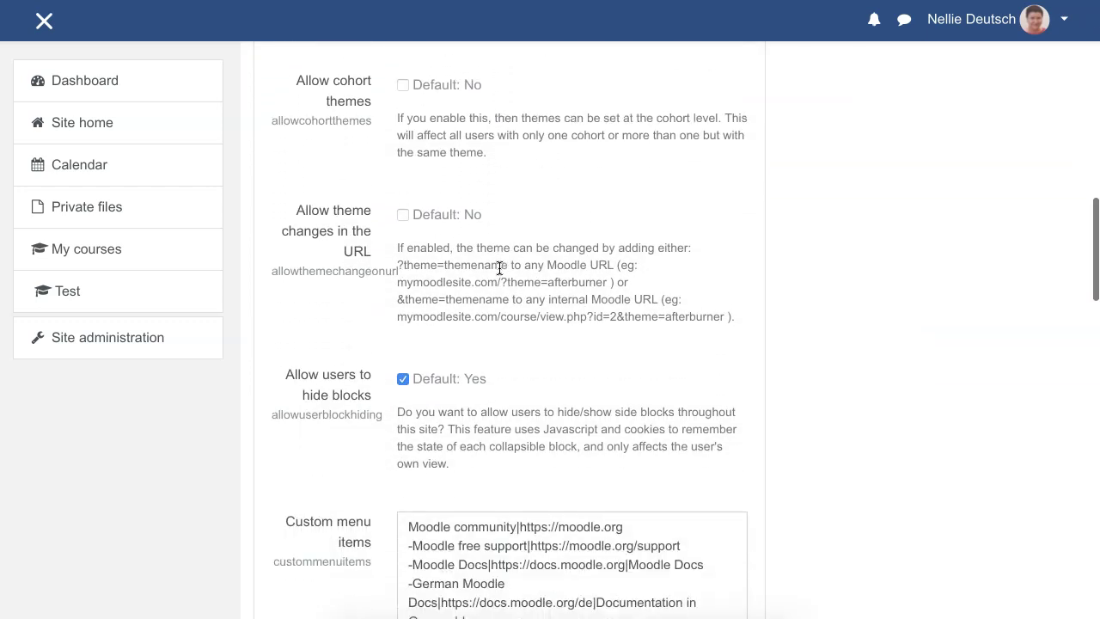
pyautogui.click(422, 277)
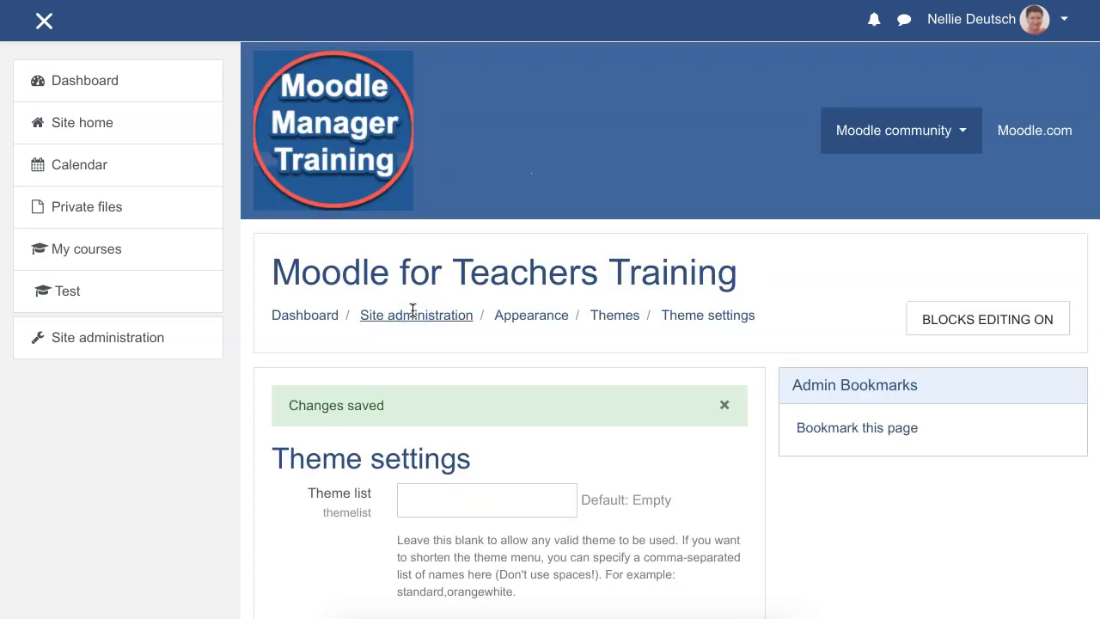
pyautogui.scroll(-10, 412, 311)
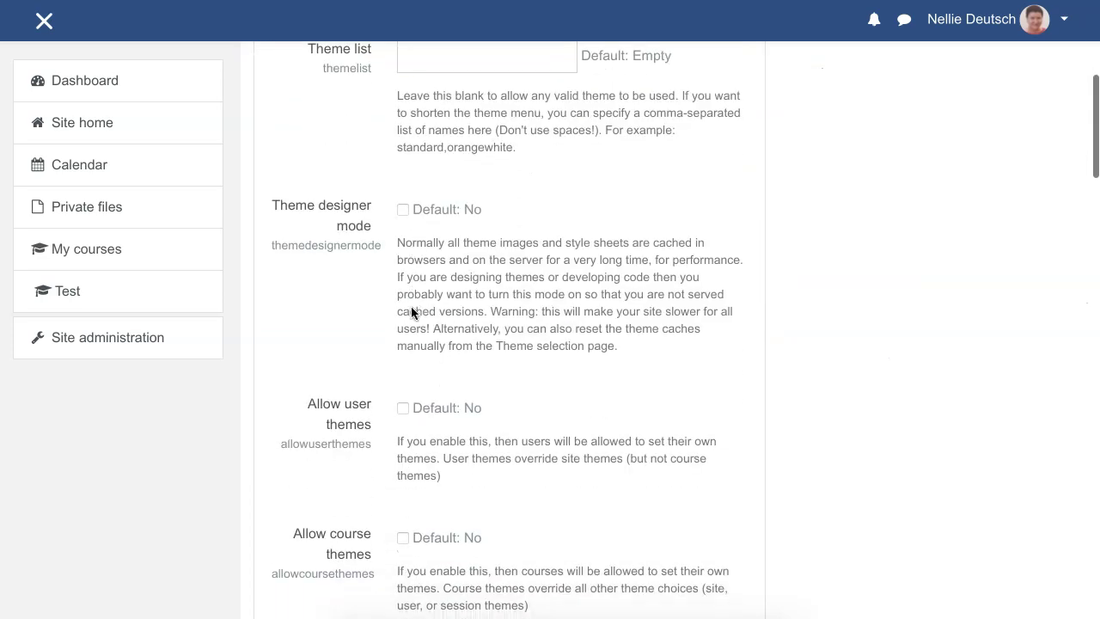
pyautogui.scroll(-5, 411, 306)
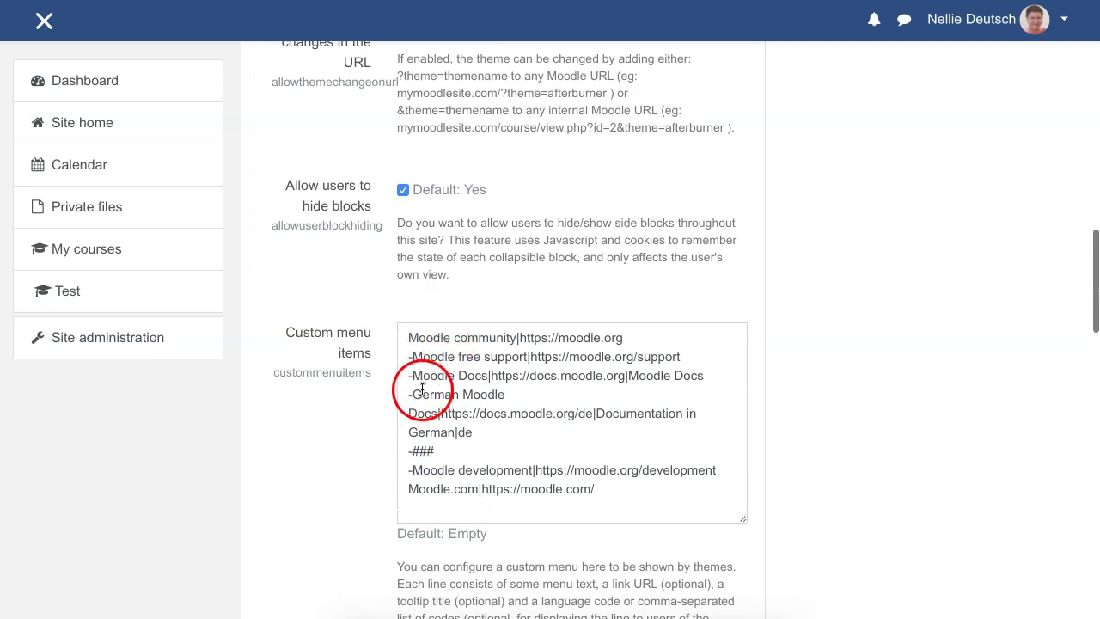
pyautogui.scroll(-1, 430, 464)
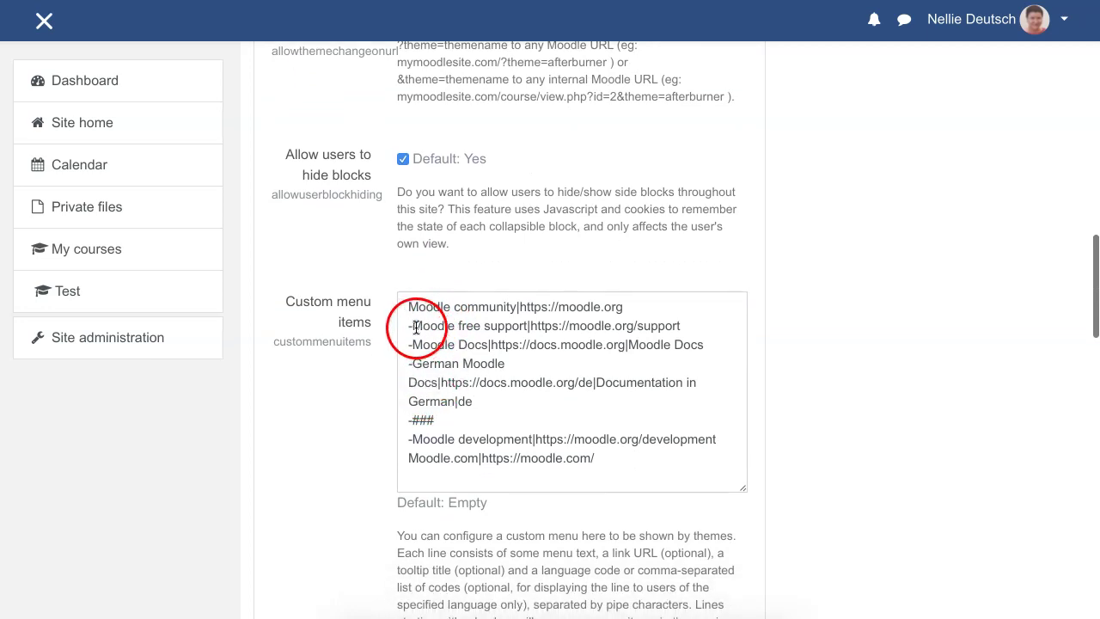
pyautogui.click(415, 327)
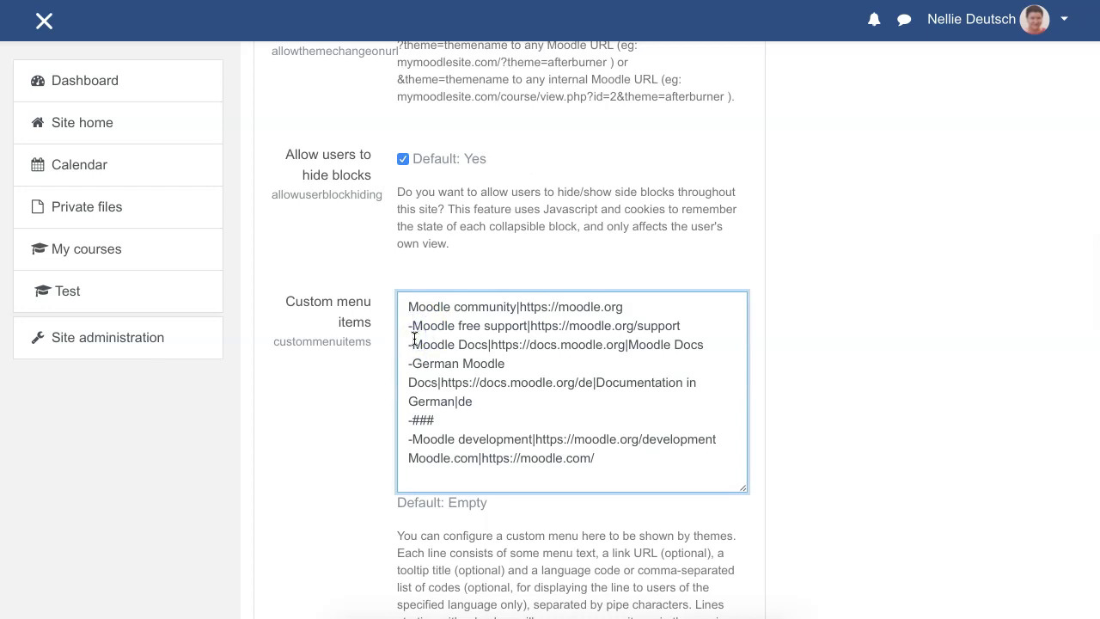
pyautogui.click(414, 340)
pyautogui.write('-')
pyautogui.click(417, 342)
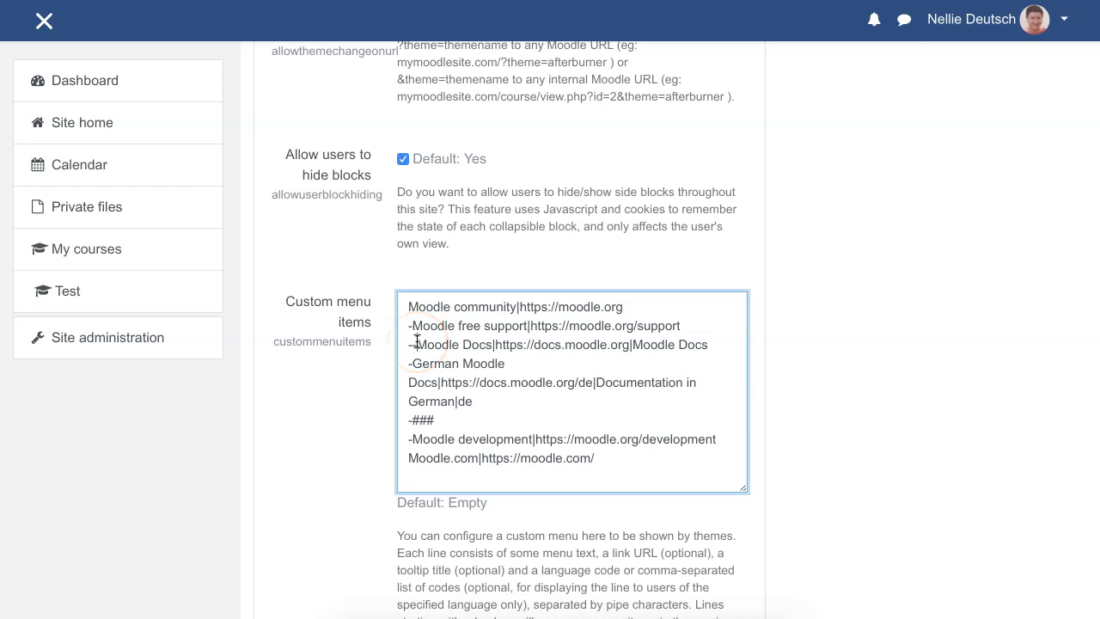
pyautogui.click(412, 364)
pyautogui.write('-')
# Prefix the Moodle.com line with a hyphen to make it a sub-item.
pyautogui.scroll(-3, 412, 364)
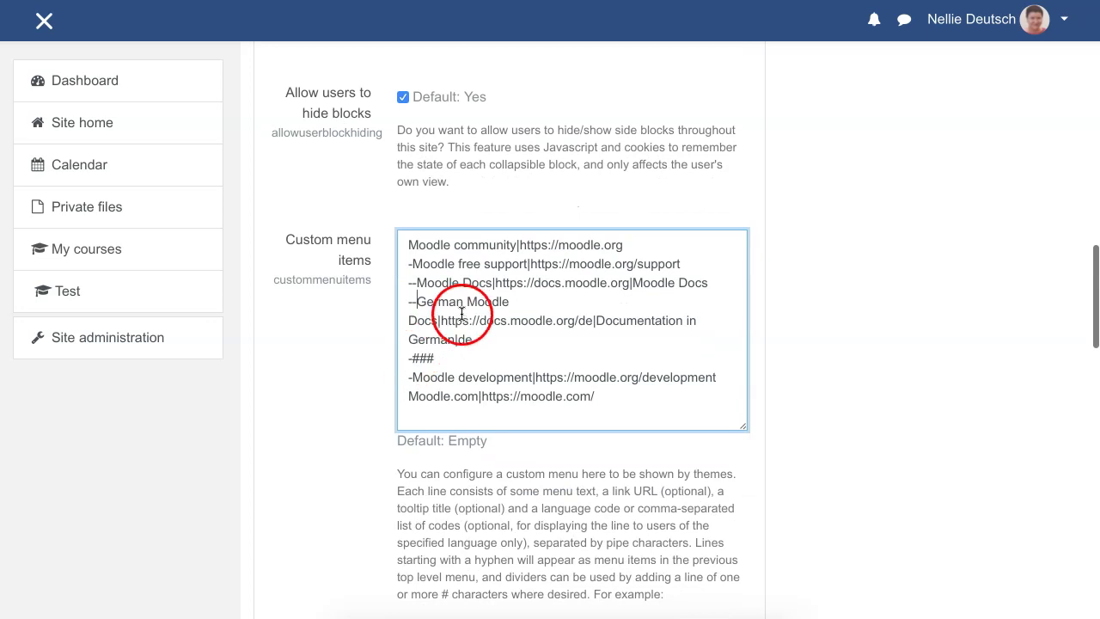
pyautogui.click(413, 337)
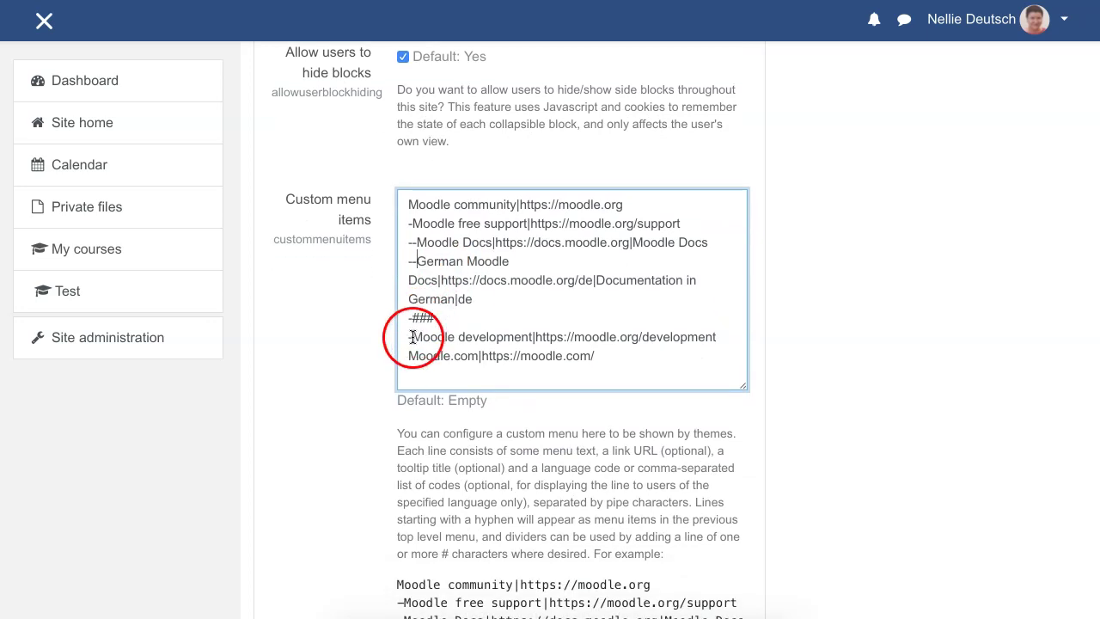
pyautogui.click(405, 355)
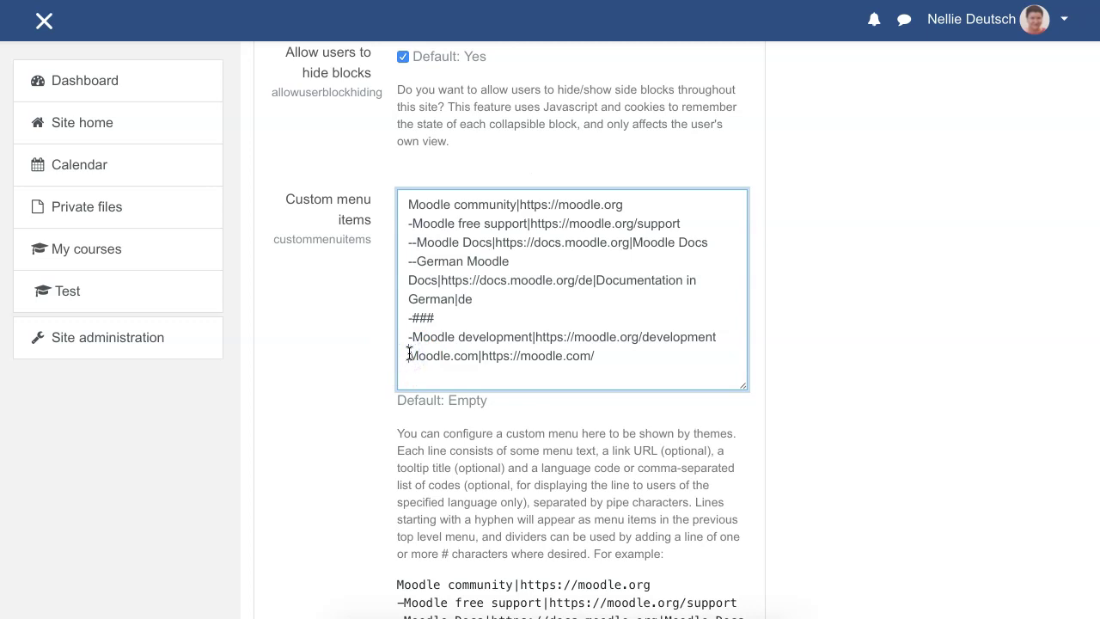
pyautogui.write('-')
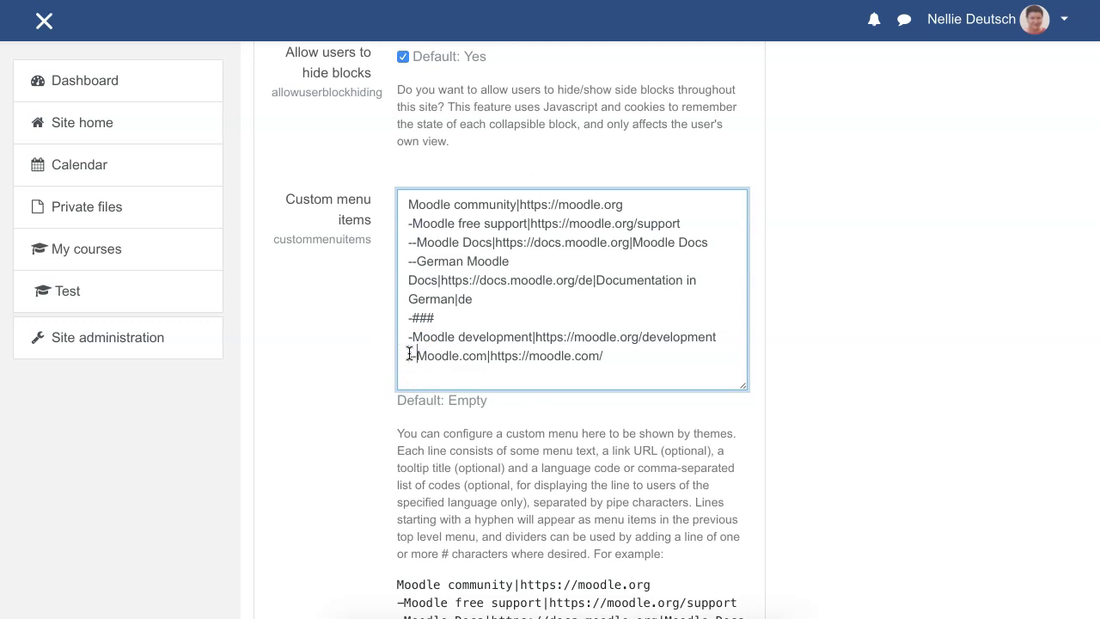
pyautogui.scroll(-12, 410, 355)
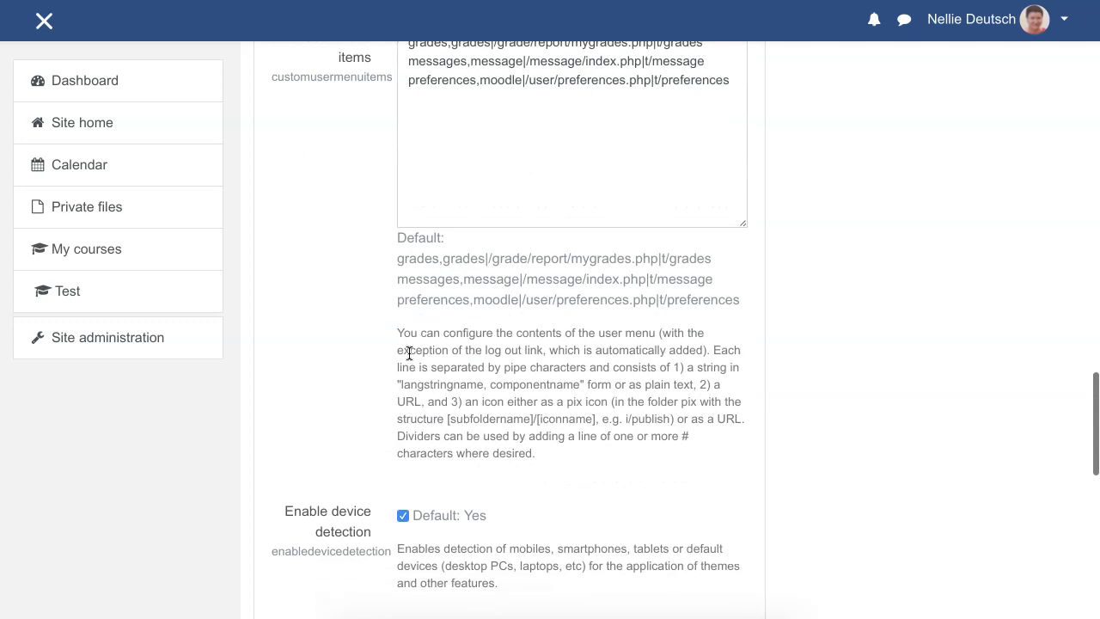
pyautogui.click(463, 379)
pyautogui.scroll(-6, 462, 380)
# Save the theme settings and check the single Moodle community header dropdown.
pyautogui.click(455, 242)
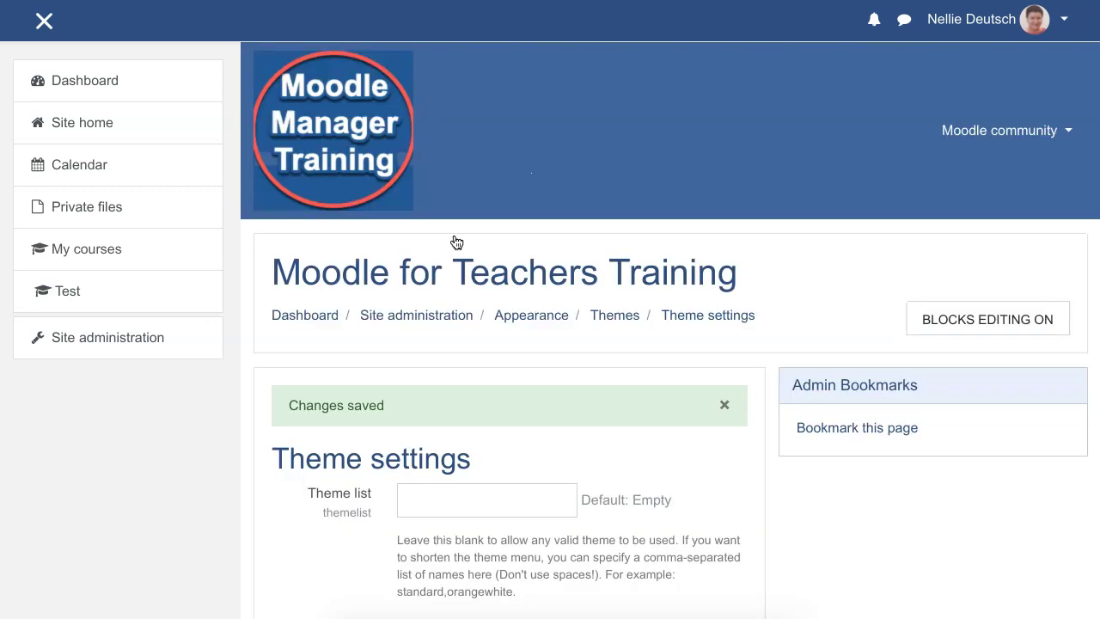
pyautogui.scroll(-10, 336, 125)
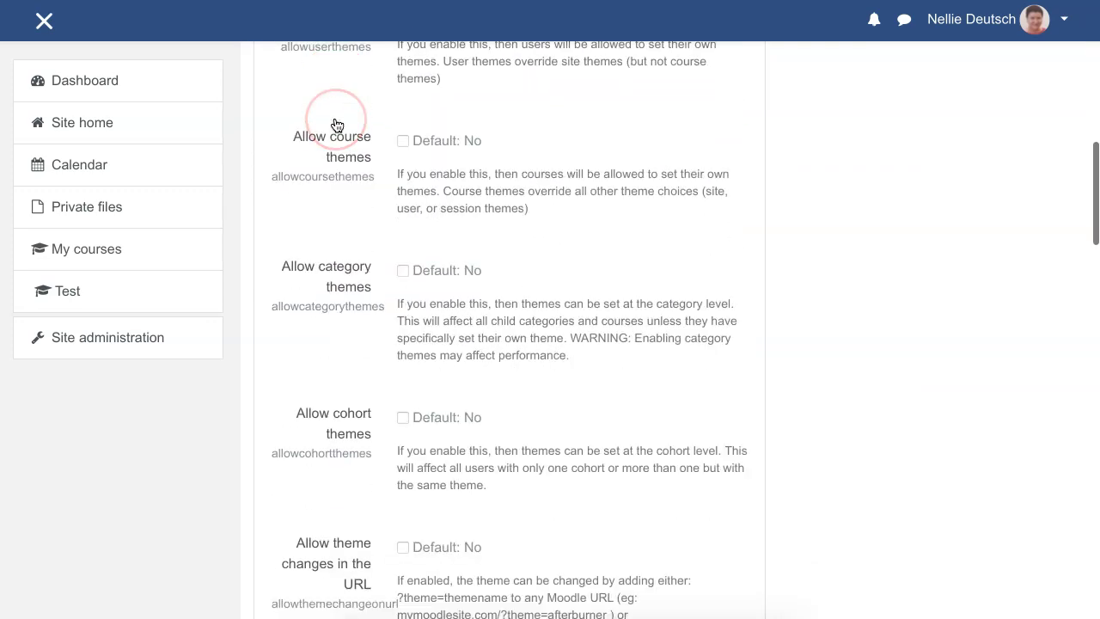
pyautogui.scroll(-15, 336, 125)
pyautogui.click(343, 120)
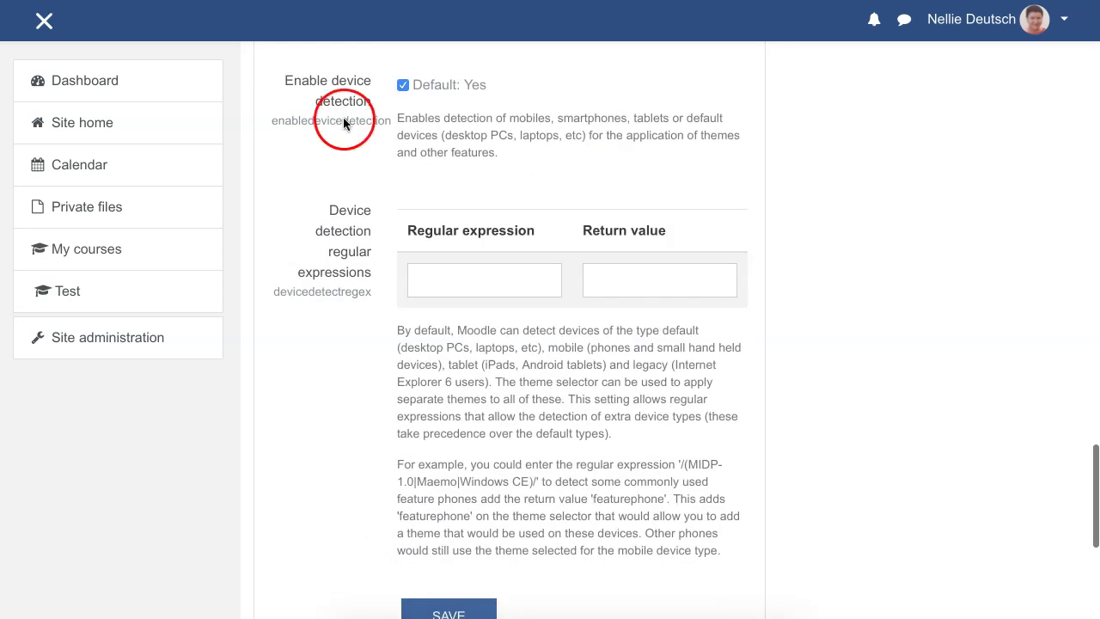
pyautogui.click(427, 171)
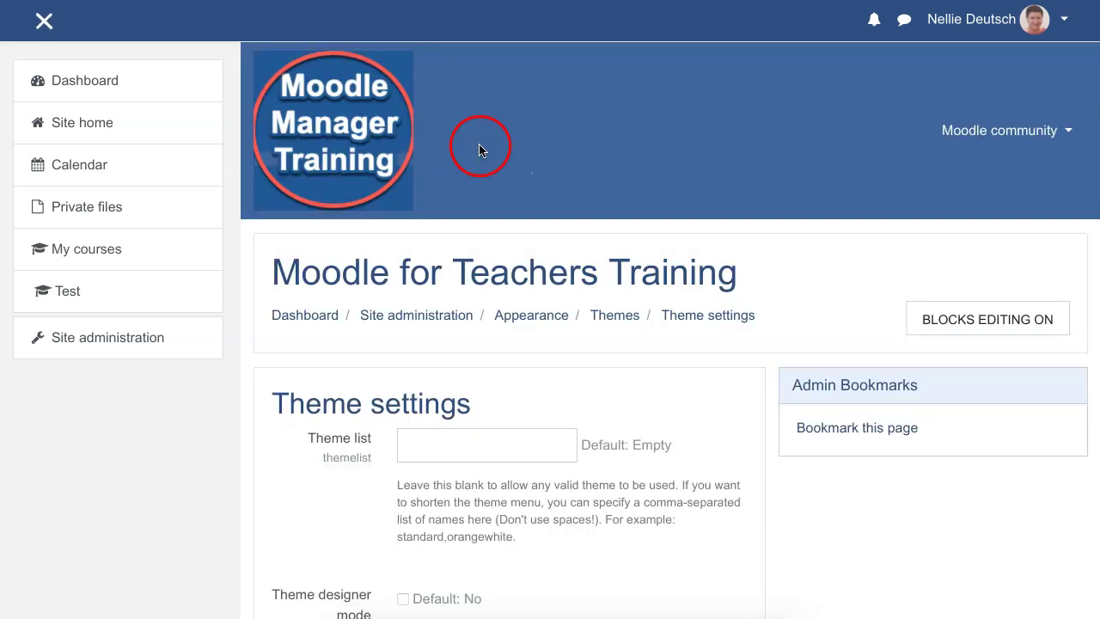
pyautogui.click(1070, 137)
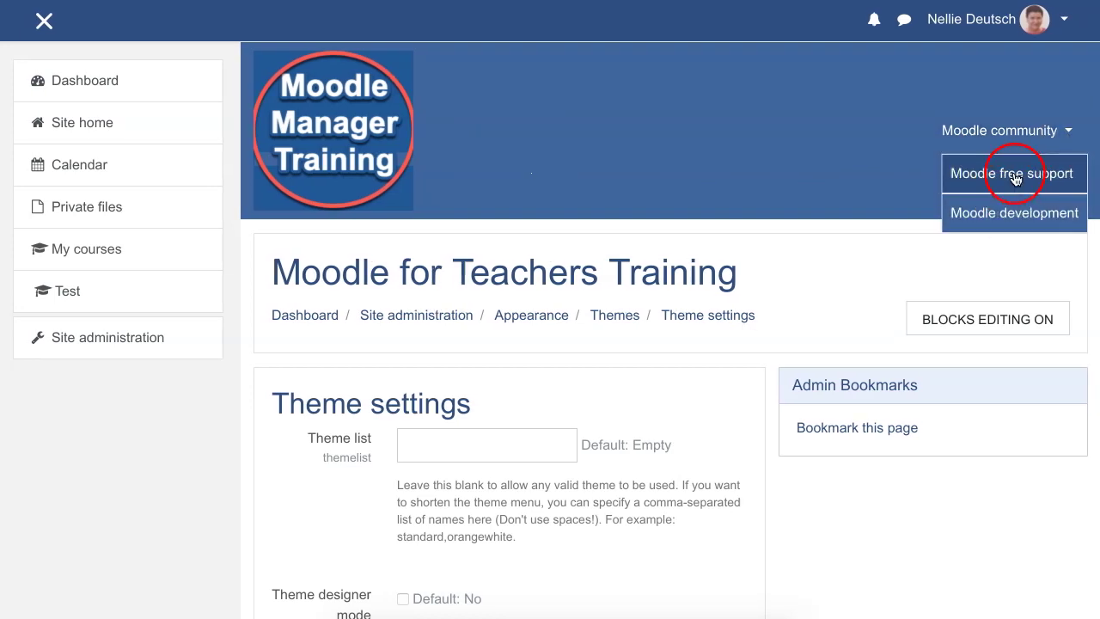
pyautogui.click(948, 177)
# Follow Moodle free support to the moodle.org community forums welcome page.
pyautogui.click(1056, 131)
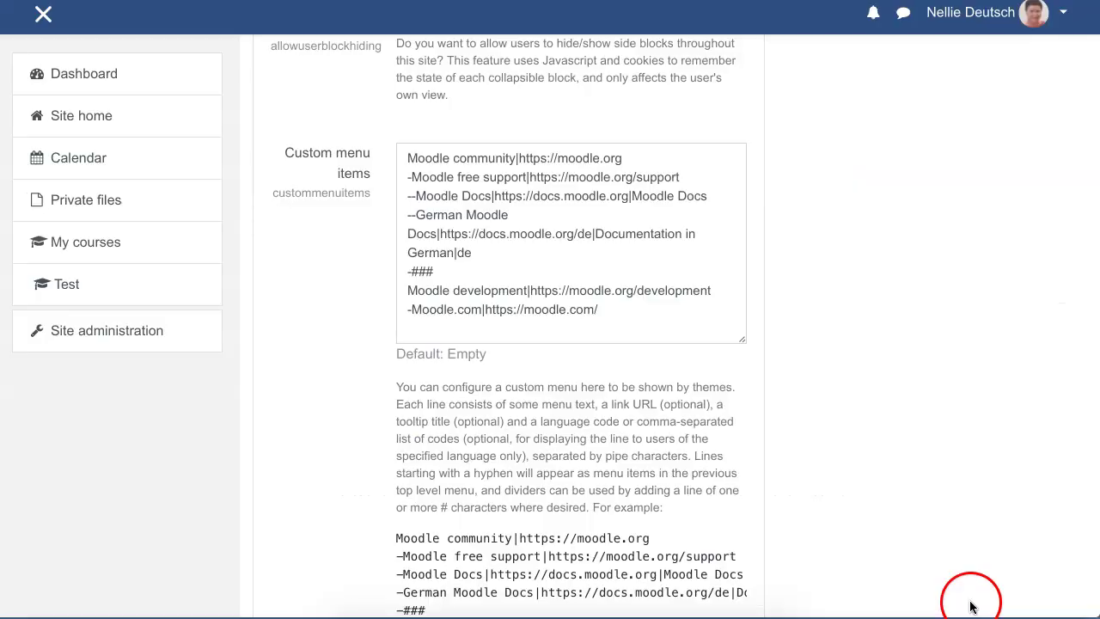
# Replace the Custom menu items text with the new definition containing Integrating Technology and Donate links.
pyautogui.scroll(3, 757, 589)
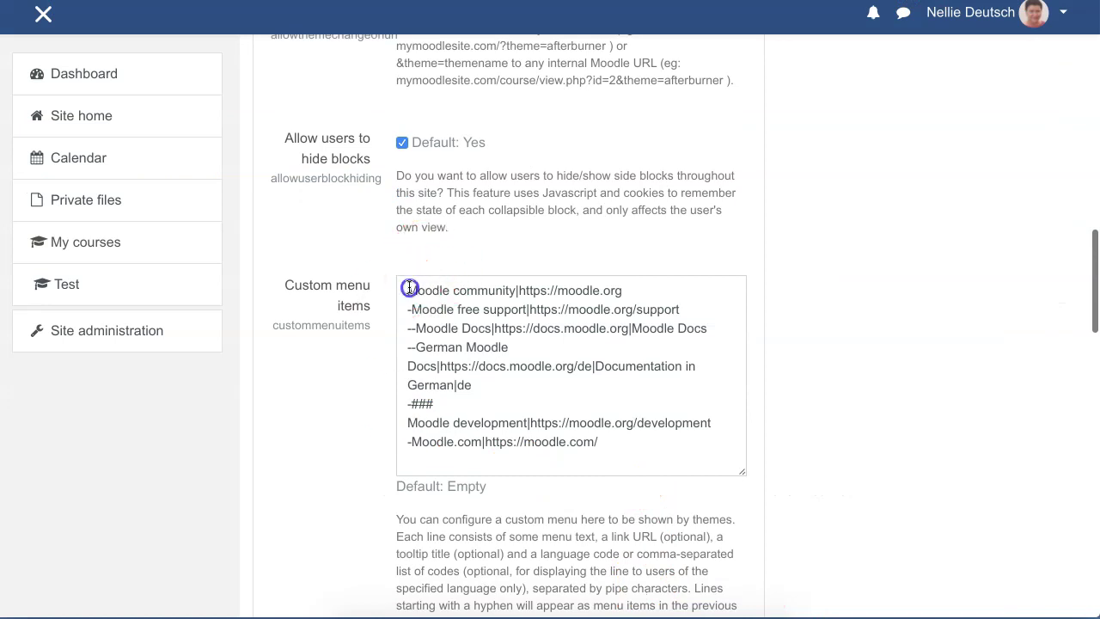
pyautogui.moveTo(410, 288); pyautogui.dragTo(660, 439)
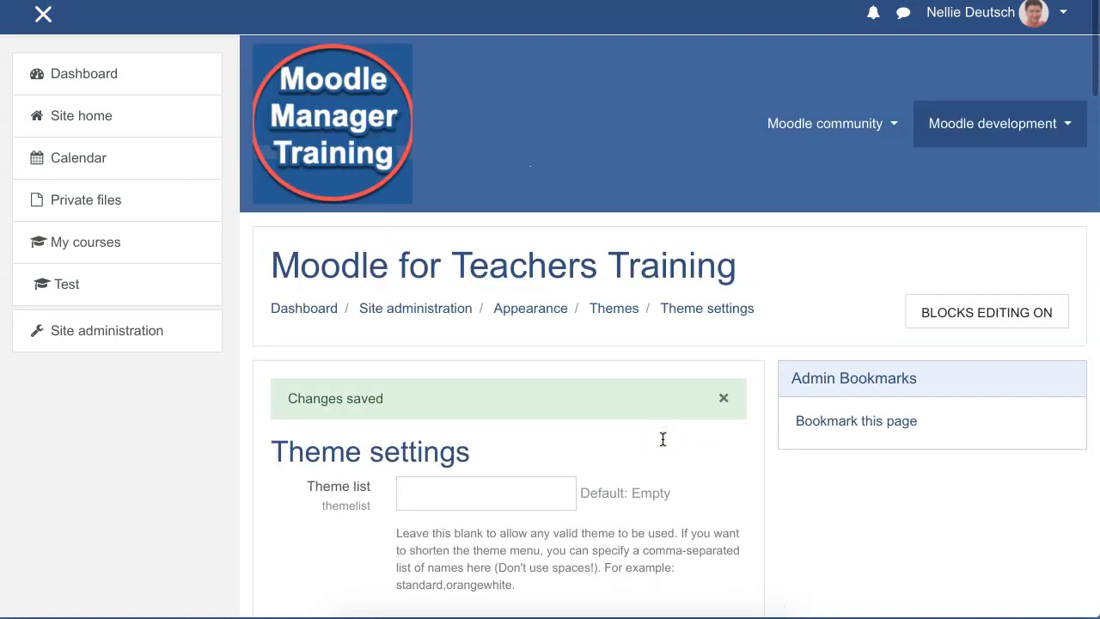
pyautogui.scroll(-8, 661, 444)
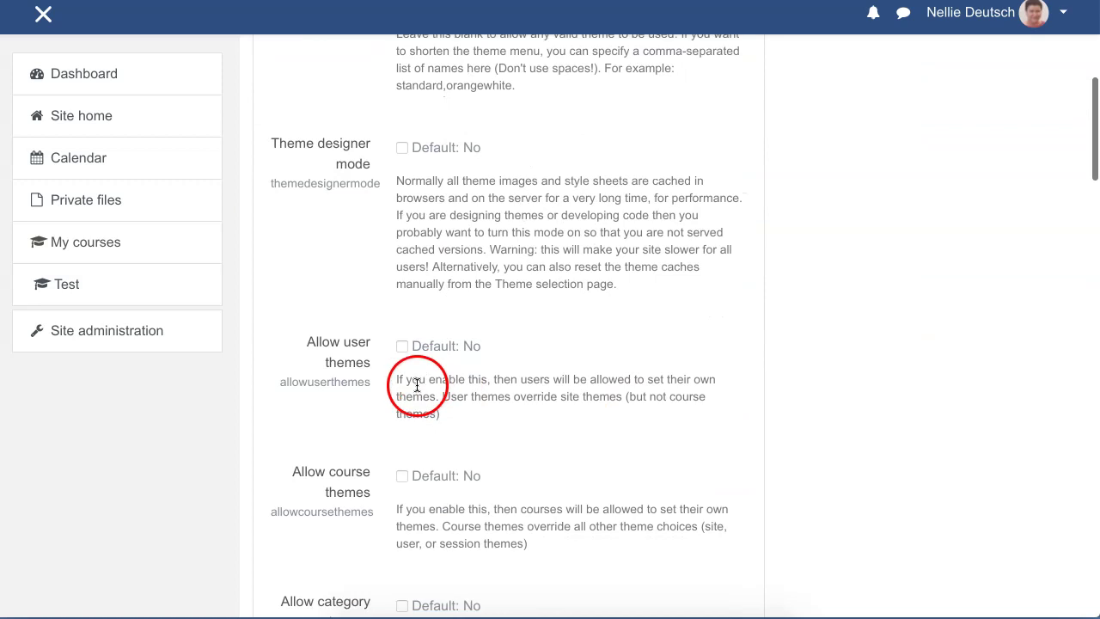
pyautogui.scroll(-7, 416, 386)
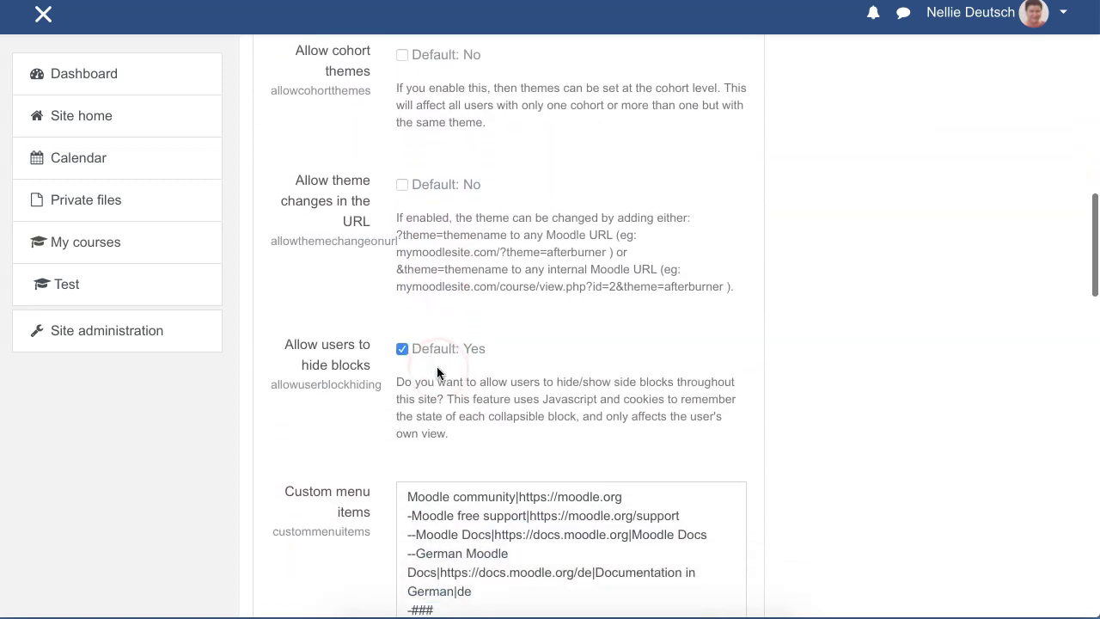
pyautogui.moveTo(403, 204); pyautogui.dragTo(594, 365)
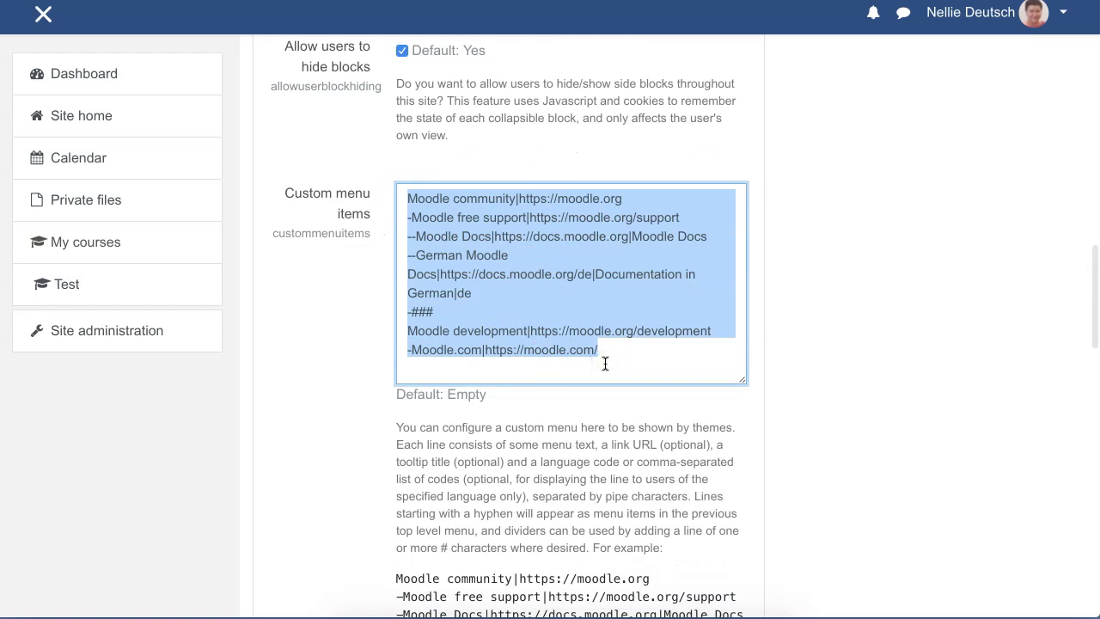
pyautogui.press('BackSpace')
pyautogui.hotkey('ctrl', 'v')
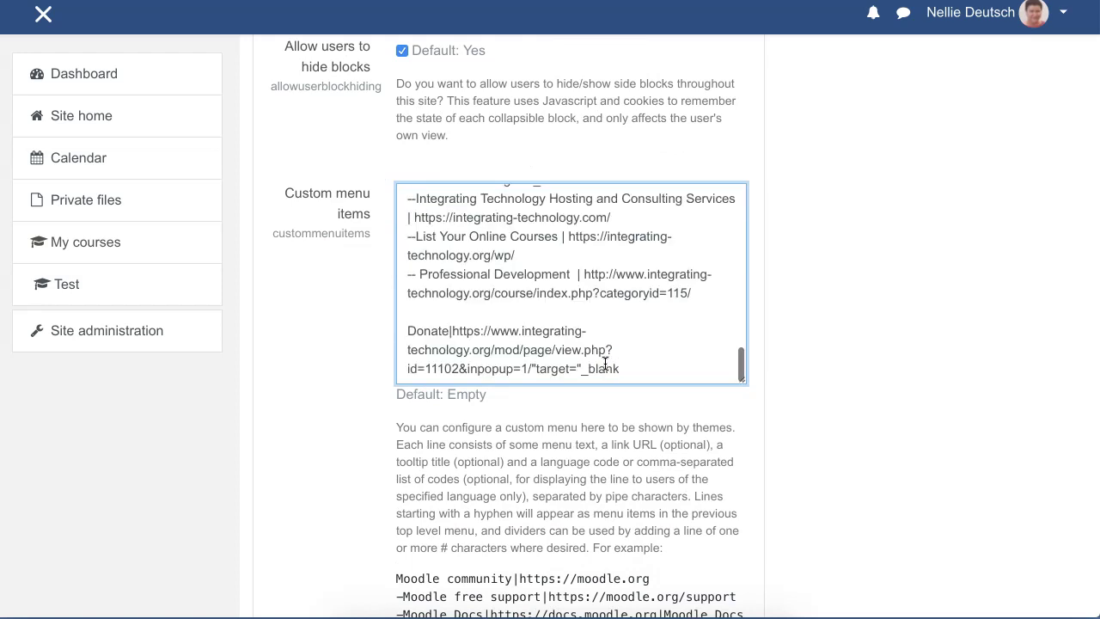
pyautogui.click(393, 381)
pyautogui.scroll(-10, 395, 382)
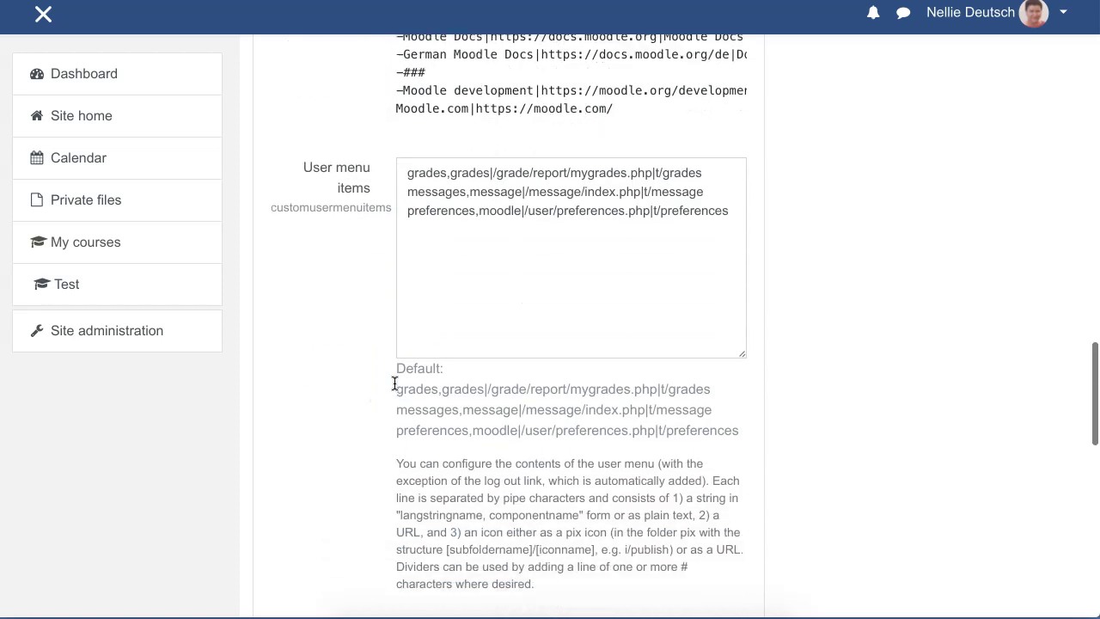
pyautogui.scroll(-8, 395, 383)
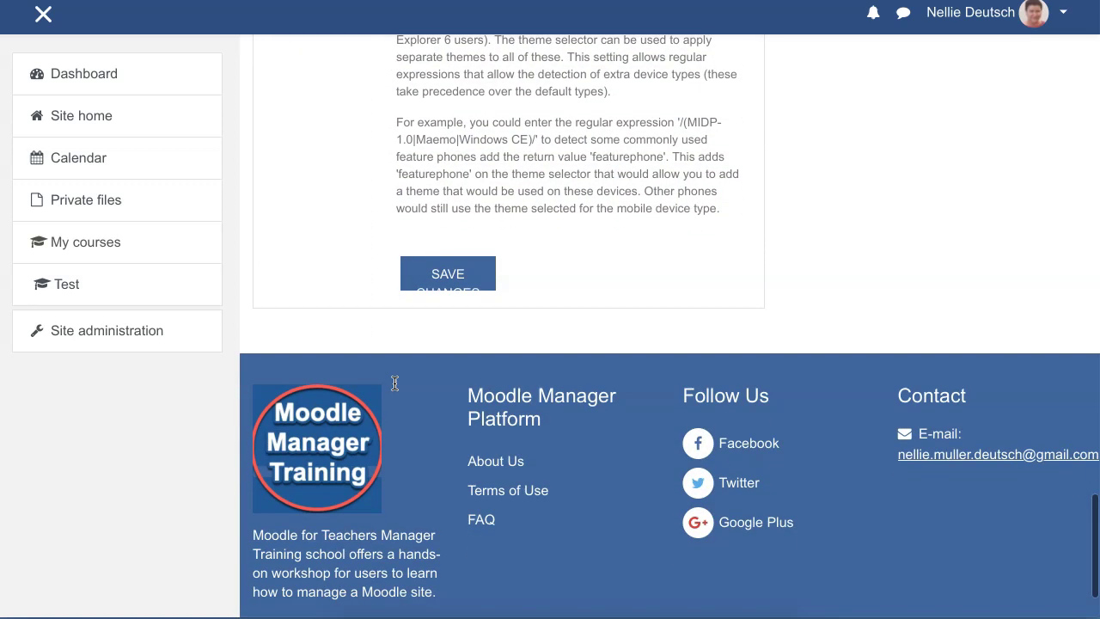
# Save and view the header's new Subscribe, Sign Up and Login, Free Courses, About and Donate menus.
pyautogui.click(401, 298)
pyautogui.click(450, 209)
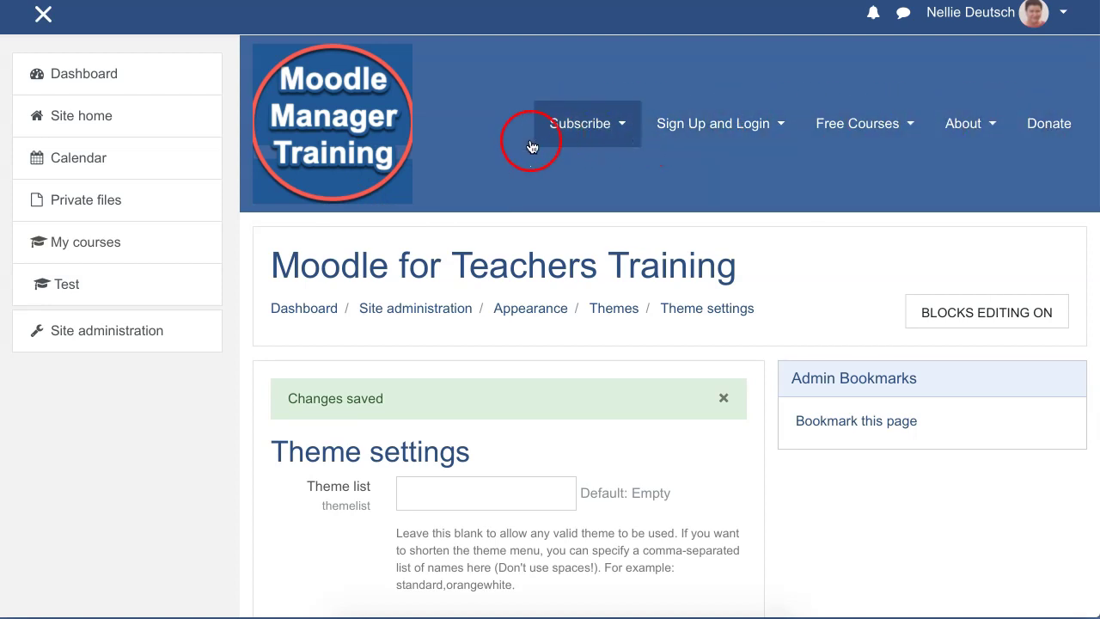
pyautogui.click(293, 196)
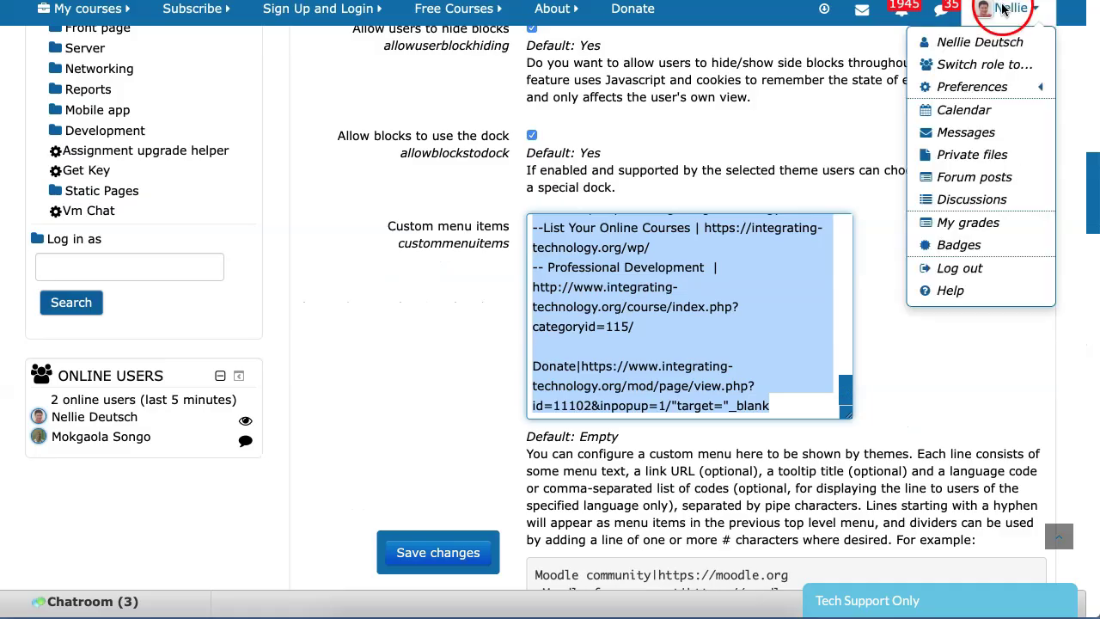
# From the Integrating Technology site, log the administrator out through the account menu.
pyautogui.click(695, 187)
pyautogui.scroll(15, 696, 187)
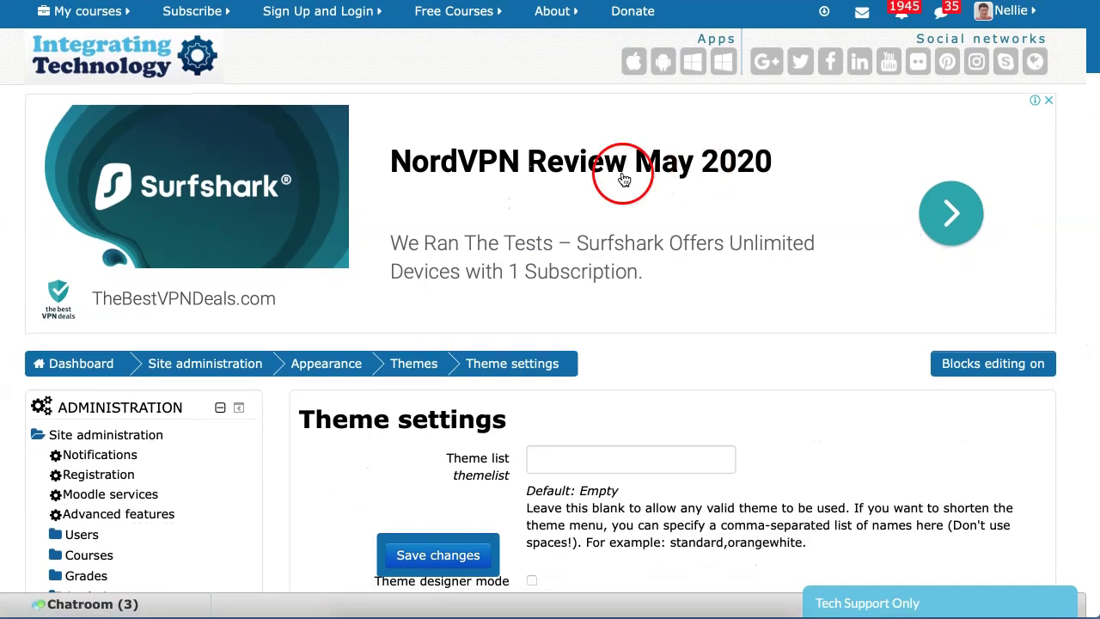
pyautogui.scroll(-6, 479, 216)
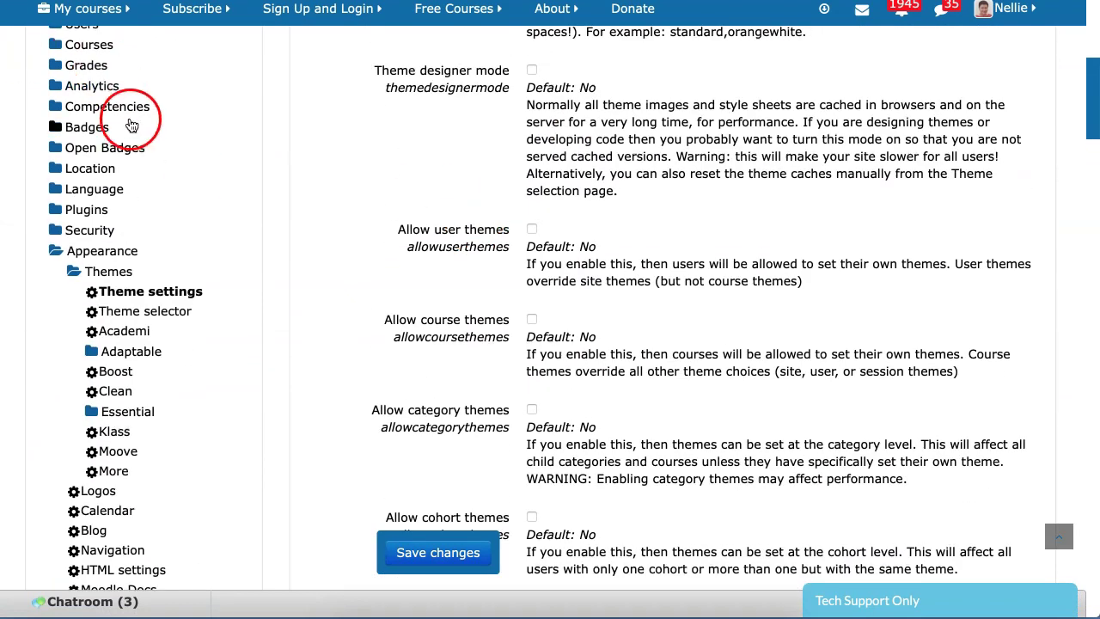
pyautogui.click(1007, 8)
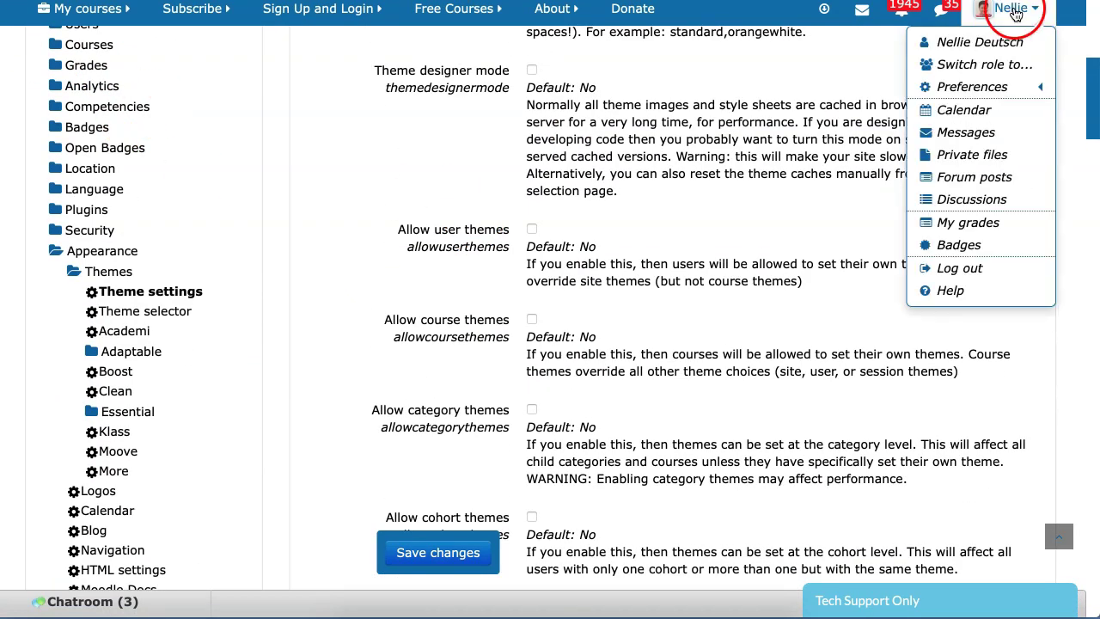
pyautogui.click(966, 269)
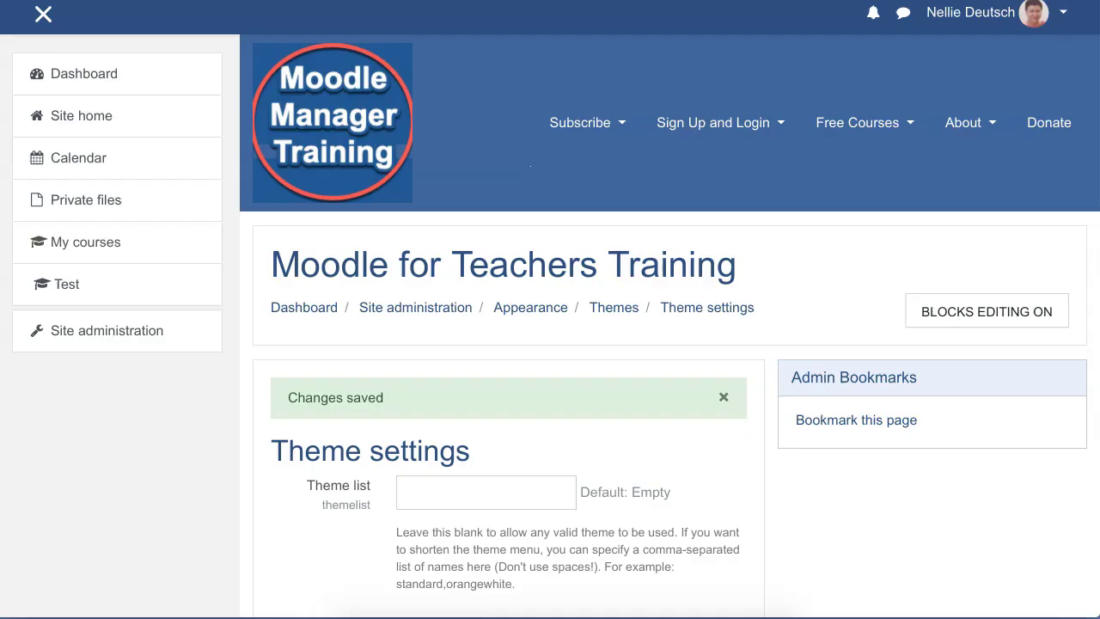
# Scroll Theme settings down to the Custom menu items box and place the caret in it.
pyautogui.scroll(-1, 569, 171)
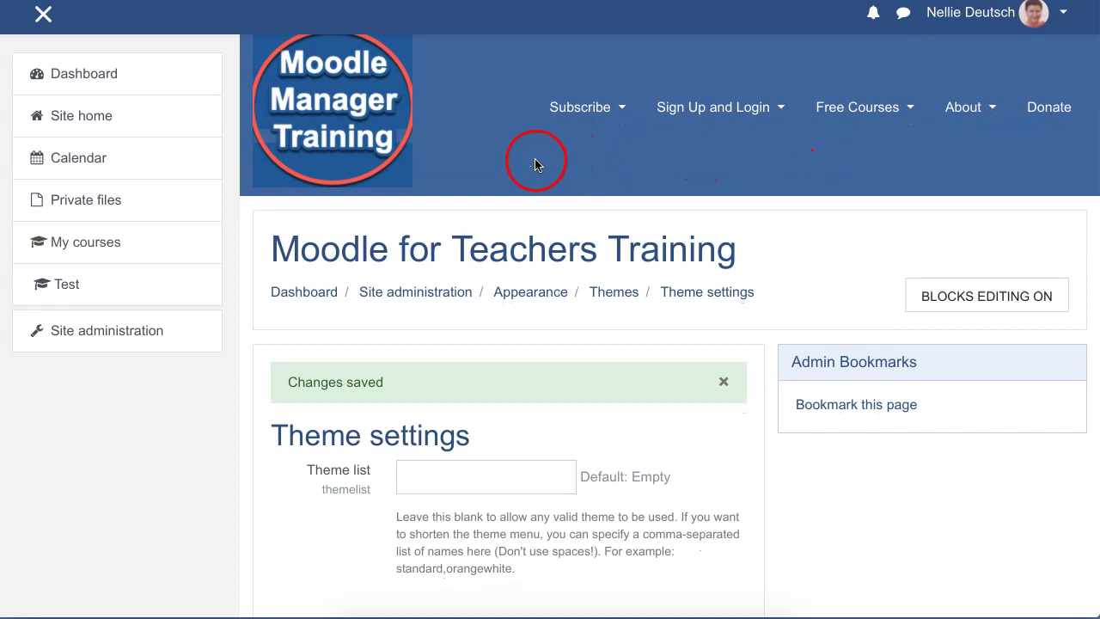
pyautogui.scroll(-5, 535, 163)
pyautogui.scroll(-10, 494, 226)
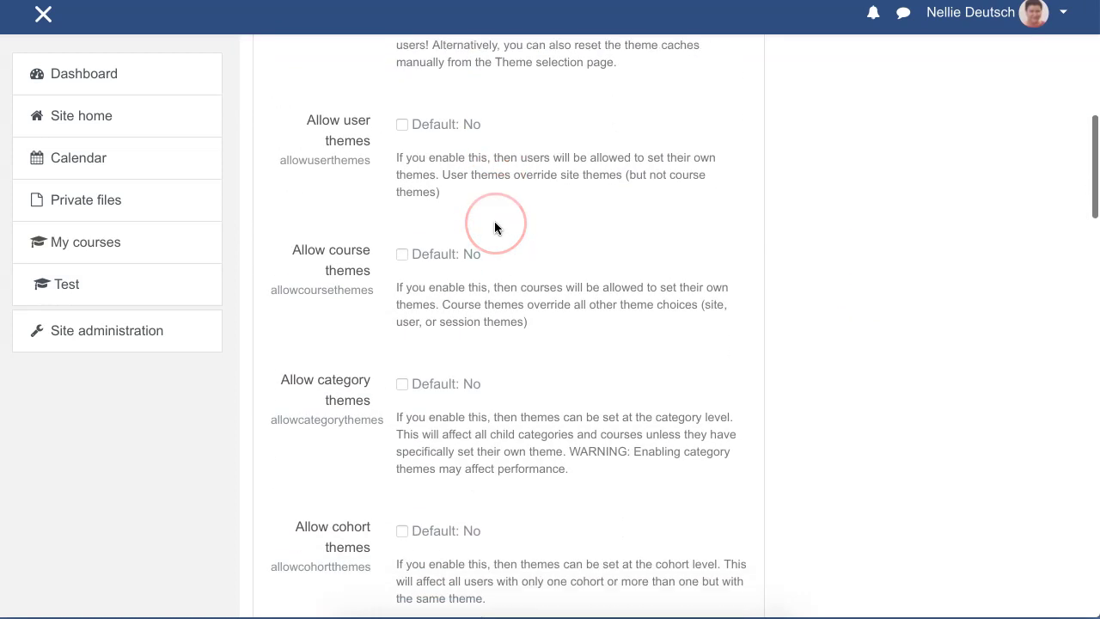
pyautogui.scroll(-4, 494, 221)
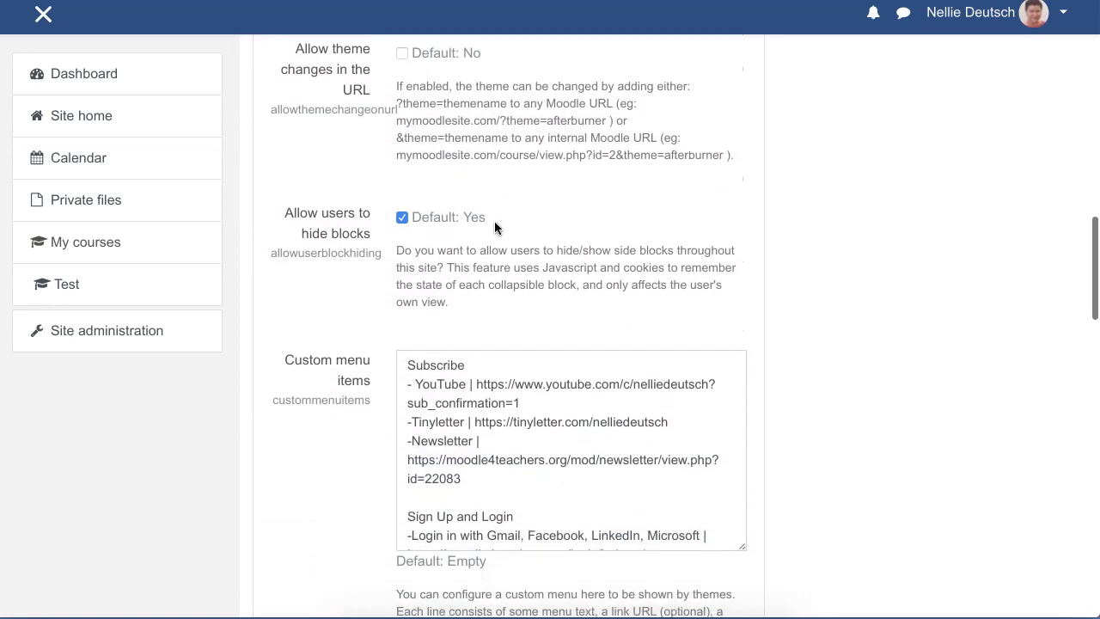
pyautogui.click(410, 231)
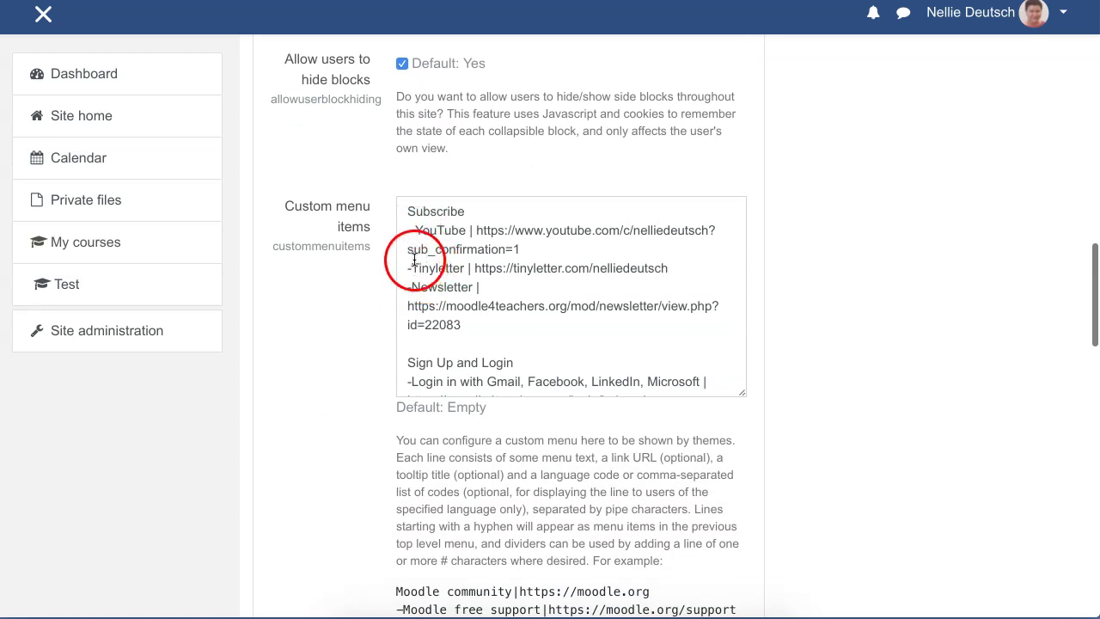
pyautogui.scroll(-5, 427, 287)
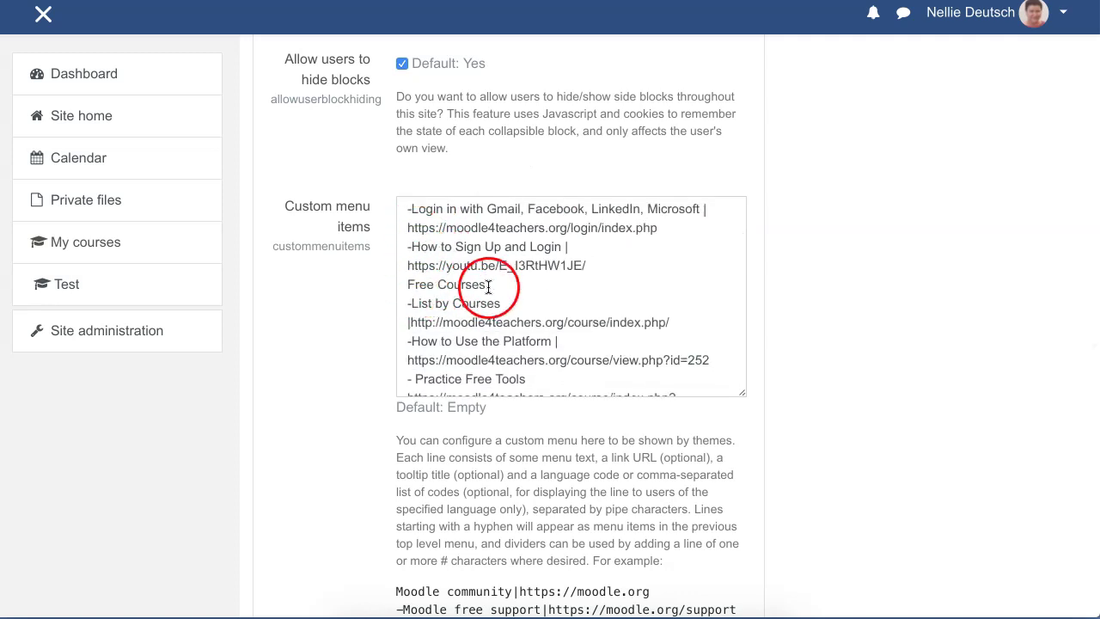
pyautogui.scroll(-1, 420, 300)
pyautogui.scroll(-3, 420, 300)
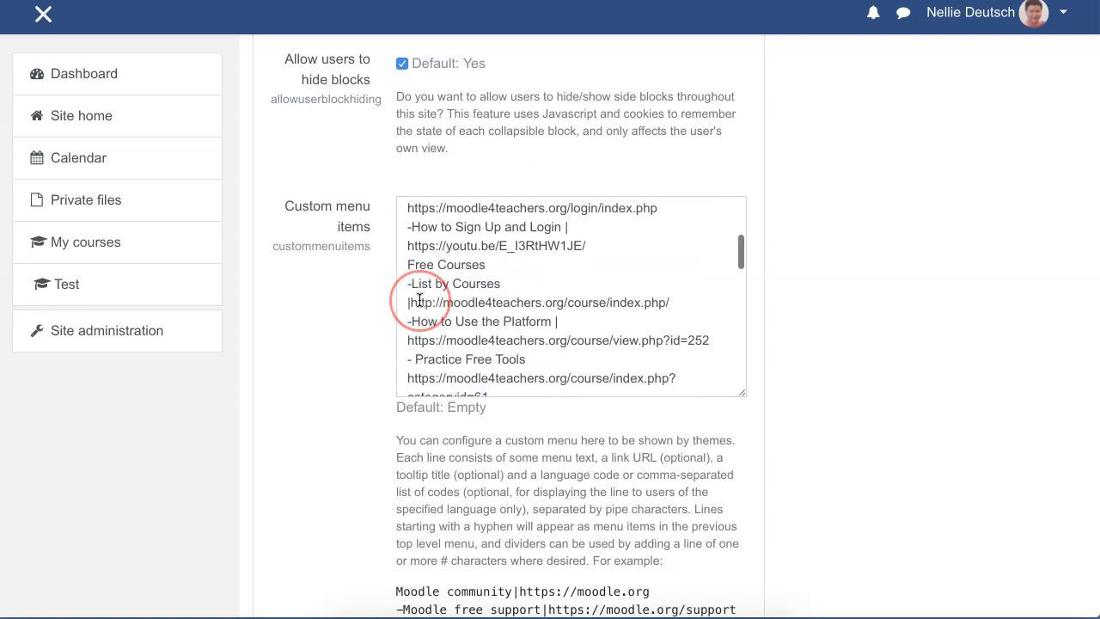
pyautogui.scroll(-4, 443, 320)
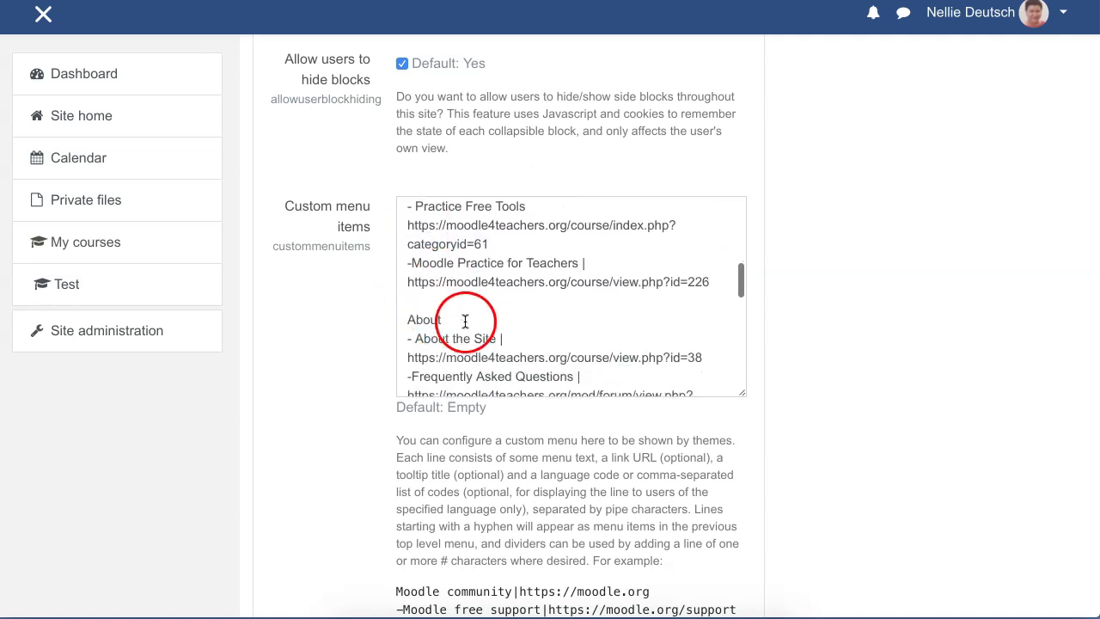
pyautogui.scroll(-1, 447, 318)
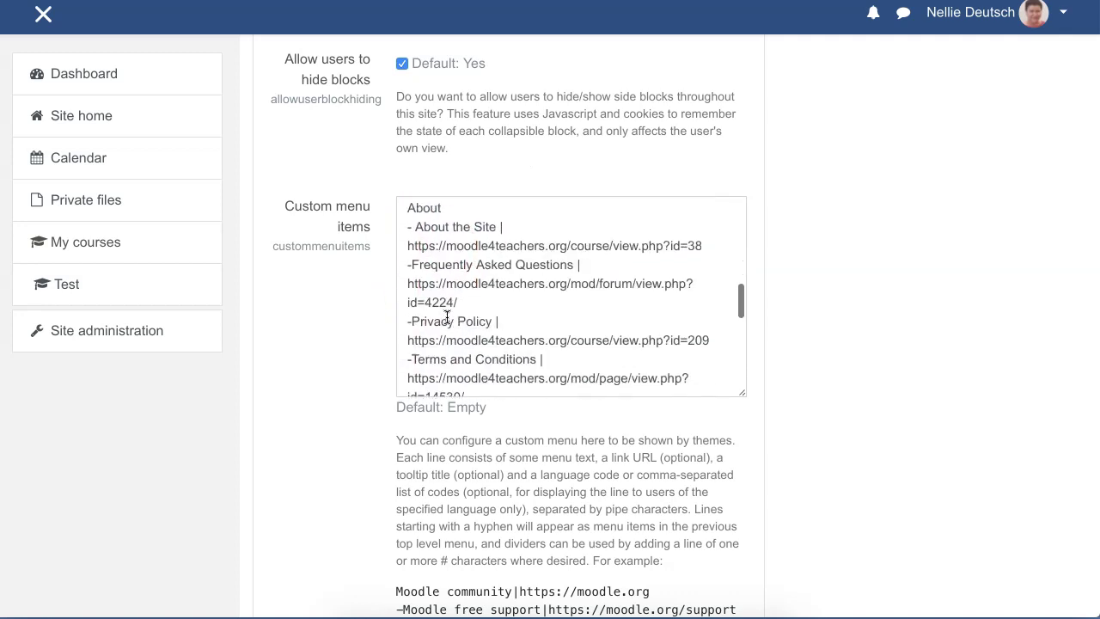
pyautogui.scroll(7, 447, 318)
pyautogui.scroll(-4, 447, 318)
pyautogui.scroll(-8, 447, 318)
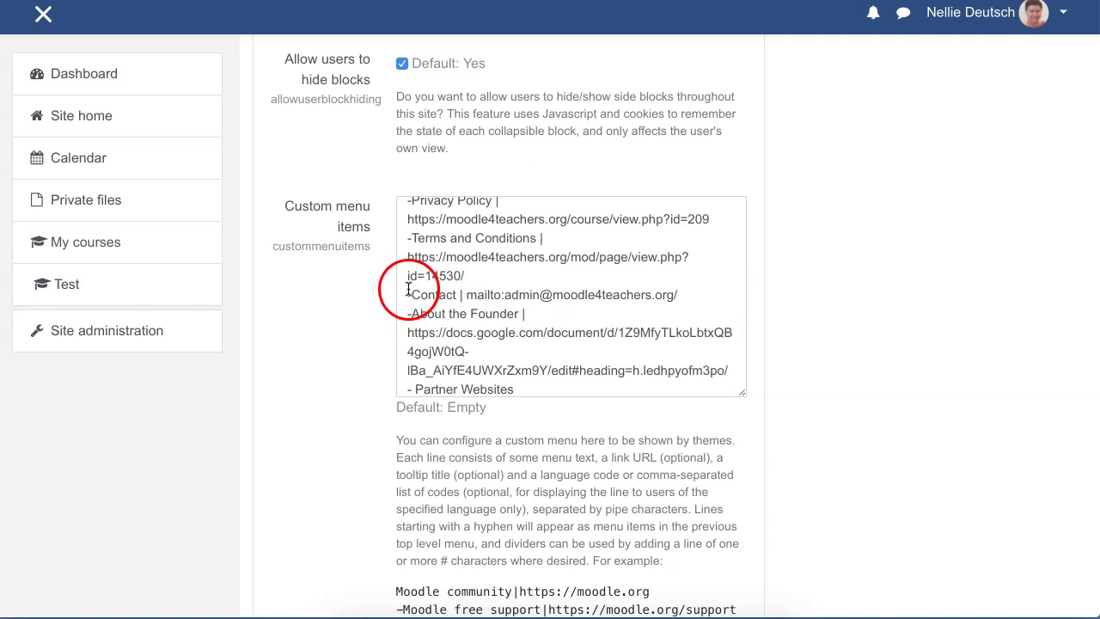
# Delete the leading hyphen so Contact becomes a top-level menu item.
pyautogui.moveTo(407, 295); pyautogui.dragTo(434, 295)
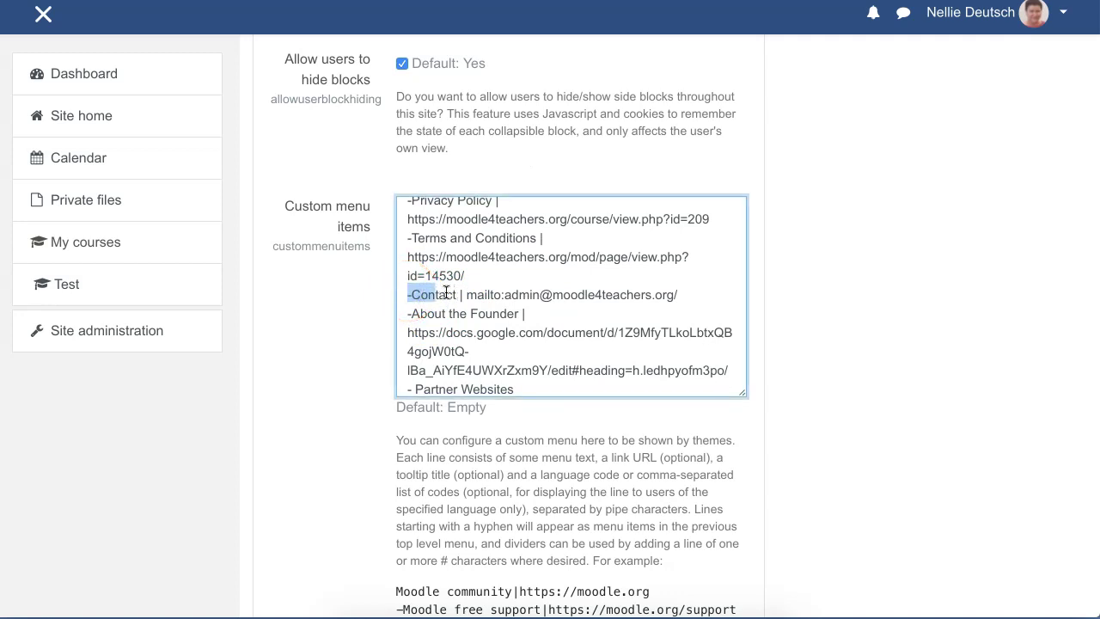
pyautogui.scroll(1, 446, 294)
pyautogui.scroll(-3, 446, 294)
pyautogui.scroll(2, 424, 275)
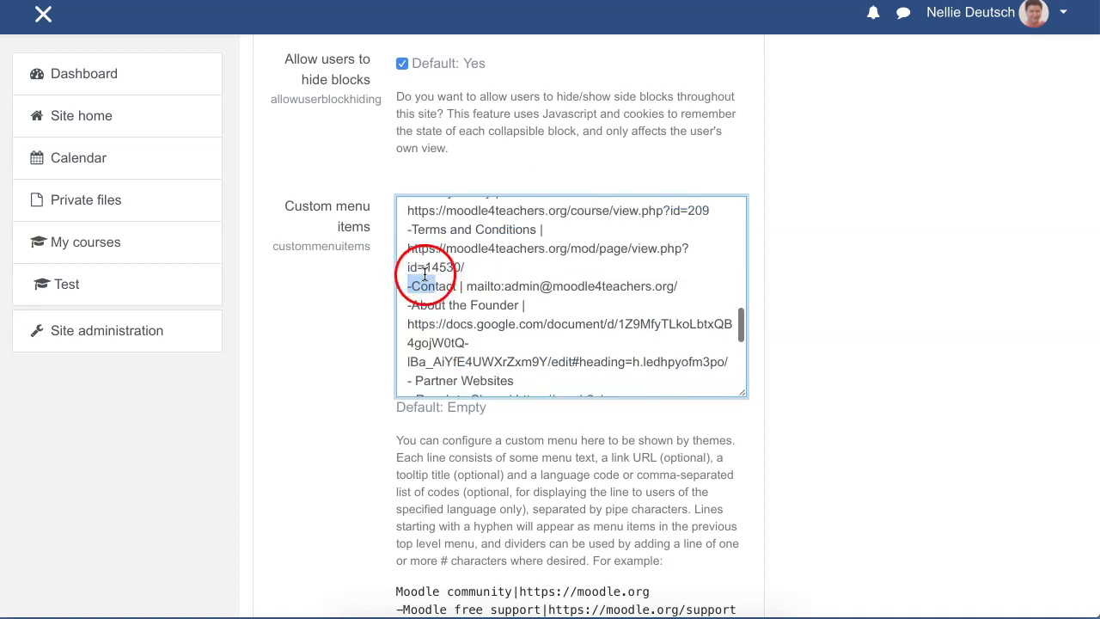
pyautogui.moveTo(408, 287); pyautogui.dragTo(704, 302)
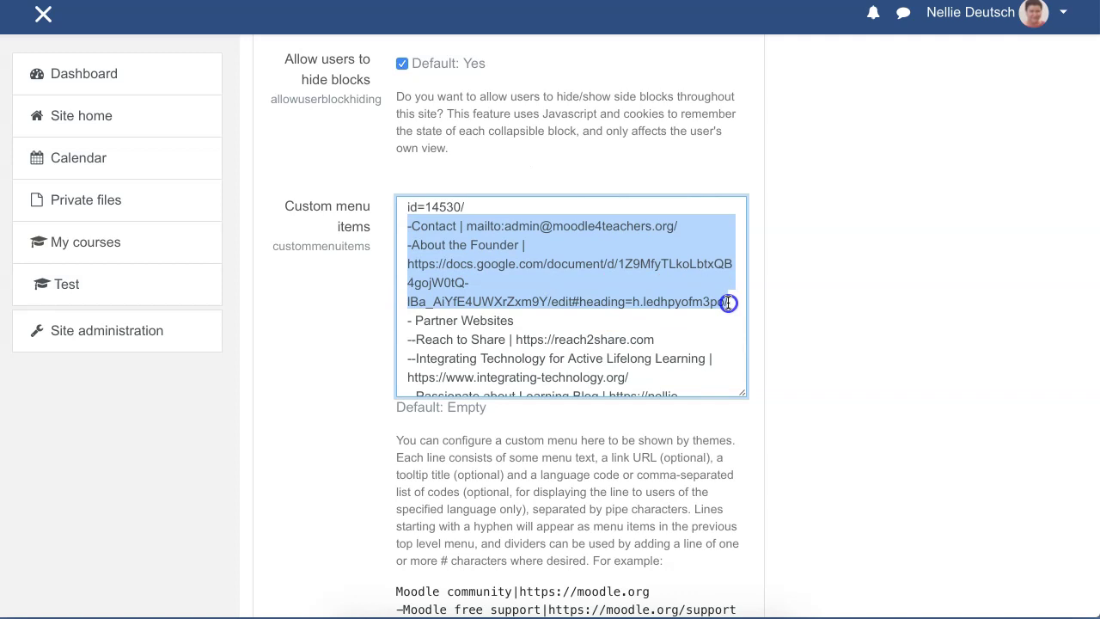
pyautogui.click(412, 225)
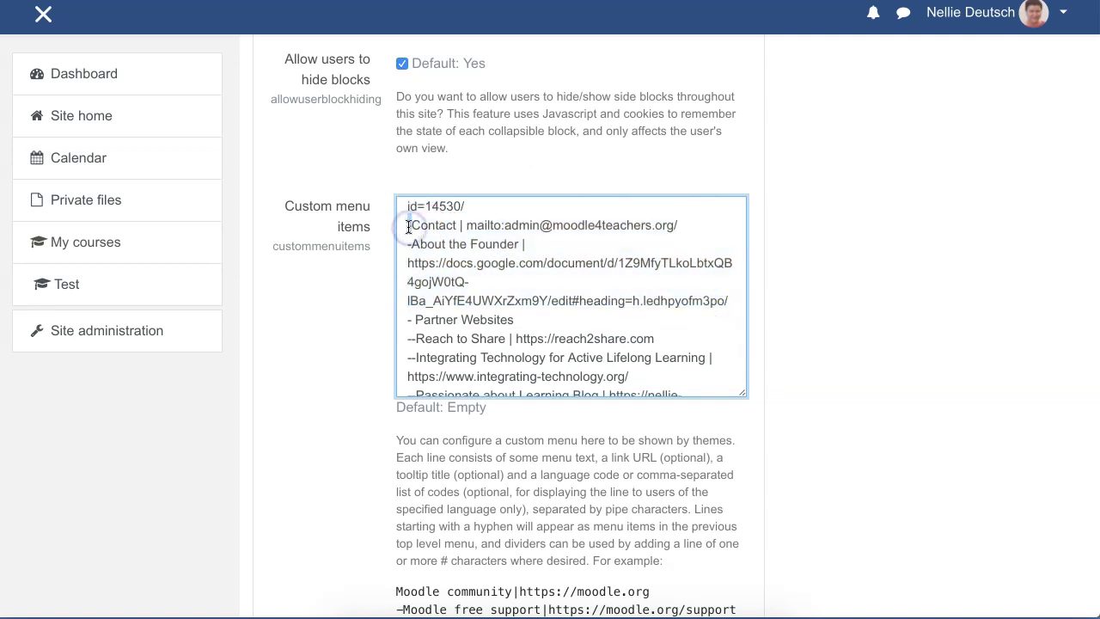
pyautogui.press('BackSpace')
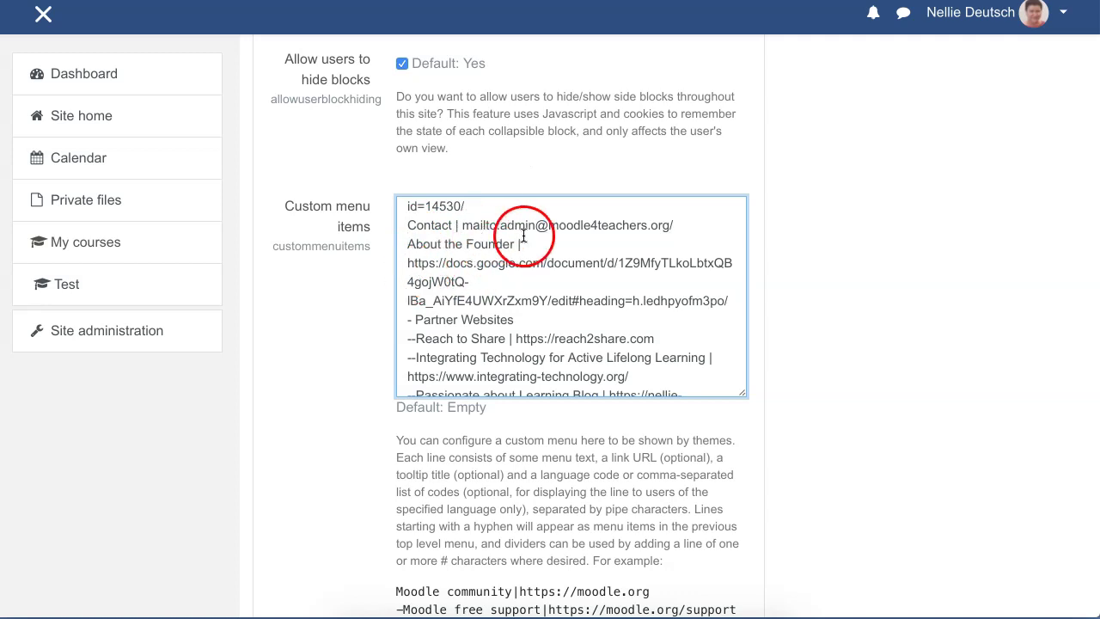
# Insert a blank line above About the Founder and place the caret at its end.
pyautogui.press('Return')
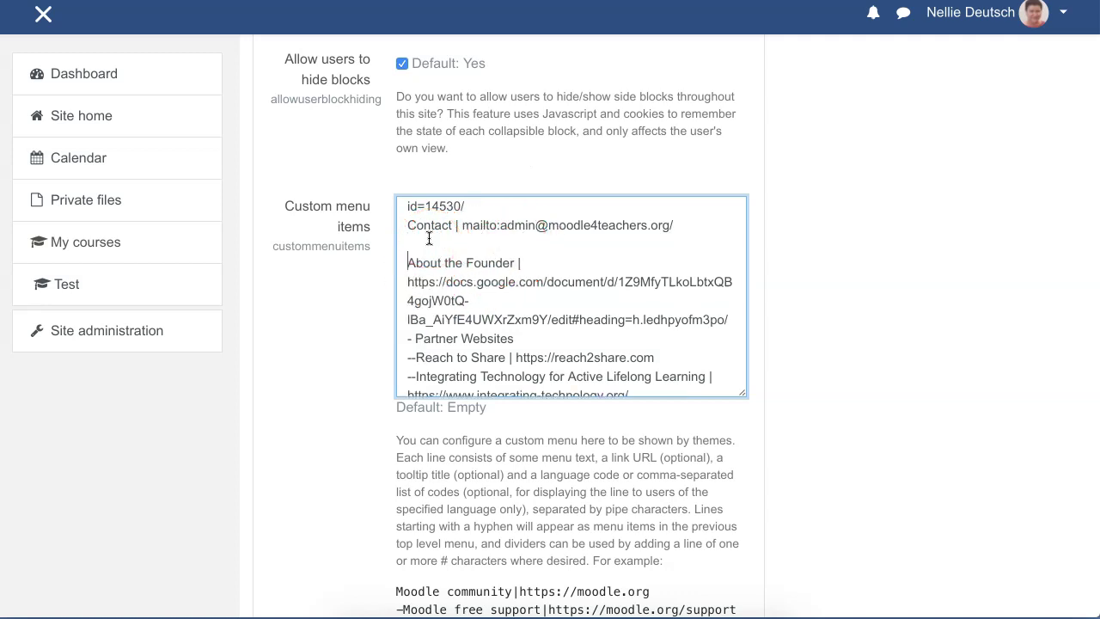
pyautogui.scroll(5, 421, 245)
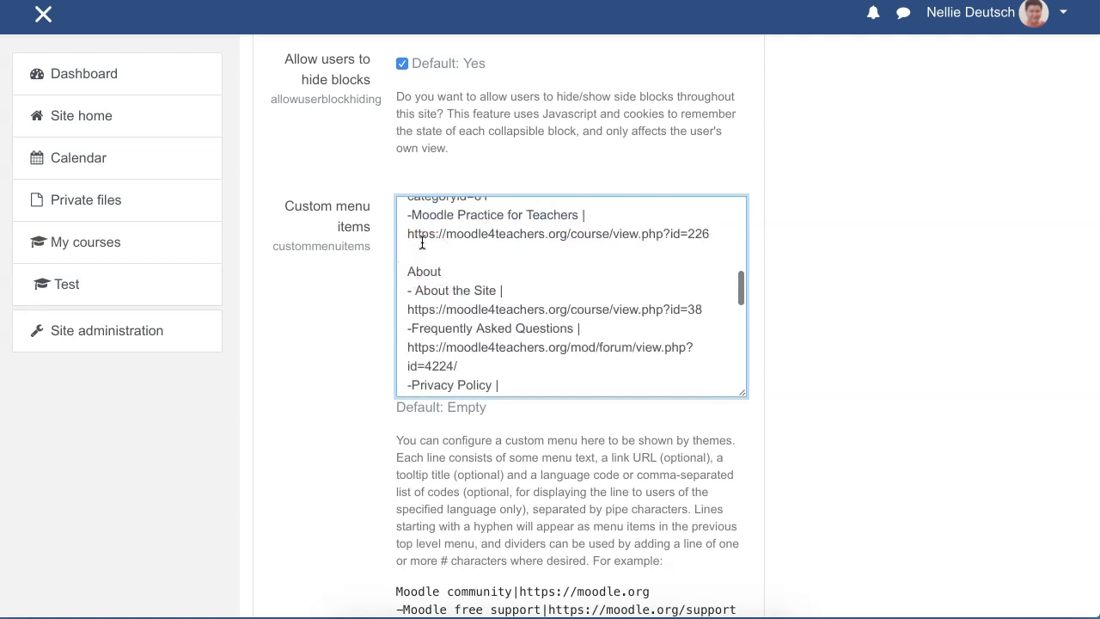
pyautogui.scroll(-5, 438, 271)
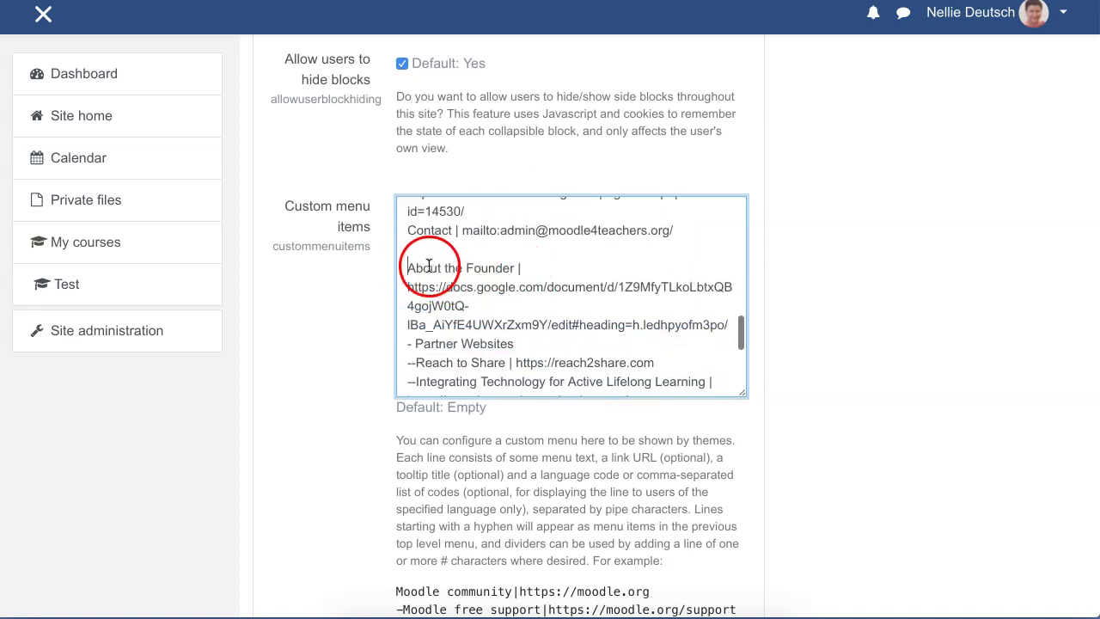
pyautogui.press('Home')
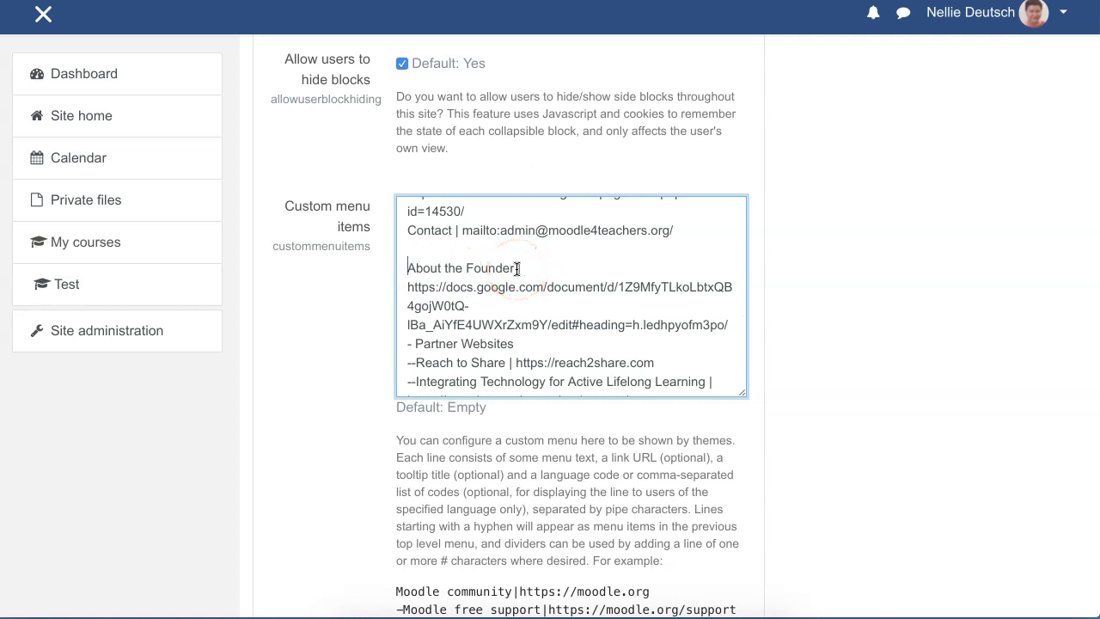
pyautogui.click(418, 258)
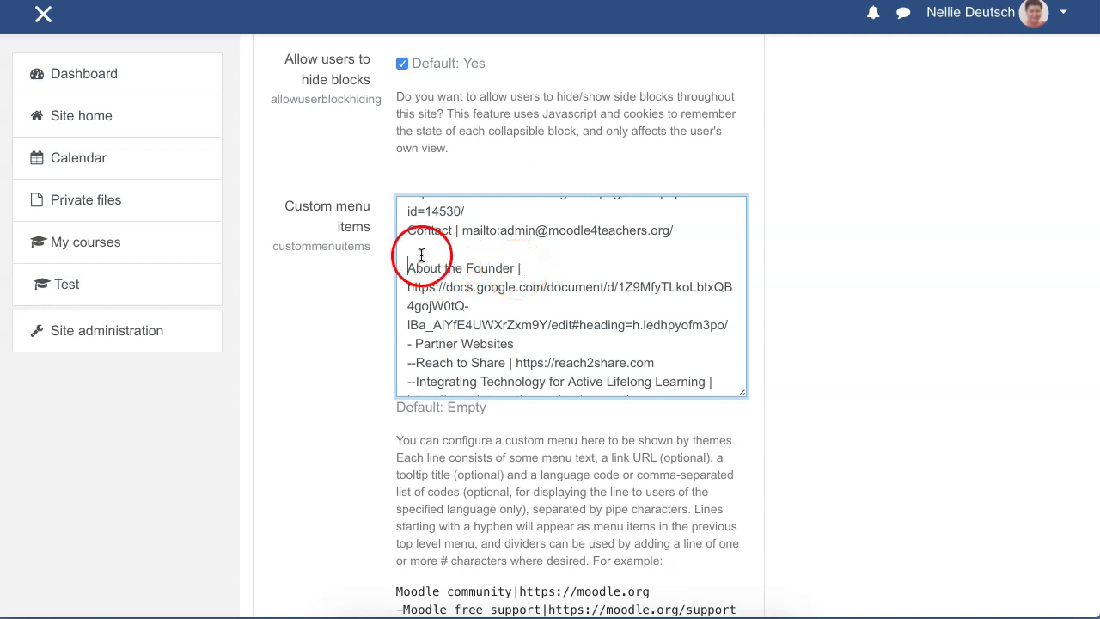
pyautogui.click(522, 268)
pyautogui.click(420, 260)
pyautogui.click(524, 265)
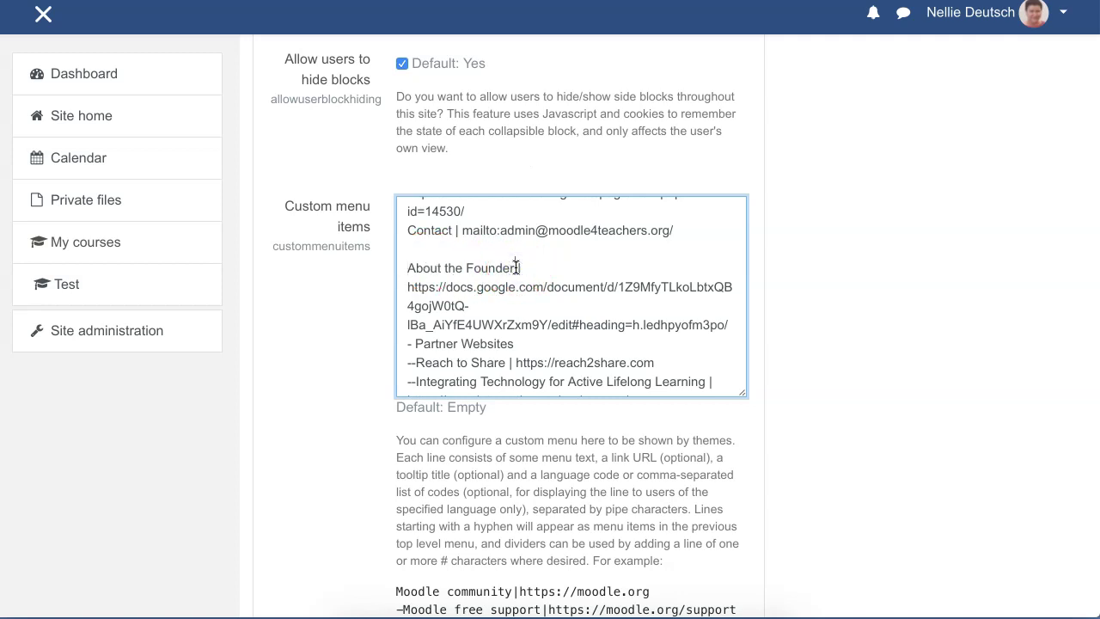
pyautogui.click(518, 266)
# Add an 'About the funder' line, joining its URL onto it with a '|' separator.
pyautogui.scroll(1, 522, 269)
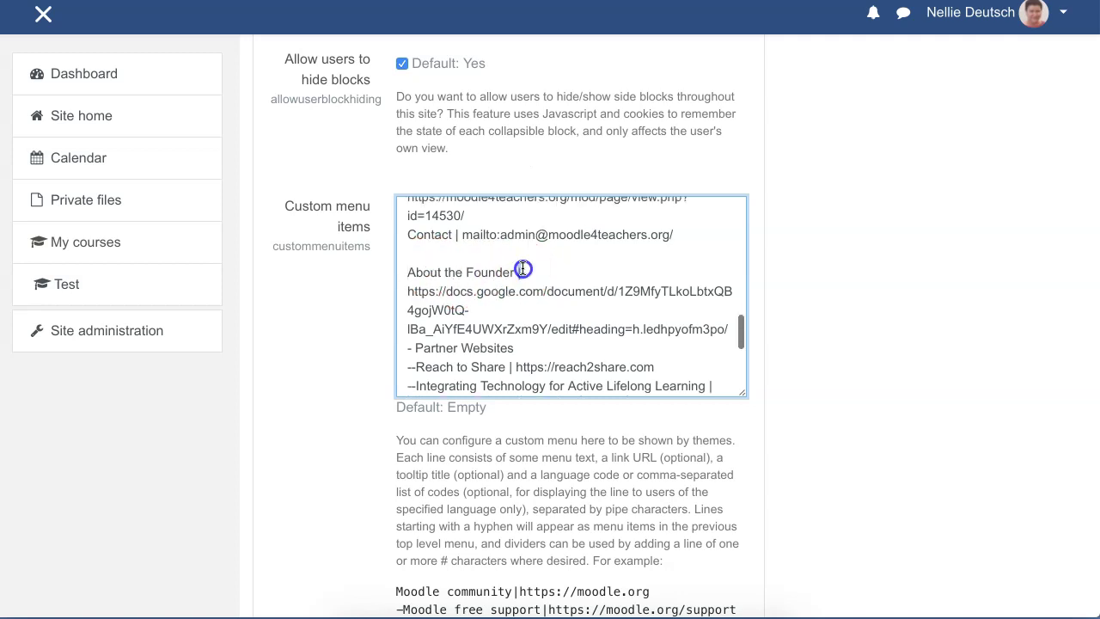
pyautogui.write('|')
pyautogui.press('BackSpace')
pyautogui.press('BackSpace')
pyautogui.press('Return')
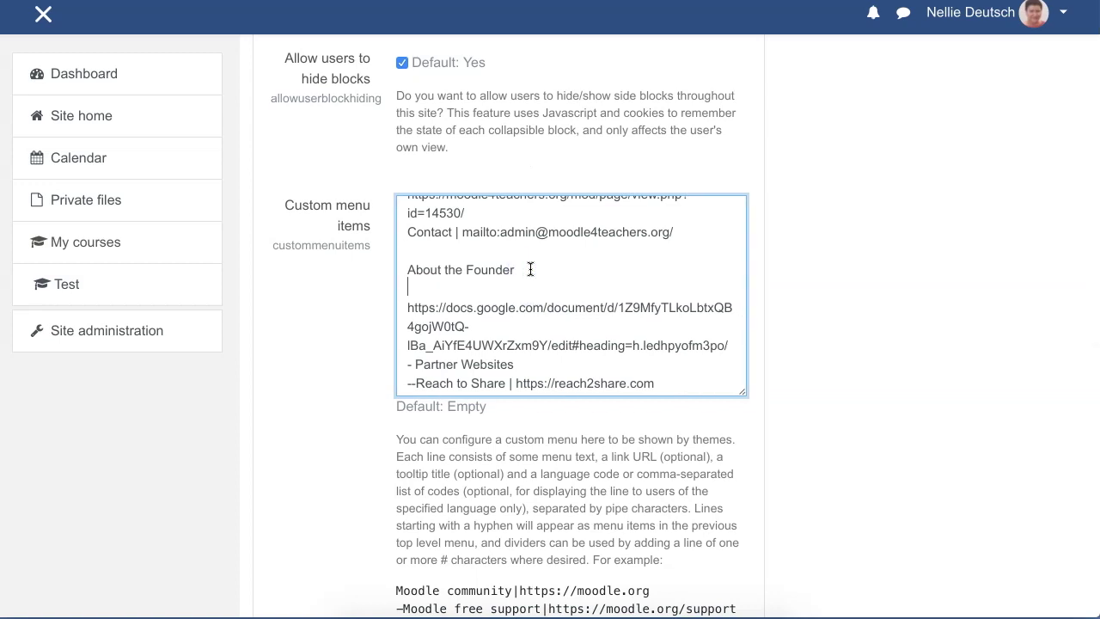
pyautogui.write('About the funder')
pyautogui.click(411, 289)
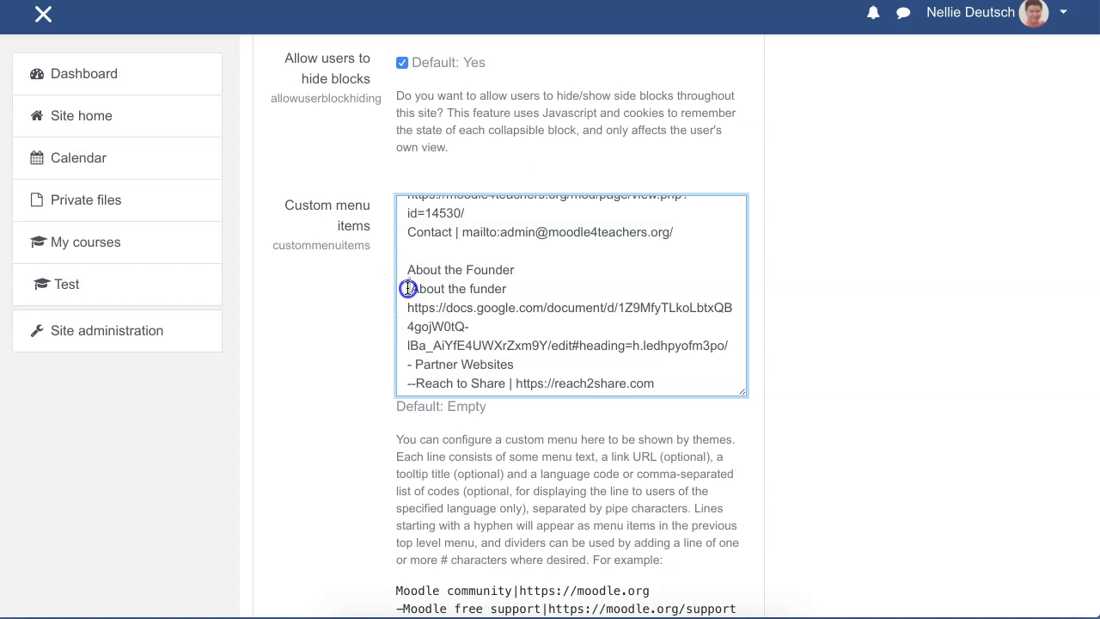
pyautogui.write('-')
pyautogui.click(411, 309)
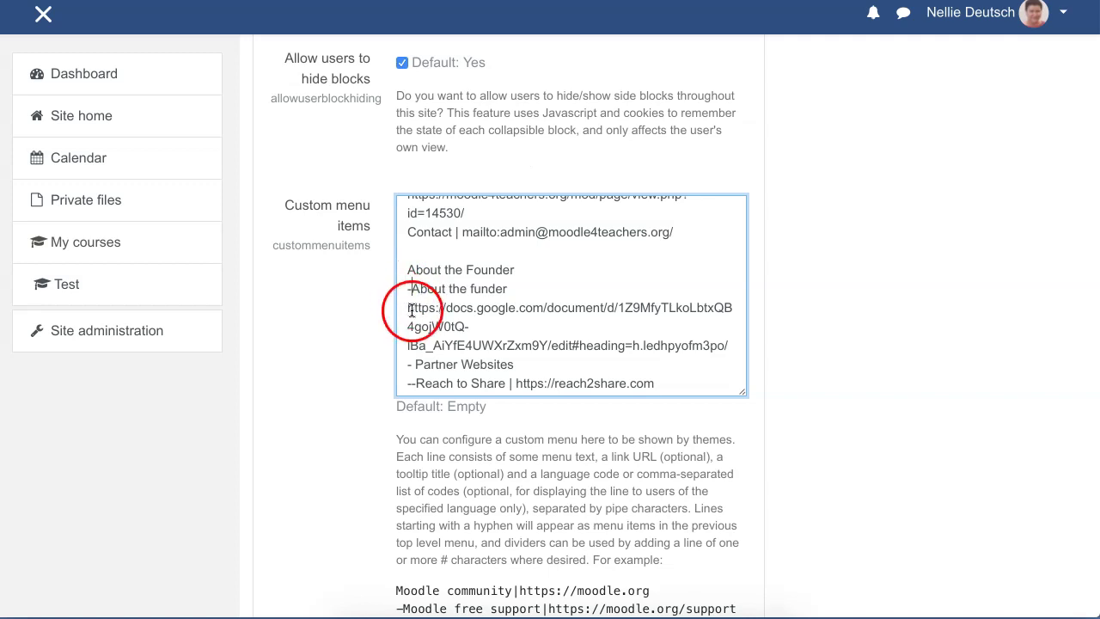
pyautogui.press('BackSpace')
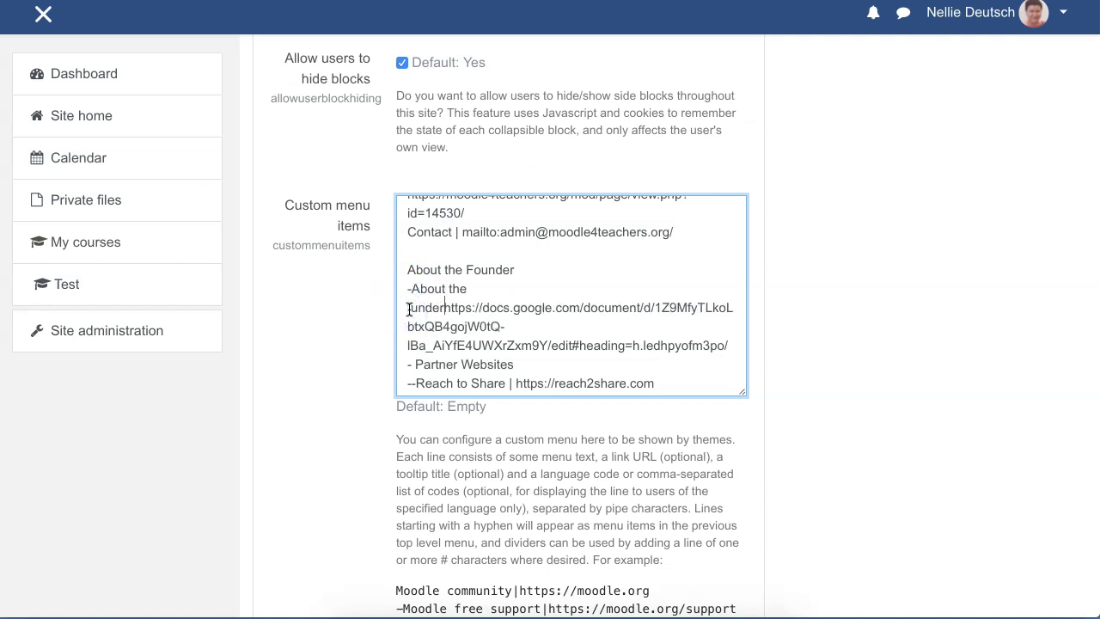
pyautogui.press('Return')
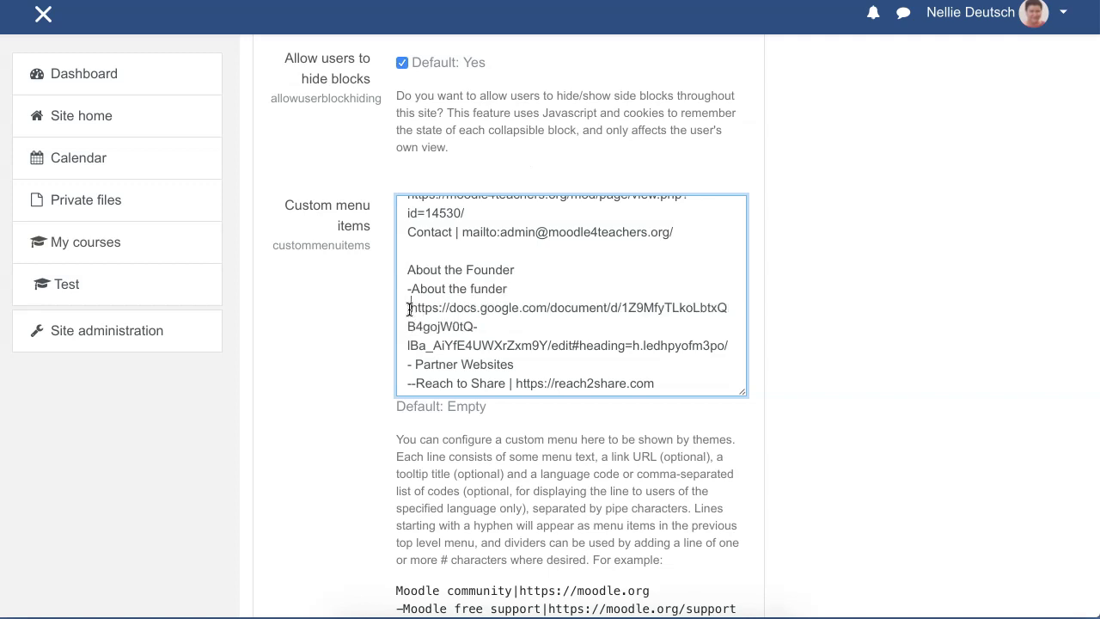
pyautogui.press('BackSpace')
pyautogui.write('|')
pyautogui.scroll(-3, 411, 310)
pyautogui.click(454, 277)
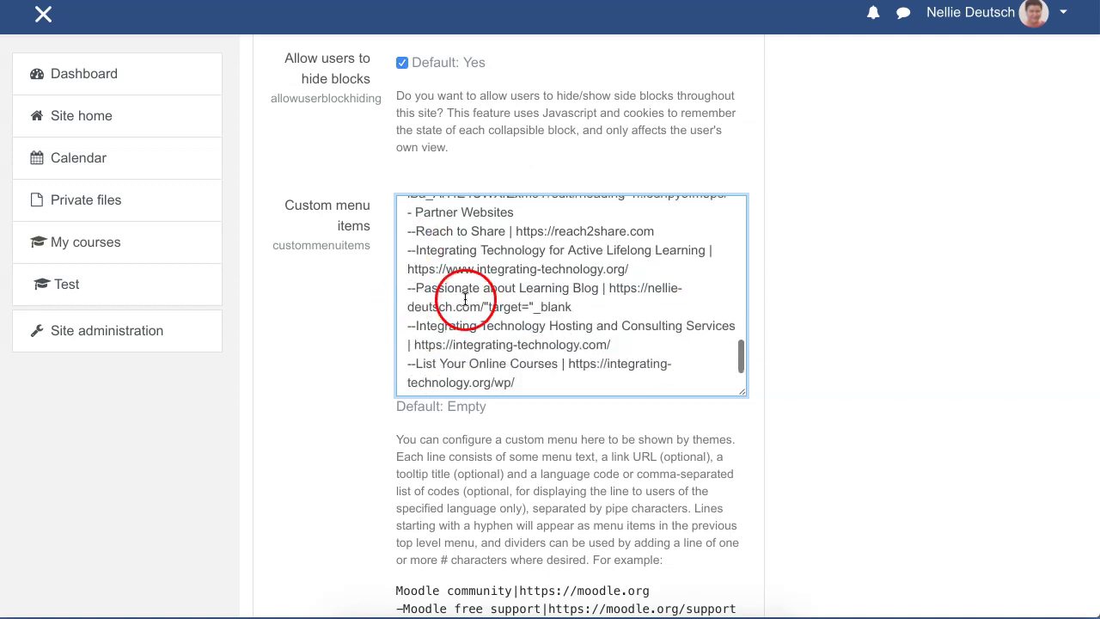
pyautogui.scroll(2, 465, 298)
pyautogui.scroll(1, 465, 298)
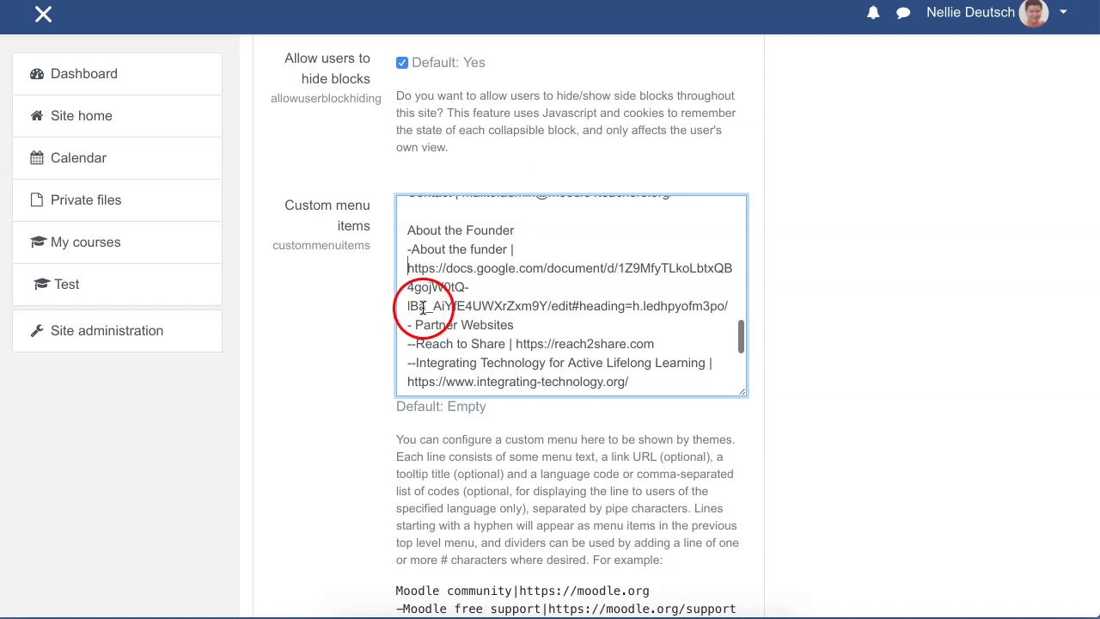
# Delete the About the Founder line and cut the Contact line out of the list.
pyautogui.click(438, 235)
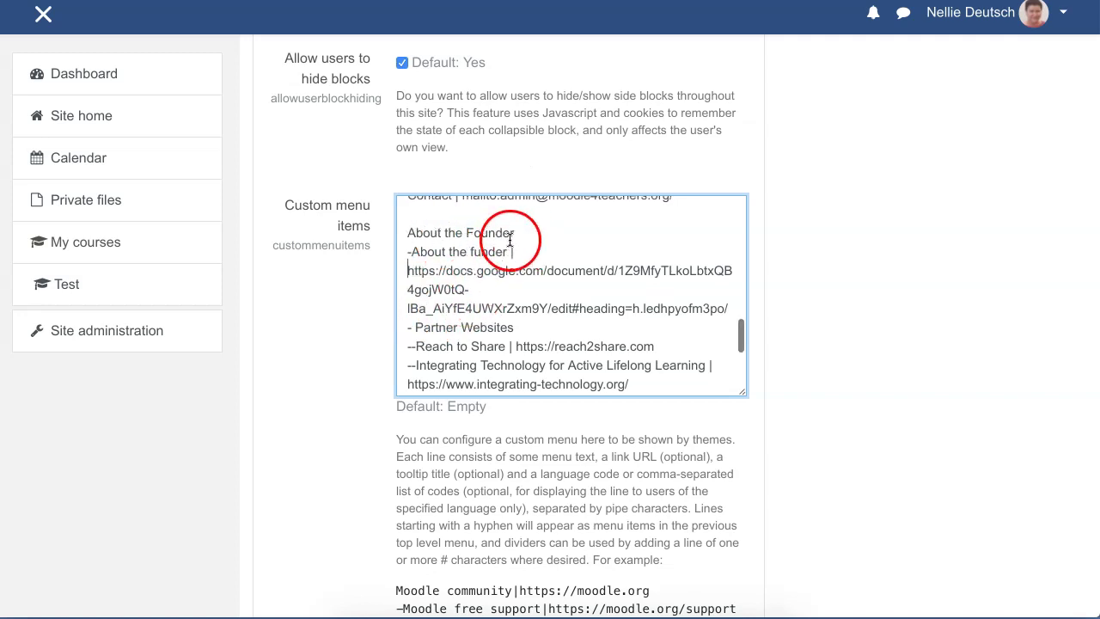
pyautogui.moveTo(520, 233); pyautogui.dragTo(418, 232)
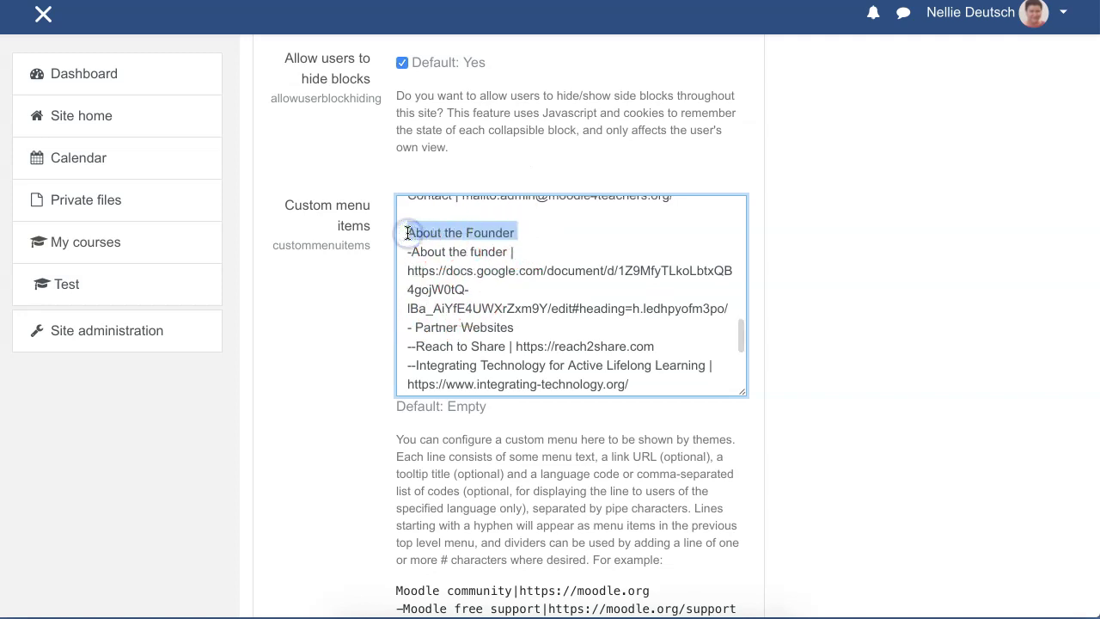
pyautogui.press('BackSpace')
pyautogui.press('BackSpace')
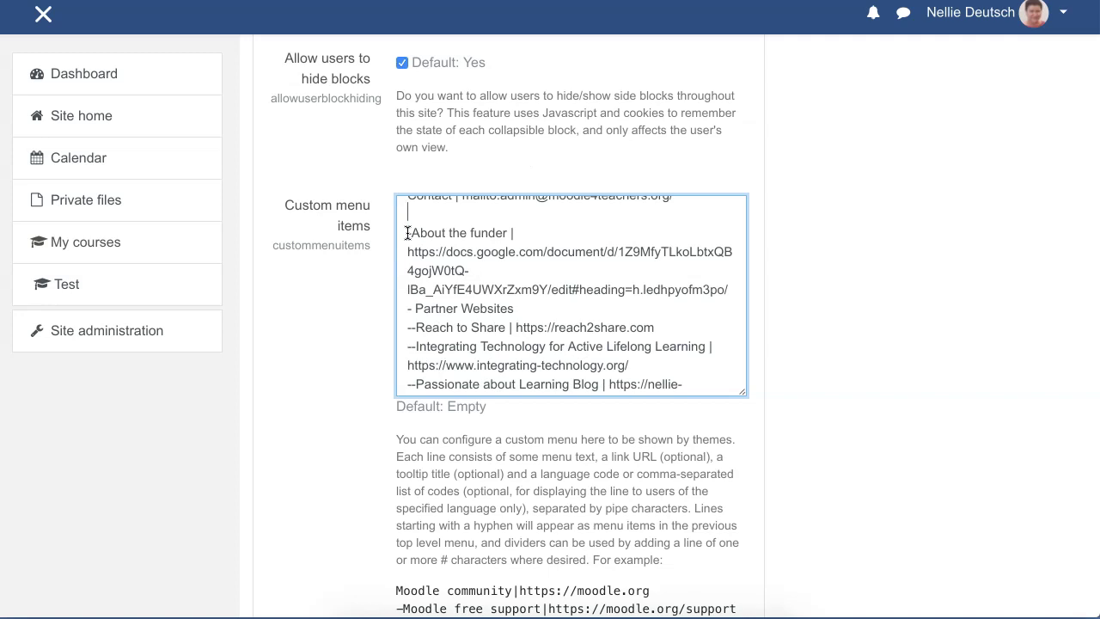
pyautogui.scroll(3, 407, 233)
pyautogui.scroll(-2, 407, 233)
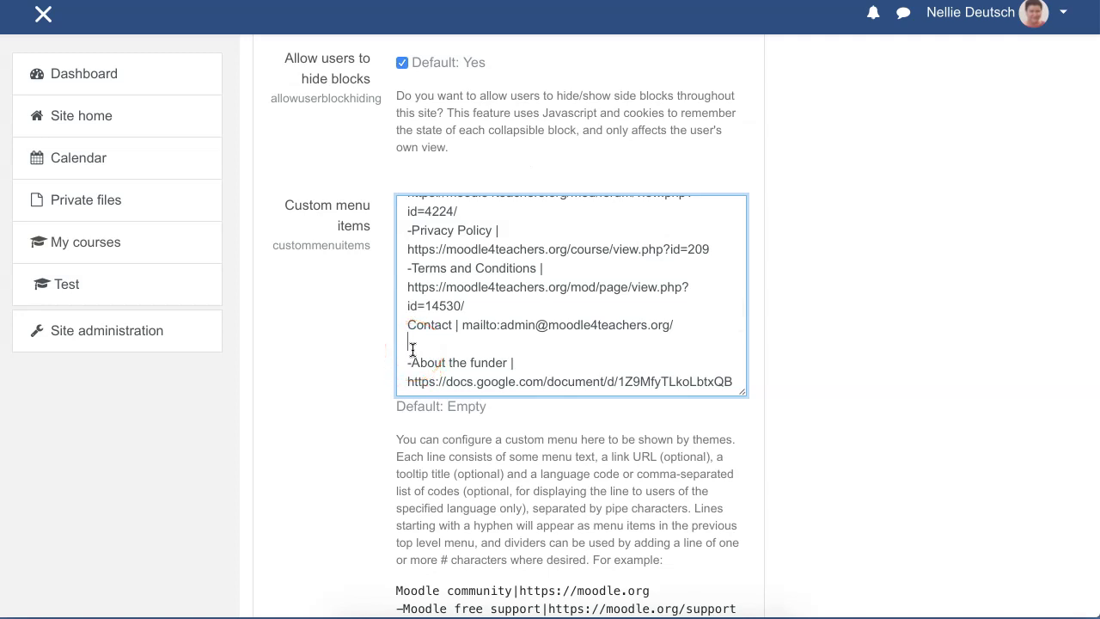
pyautogui.scroll(-1, 412, 348)
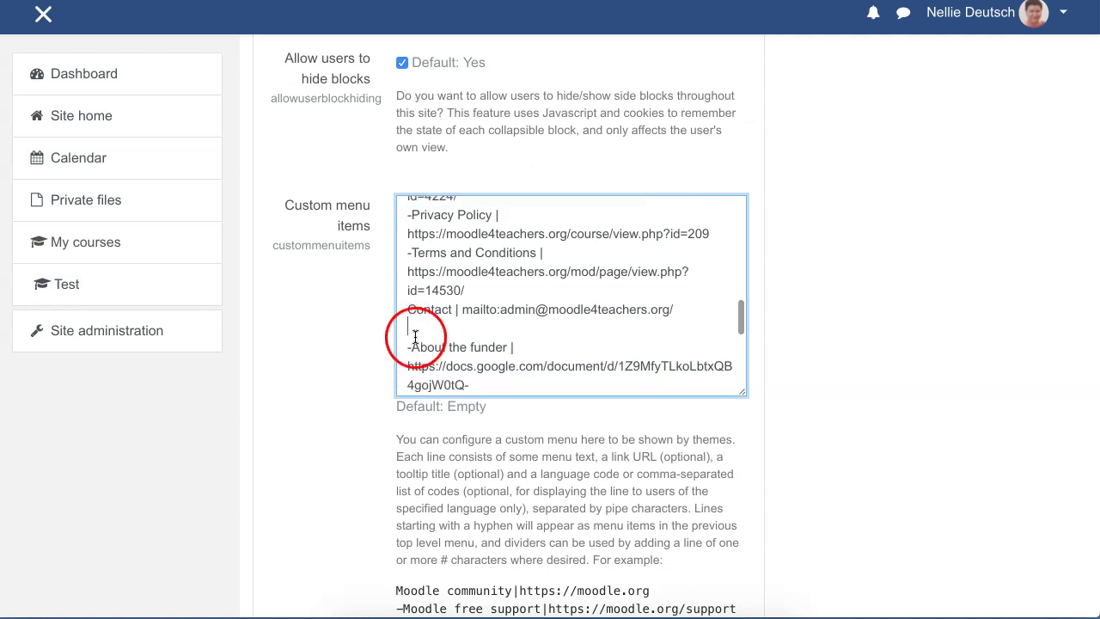
pyautogui.moveTo(413, 337); pyautogui.dragTo(580, 324)
pyautogui.hotkey('ctrl', 'c')
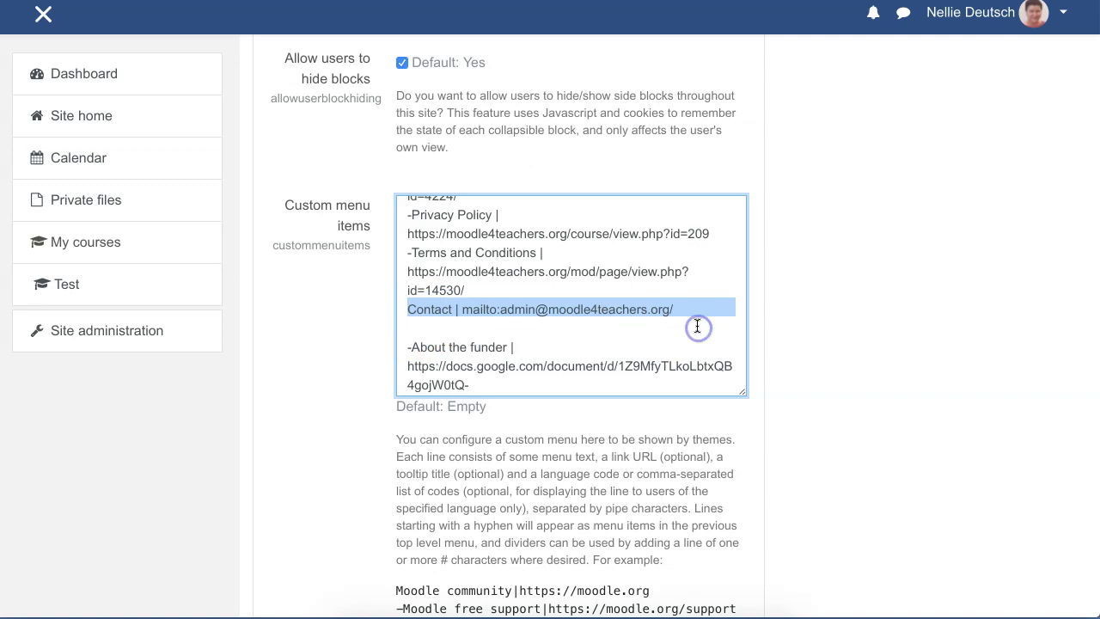
pyautogui.press('BackSpace')
pyautogui.press('BackSpace')
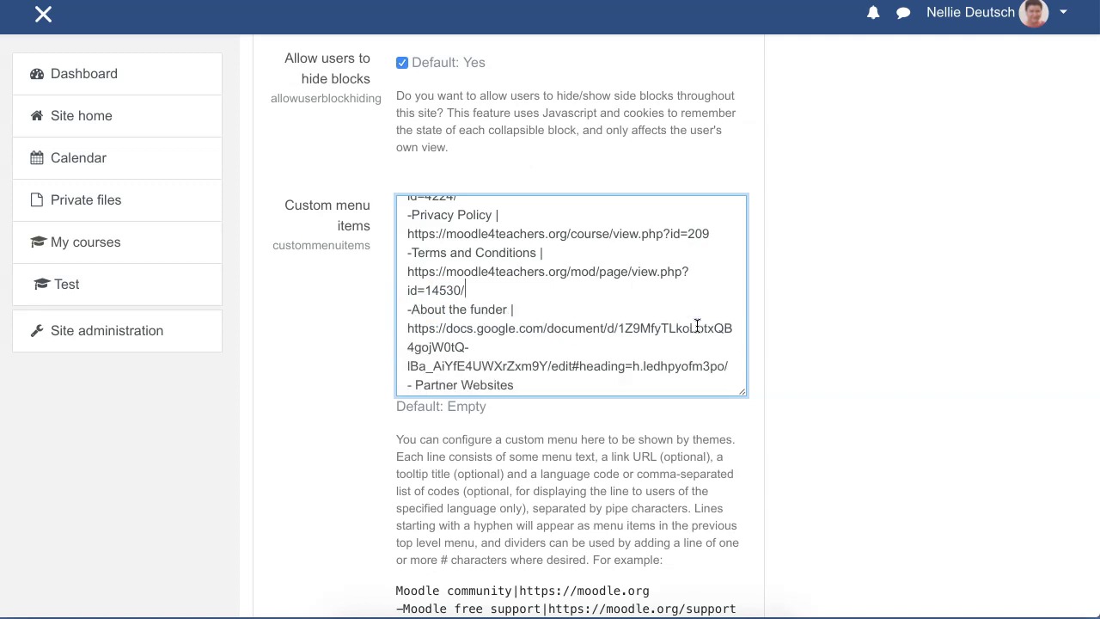
# Remove the hyphen before Partner Websites to make it a top-level menu.
pyautogui.click(697, 326)
pyautogui.scroll(-3, 584, 326)
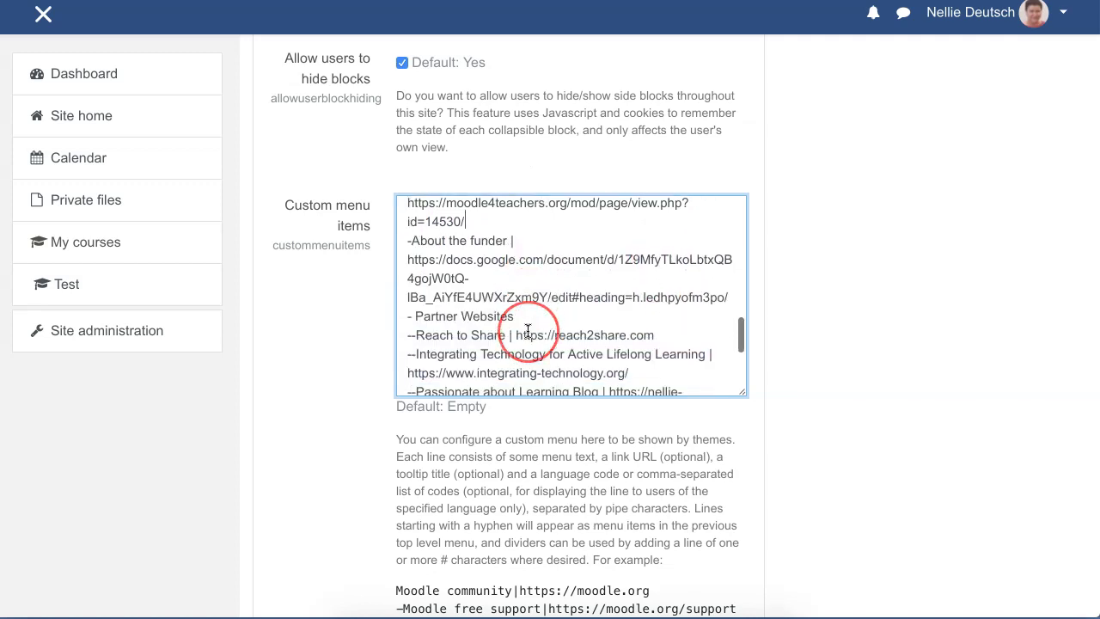
pyautogui.click(404, 248)
pyautogui.press('Delete')
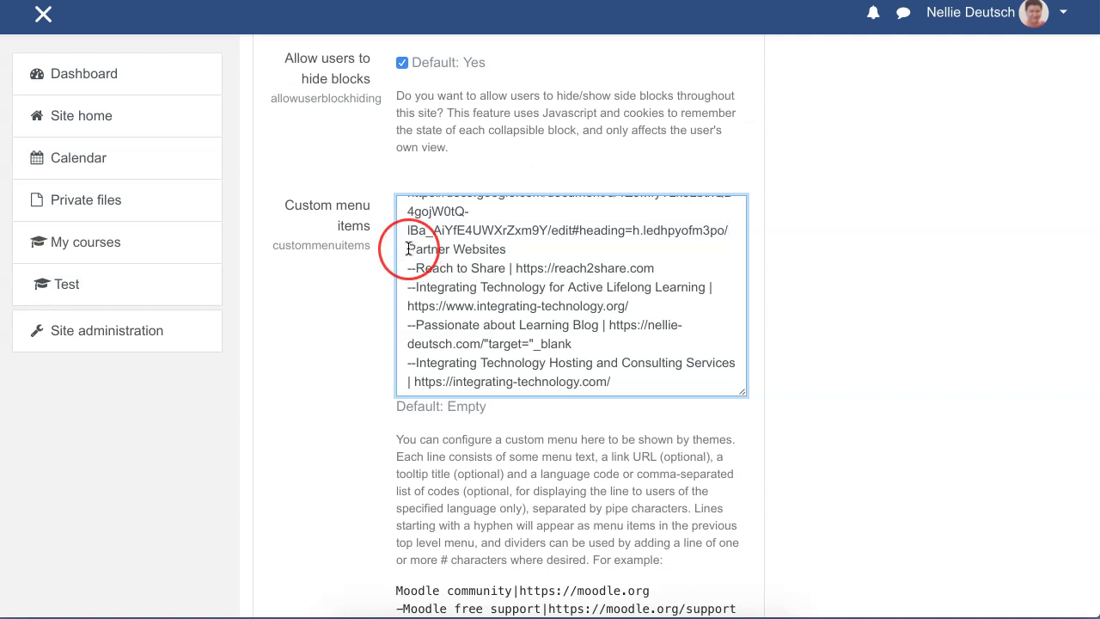
# Paste the Contact line onto a new line just above Donate.
pyautogui.scroll(-3, 405, 248)
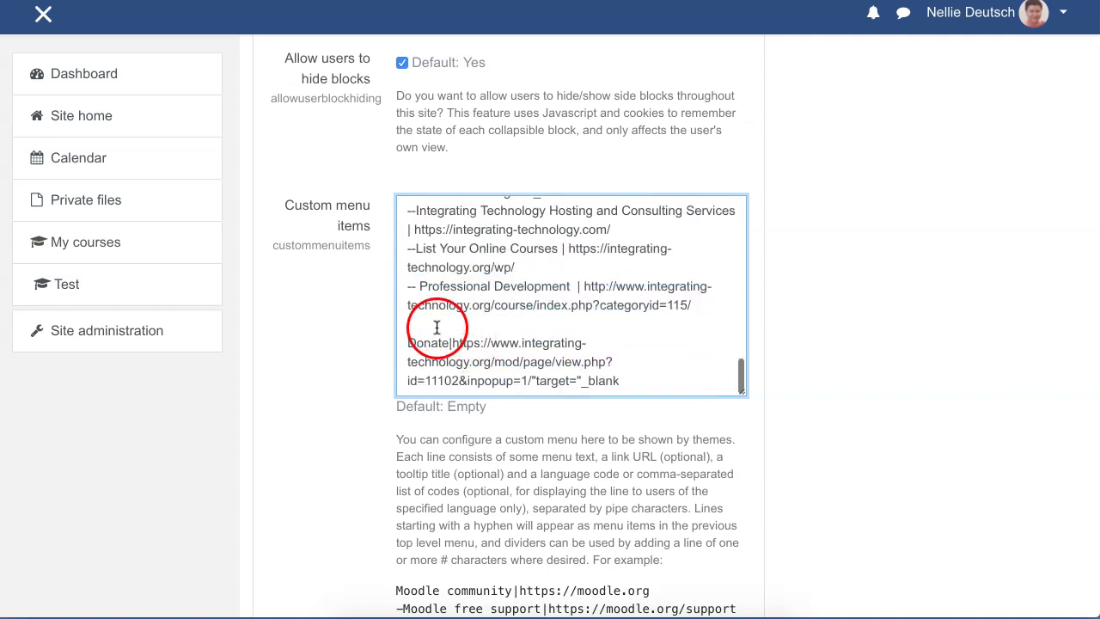
pyautogui.click(435, 323)
pyautogui.press('Return')
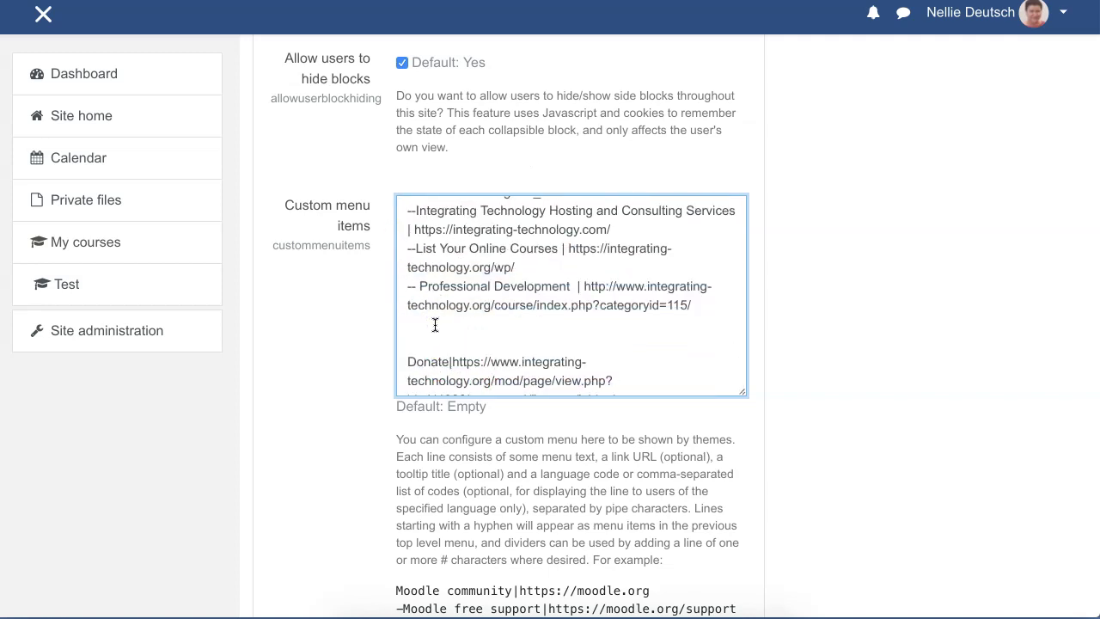
pyautogui.hotkey('ctrl', 'v')
# Scroll to the bottom of Theme settings and close the left navigation drawer.
pyautogui.scroll(-8, 430, 438)
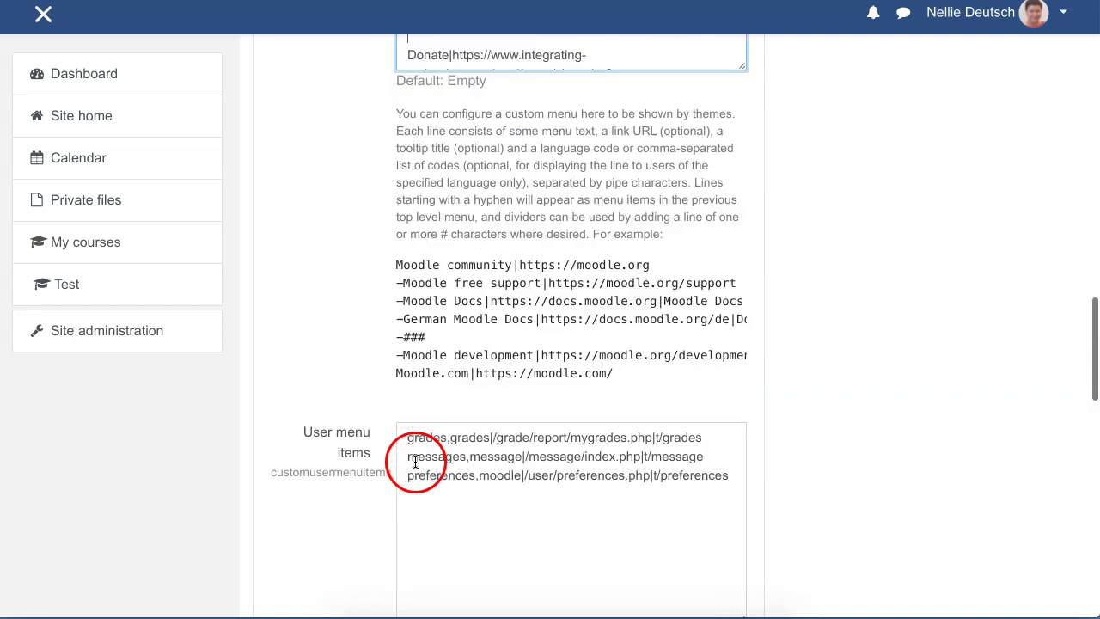
pyautogui.scroll(-7, 483, 545)
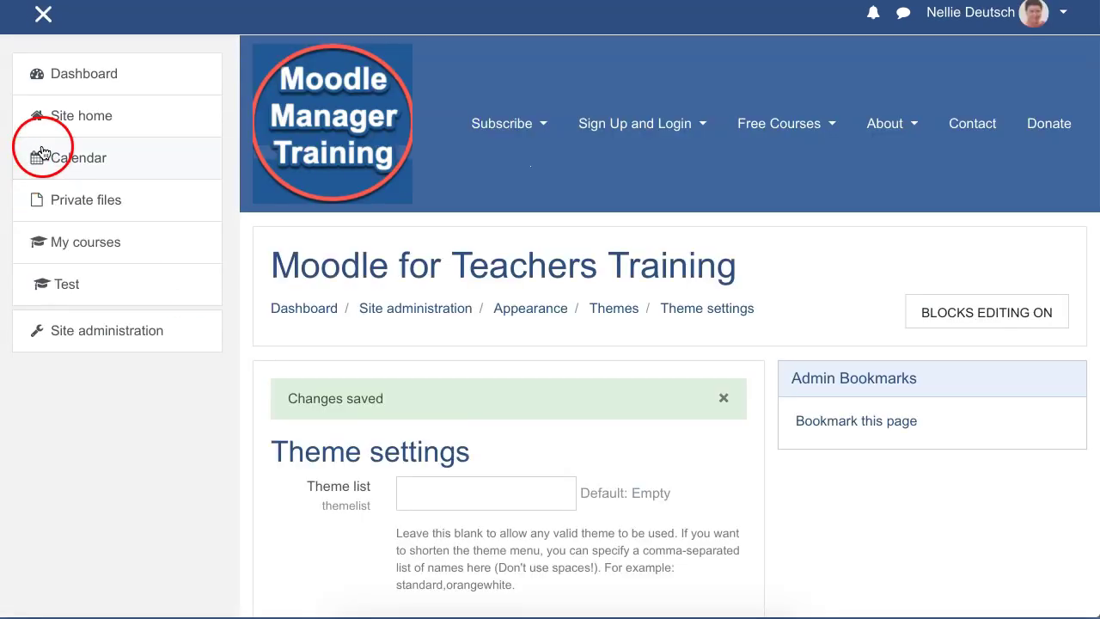
pyautogui.click(41, 19)
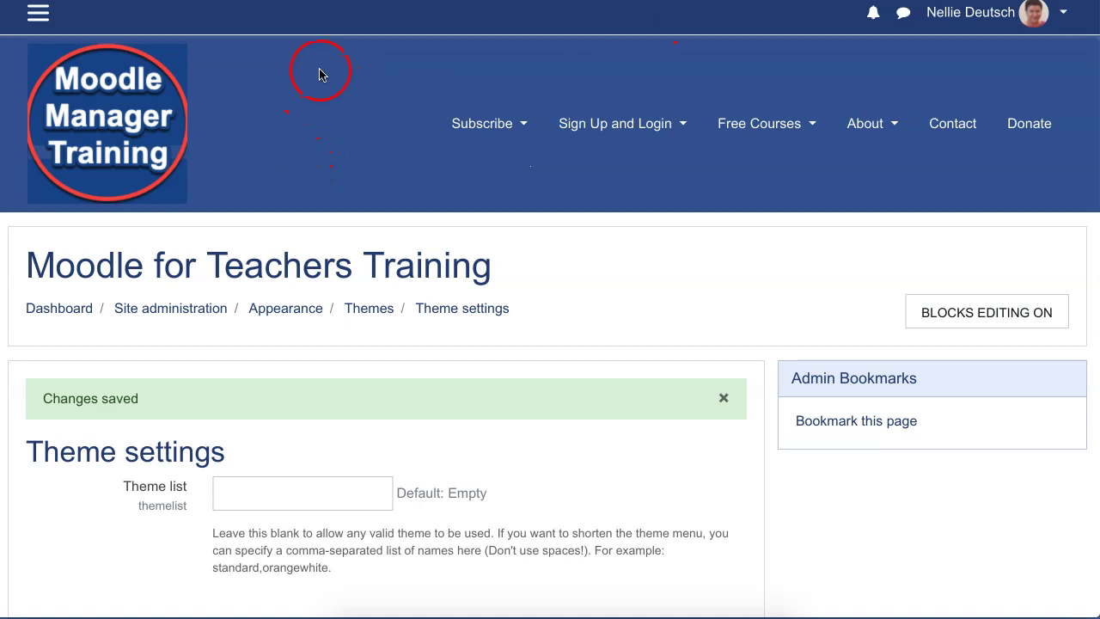
pyautogui.tripleClick(315, 164)
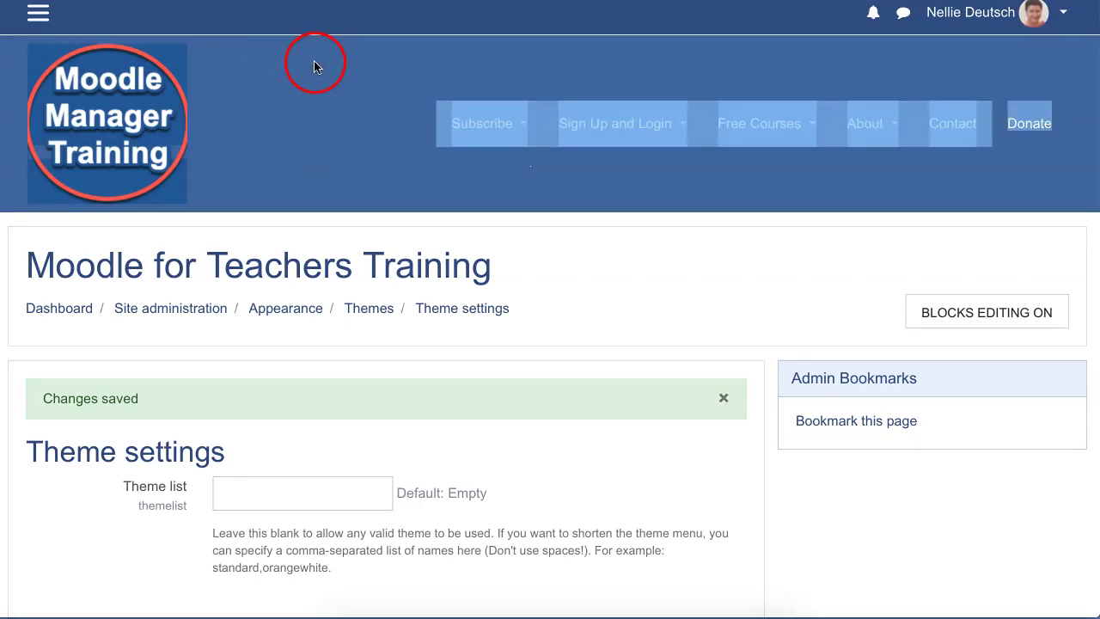
pyautogui.click(314, 103)
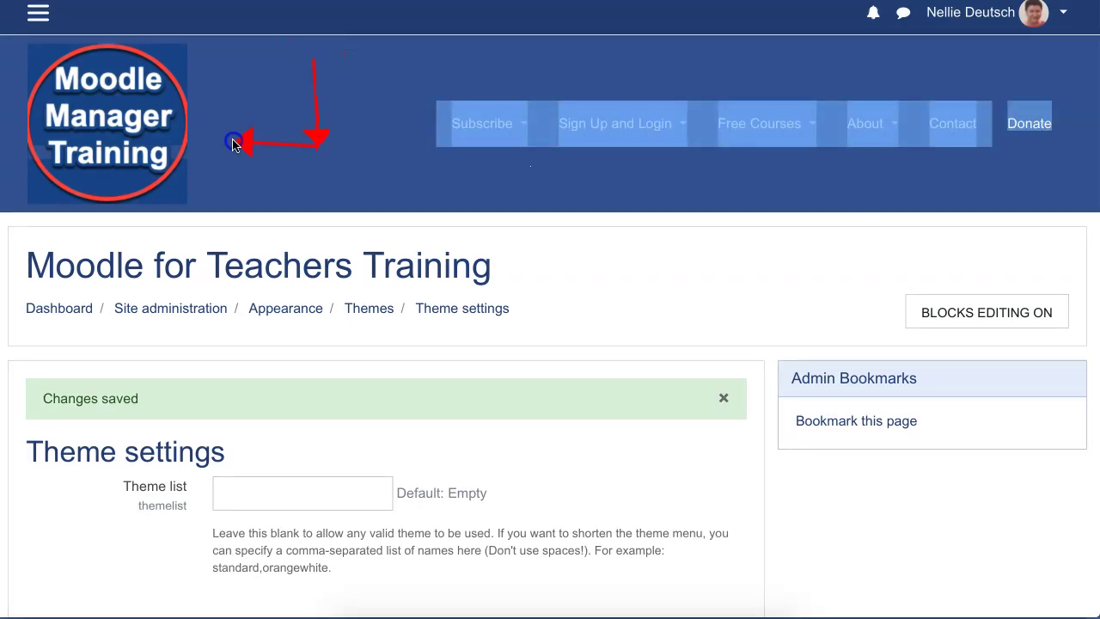
pyautogui.click(97, 121)
pyautogui.click(137, 119)
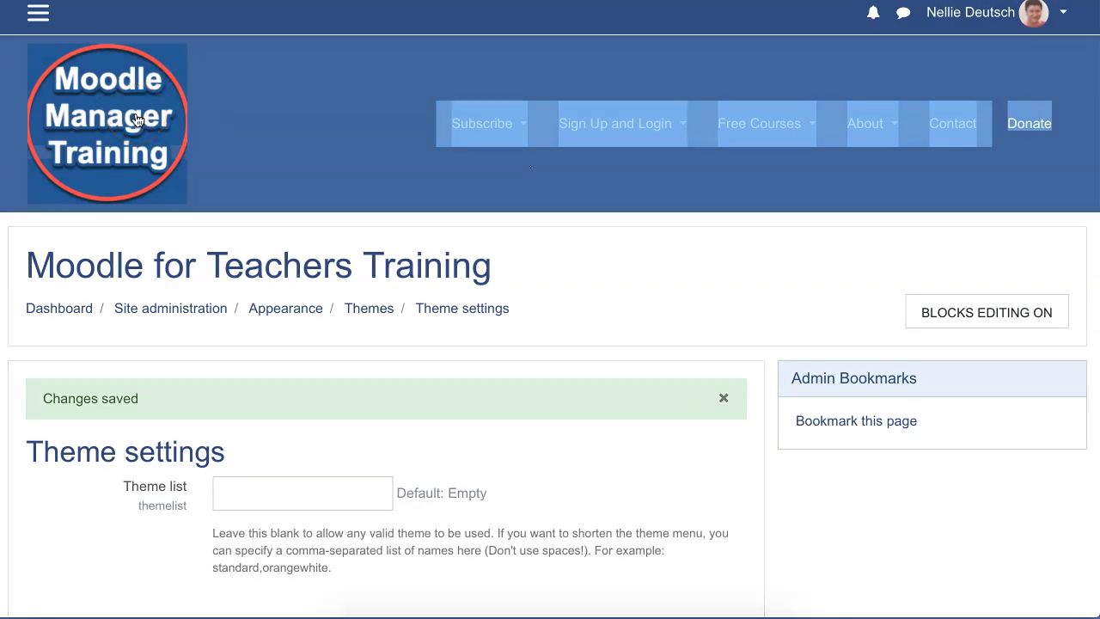
pyautogui.click(279, 118)
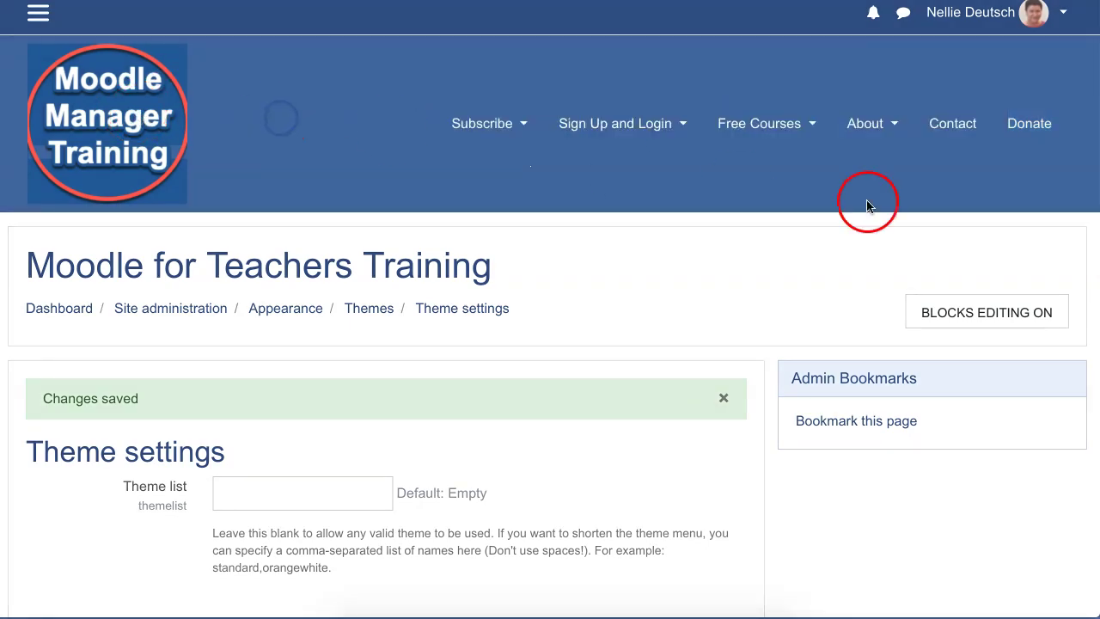
pyautogui.scroll(-1, 314, 231)
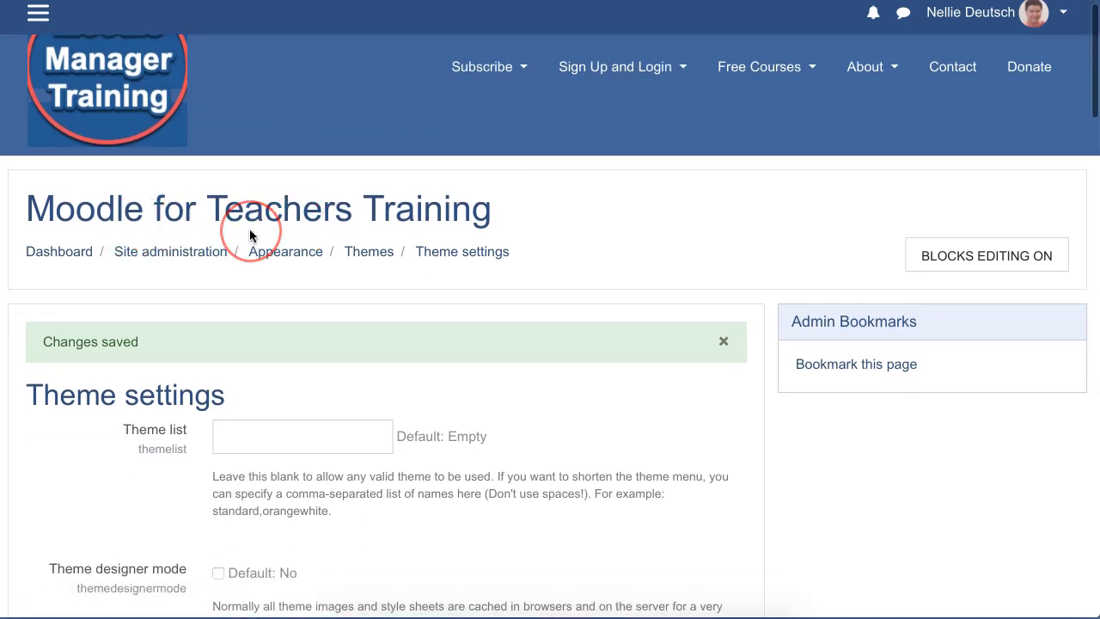
pyautogui.click(250, 251)
pyautogui.scroll(-1, 253, 256)
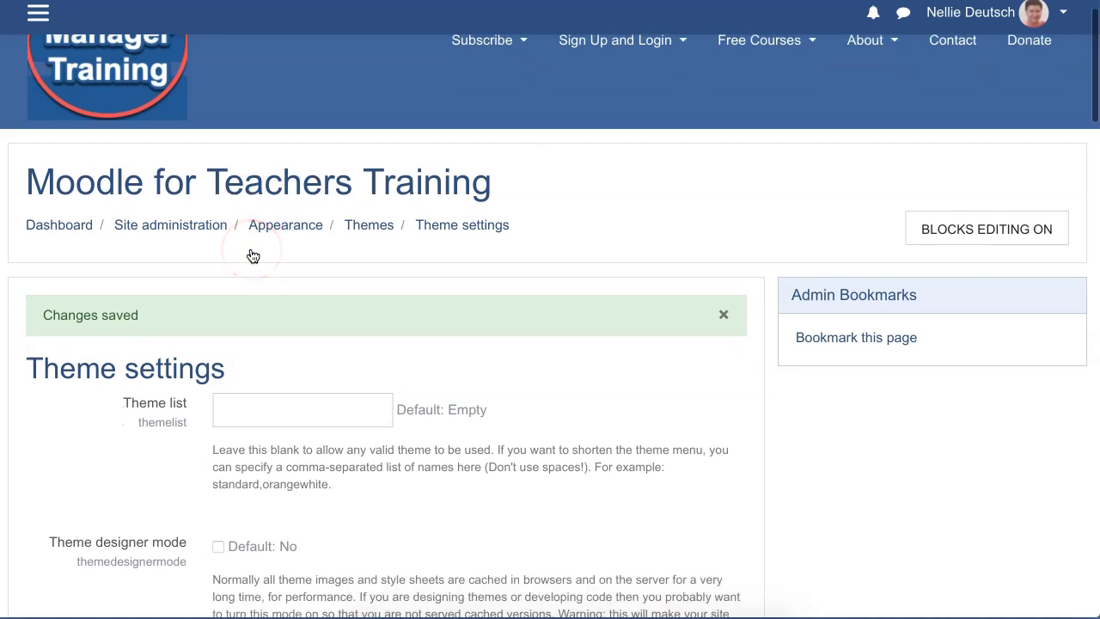
pyautogui.scroll(-1, 253, 256)
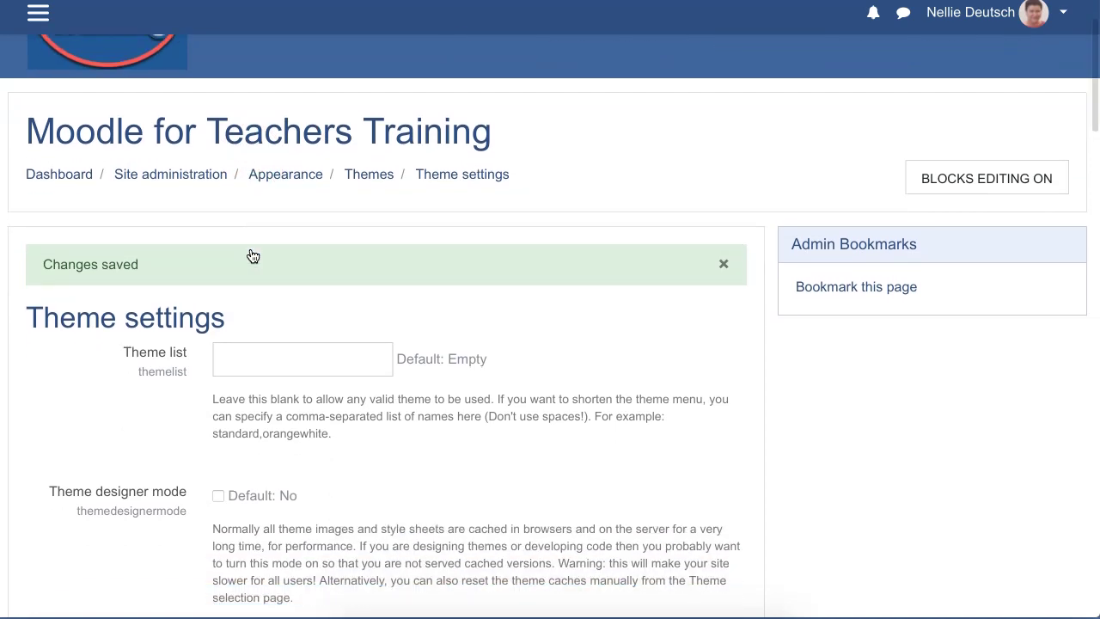
pyautogui.scroll(3, 287, 247)
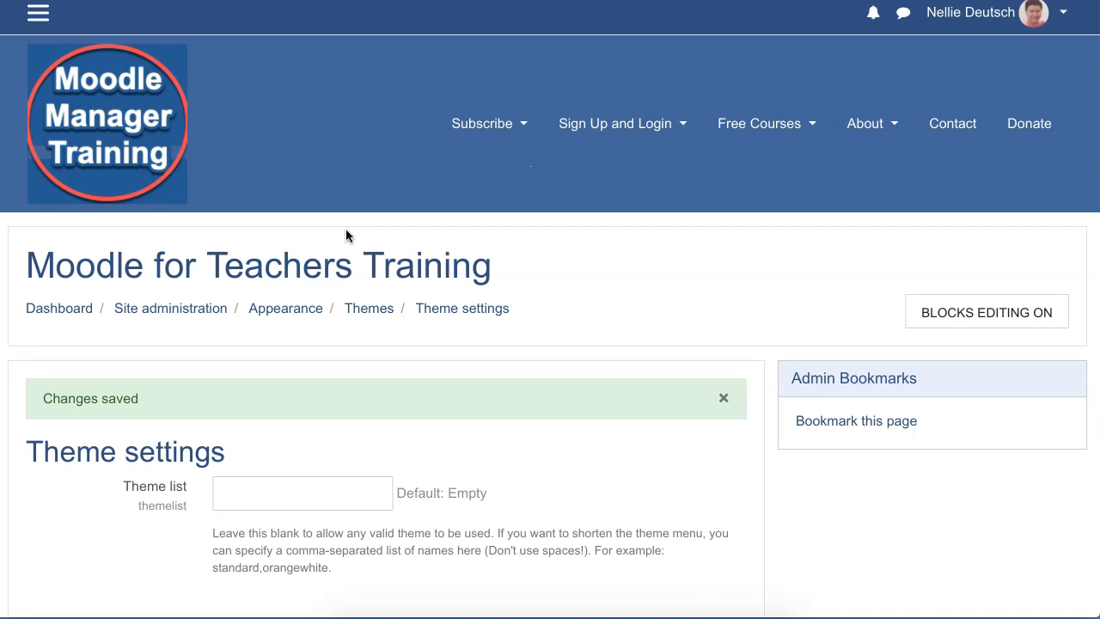
pyautogui.click(21, 185)
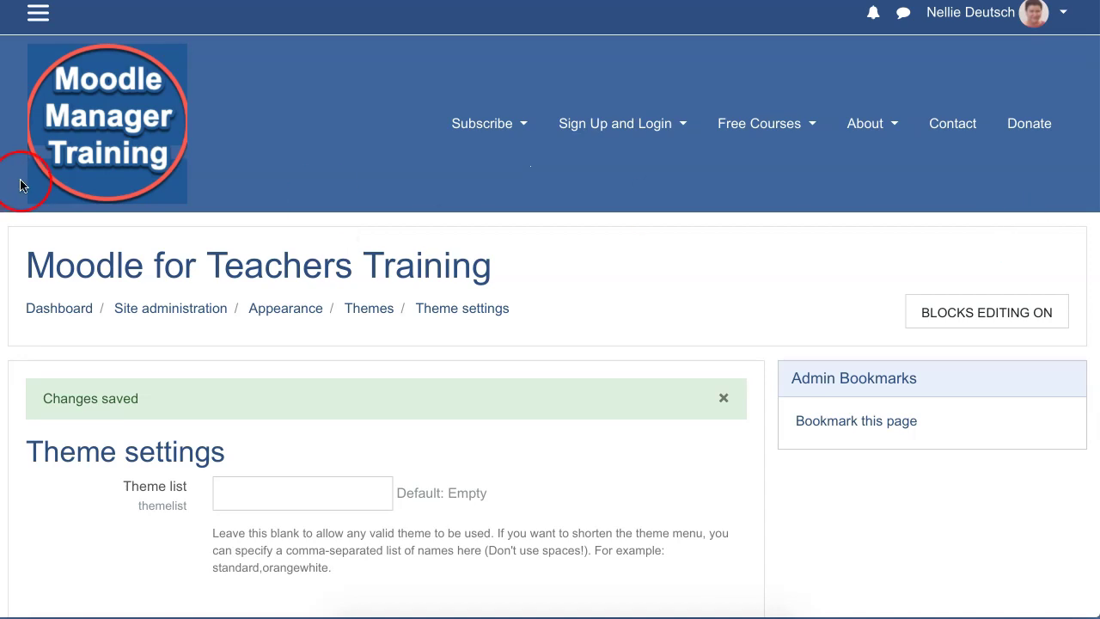